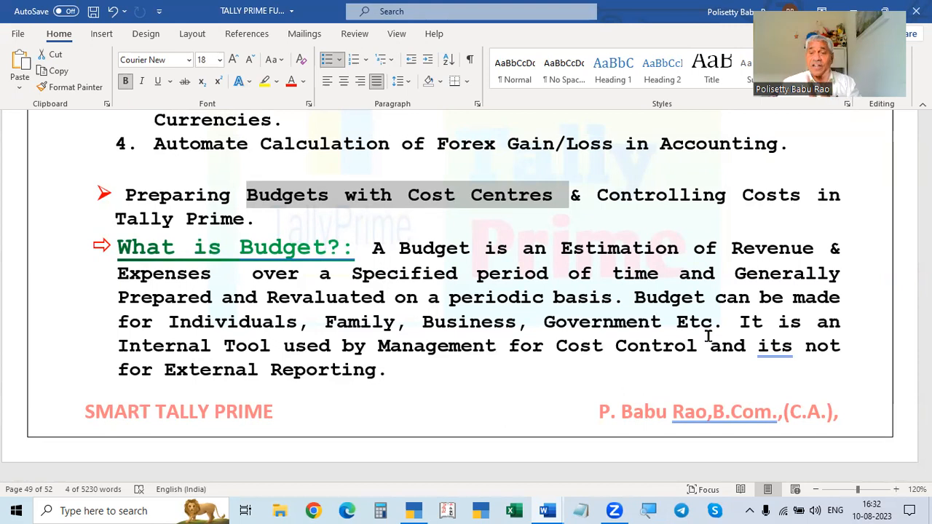
- Read the document's notes on preparing budgets in Tally Prime and the budgeting methods used
scroll(708, 337, down, 3)
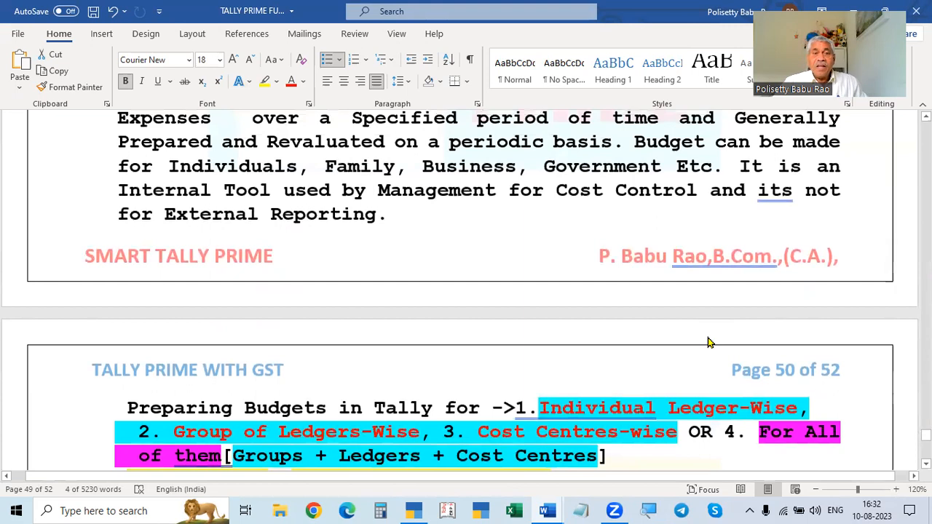
scroll(710, 343, down, 1)
scroll(710, 343, down, 1)
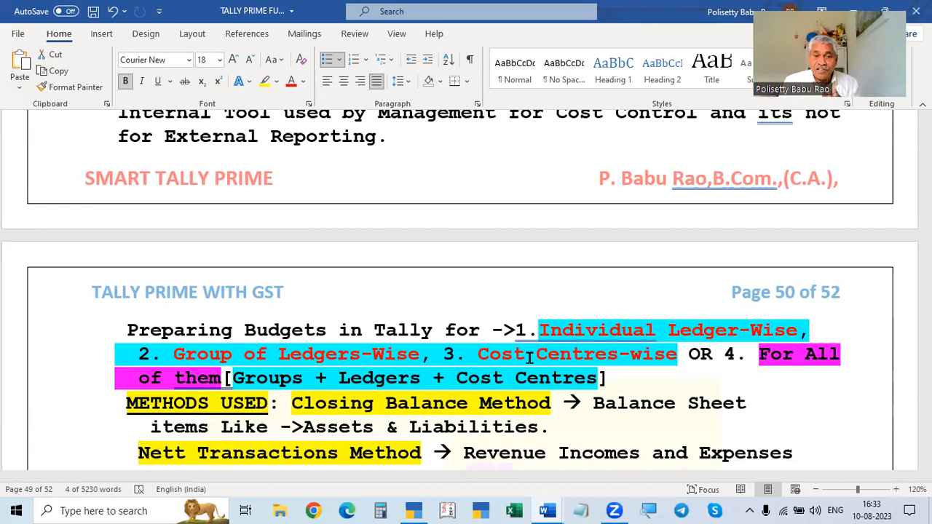
scroll(530, 357, down, 3)
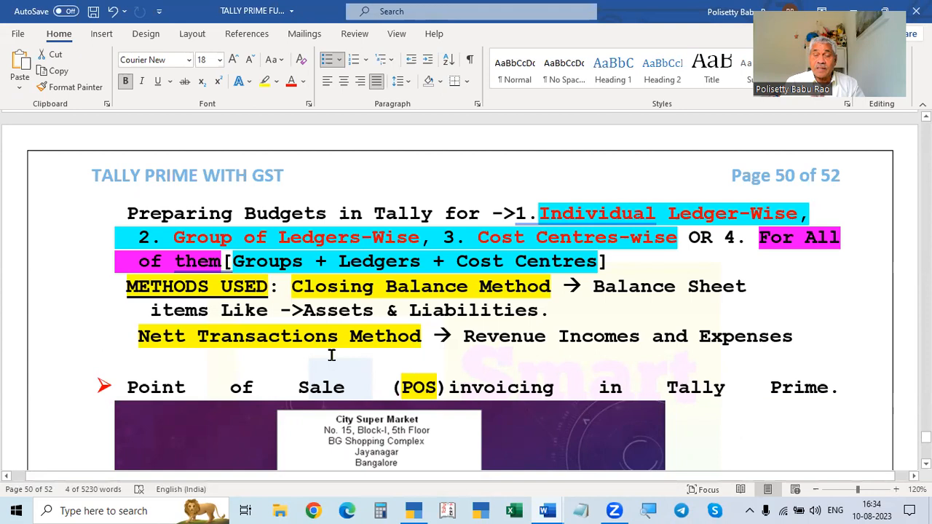
scroll(332, 355, up, 3)
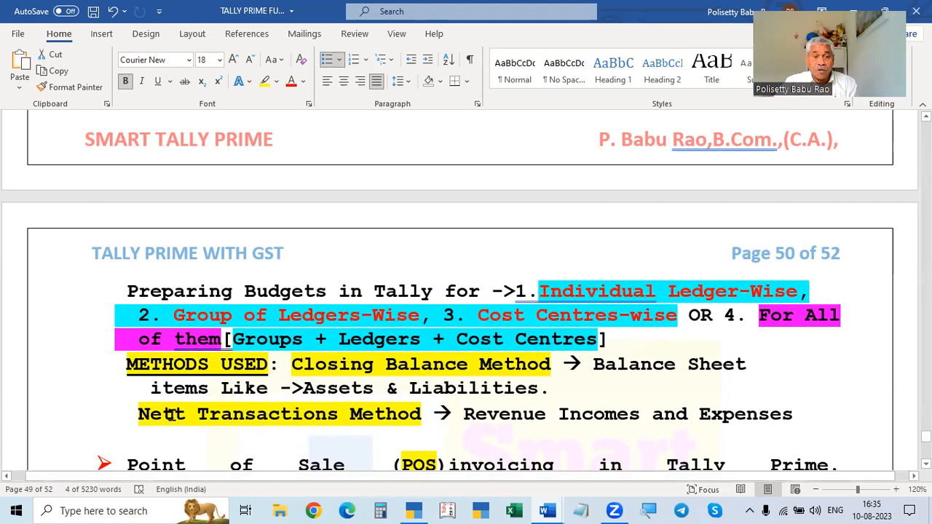
click(421, 414)
scroll(419, 413, up, 1)
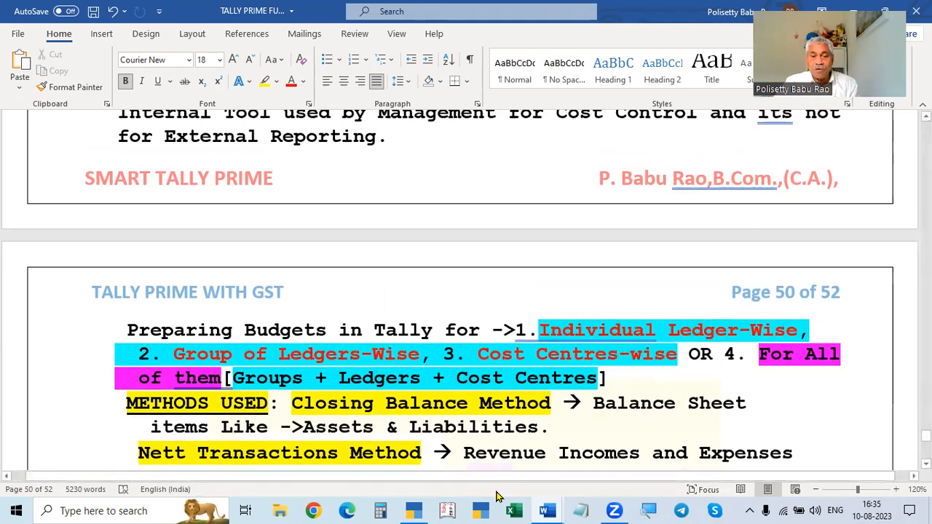
- Switch to TallyPrime and review the company's alteration details without changing them
click(419, 510)
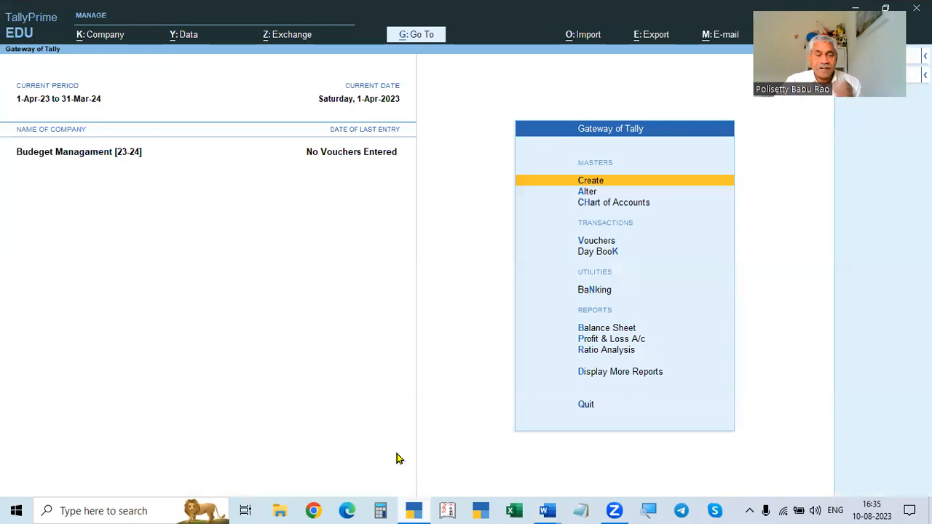
click(96, 37)
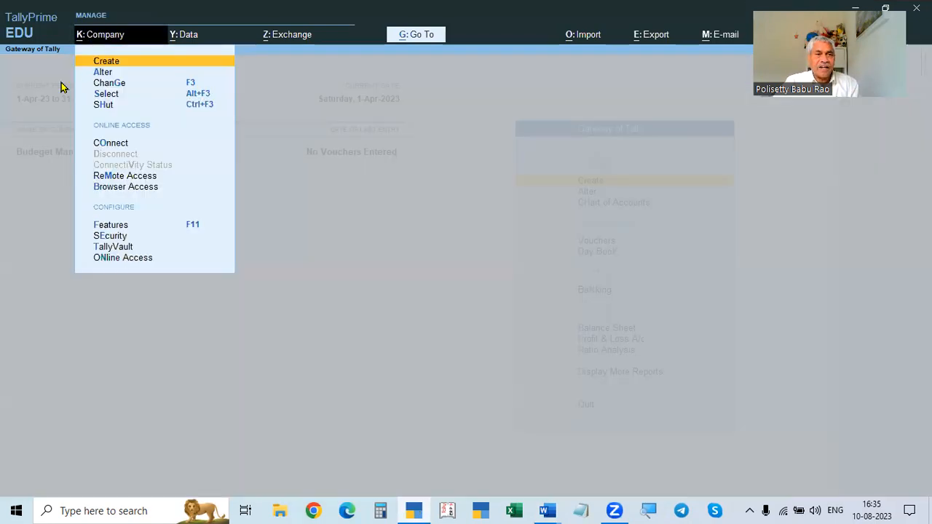
key(Escape)
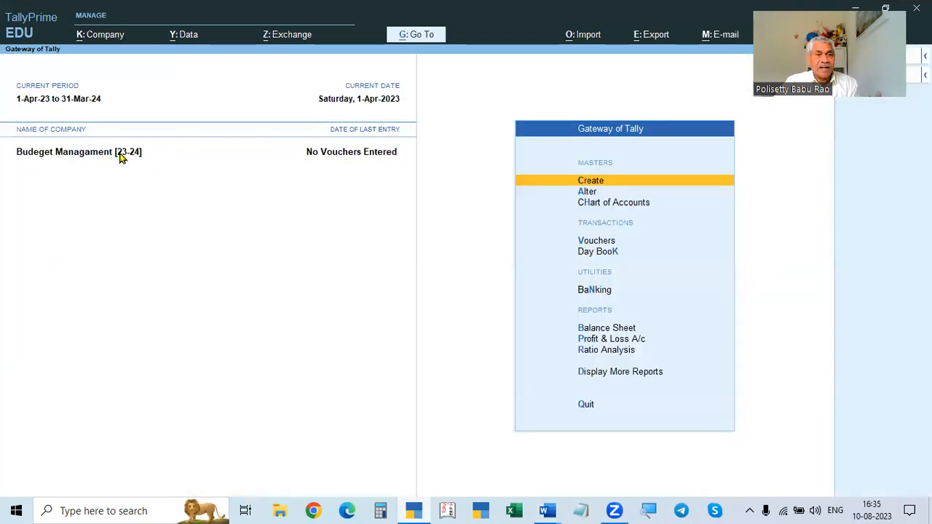
click(100, 37)
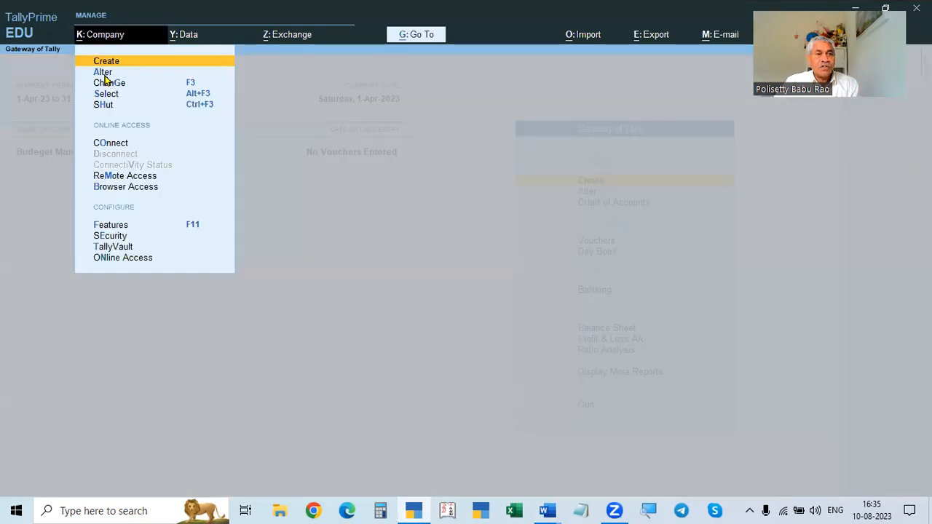
click(103, 72)
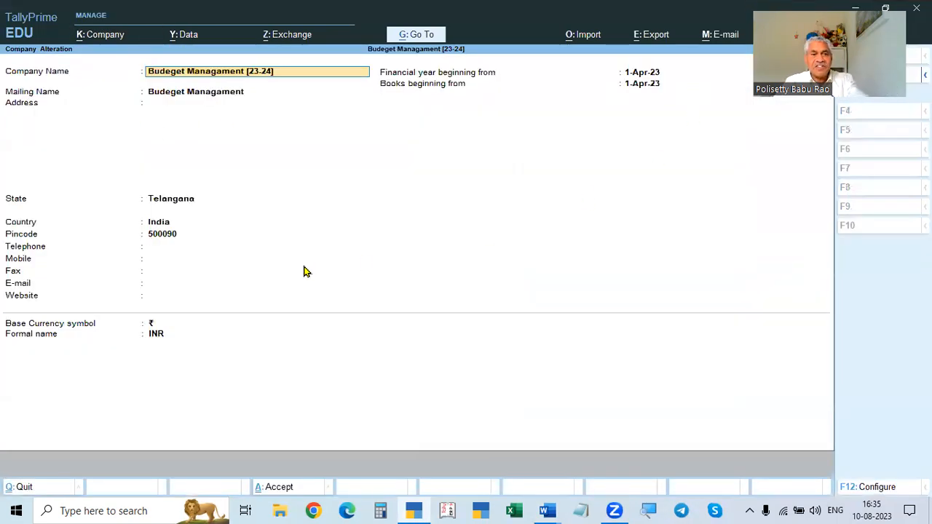
key(Return)
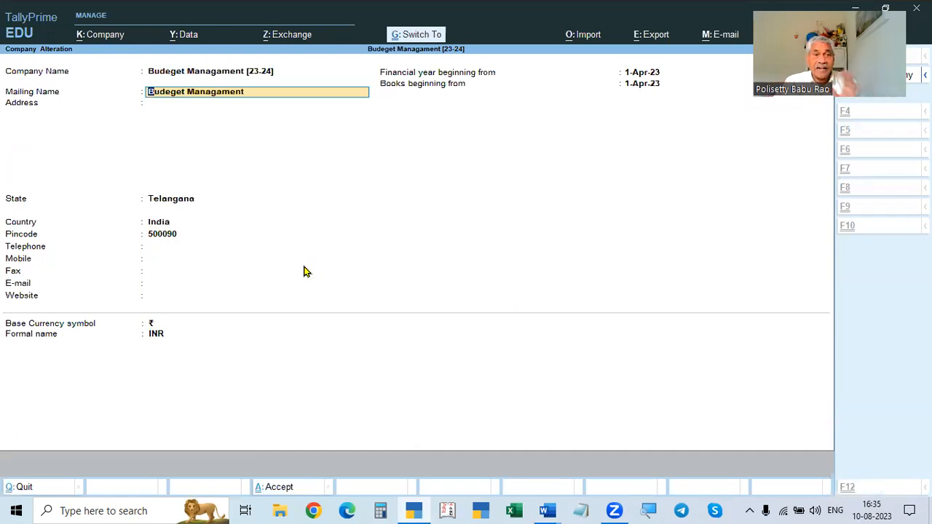
key(Escape)
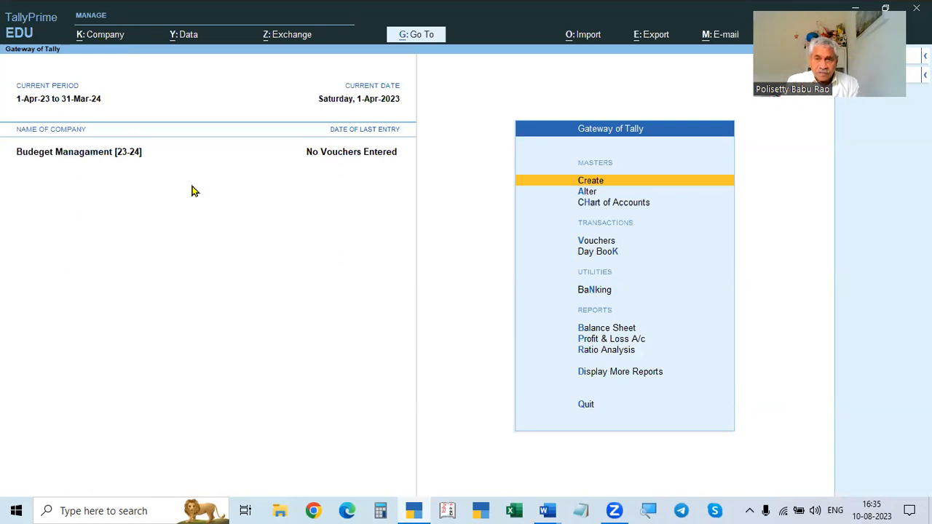
- Open the company features and review the accounting and taxation options
key(F11)
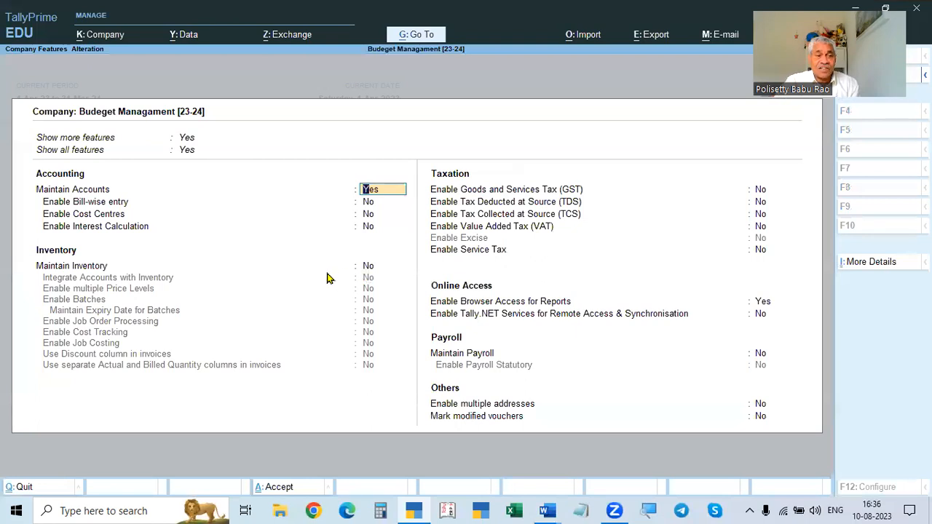
click(758, 191)
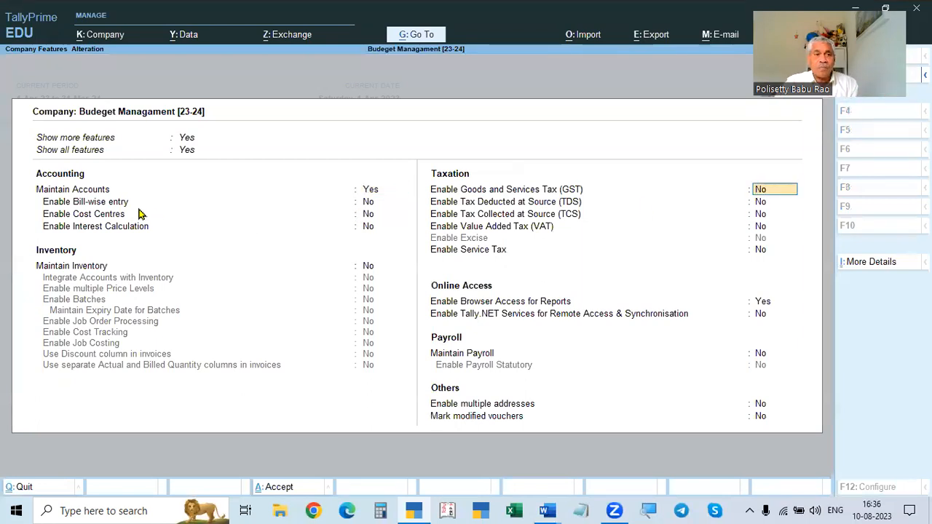
click(368, 191)
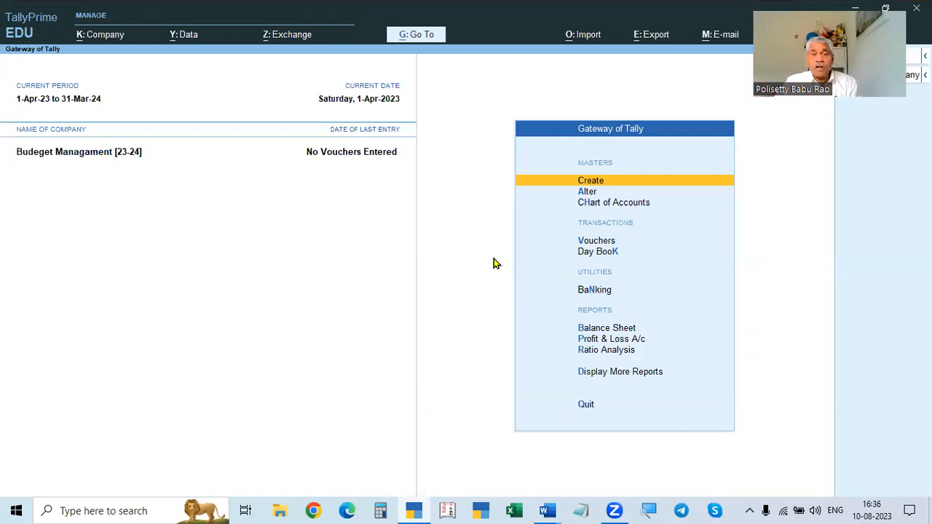
- Check the budget notes in the document again and return to TallyPrime
key(alt+Tab)
scroll(485, 351, down, 1)
scroll(486, 351, down, 1)
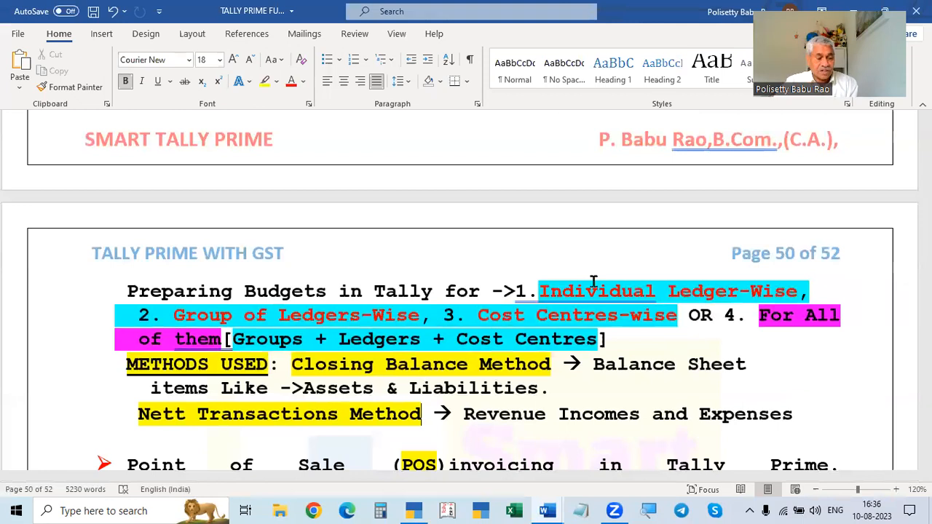
key(alt+Tab)
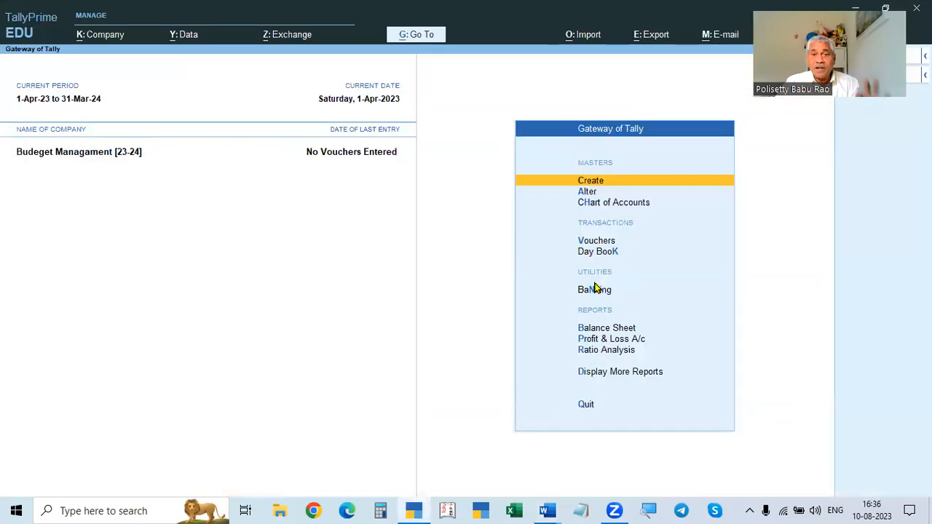
- Open the master creation list and browse the available accounting masters
click(663, 183)
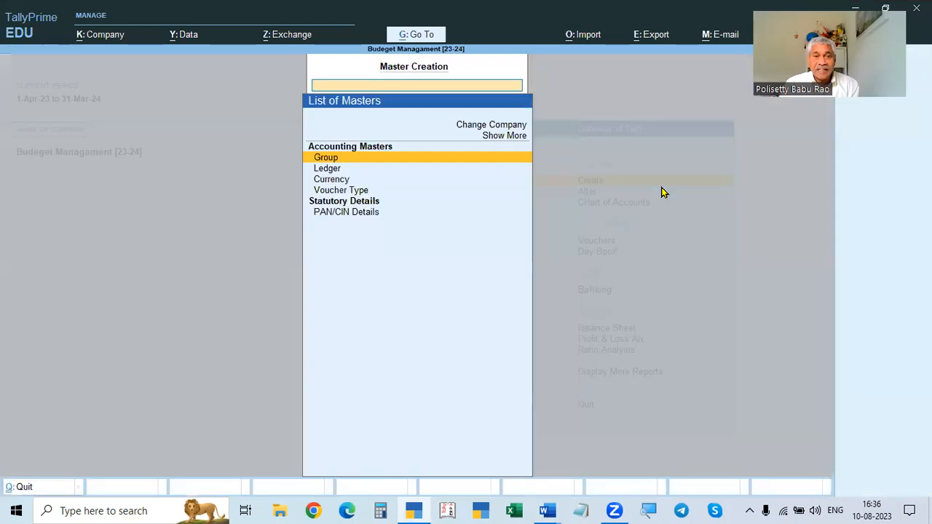
key(Up)
key(Down)
key(Up)
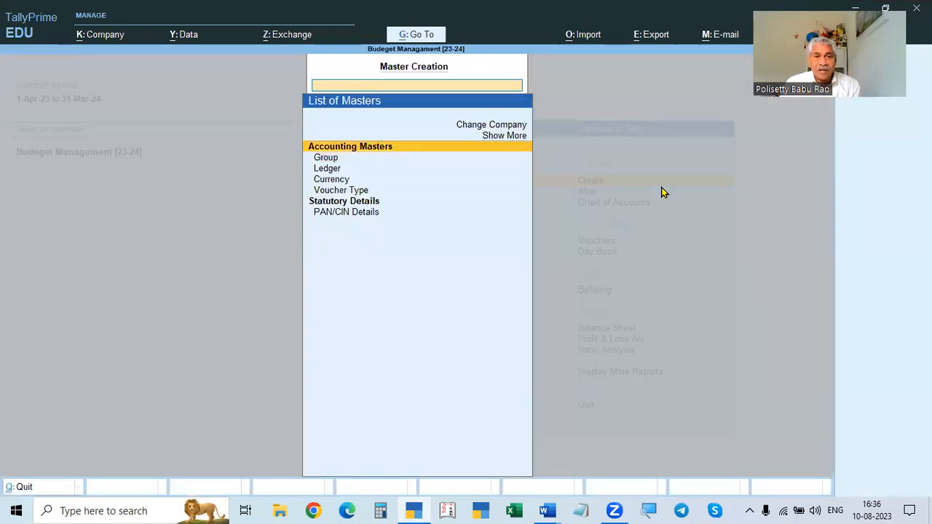
key(Down)
key(Down)
key(Down)
key(Up)
key(Down)
key(Up)
key(Down)
key(Up)
key(Down)
key(Up)
key(Down)
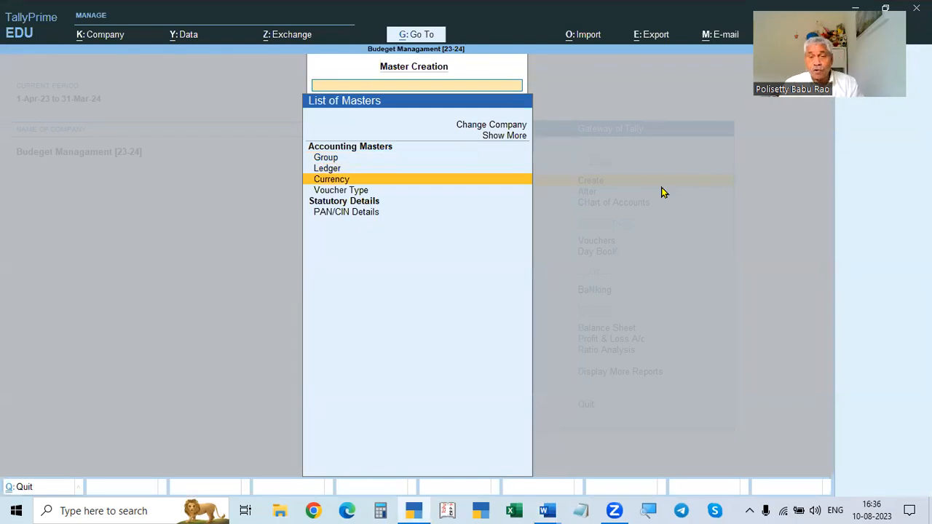
- Open the master alteration list and view the list of existing ledgers
key(Escape)
key(Down)
key(Return)
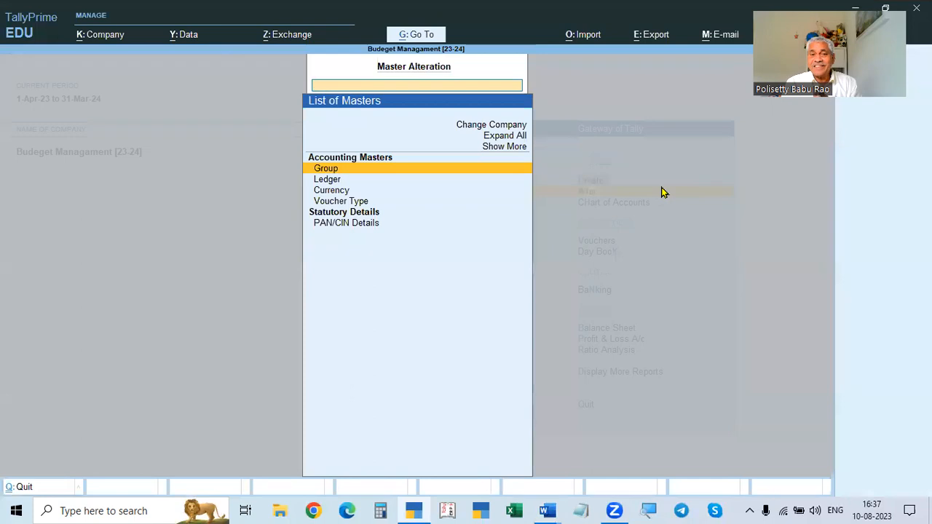
key(Down)
key(Return)
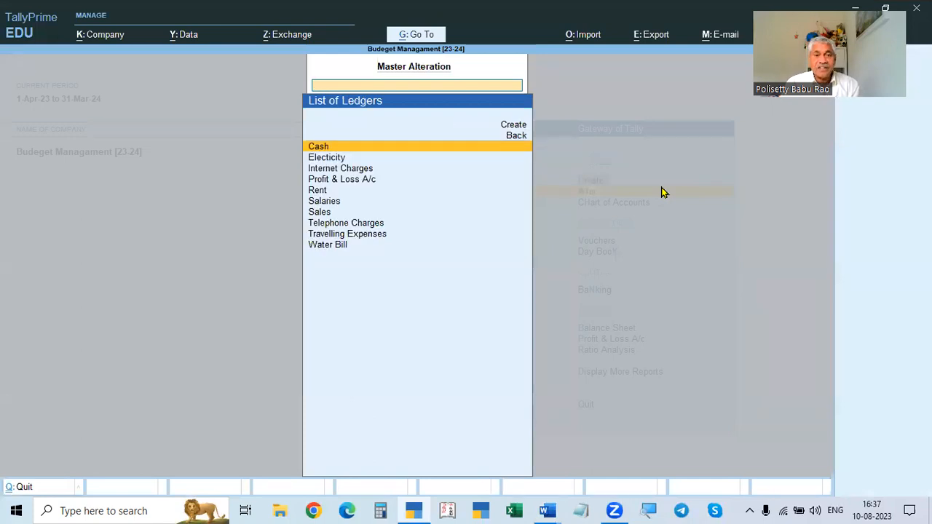
key(Up)
key(Up)
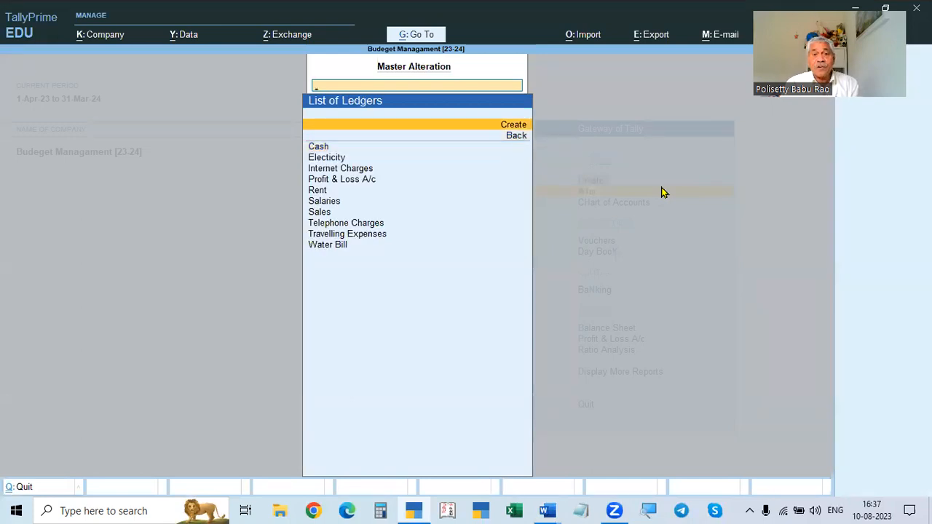
key(Return)
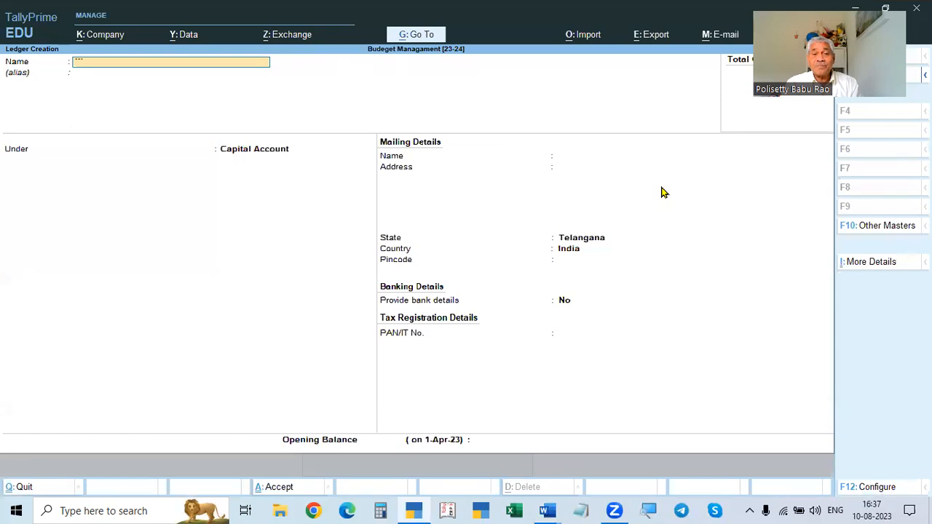
key(Escape)
key(Escape)
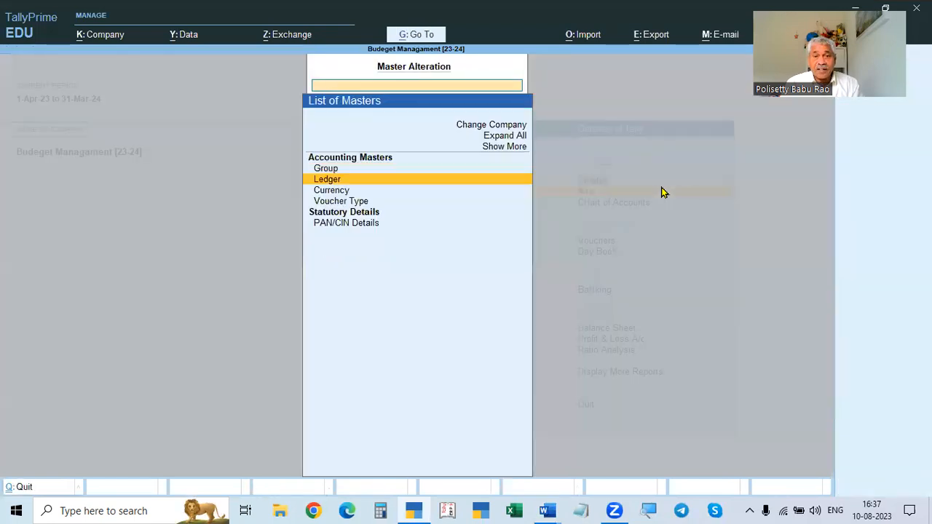
key(Escape)
key(Up)
key(Return)
key(Down)
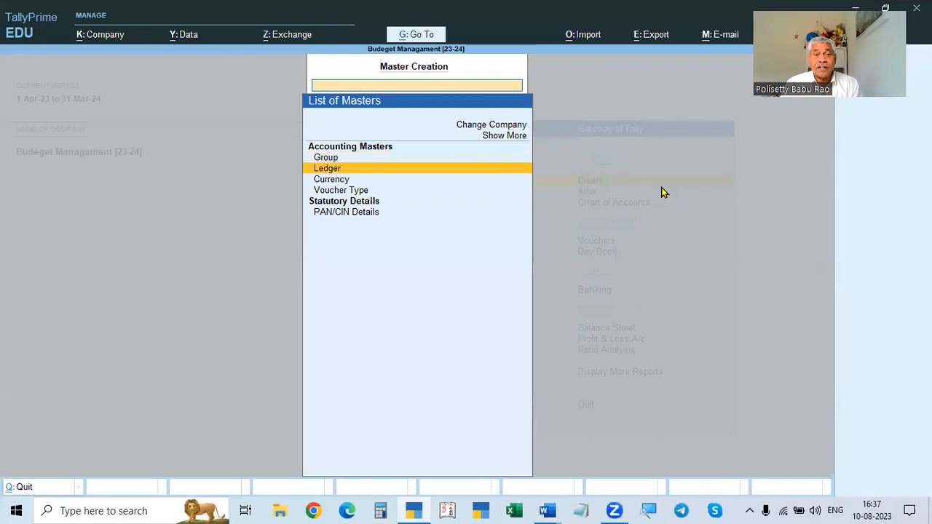
key(Return)
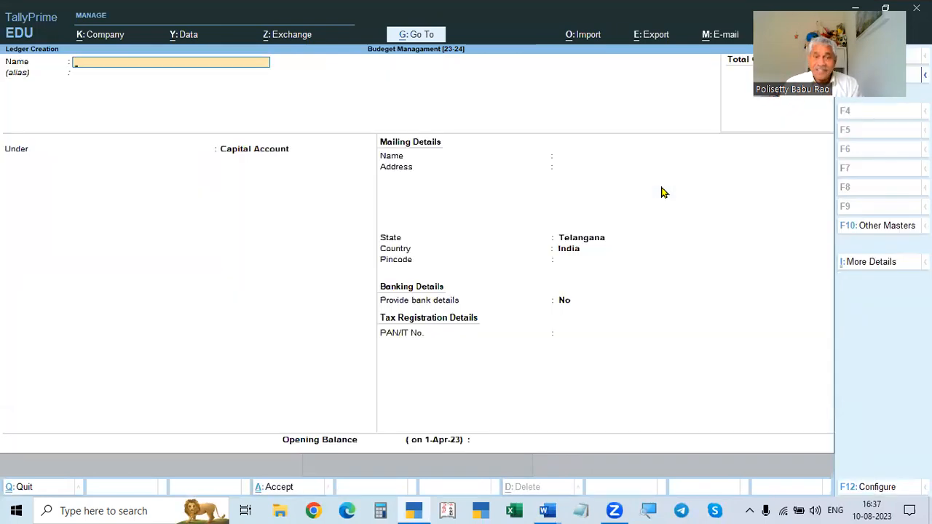
key(Escape)
- Show more masters in the alteration list and start creating a new budget
key(Down)
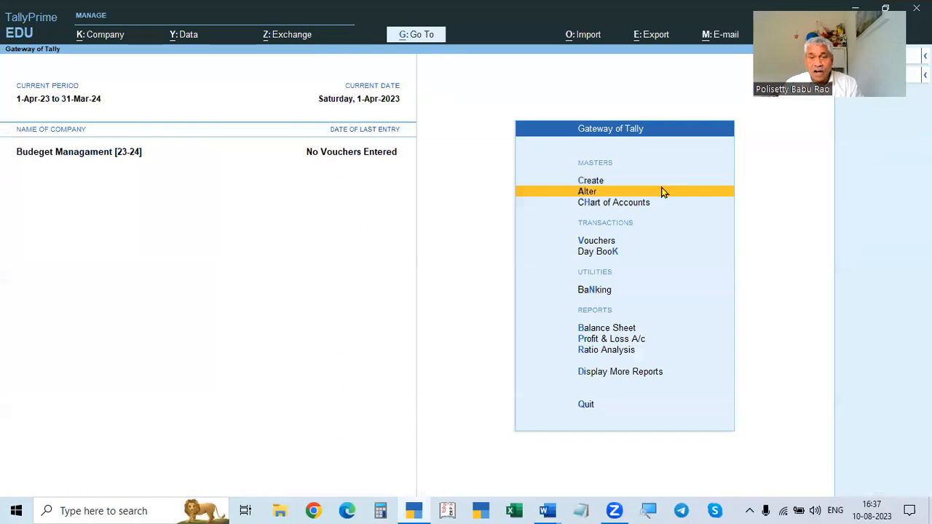
key(Return)
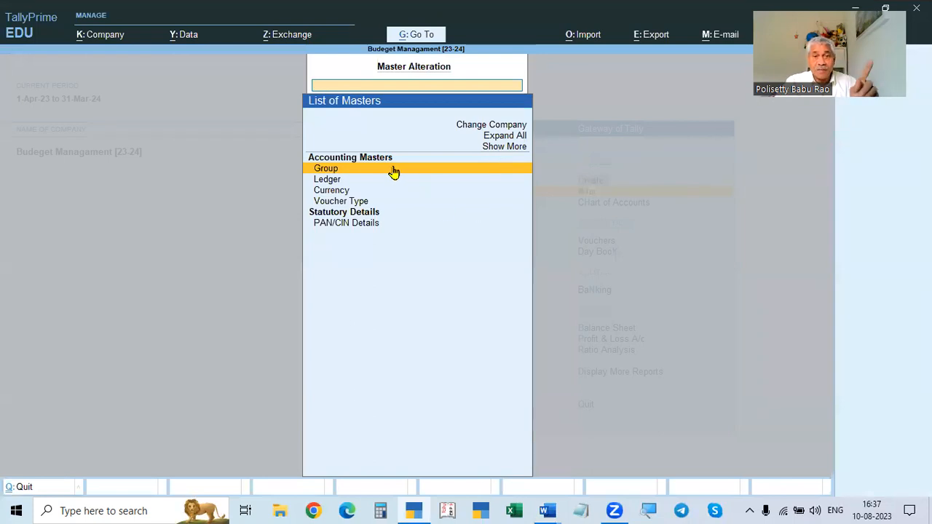
click(504, 147)
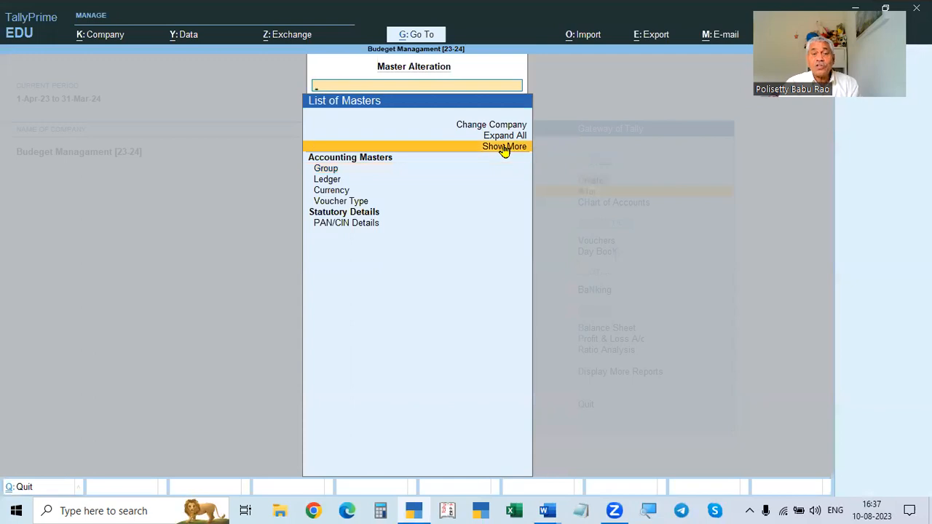
click(504, 148)
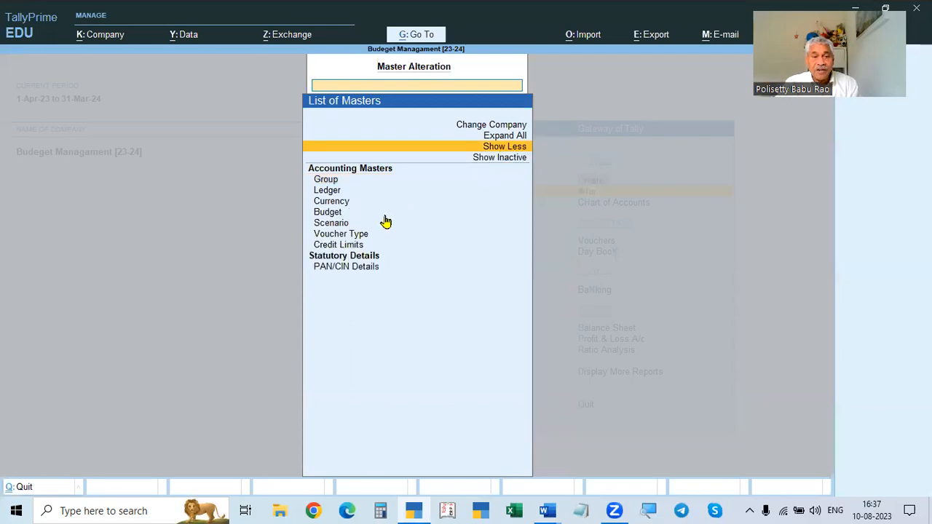
click(321, 216)
click(321, 216)
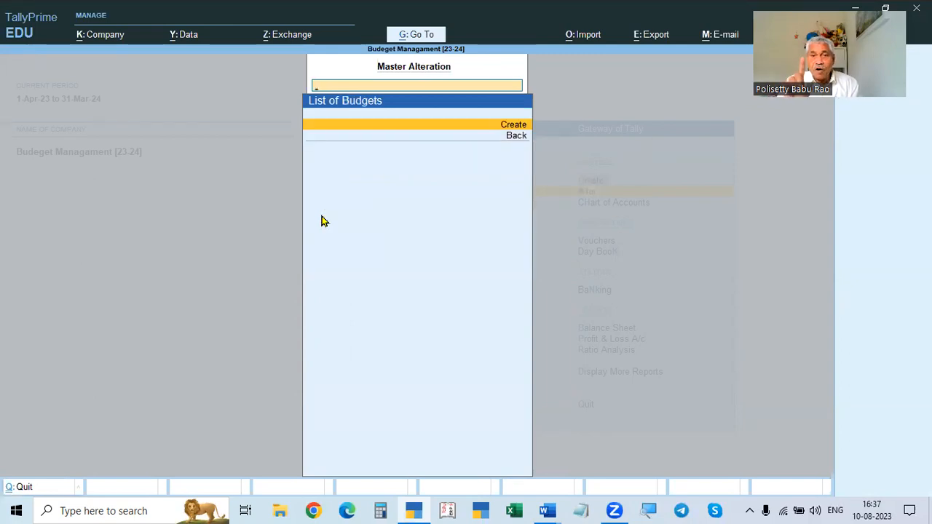
key(Escape)
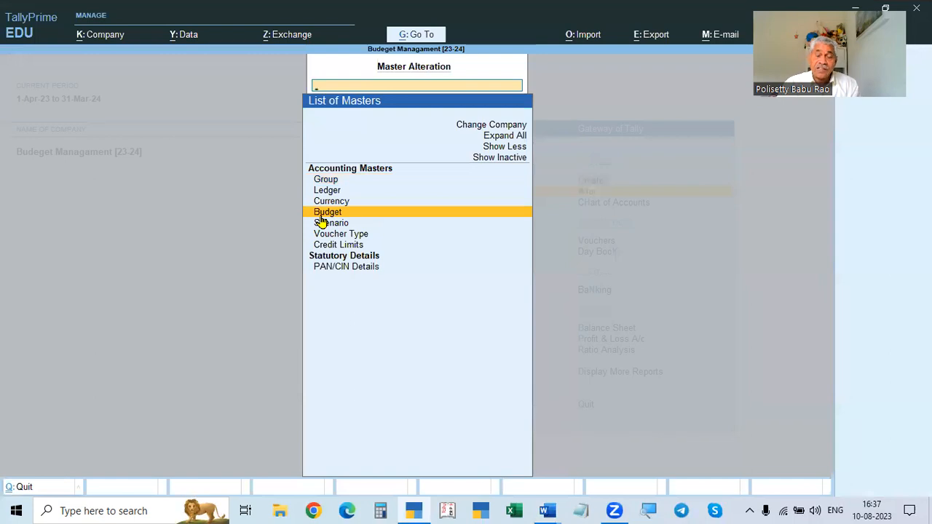
key(Return)
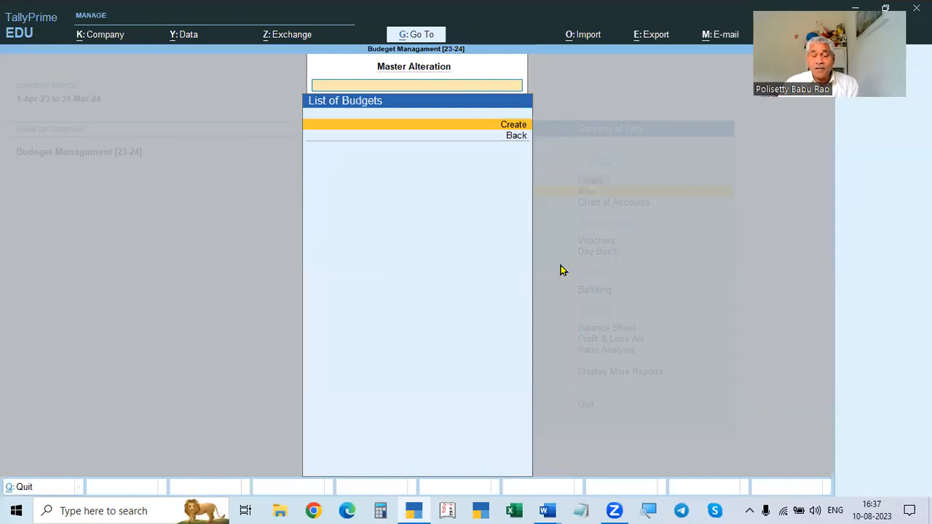
key(Return)
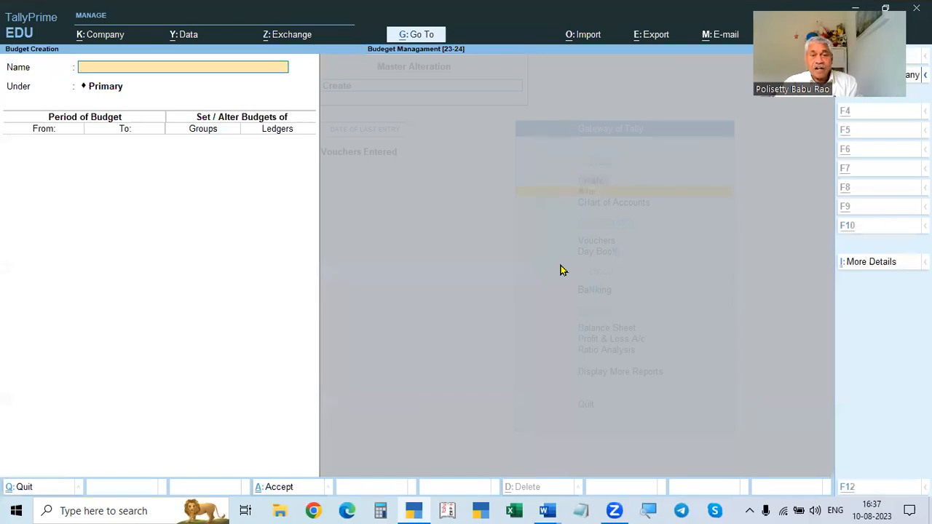
- Review Problem 1's expense budget figures and period in the assignment document, then return to TallyPrime
key(alt+Tab)
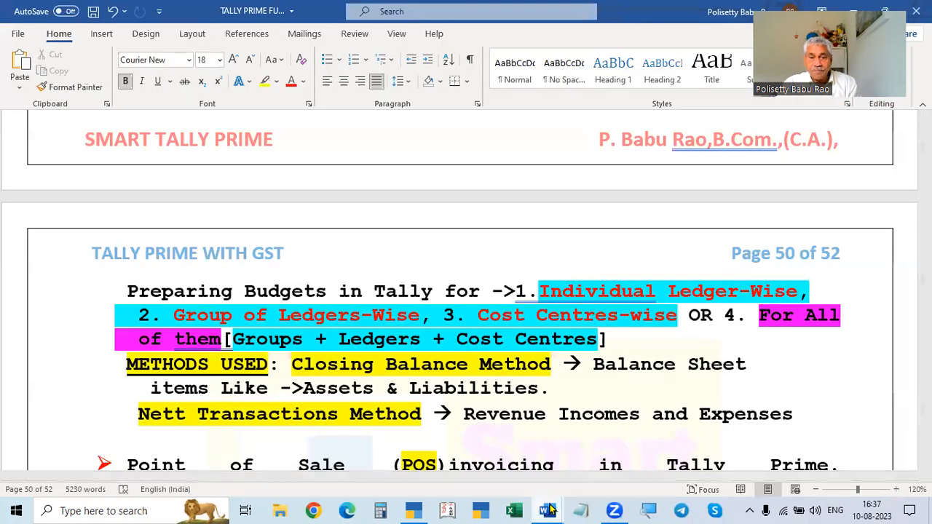
mouse_move(546, 510)
click(502, 474)
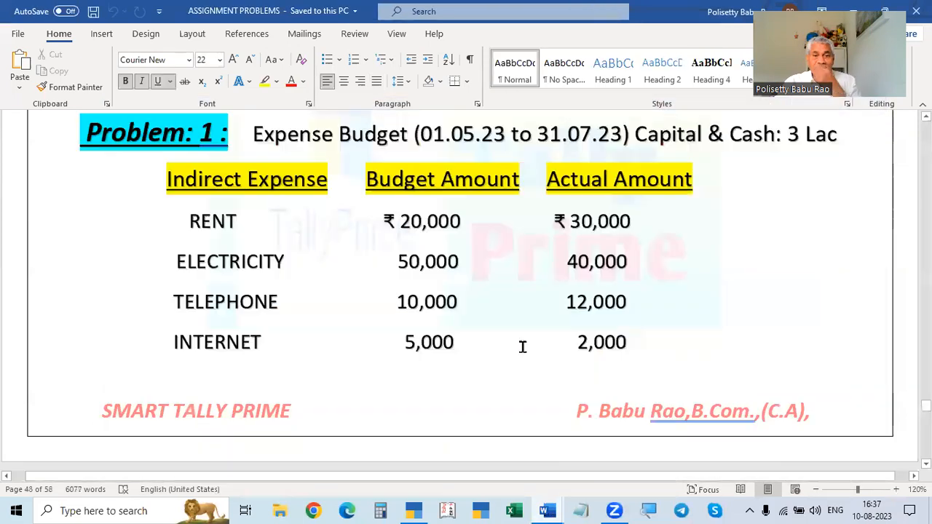
scroll(520, 344, up, 1)
scroll(517, 357, down, 5)
scroll(515, 366, up, 6)
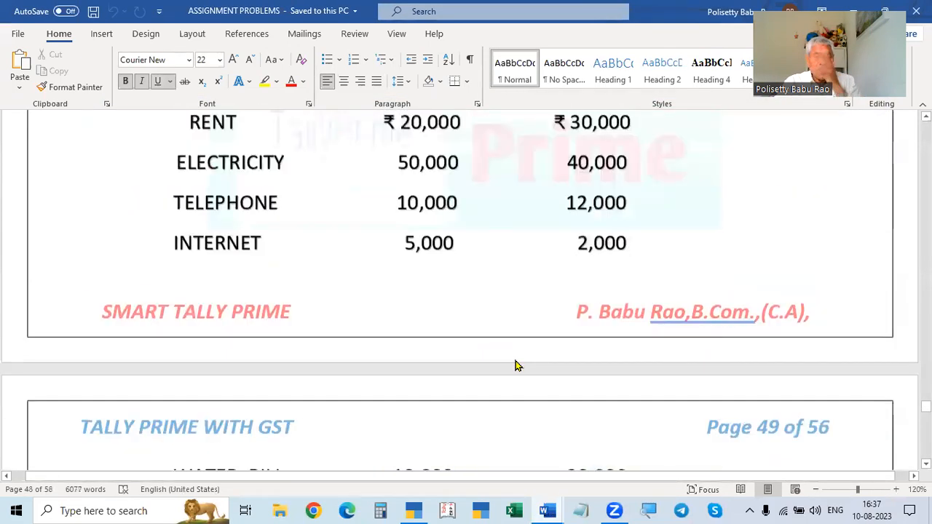
scroll(515, 359, down, 3)
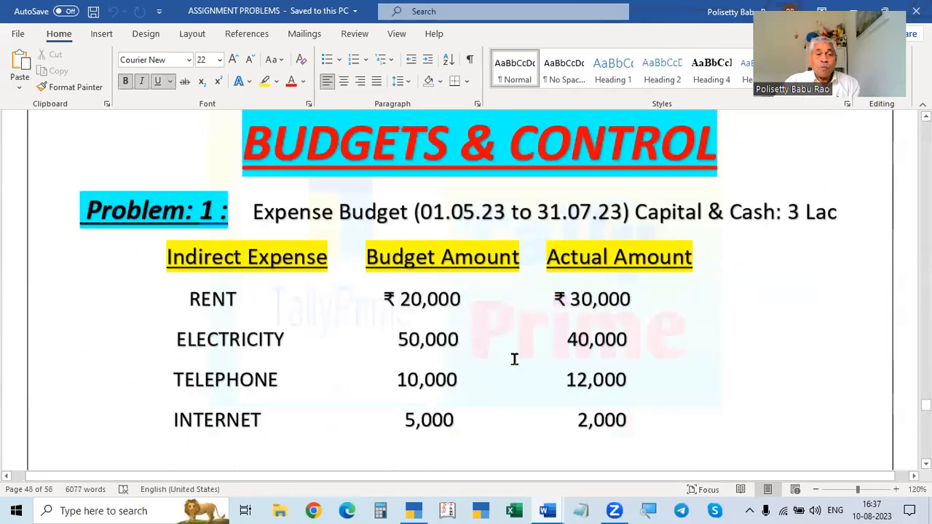
scroll(514, 358, down, 1)
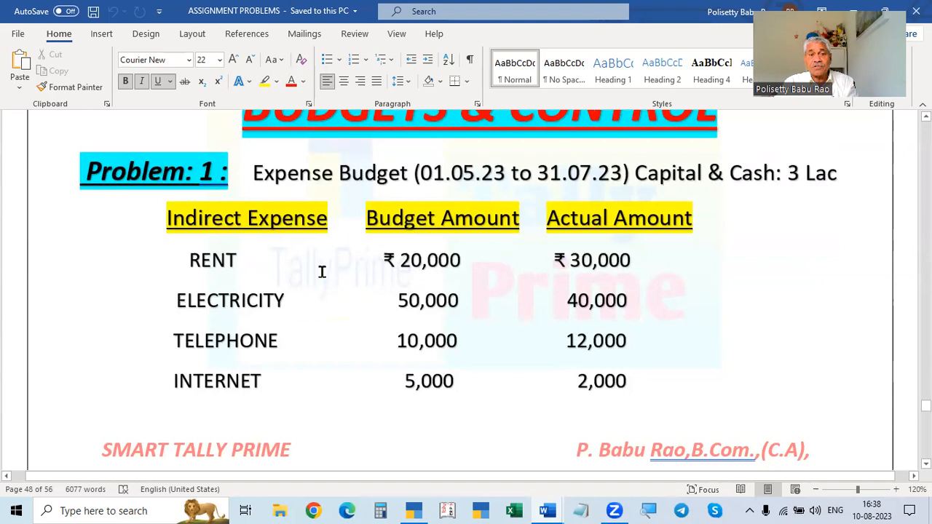
scroll(328, 299, down, 10)
scroll(334, 343, up, 3)
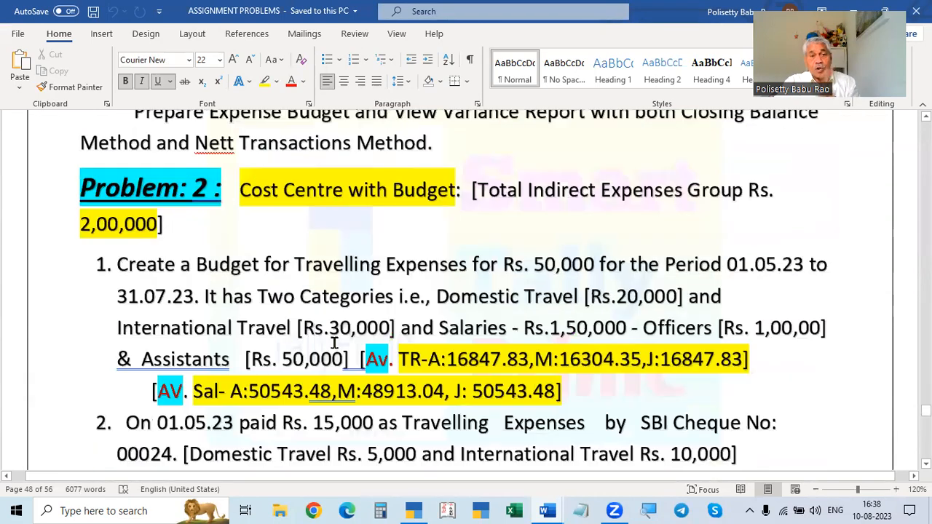
scroll(334, 343, up, 3)
scroll(527, 329, up, 1)
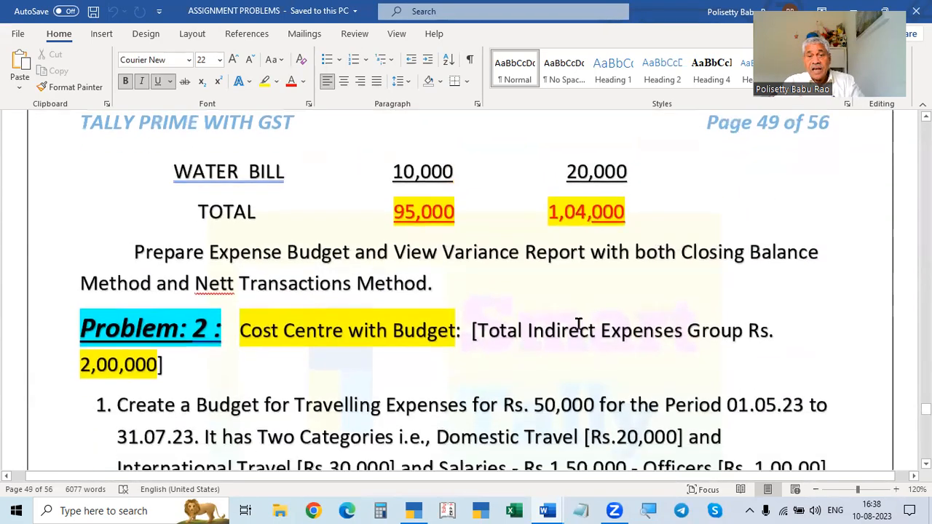
scroll(579, 324, down, 1)
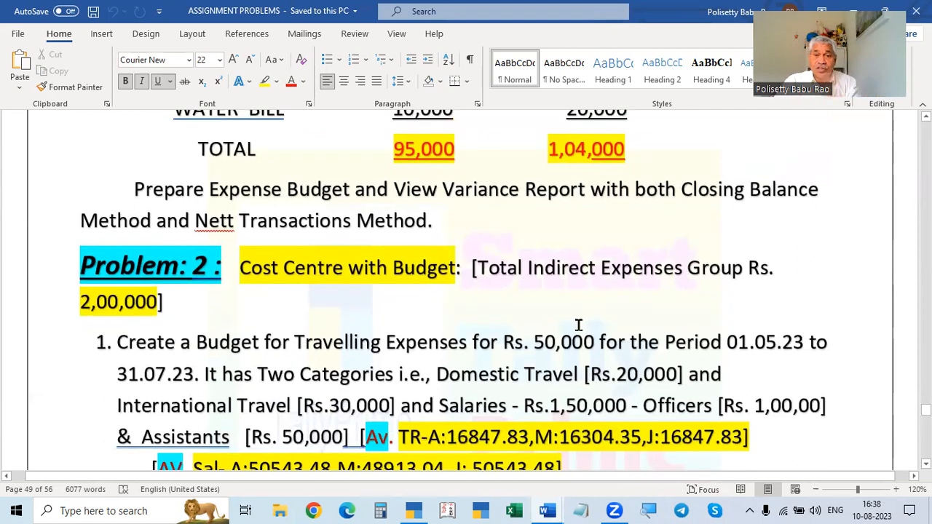
scroll(579, 326, up, 7)
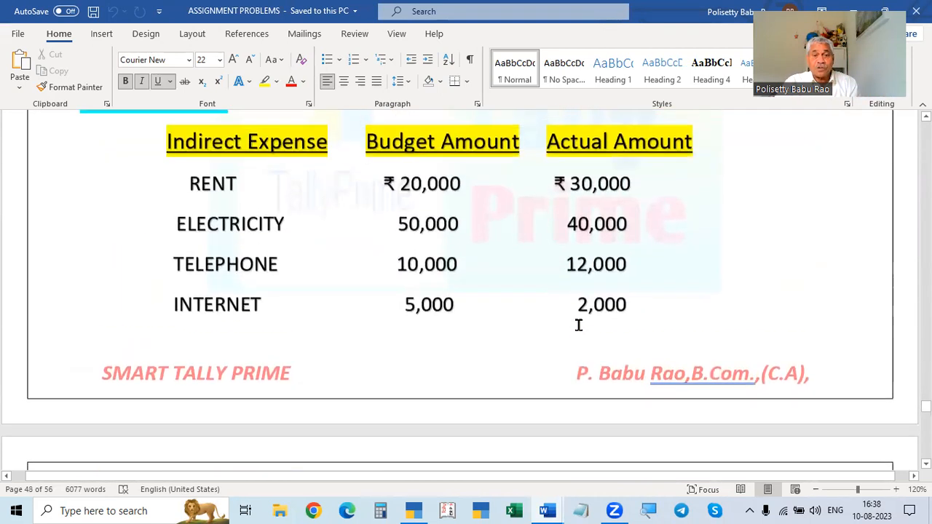
scroll(579, 326, up, 1)
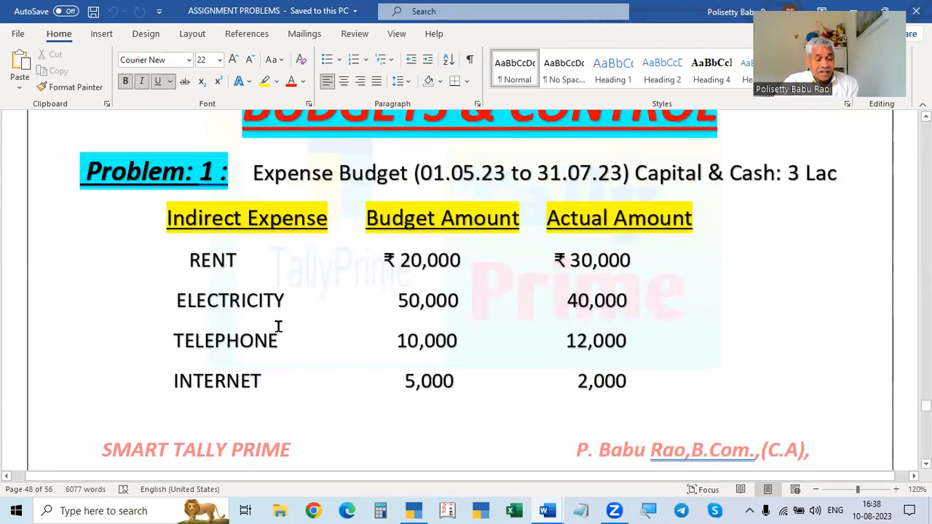
scroll(357, 349, down, 5)
scroll(357, 348, up, 5)
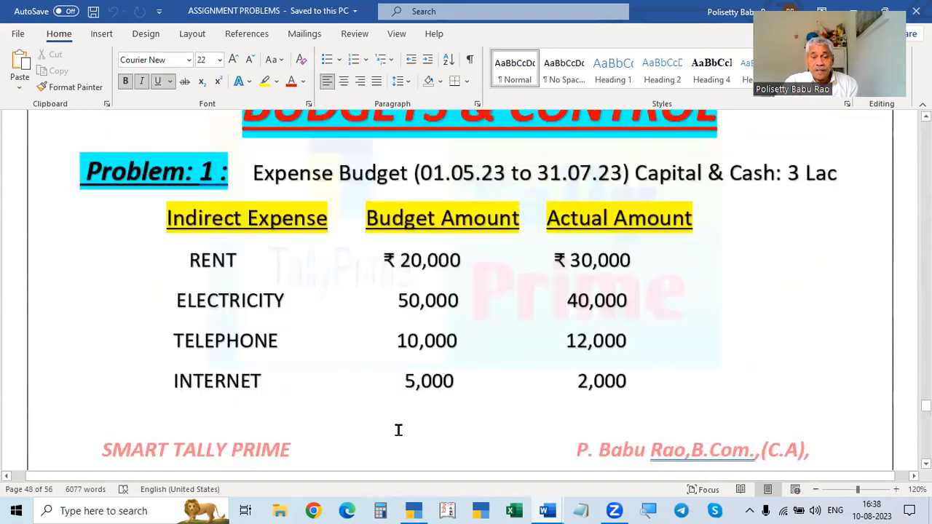
click(414, 510)
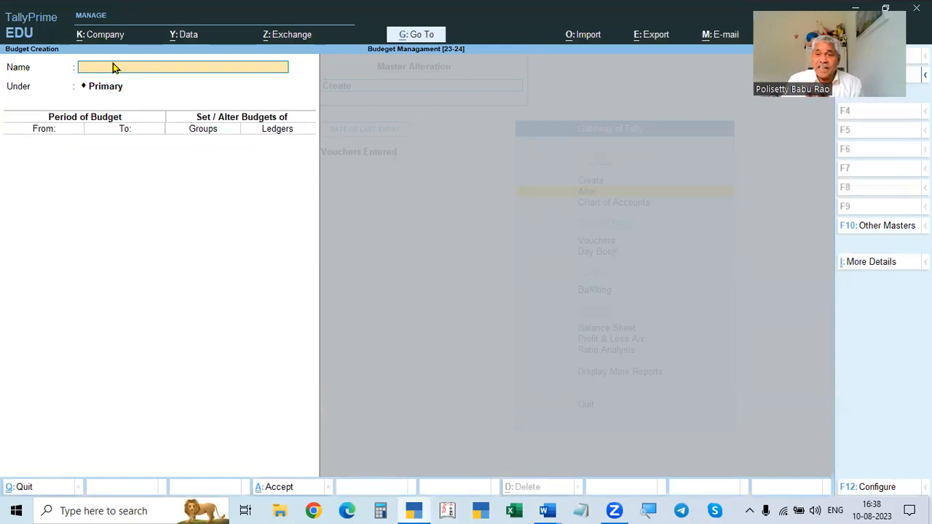
- Name the new budget "Expenses Budget-23-24" and keep it under Primary
key(alt+Tab)
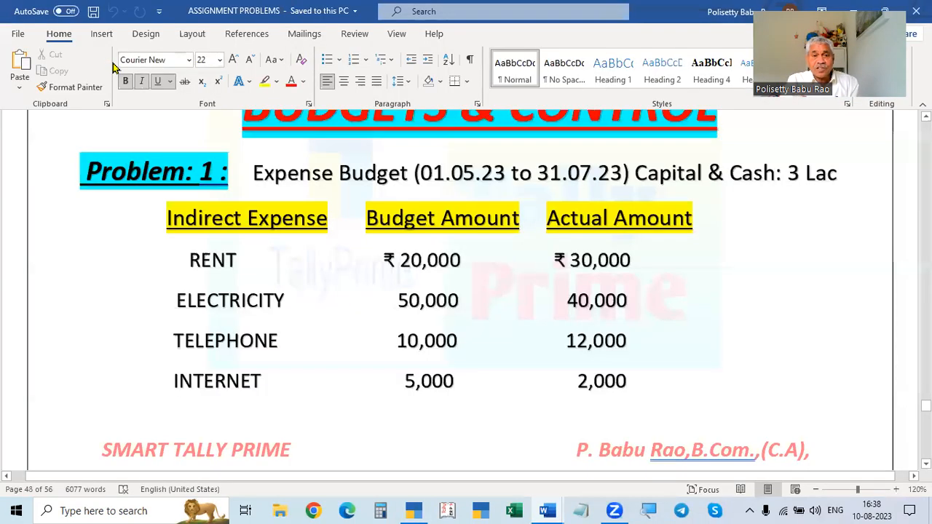
key(alt+Tab)
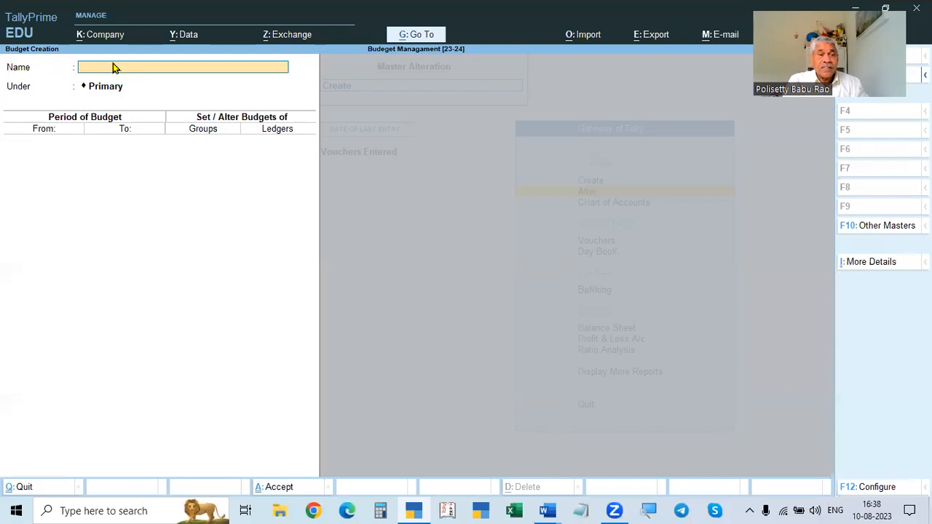
text(Expens)
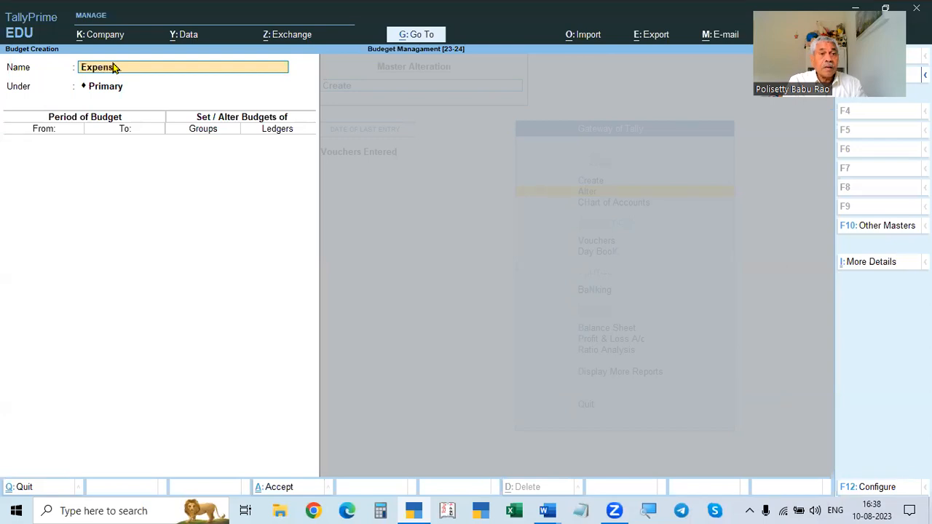
text(es Budgewt)
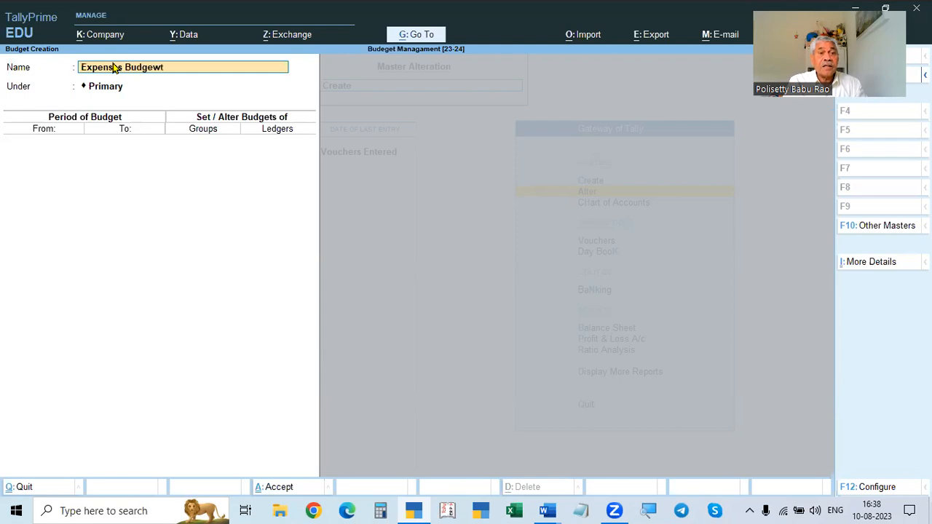
key(BackSpace)
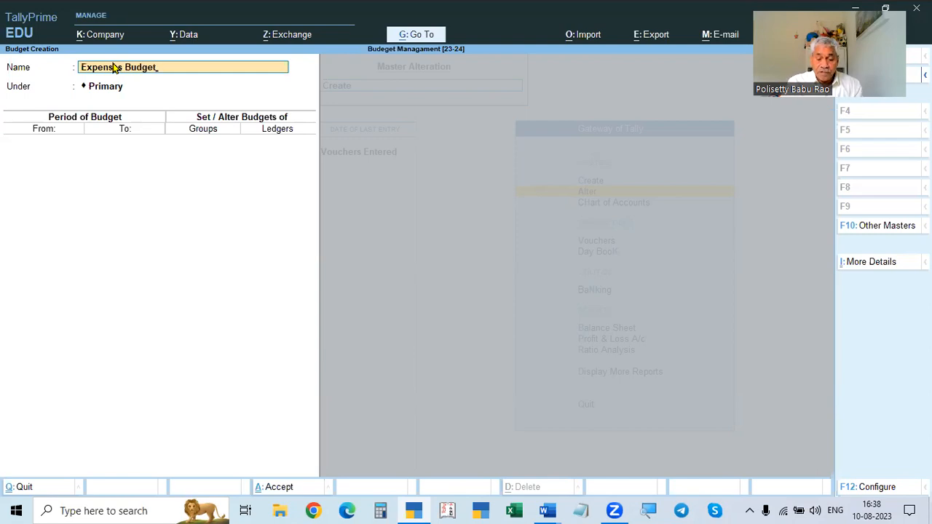
text(t-23-24)
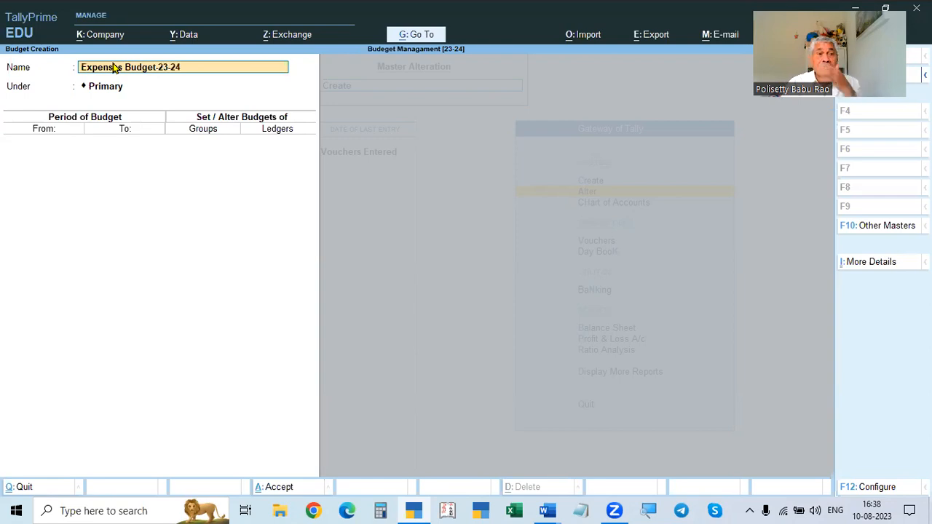
key(Return)
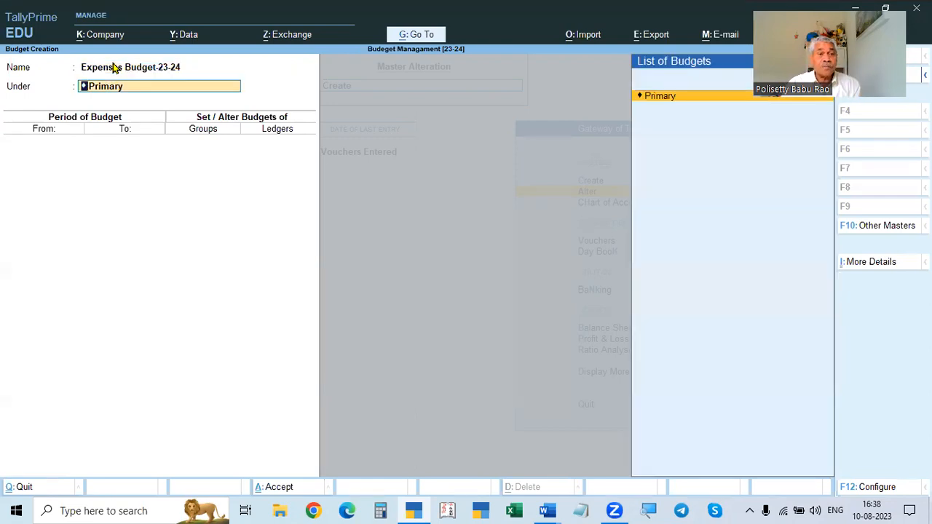
key(Return)
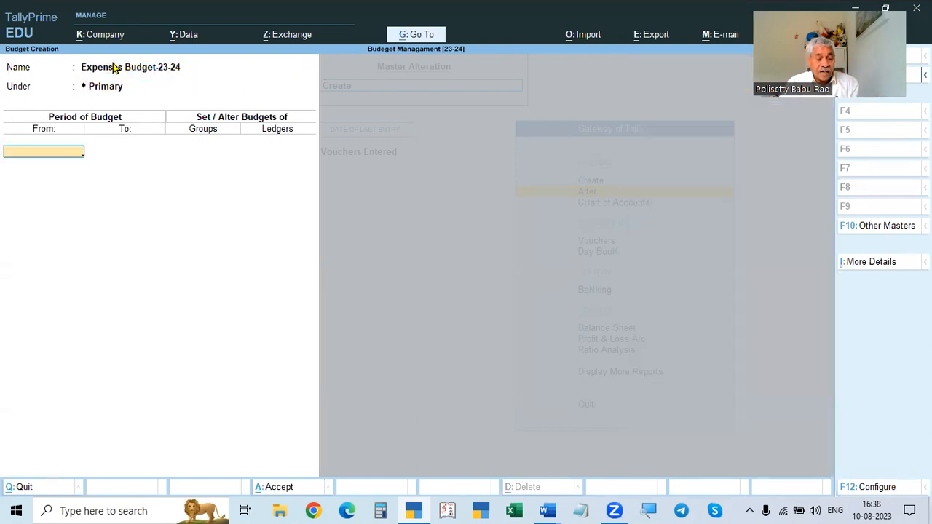
- Set the budget period from 1-May-23 to 31-Jul-23
key(alt+Tab)
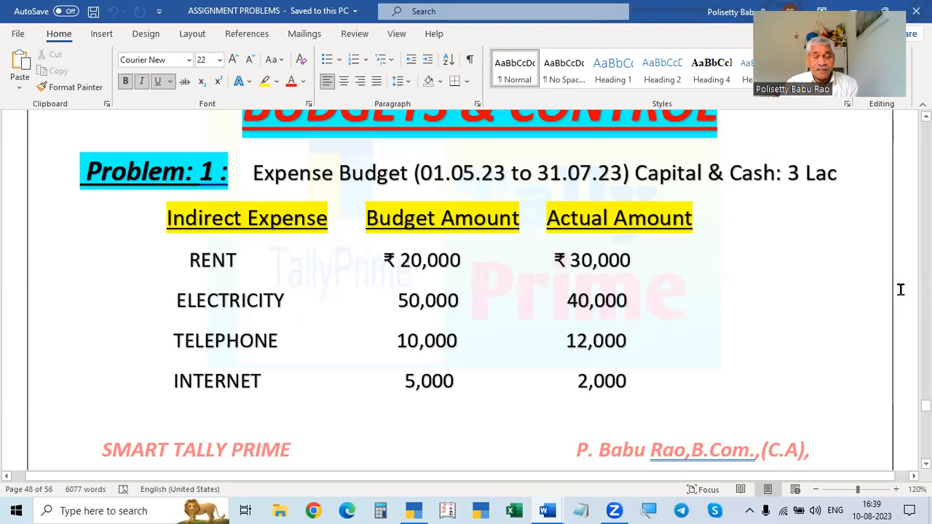
key(alt+Tab)
text(1.5.23)
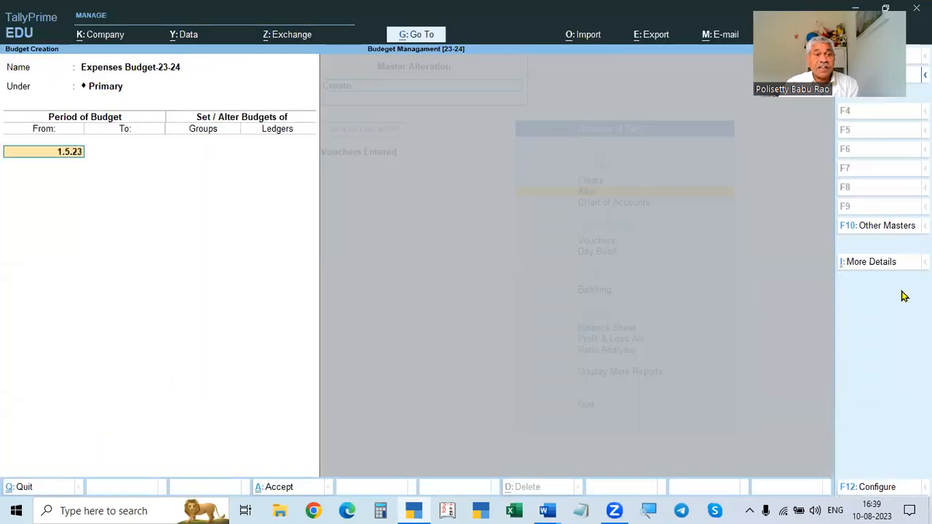
key(Return)
text(321.)
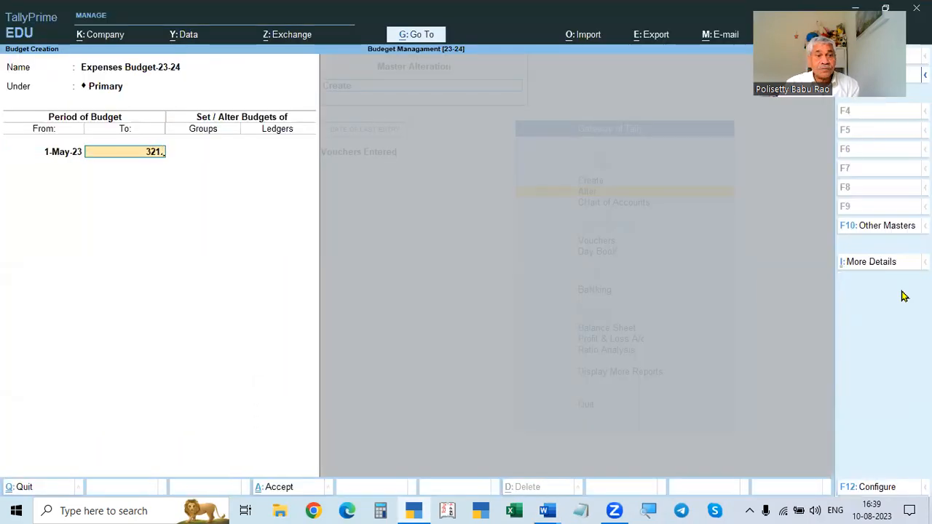
key(BackSpace)
key(BackSpace)
key(BackSpace)
text(1.7)
key(Return)
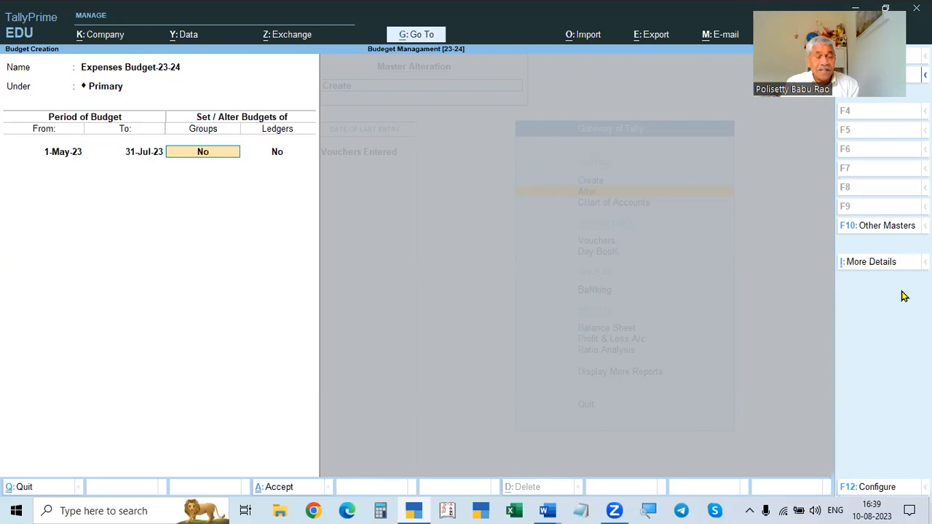
- Compare the budget in TallyPrime with Problem 1's heading in the document
key(ctrl)
key(alt+Tab)
key(alt+Tab)
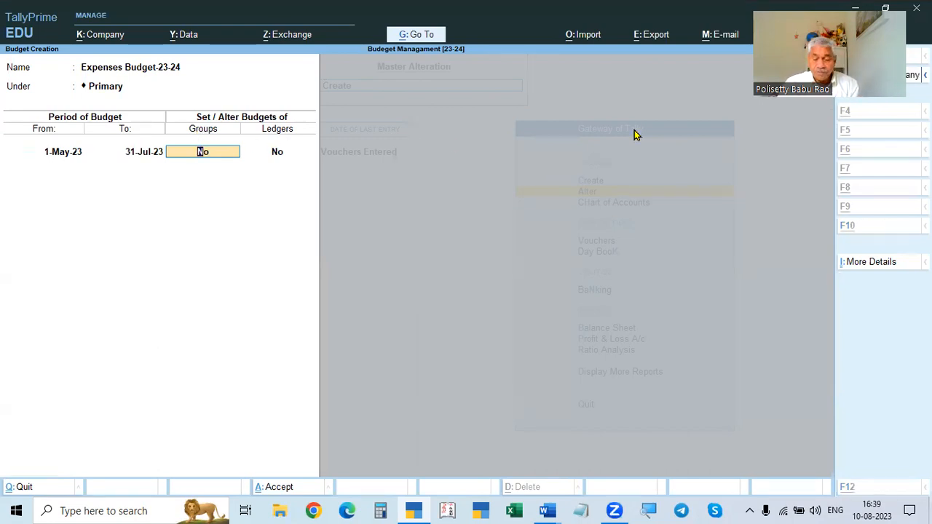
key(alt+Tab)
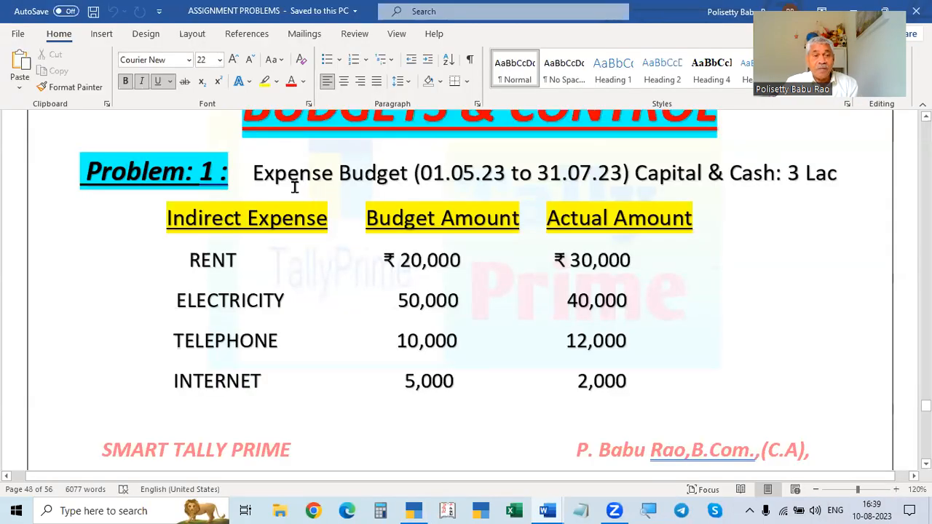
key(alt+Tab)
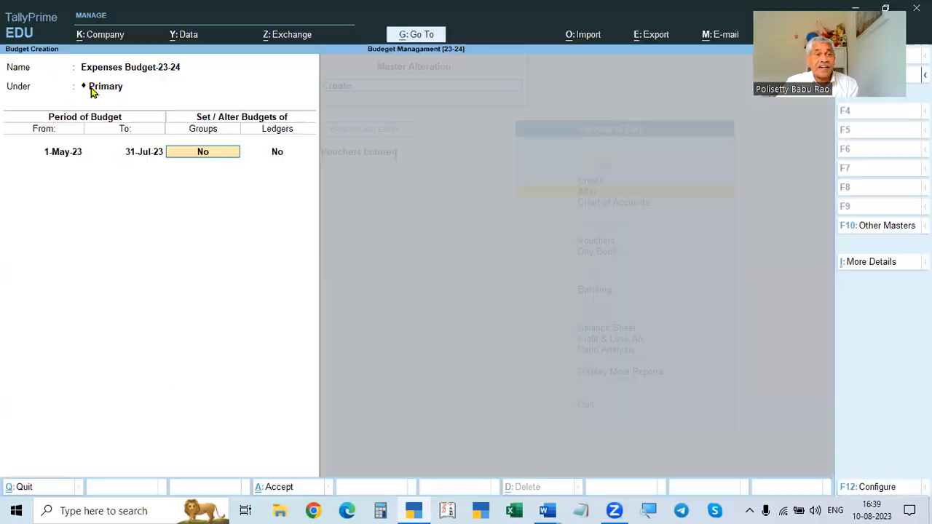
key(alt+Tab)
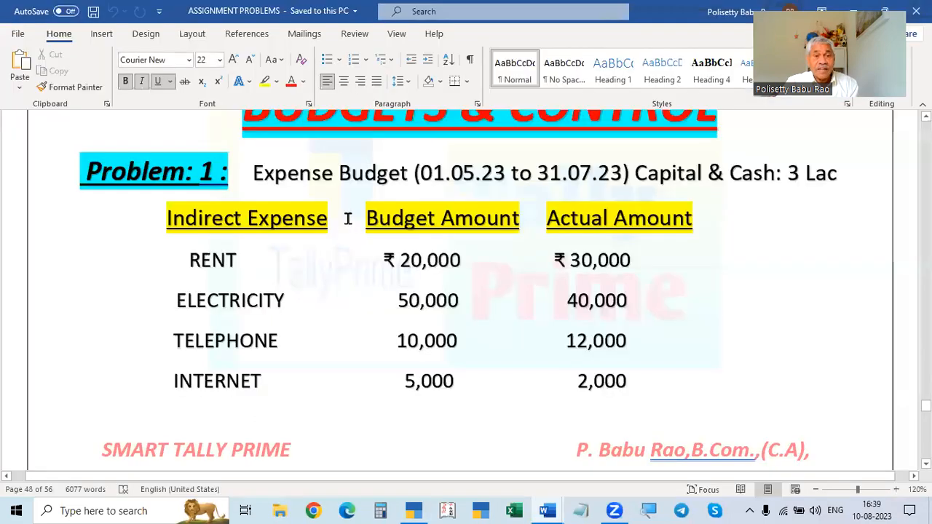
click(334, 174)
text(s)
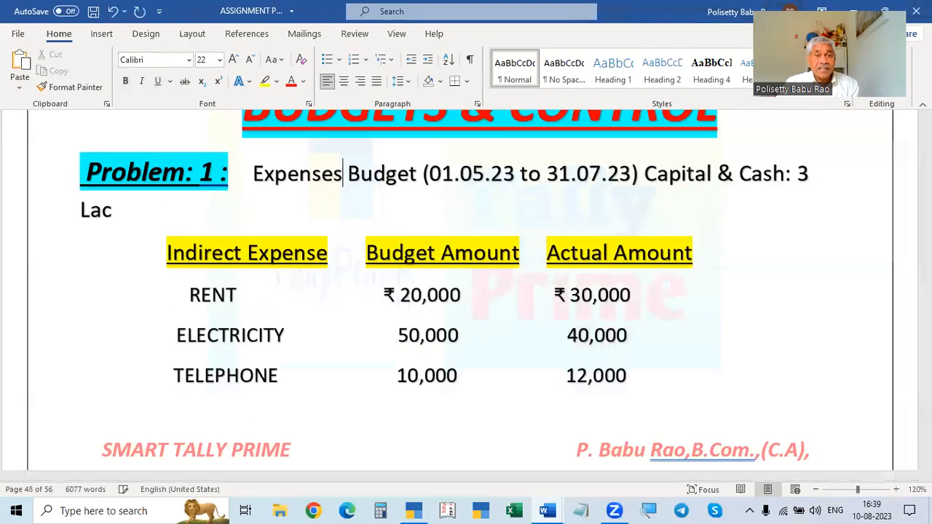
key(BackSpace)
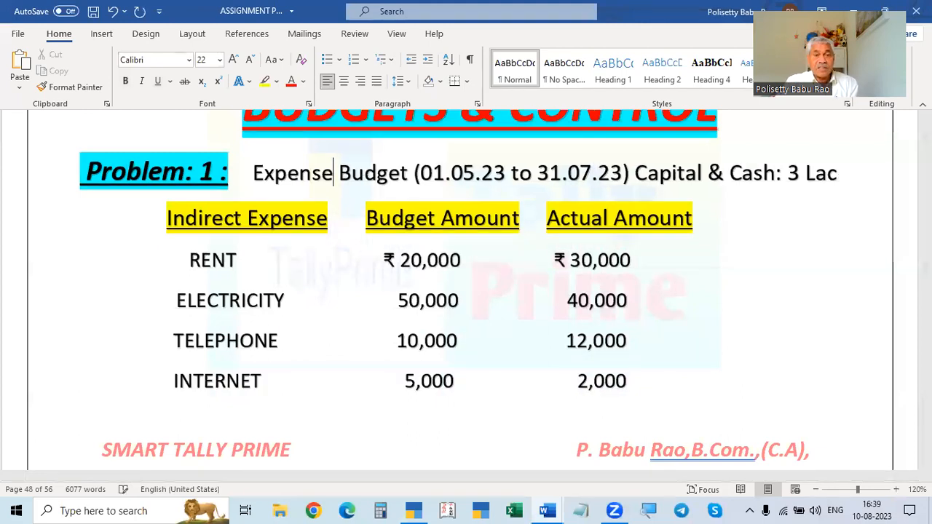
- Enable group budgets and add the Indirect Expenses group with the On Closing Balance budget type
key(alt+Tab)
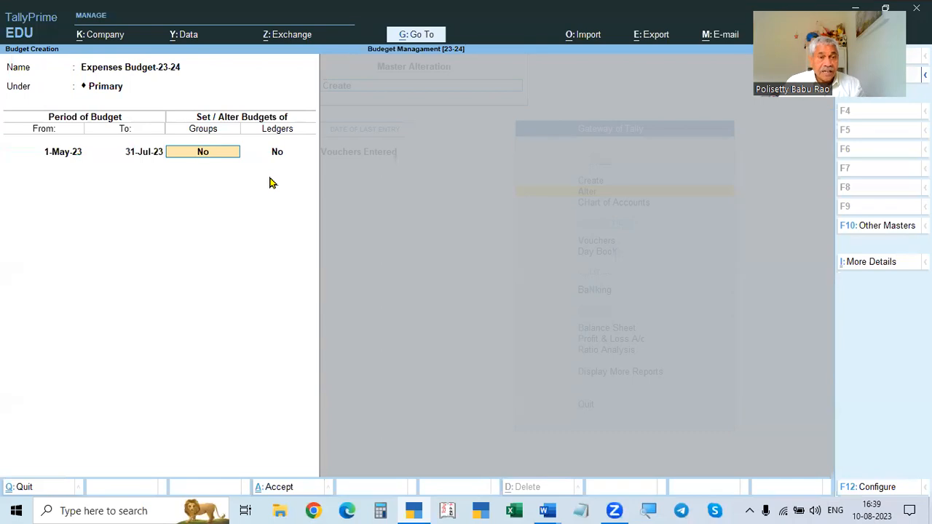
text(y)
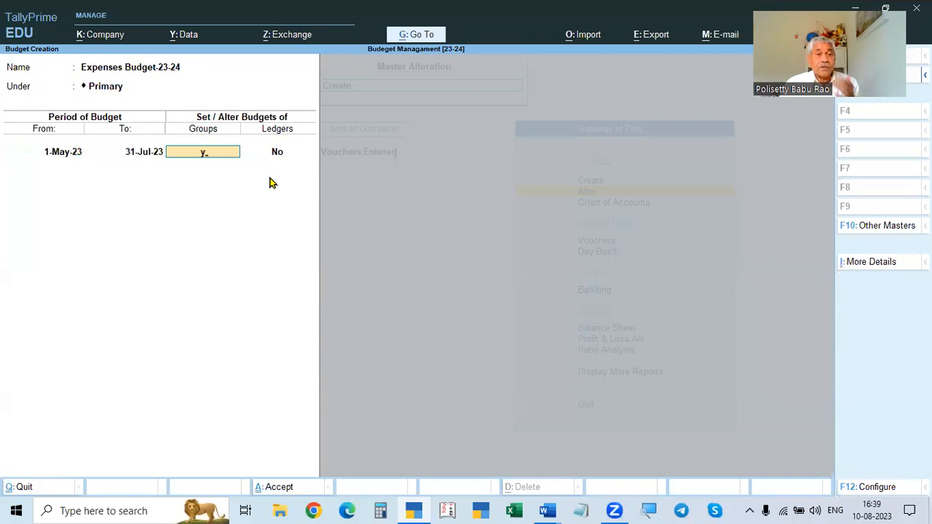
key(Return)
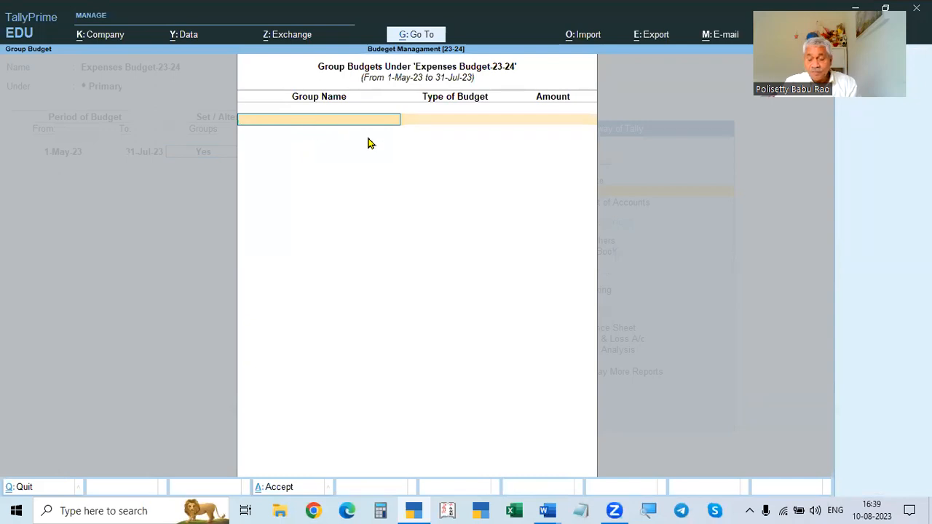
text(Ind)
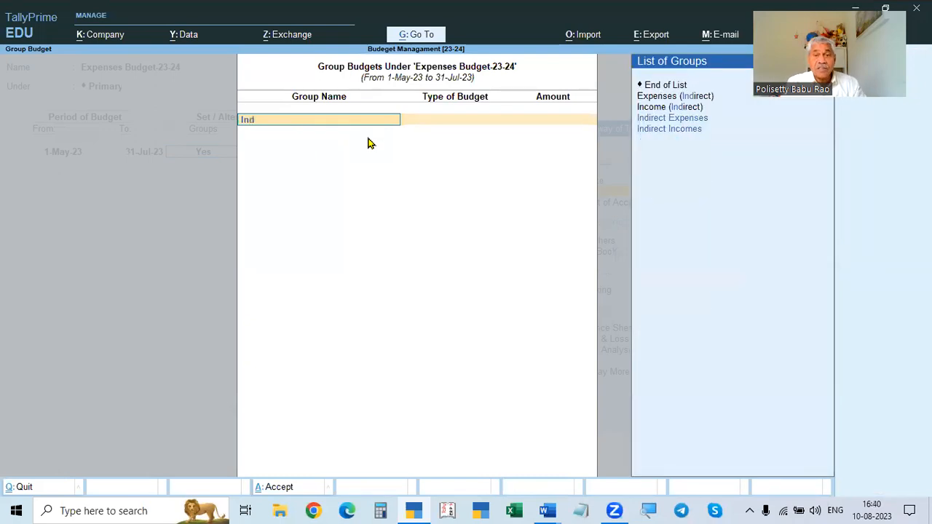
key(Down)
key(Up)
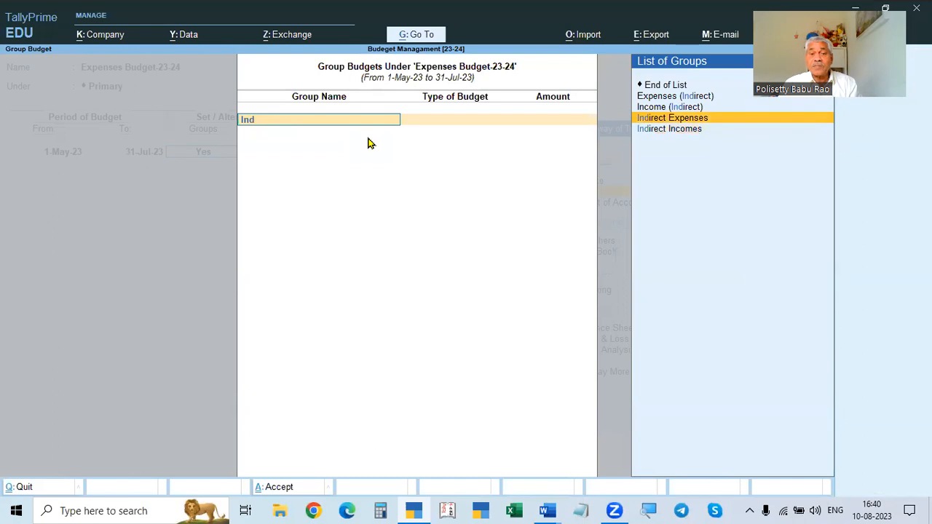
key(Return)
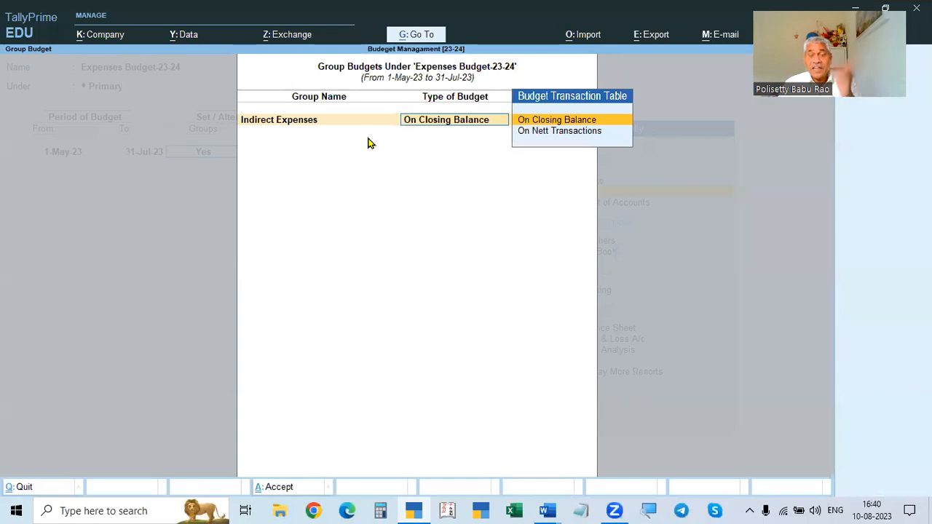
key(Return)
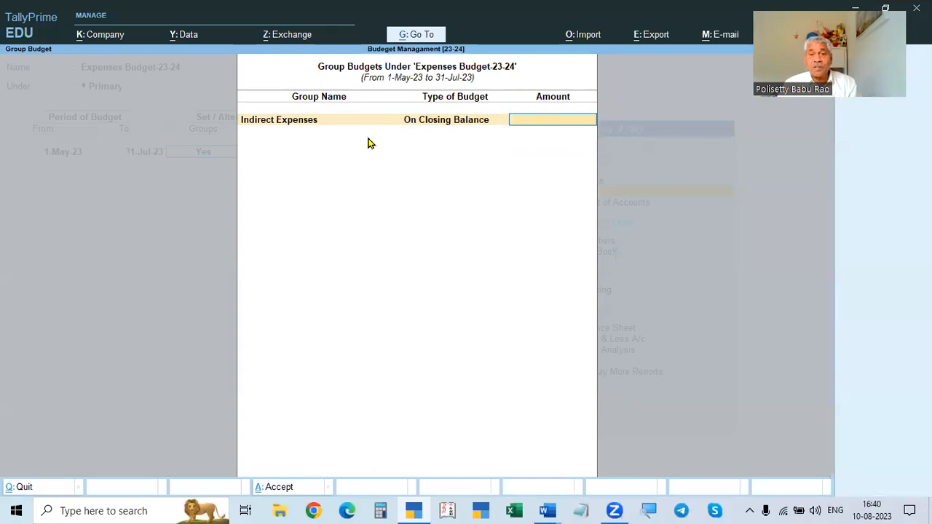
- Check the document's total and set the Indirect Expenses group budget amount to 95000, then close the group budget list
key(alt+Tab)
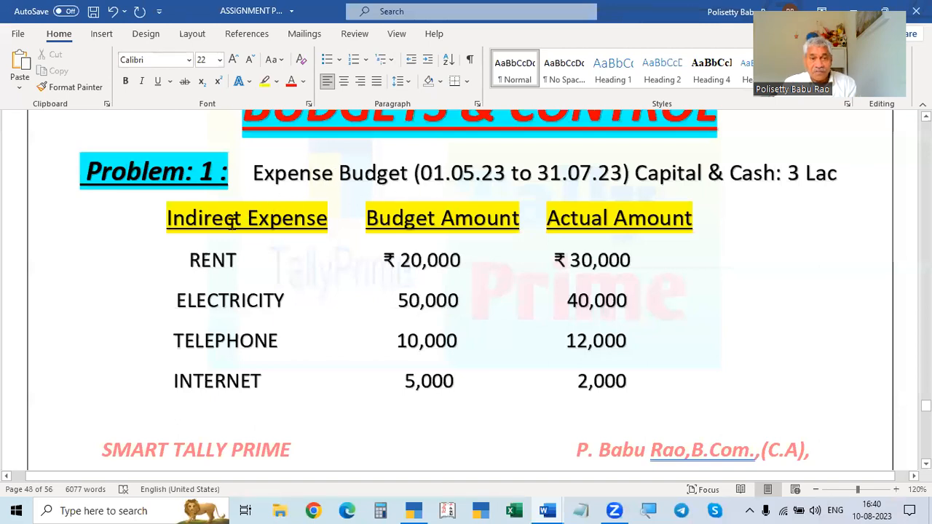
key(alt+Tab)
key(alt+Tab)
scroll(327, 258, down, 7)
scroll(287, 138, up, 4)
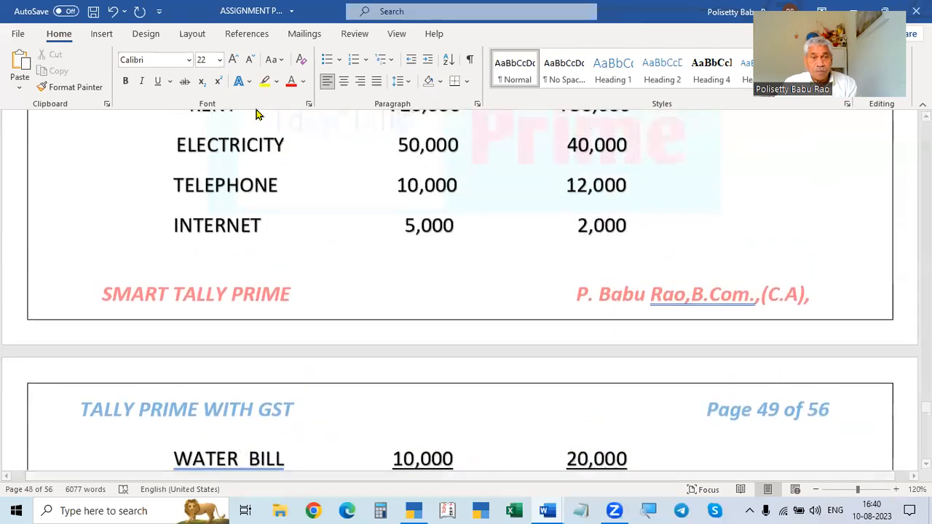
scroll(248, 252, down, 3)
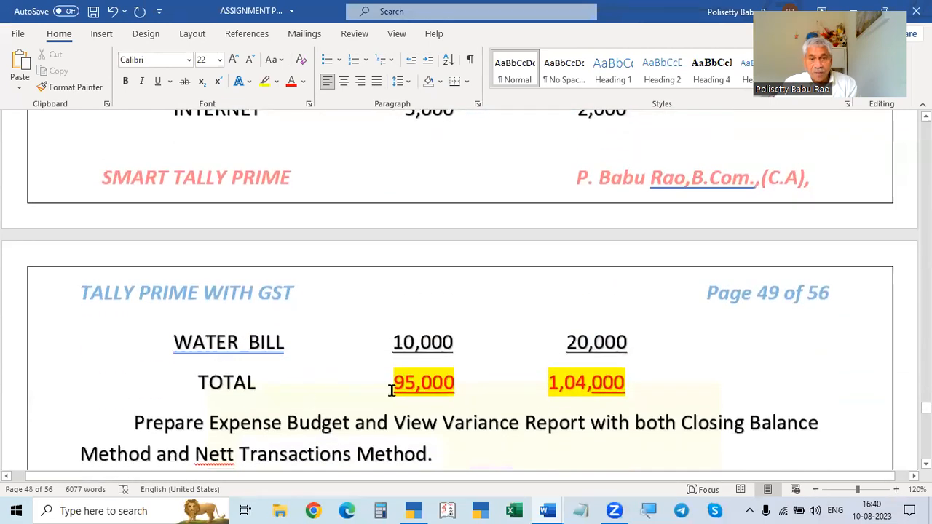
key(alt+Tab)
text(6)
key(BackSpace)
text(95000)
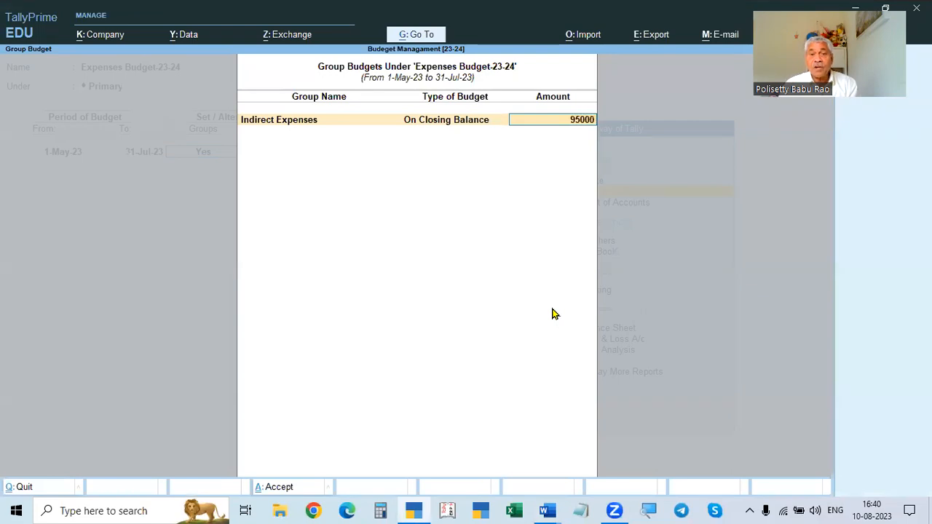
key(Return)
key(Return)
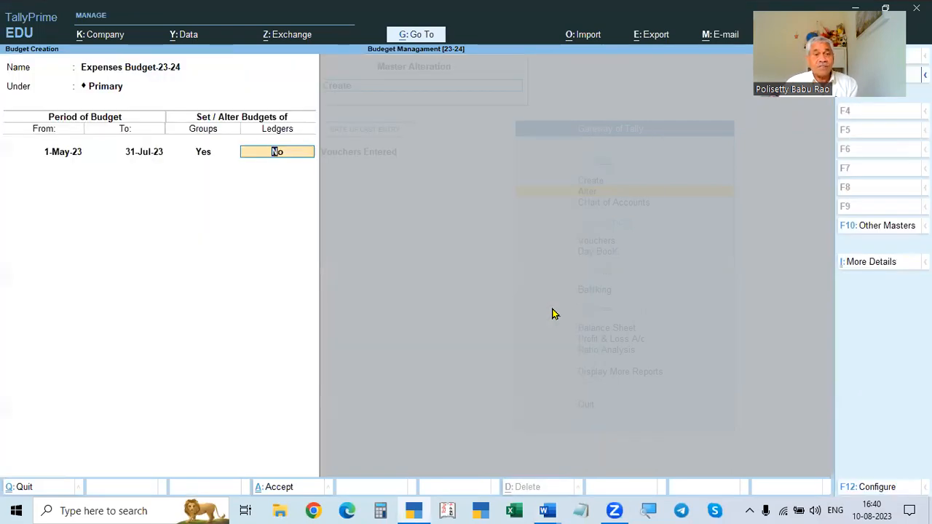
- Enable ledger budgets for the Expenses Budget-23-24 budget
key(alt+Tab)
scroll(546, 310, up, 5)
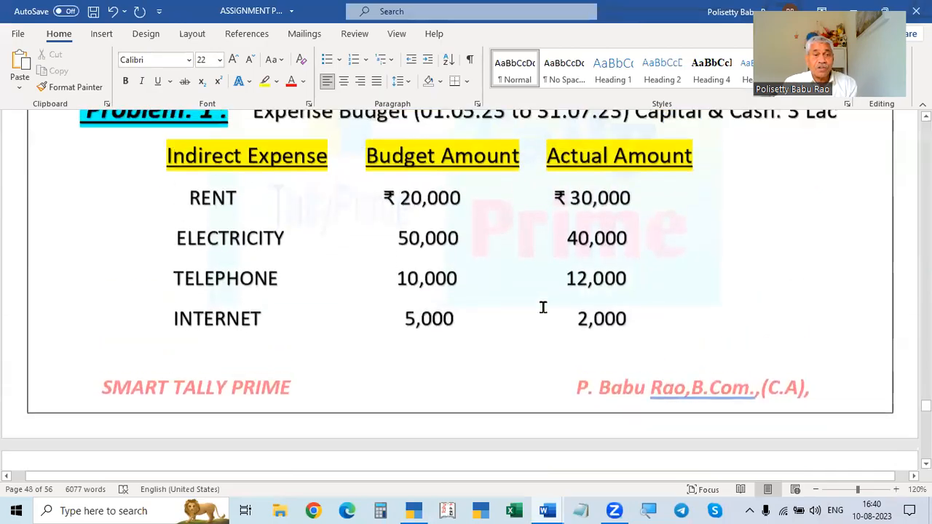
key(alt+Tab)
text(y)
key(Return)
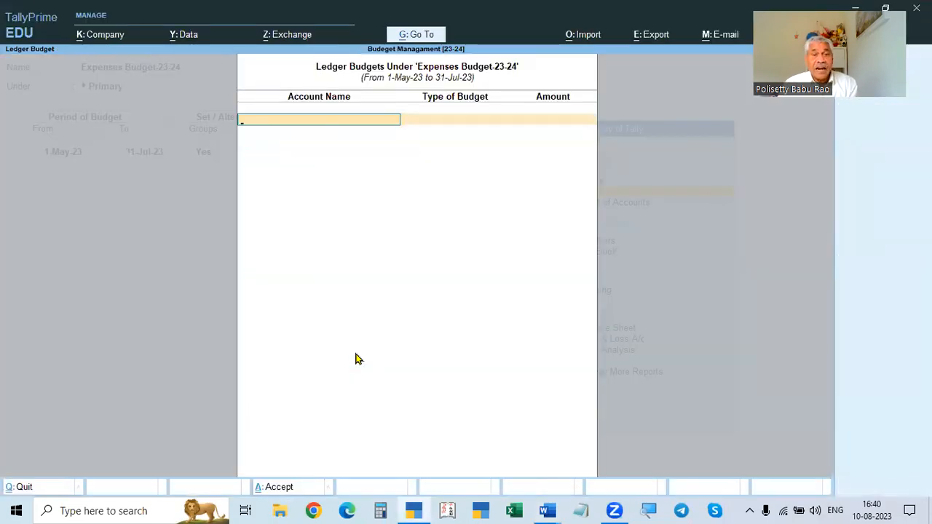
- Add the Rent ledger on Closing Balance with a budget amount of 20000
key(alt+Tab)
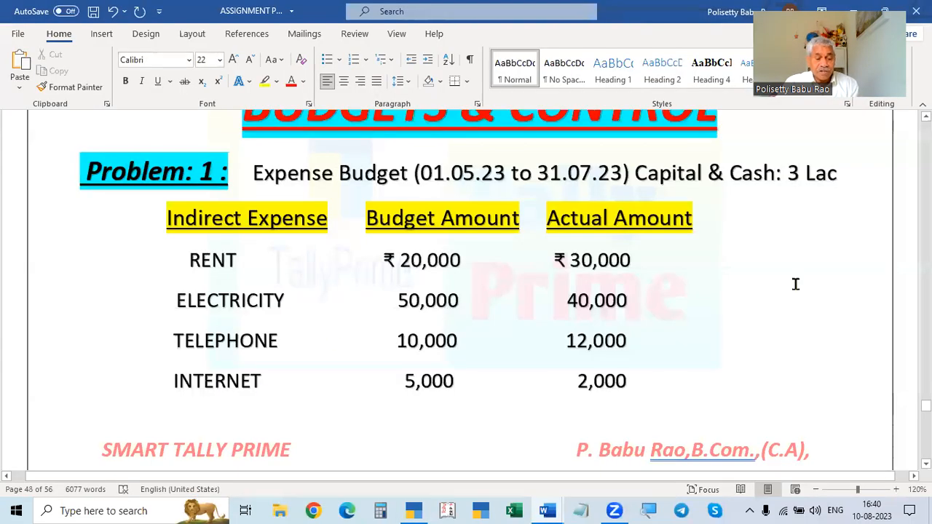
key(alt+Tab)
text(Re)
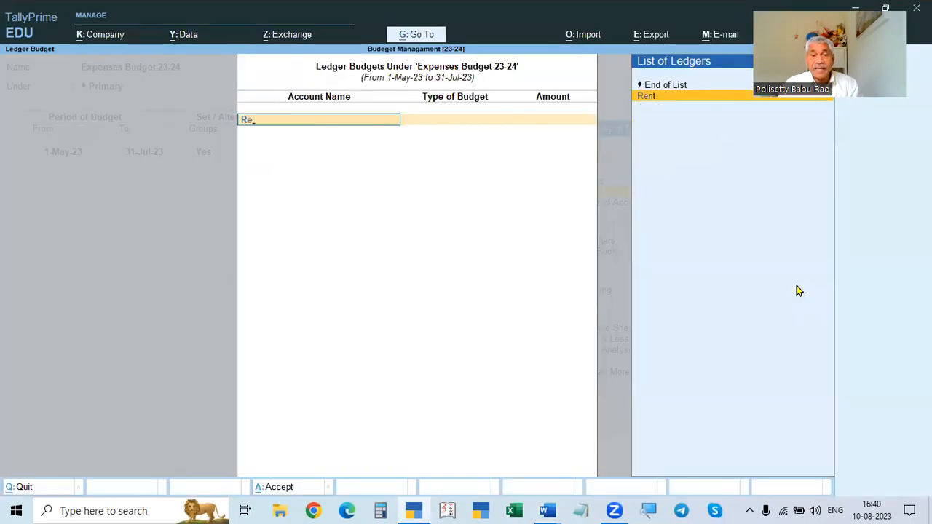
key(Return)
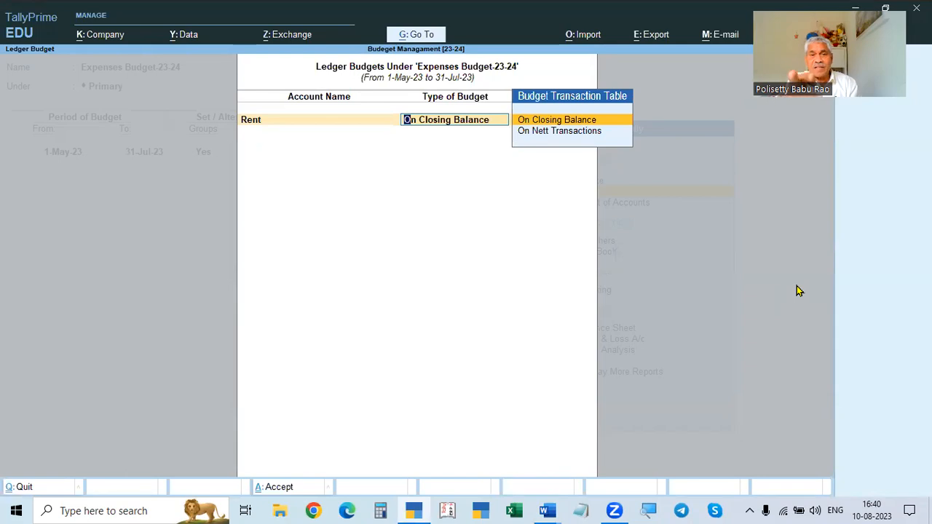
key(Return)
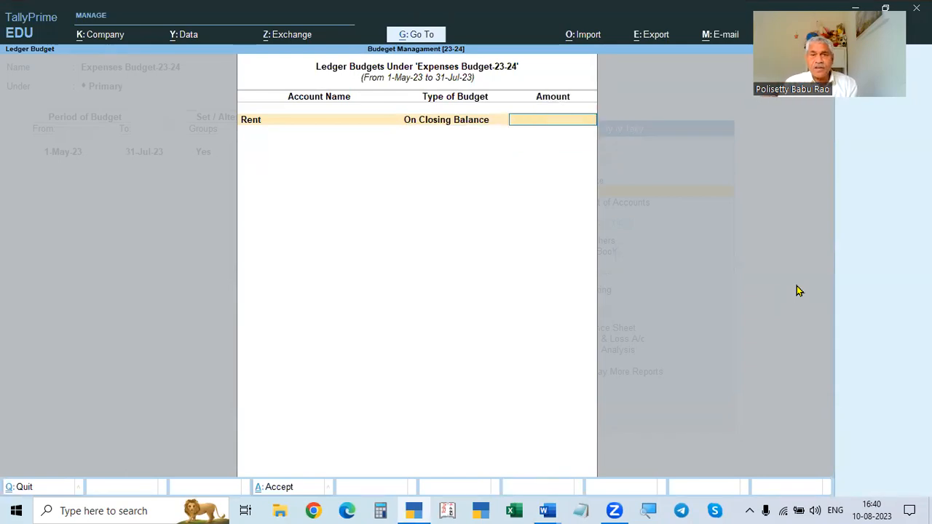
key(alt+Tab)
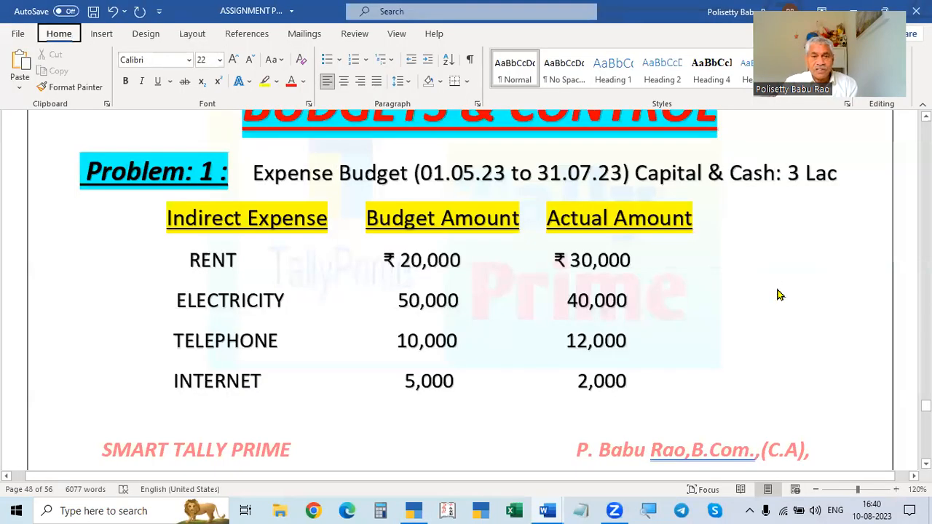
key(alt+Tab)
text(20000)
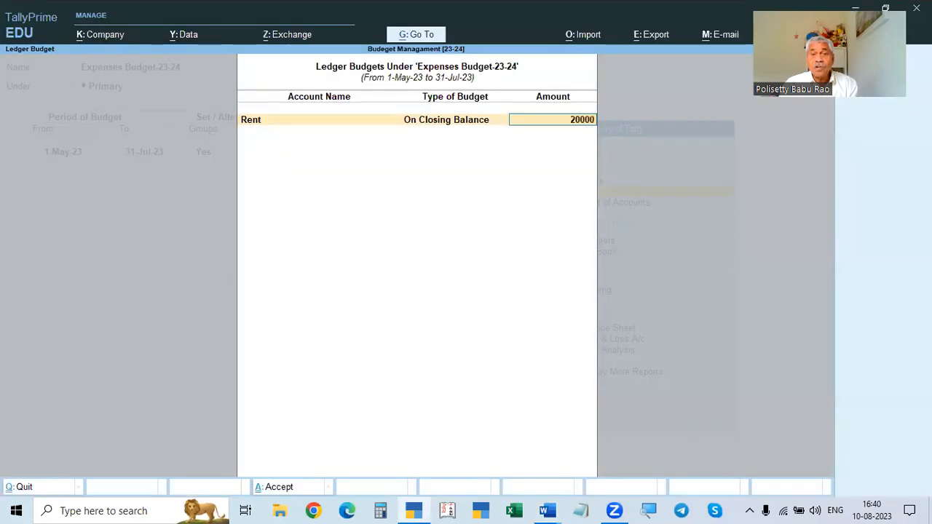
key(Return)
- Add the Electicity ledger on Closing Balance with a budget amount of 50000
key(alt+Tab)
key(alt+Tab)
text(E)
key(Return)
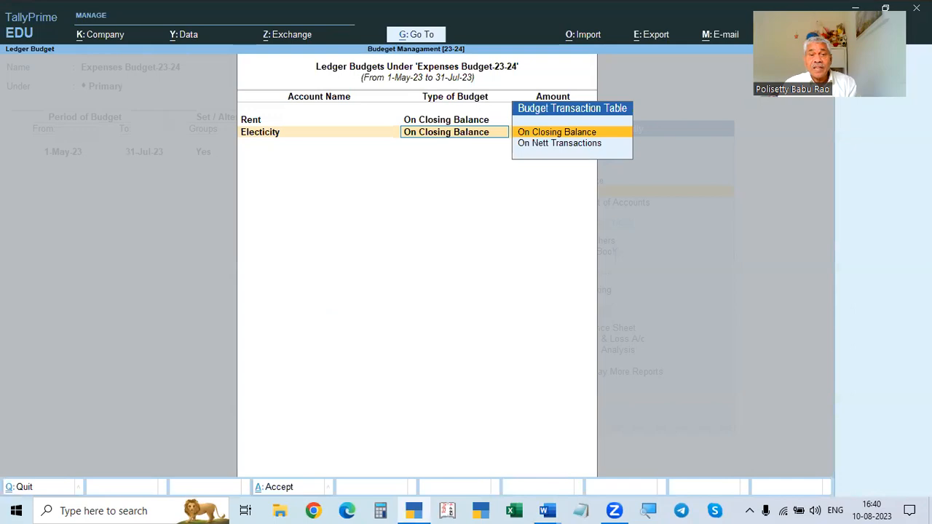
key(Return)
key(alt+Tab)
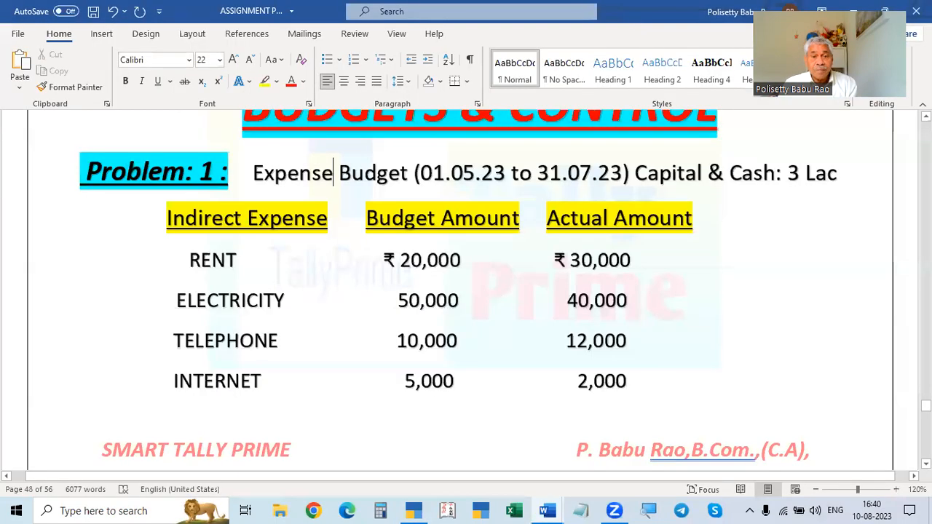
key(alt+Tab)
text(5000)
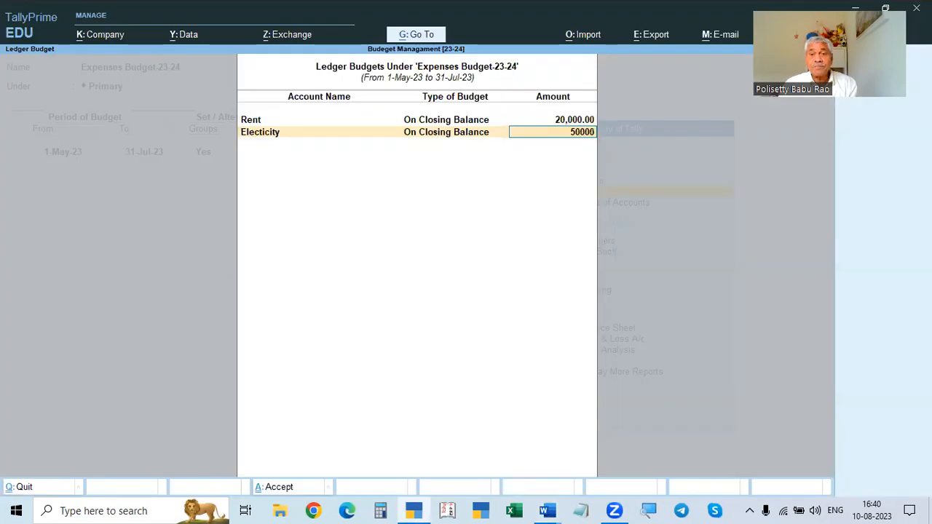
key(Return)
- Add the Telephone Charges ledger on Closing Balance with a budget amount of 10,000
key(alt+Tab)
key(alt+Tab)
text(Te)
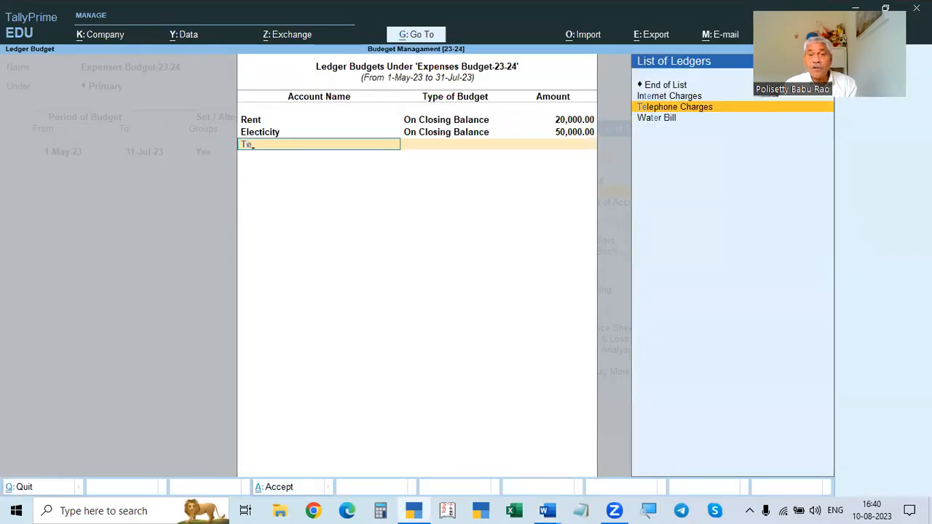
key(Return)
key(Return)
key(alt+Tab)
scroll(466, 292, down, 2)
key(alt+Tab)
text(10,000)
- Add the Internet Charges ledger on Closing Balance with a budget amount of 5000
key(Return)
key(alt+Tab)
key(alt+Tab)
text(In)
key(Return)
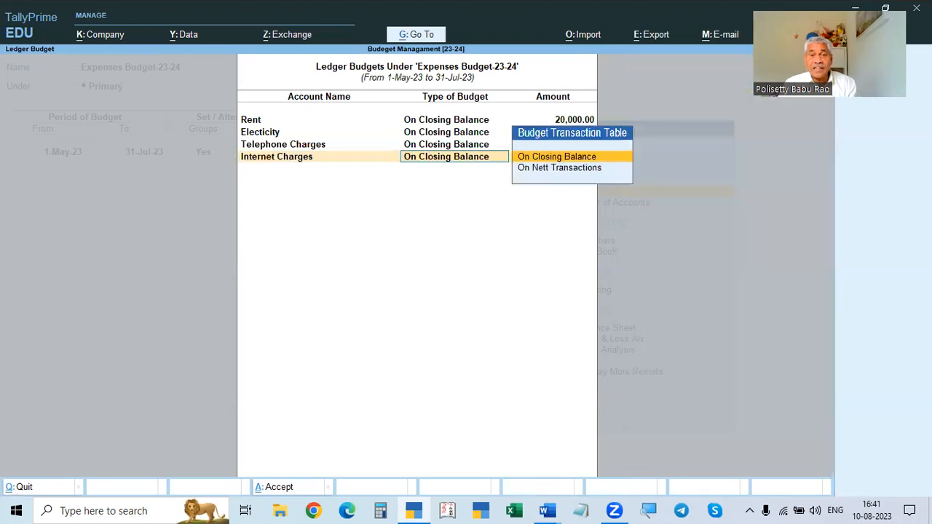
key(Return)
key(alt+Tab)
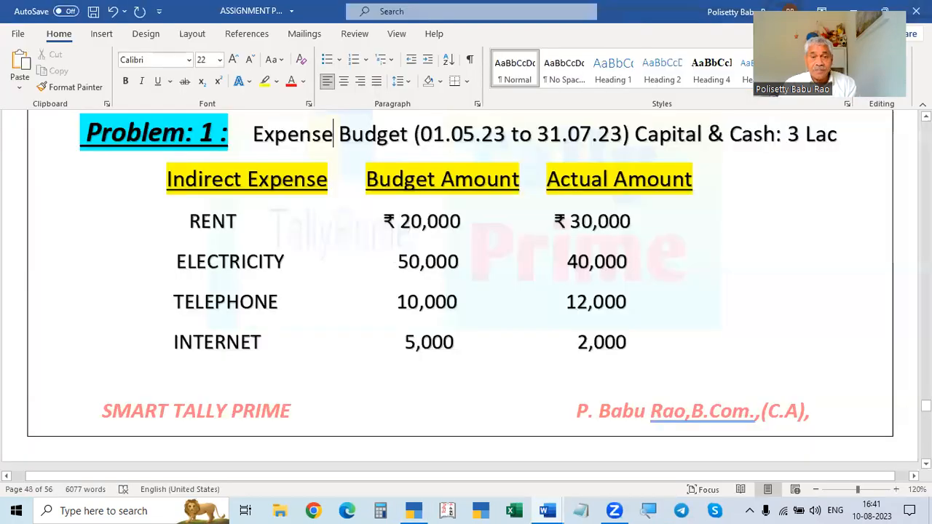
key(alt+Tab)
text(5000)
key(Return)
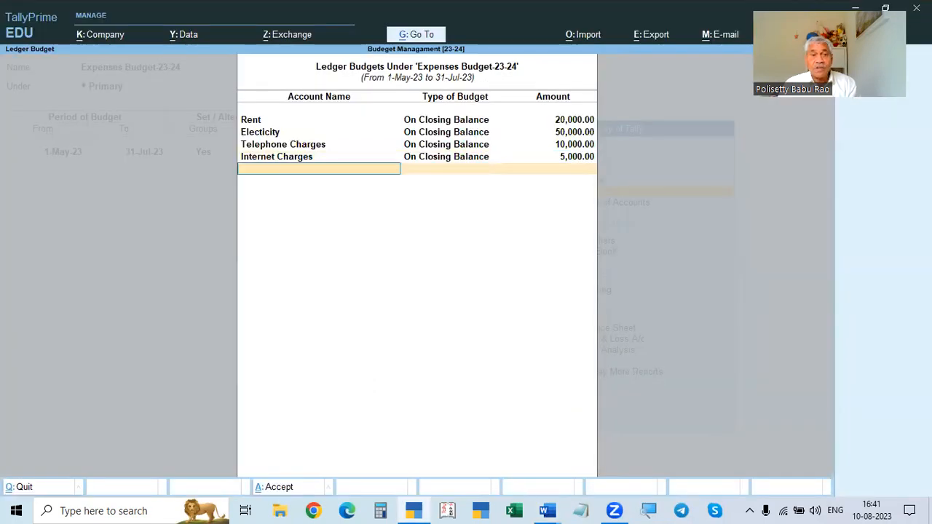
- Add the Water Bill ledger on Closing Balance with a budget amount of 10000
key(alt+Tab)
scroll(466, 291, down, 3)
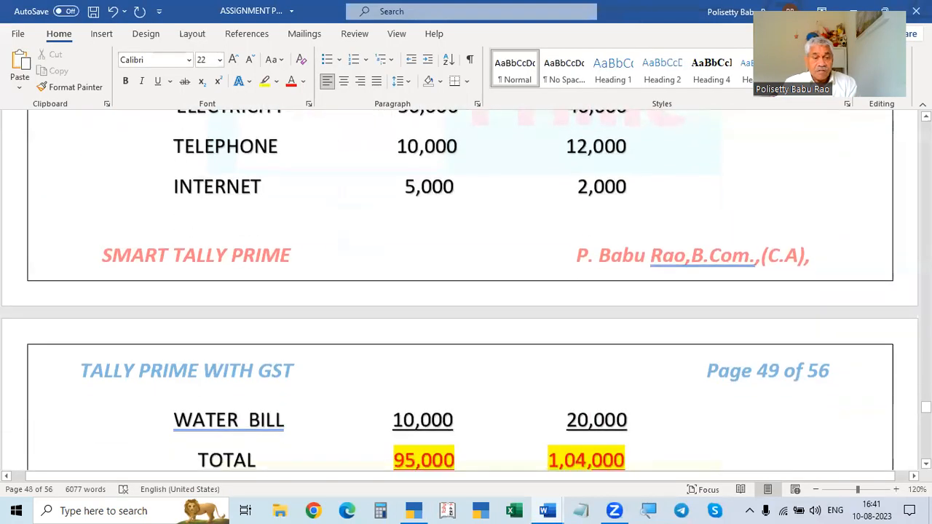
key(alt+Tab)
text(W)
key(Return)
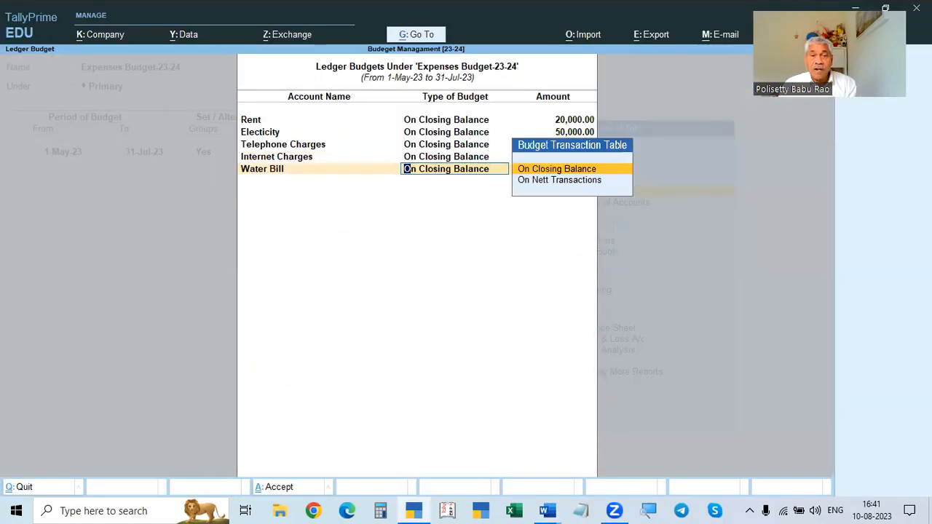
key(Return)
key(alt+Tab)
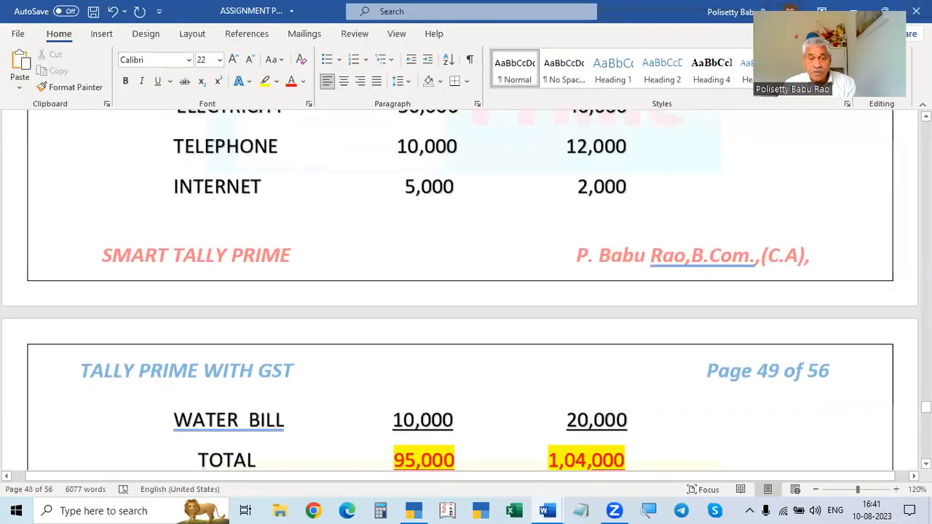
key(alt+Tab)
text(10000)
key(Return)
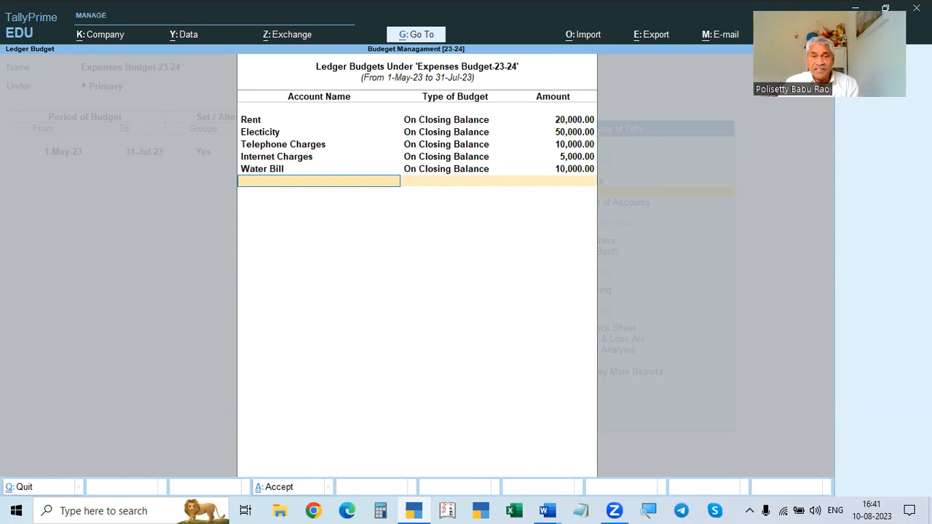
- Close the ledger budget list and accept the Expenses Budget-23-24 budget
key(Return)
key(Return)
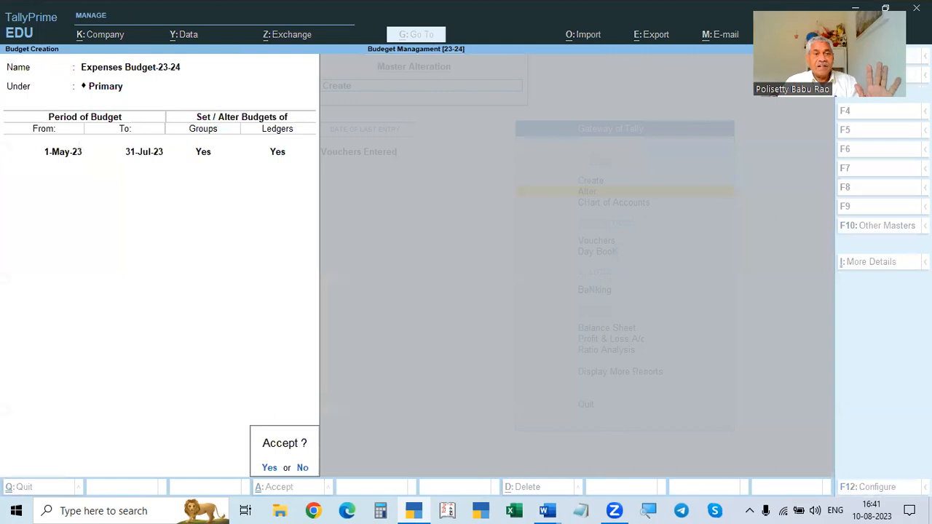
key(Return)
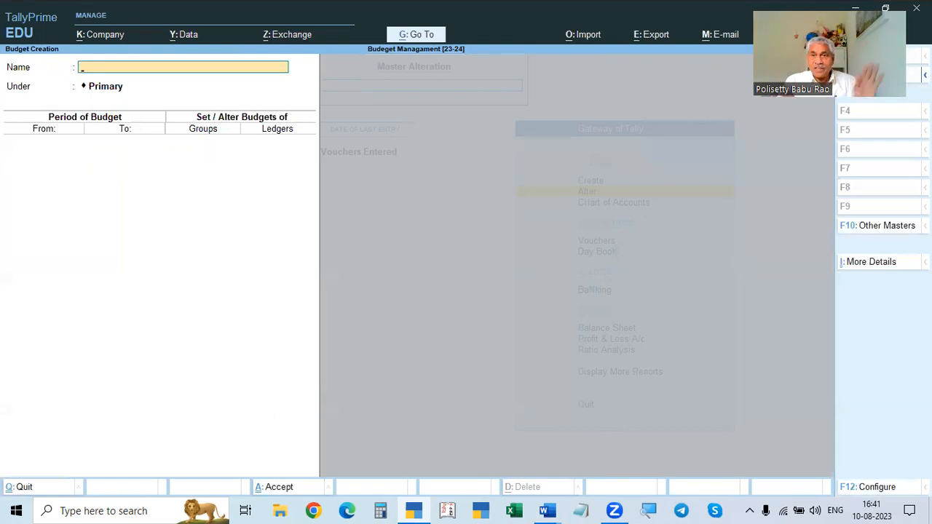
key(alt+Tab)
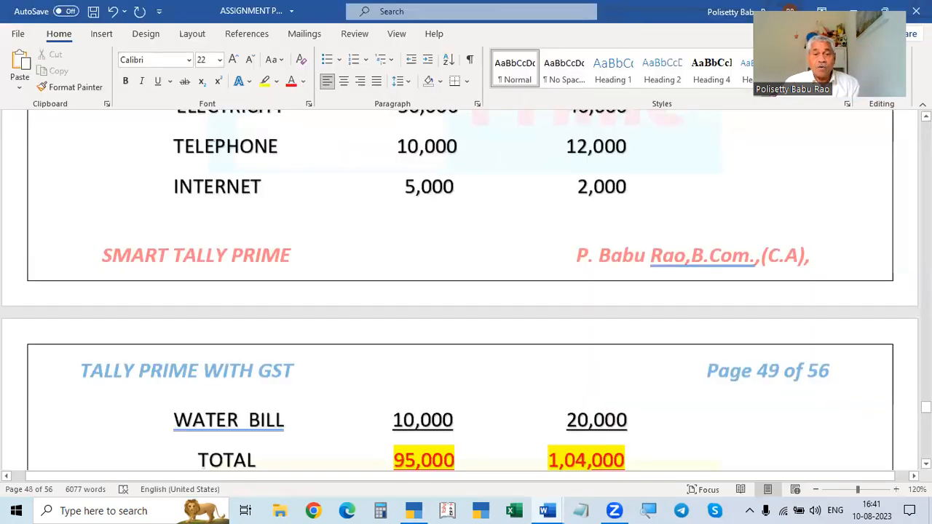
scroll(466, 290, up, 3)
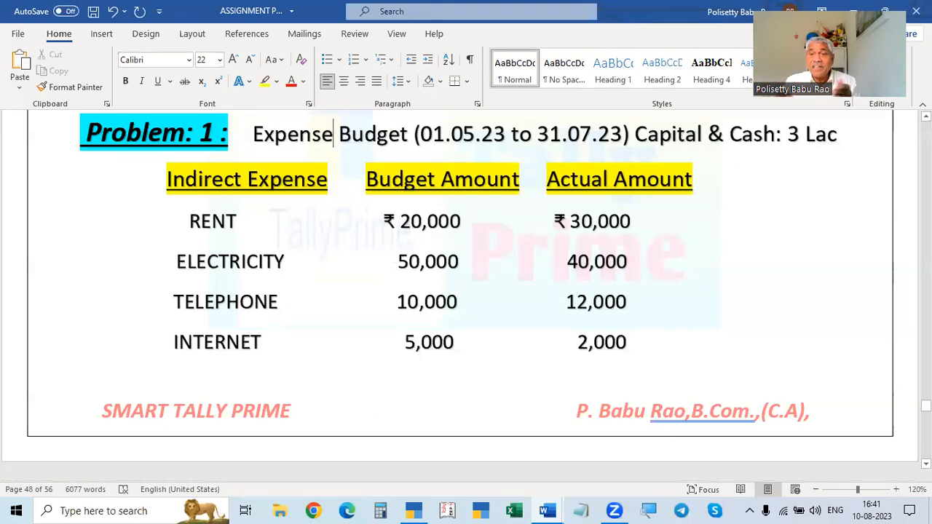
- Leave the budget creation screen and return to the Gateway of Tally without quitting the program
key(alt+Tab)
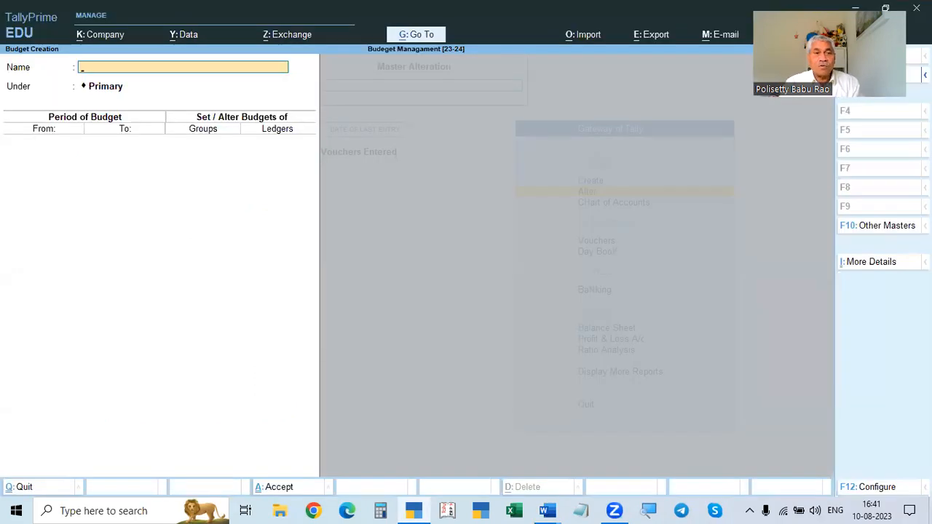
key(Escape)
key(Escape)
key(Escape)
key(Escape)
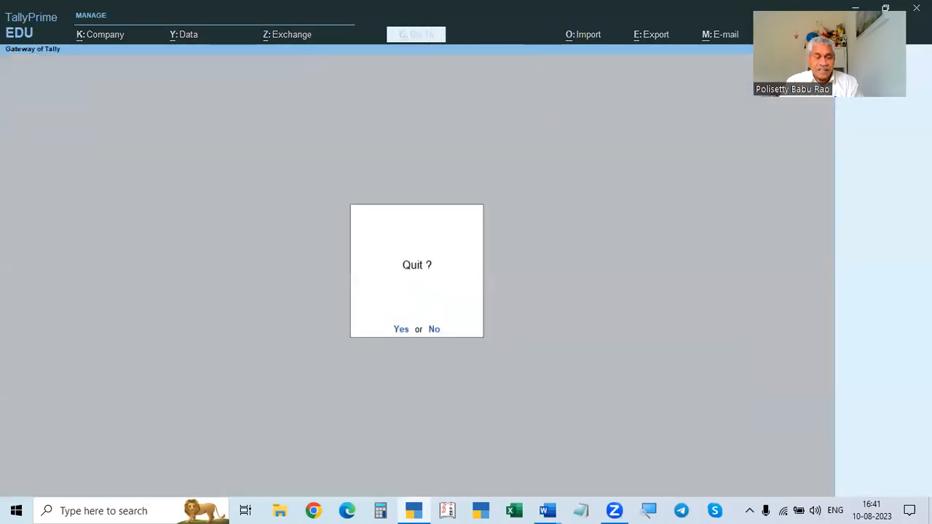
key(n)
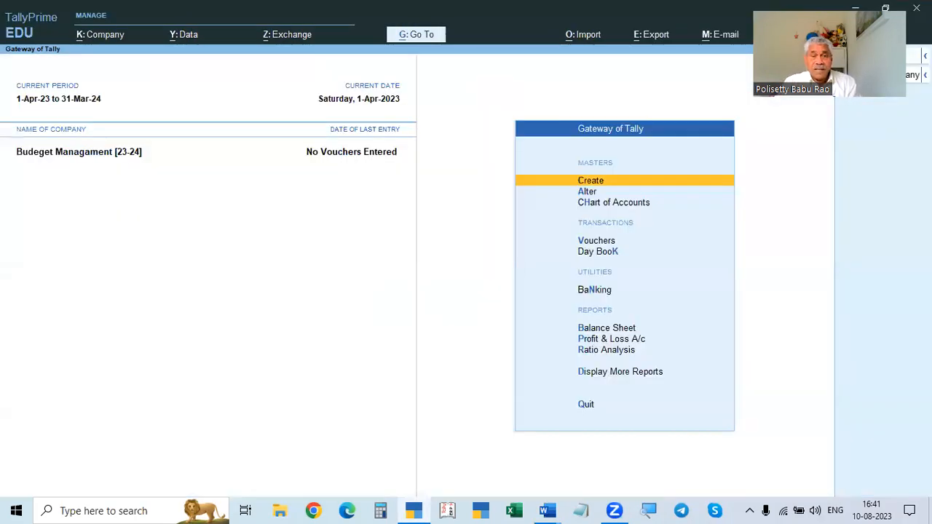
- Check the assignment document, open voucher entry, and set the voucher date to 1.5
key(alt+Tab)
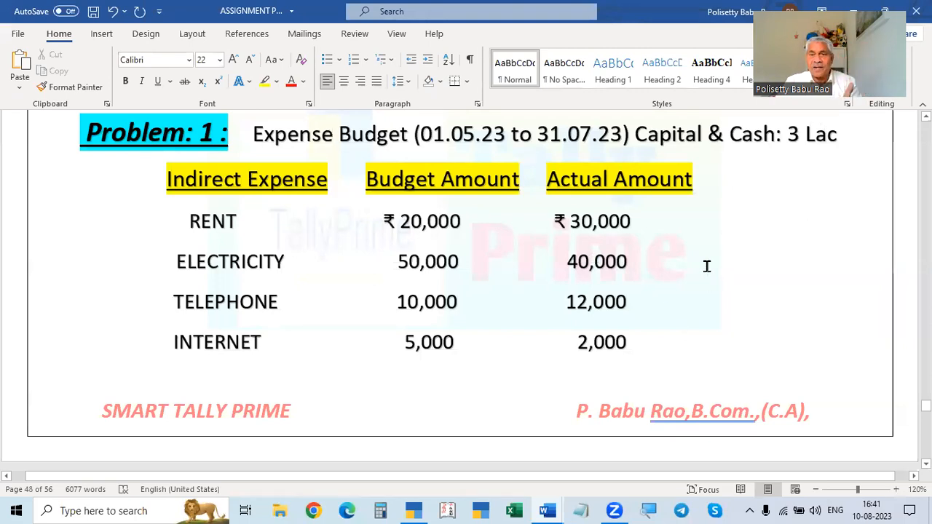
key(alt+Tab)
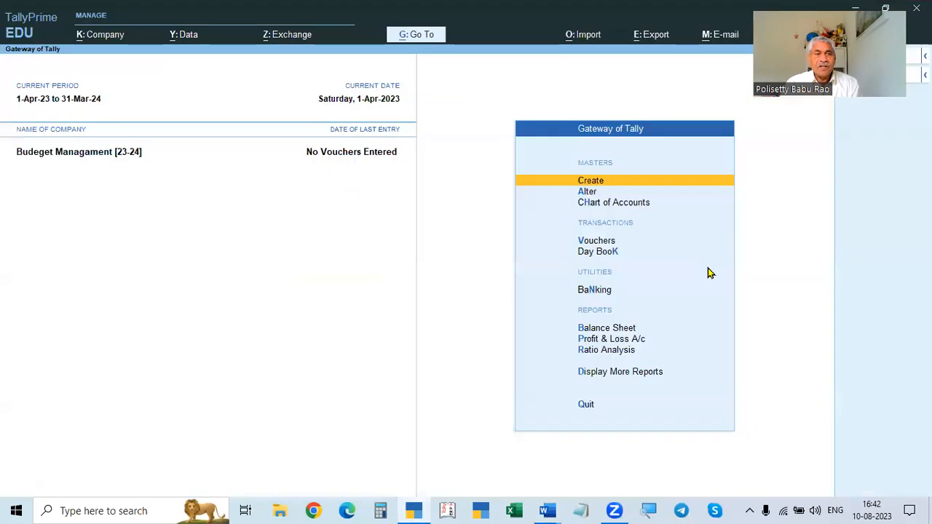
key(v)
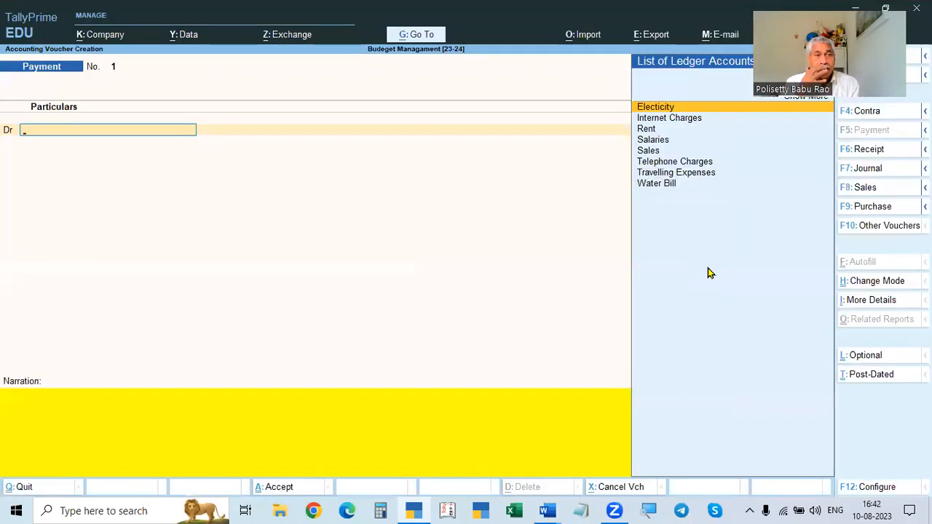
key(F2)
text(1.5)
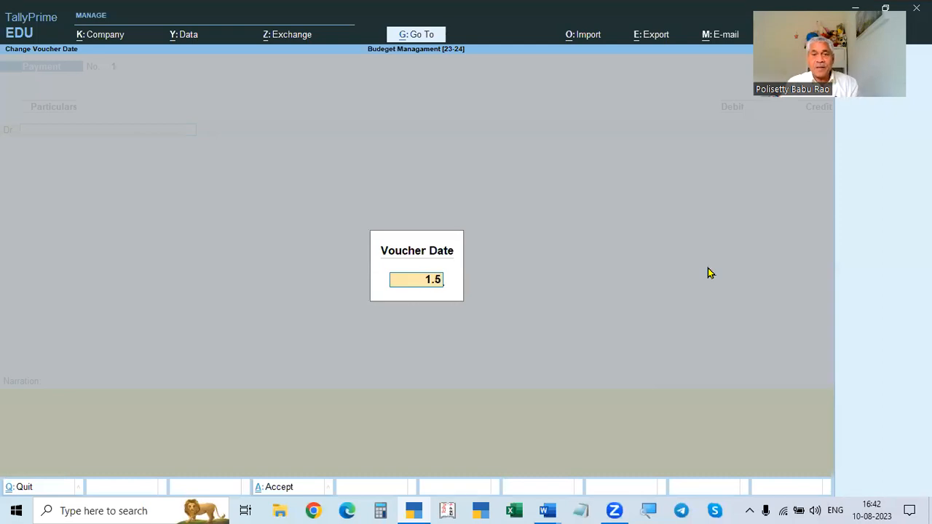
key(Return)
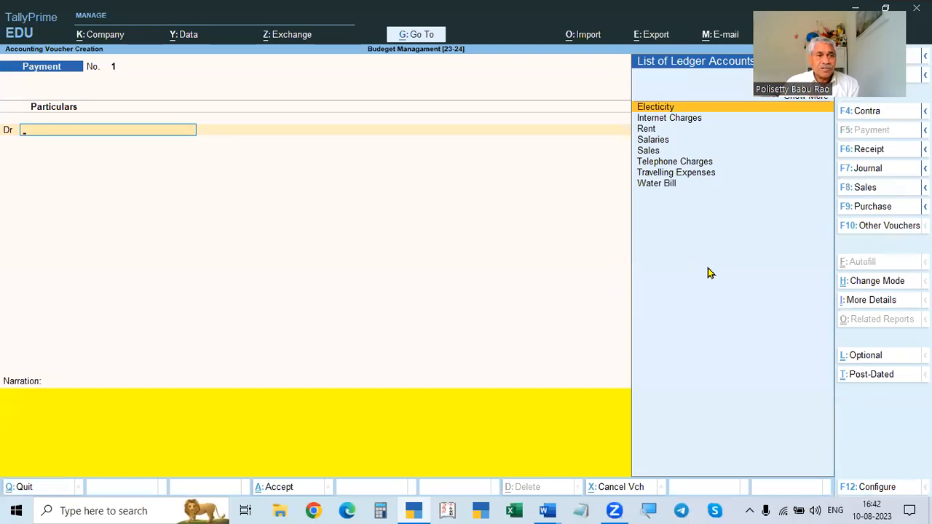
- Switch the payment voucher to Single Entry mode and then back to Double Entry mode
key(alt+Tab)
key(alt+Tab)
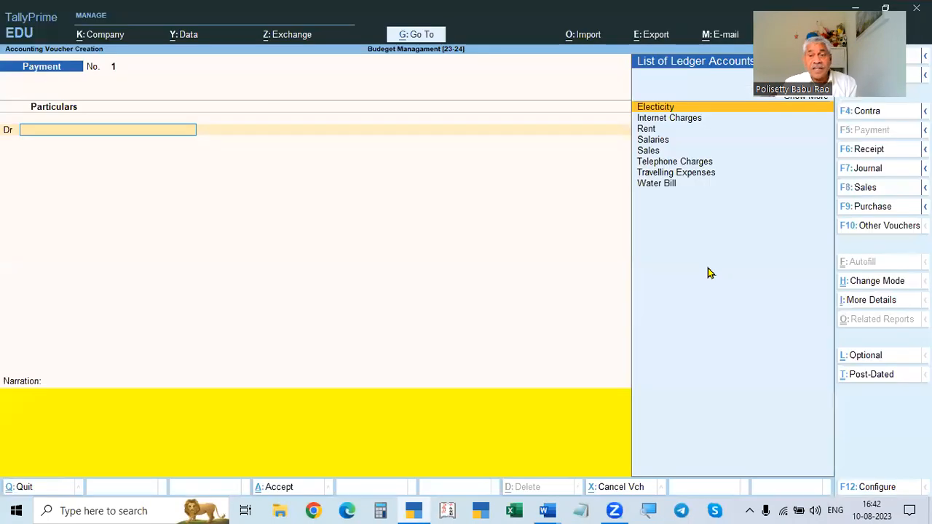
click(858, 287)
key(Down)
key(Return)
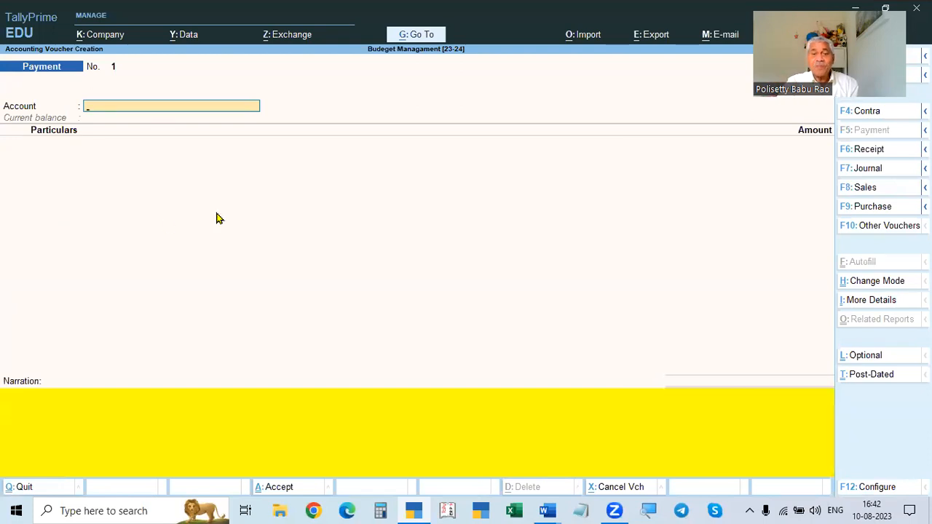
click(865, 284)
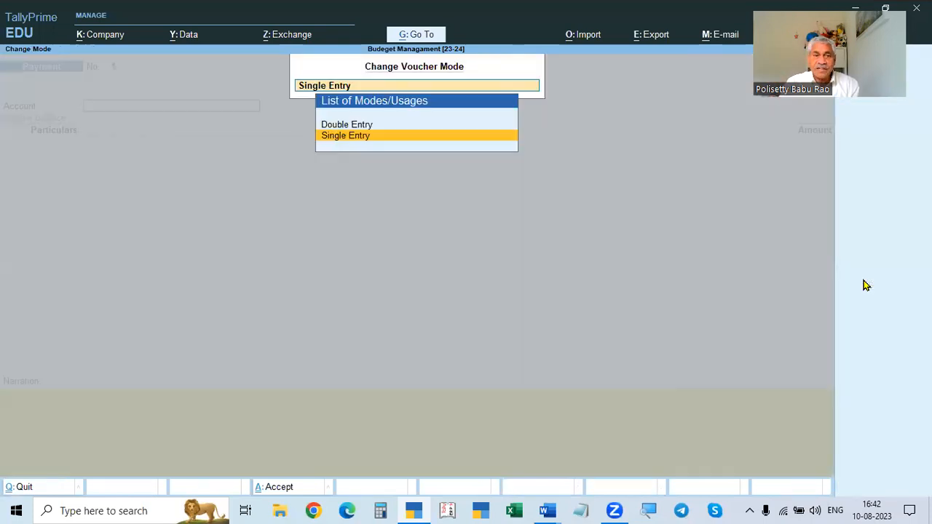
key(Up)
key(Return)
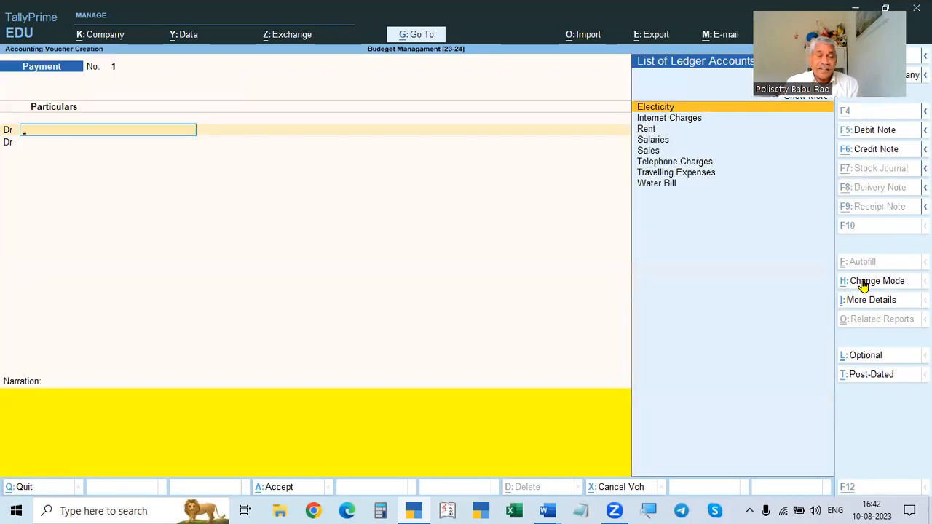
- Review the actual amounts in the document and debit the Rent ledger with 30000 in the payment voucher
key(alt+Tab)
scroll(235, 299, down, 4)
scroll(236, 299, up, 4)
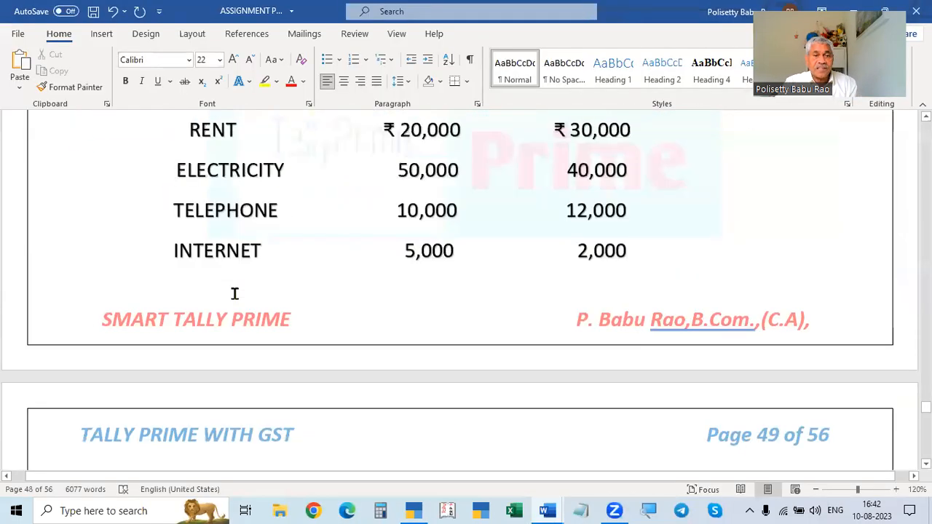
key(alt+Tab)
key(alt+Tab)
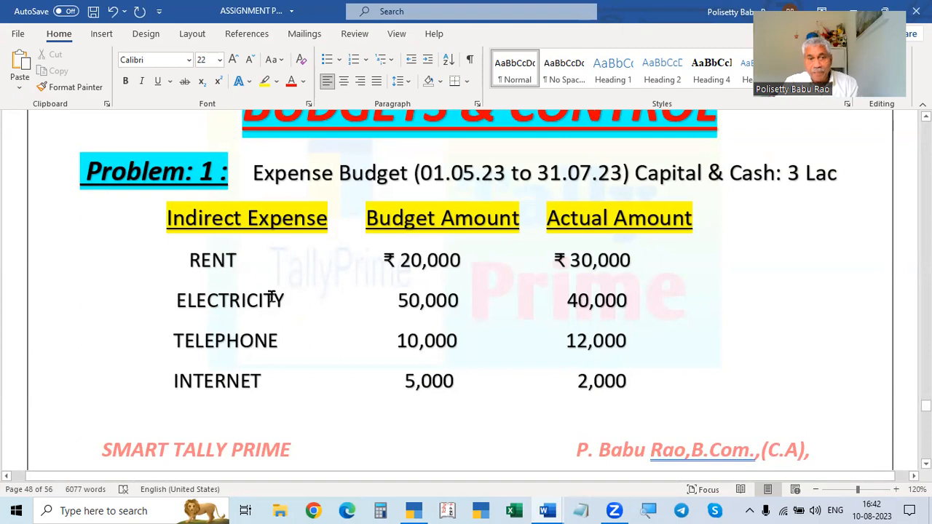
key(alt+Tab)
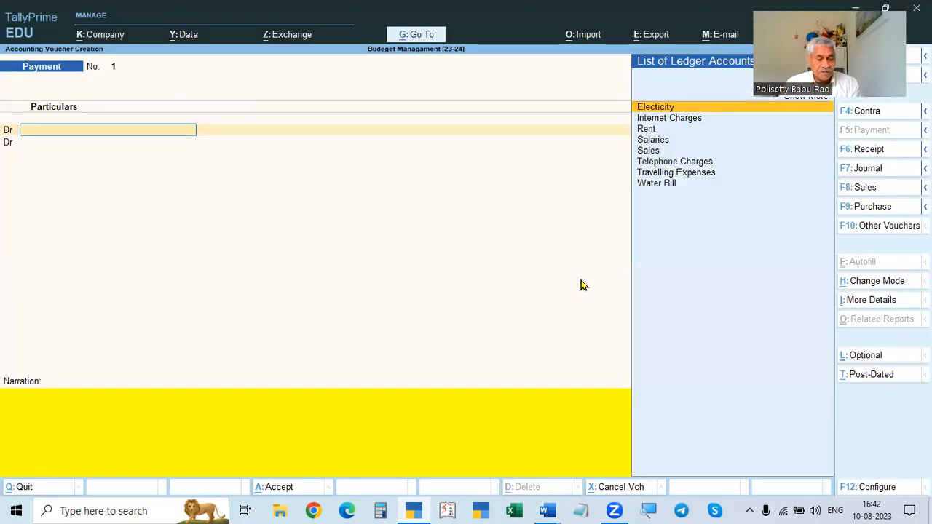
text(R)
key(Return)
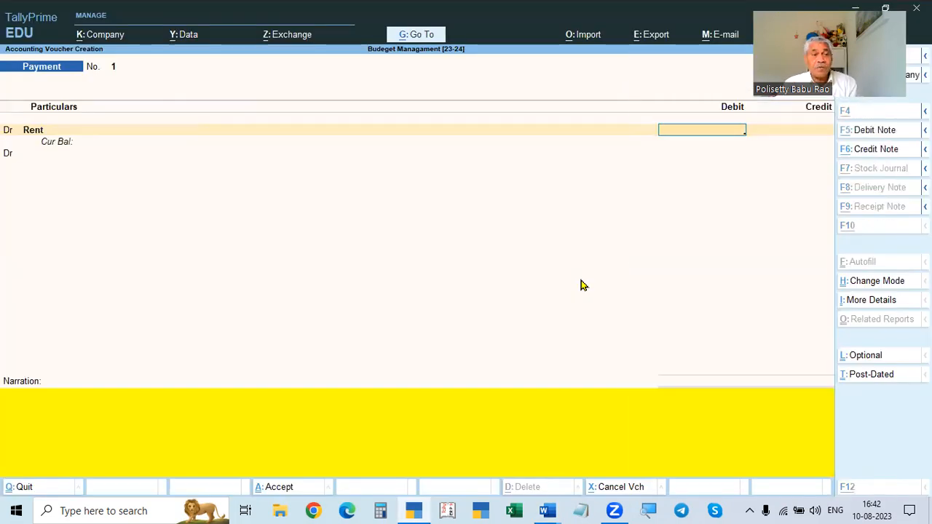
key(alt+Tab)
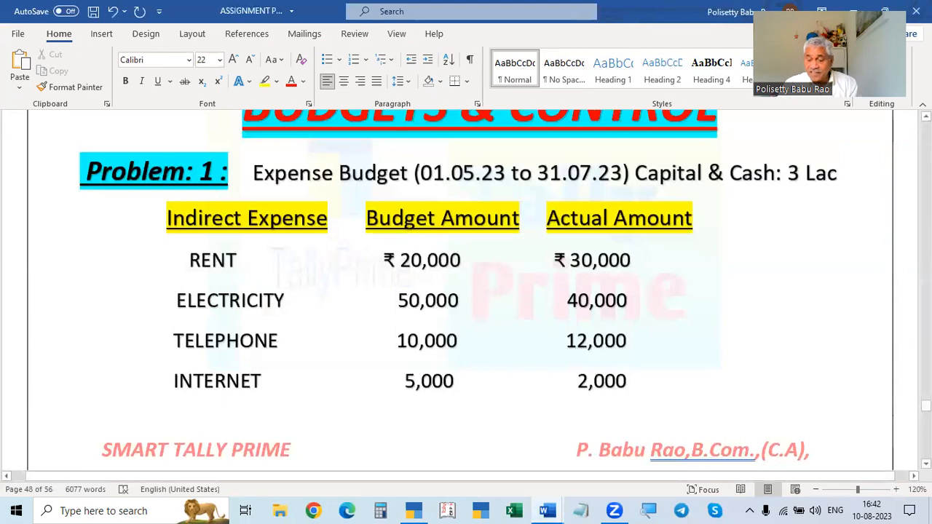
key(alt+Tab)
text(30000)
key(Return)
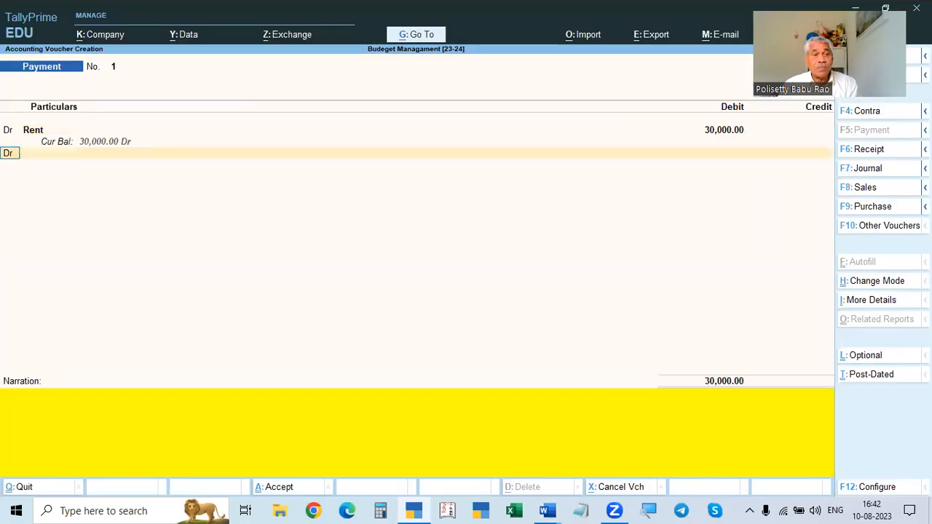
- Add a debit line for the Electicity ledger with an amount of 40000
key(Return)
key(alt+Tab)
key(alt+Tab)
text(E)
key(Return)
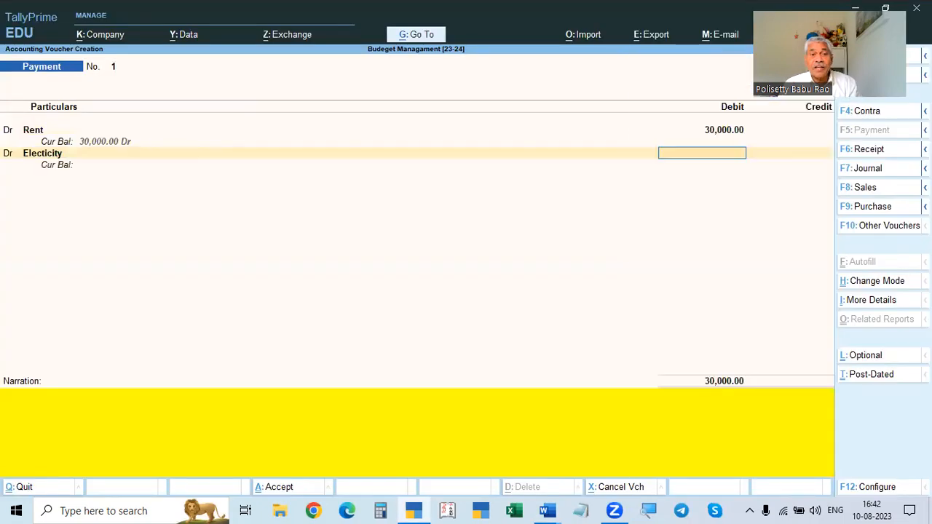
key(alt+Tab)
key(alt+Tab)
text(40000)
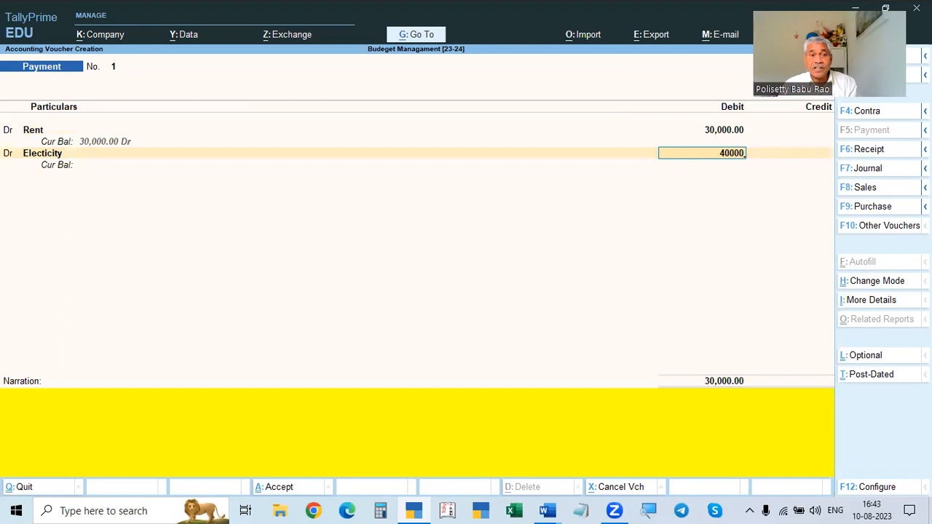
key(Return)
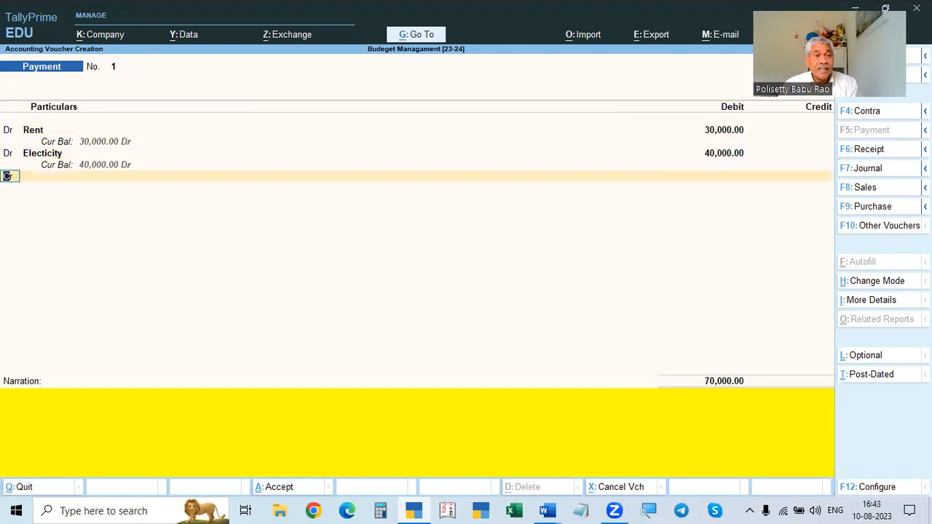
- Add a debit line for the Telephone Charges ledger with an amount of 12000
text(d)
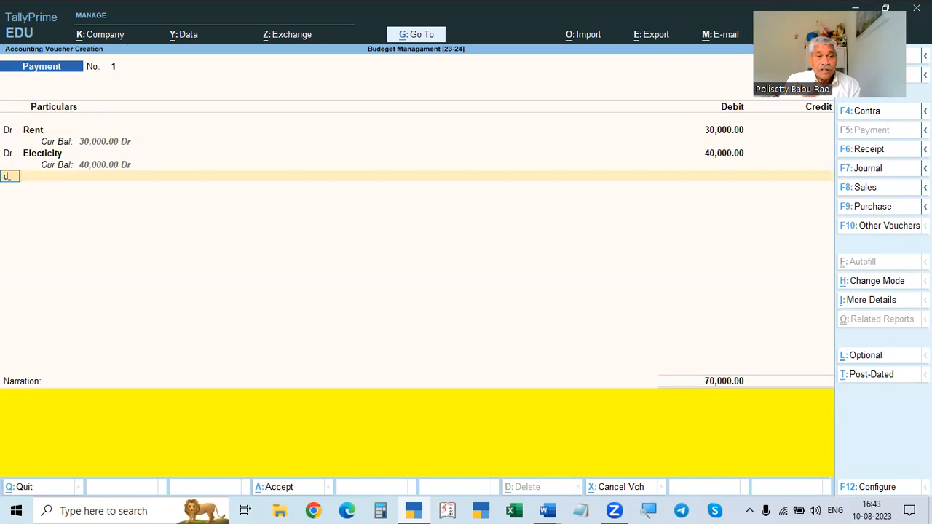
key(Return)
key(alt+Tab)
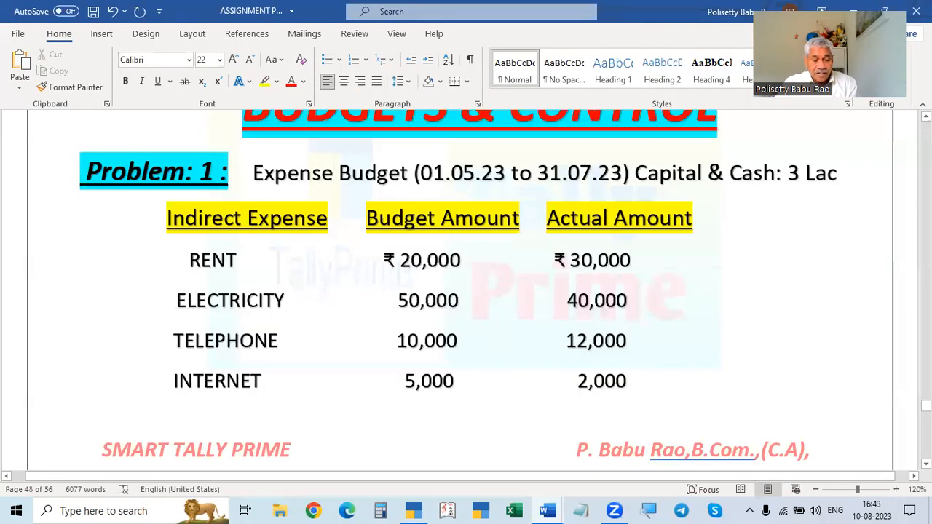
key(alt+Tab)
text(Te)
key(Return)
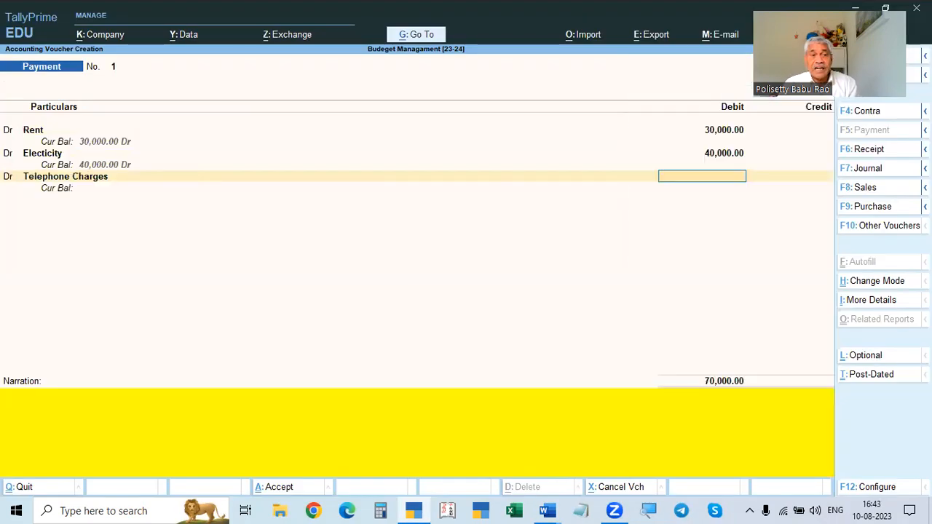
key(alt+Tab)
key(alt+Tab)
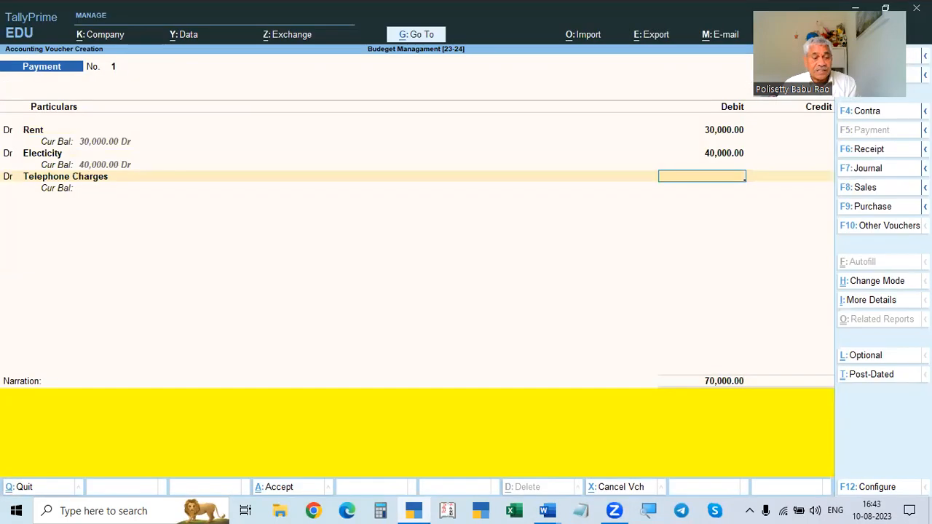
key(alt+Tab)
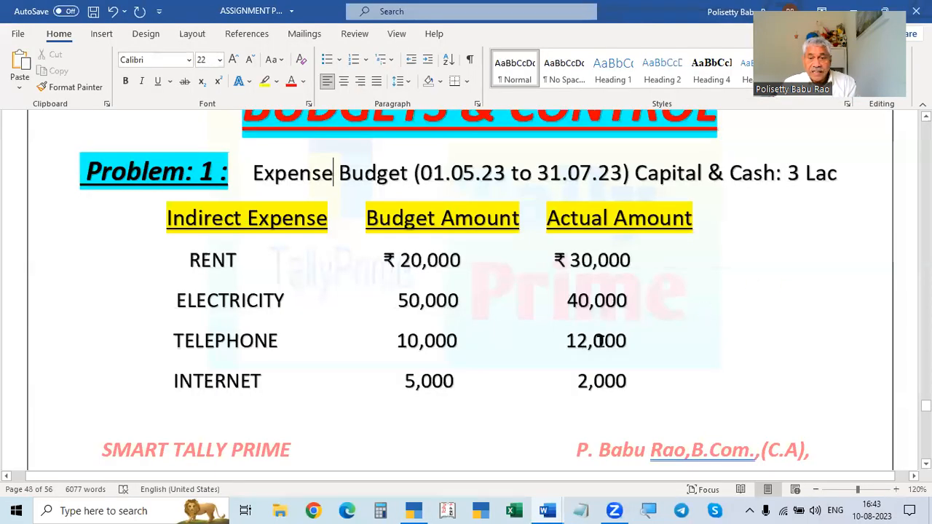
key(alt+Tab)
text(12000)
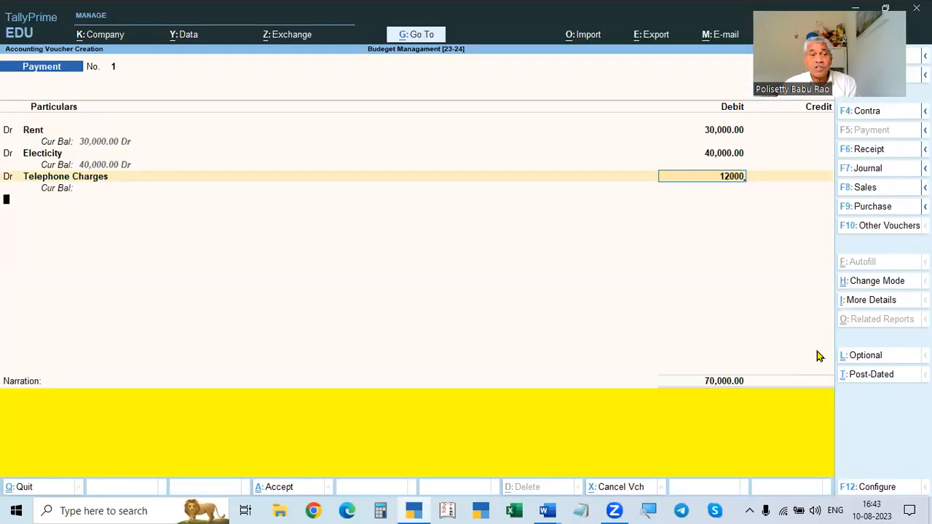
key(Return)
key(Return)
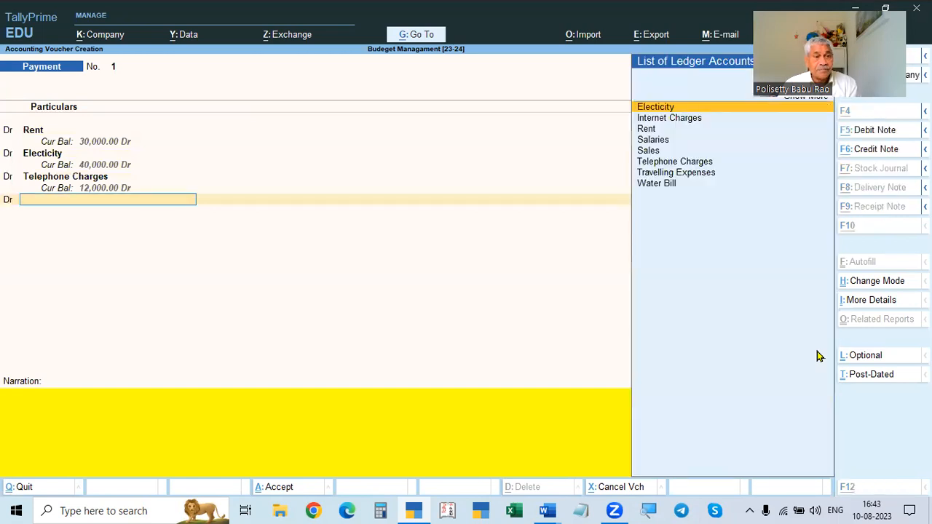
- Add a debit line for the Internet Charges ledger with an amount of 2000
key(alt+Tab)
scroll(816, 350, down, 1)
key(alt+Tab)
text(In)
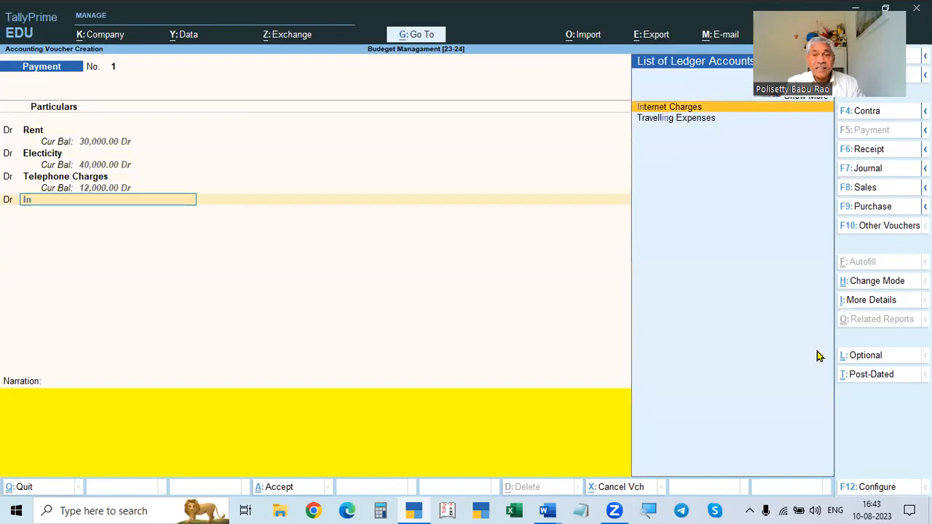
key(Return)
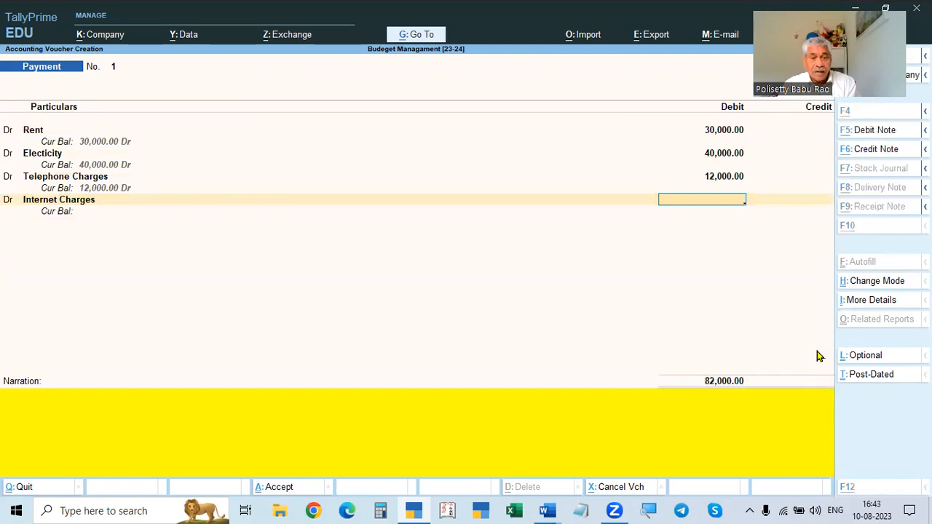
key(alt+Tab)
key(alt+Tab)
text(2000)
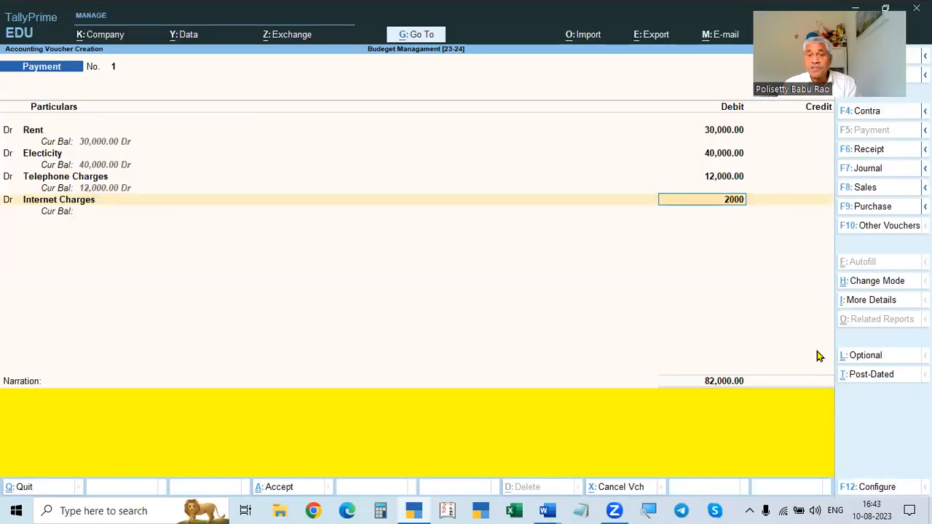
key(Return)
key(Return)
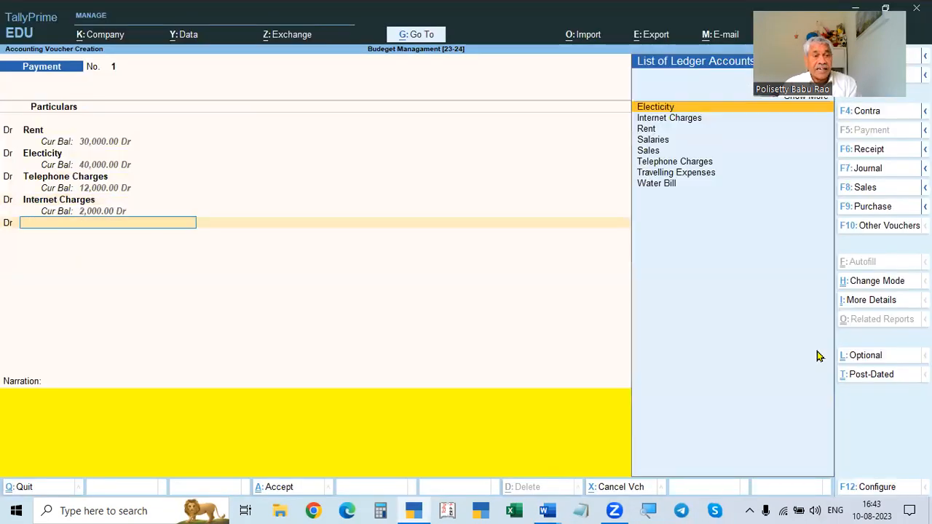
- Add a debit line for the Water Bill ledger with an amount of 20000, checking the figure in the assignment document
key(alt+Tab)
scroll(817, 355, down, 4)
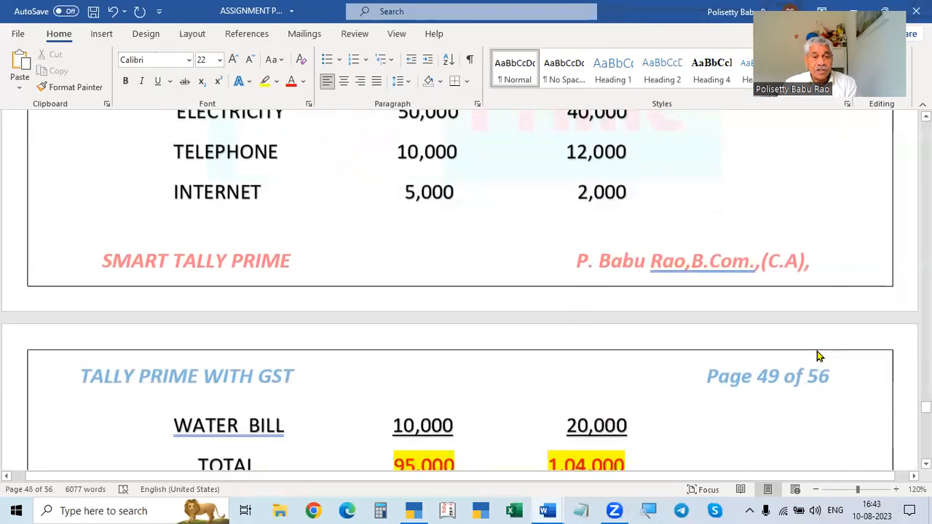
key(alt+space)
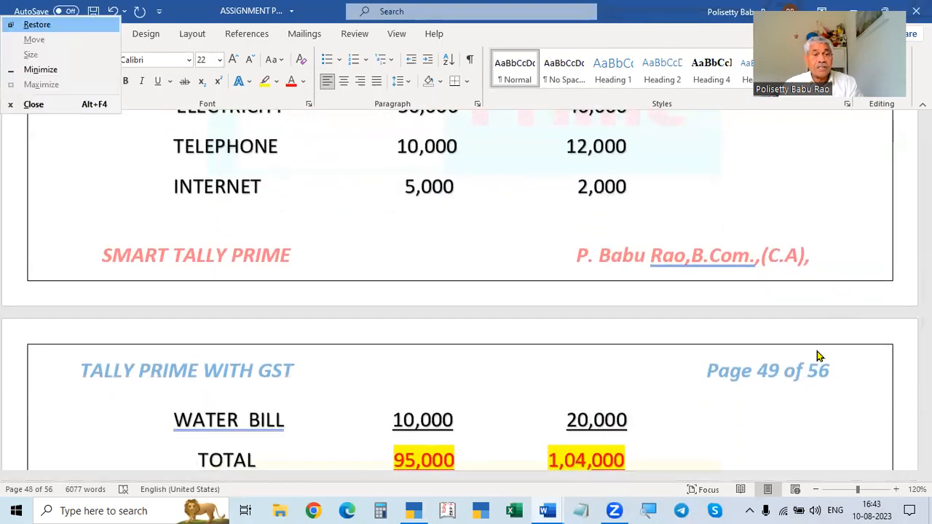
key(Escape)
key(alt+Tab)
text(Wa)
key(Return)
key(alt+Tab)
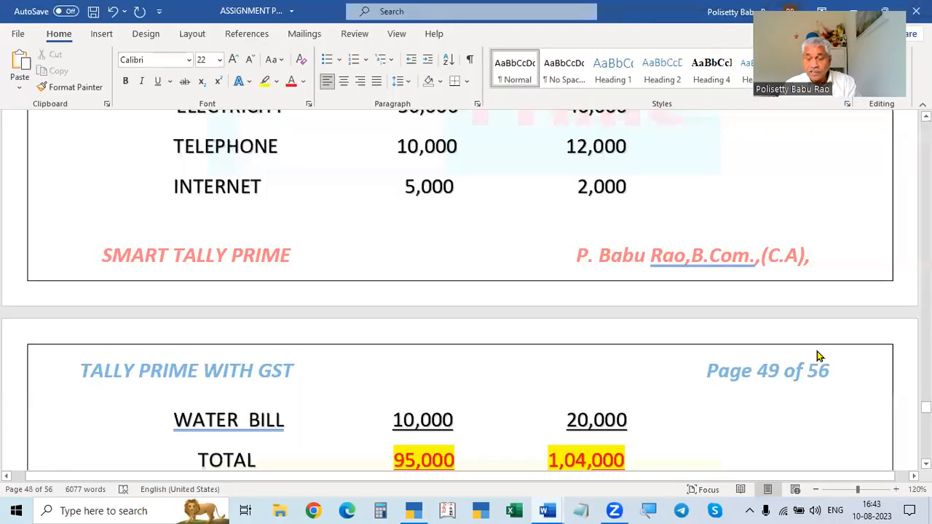
key(alt+Tab)
text(20,000)
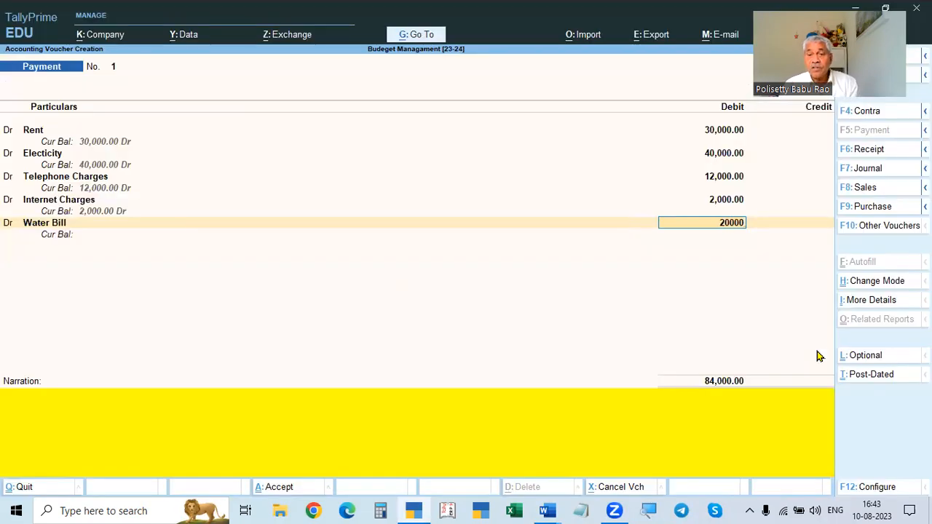
key(Return)
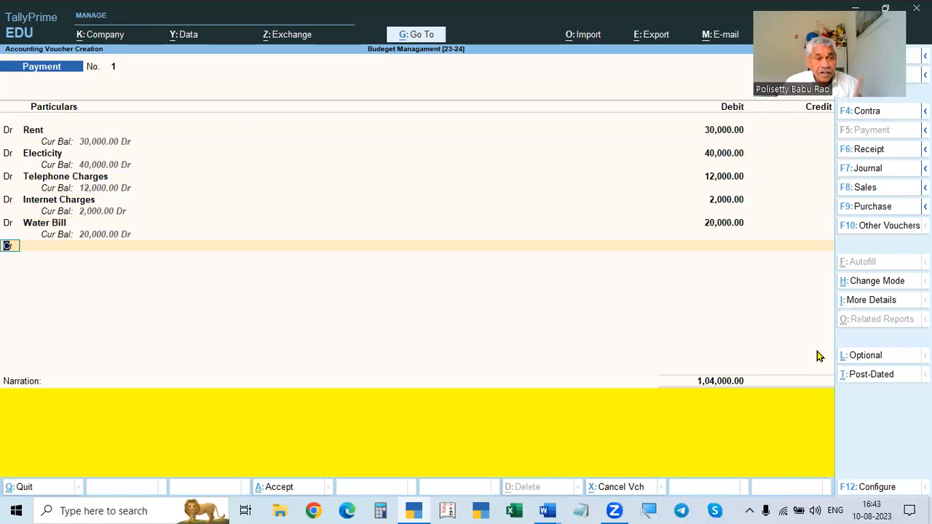
- Credit the Cash ledger with the balancing amount of 1,04,000 to complete the payment voucher entries
key(Return)
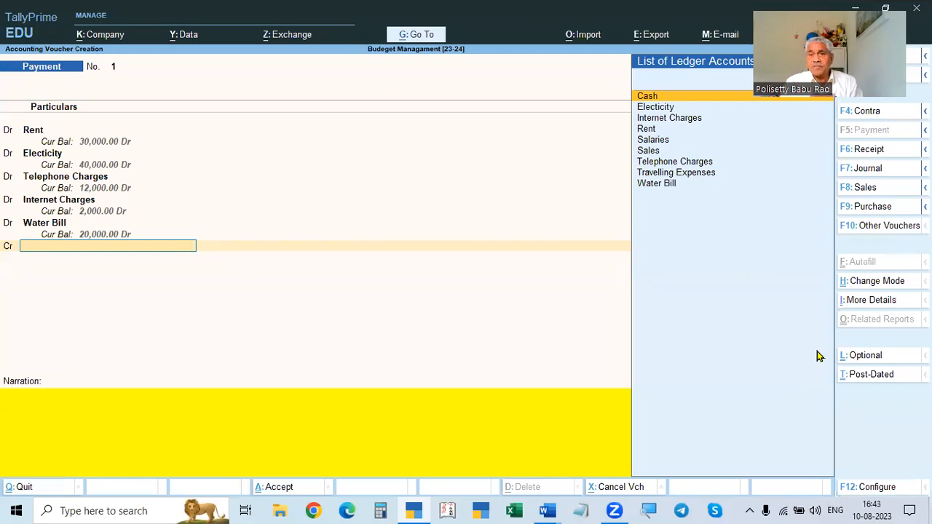
key(Return)
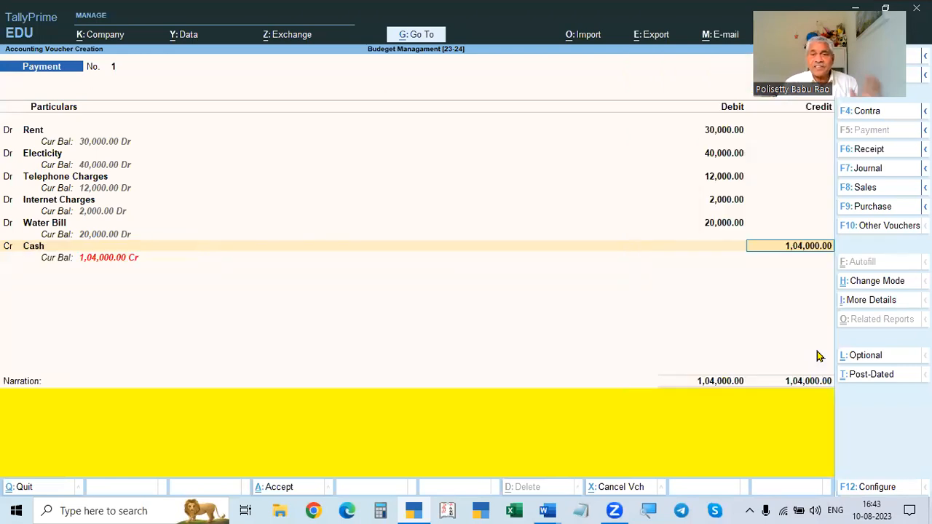
key(Return)
- Switch to the assignment document and read the instructions below the expense table
key(super+Tab)
click(305, 408)
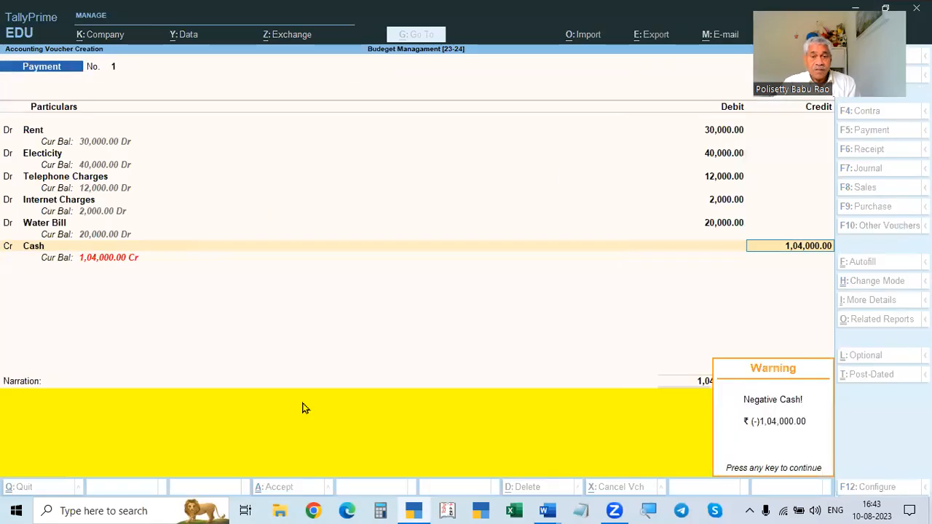
key(alt+Tab)
scroll(316, 387, down, 3)
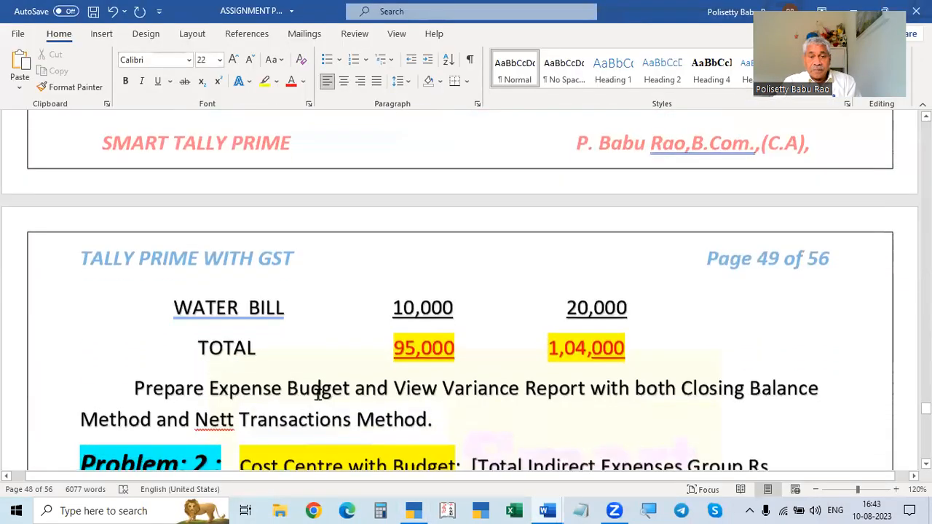
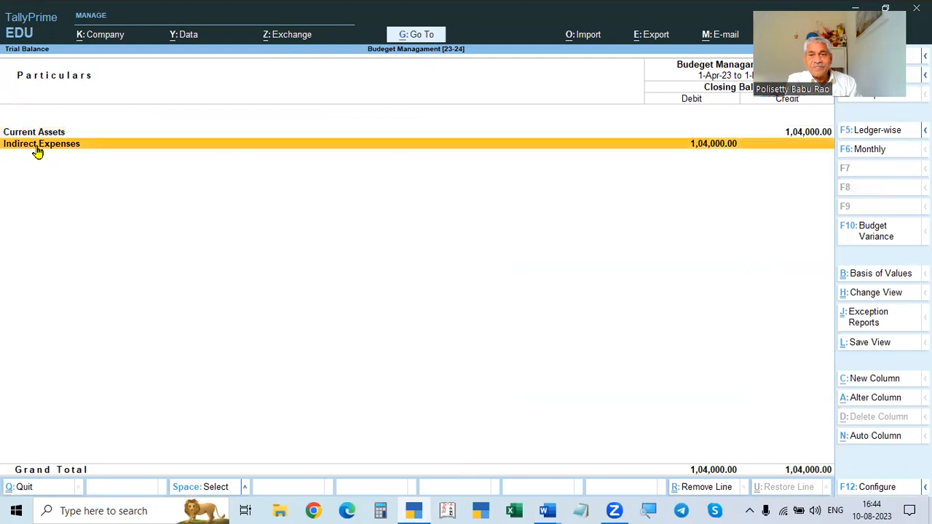
- Open the Indirect Expenses group summary from the Profit & Loss account
click(38, 152)
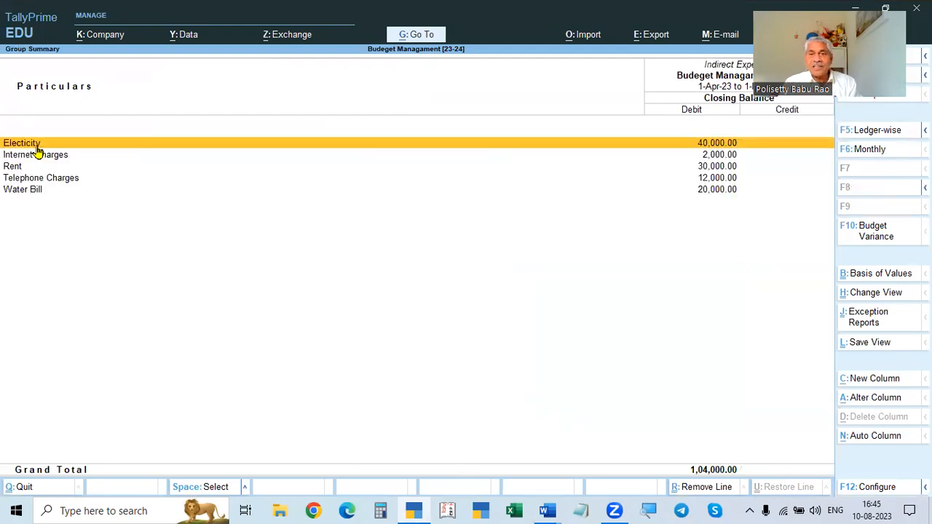
key(Escape)
key(Escape)
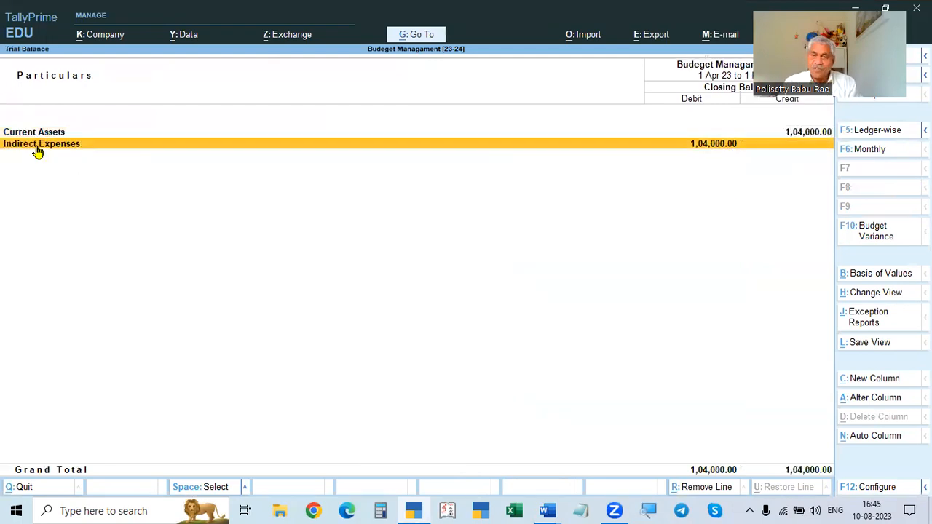
key(Down)
key(Down)
key(Down)
key(Escape)
key(Up)
key(Up)
key(Return)
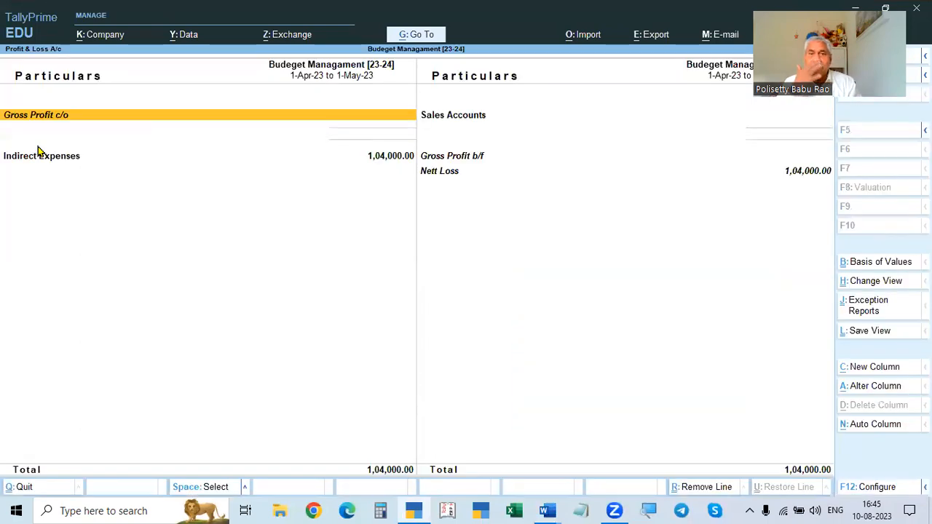
key(Down)
key(Return)
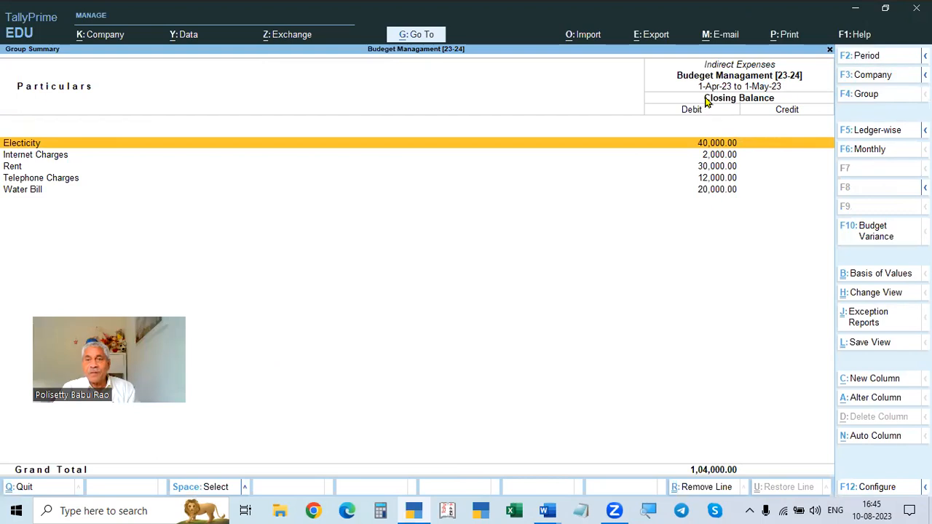
- Set the report period to 1-5-2023 to 31-7-2023 and view the monthly breakdown of Indirect Expenses
key(F2)
text(1-5)
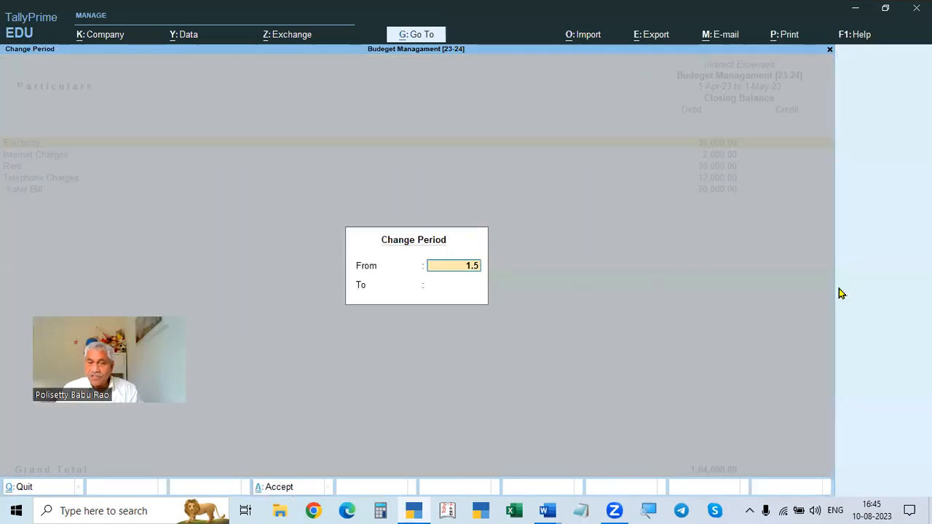
key(Return)
text(31.)
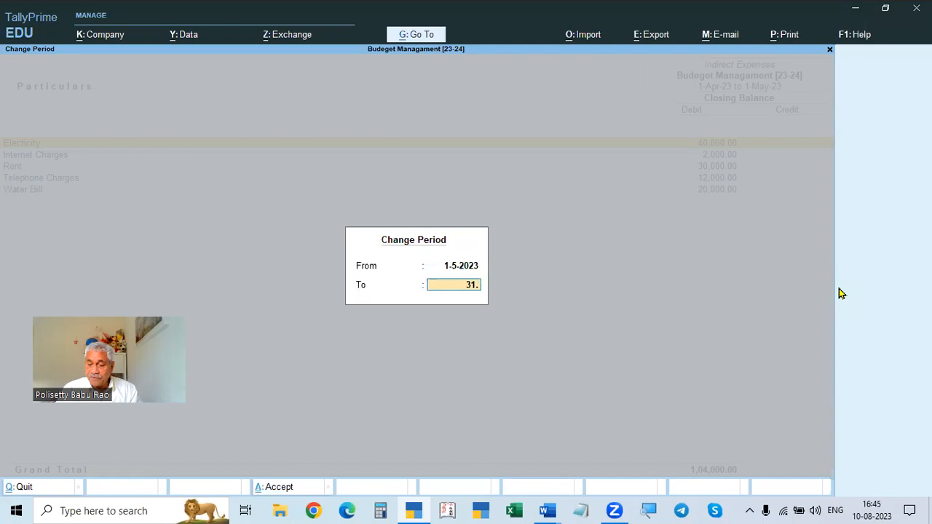
text(7)
key(Return)
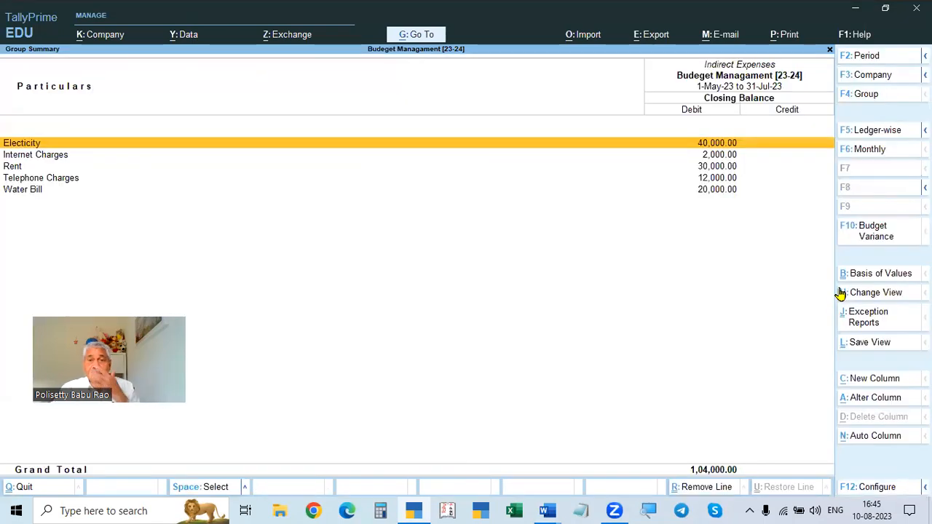
click(868, 153)
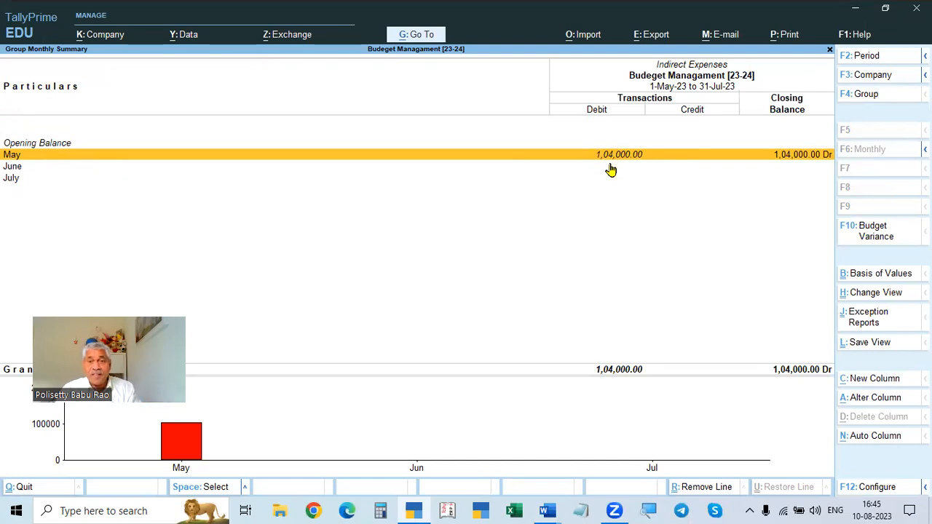
key(Escape)
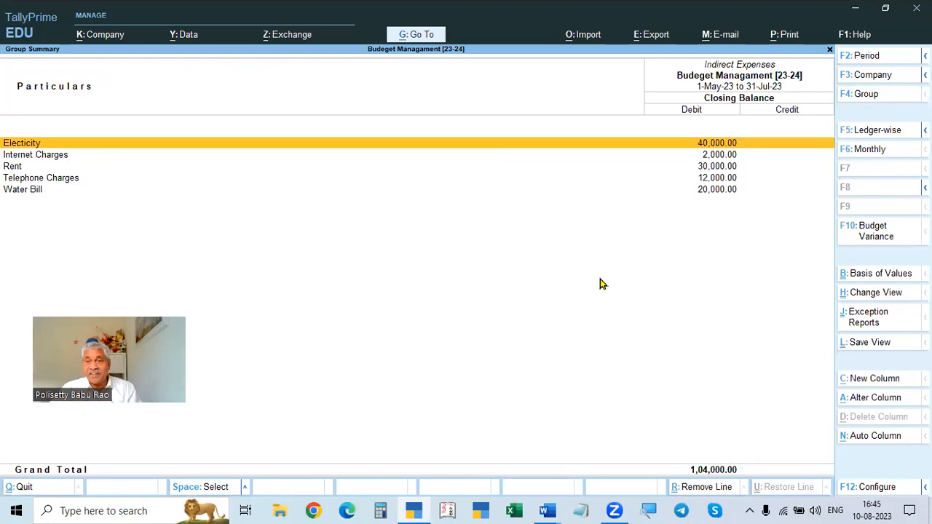
- Display the budget variance against Expenses Budget-23-24 and compare it with the budget and actual figures in the assignment document
click(874, 241)
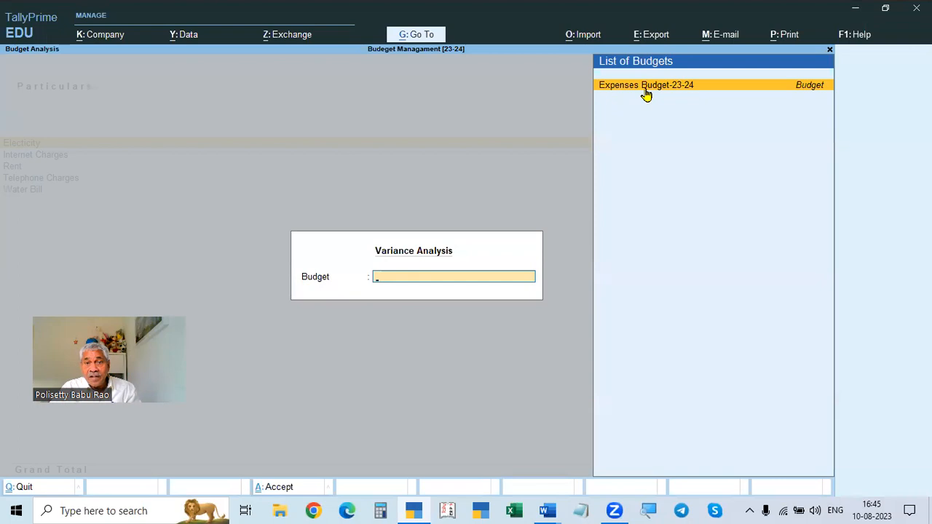
key(Return)
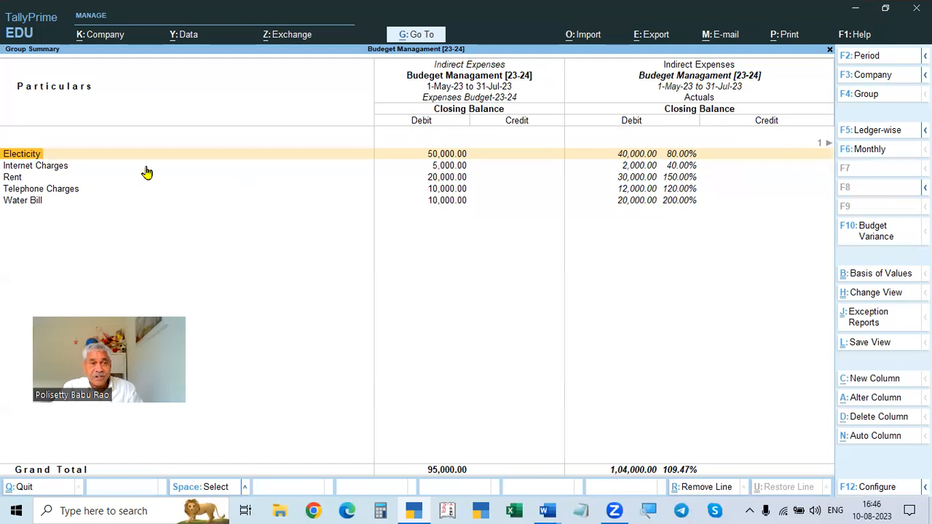
key(alt+Tab)
scroll(252, 306, up, 3)
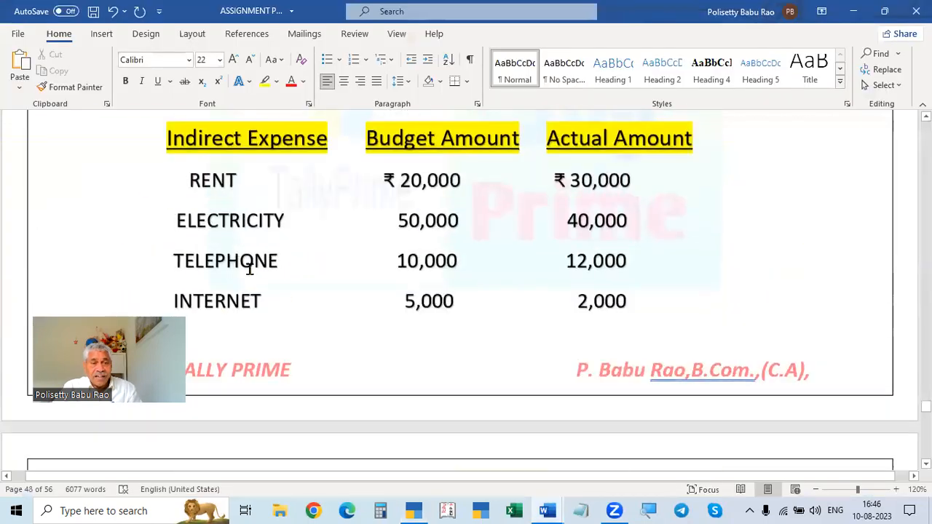
scroll(240, 198, down, 1)
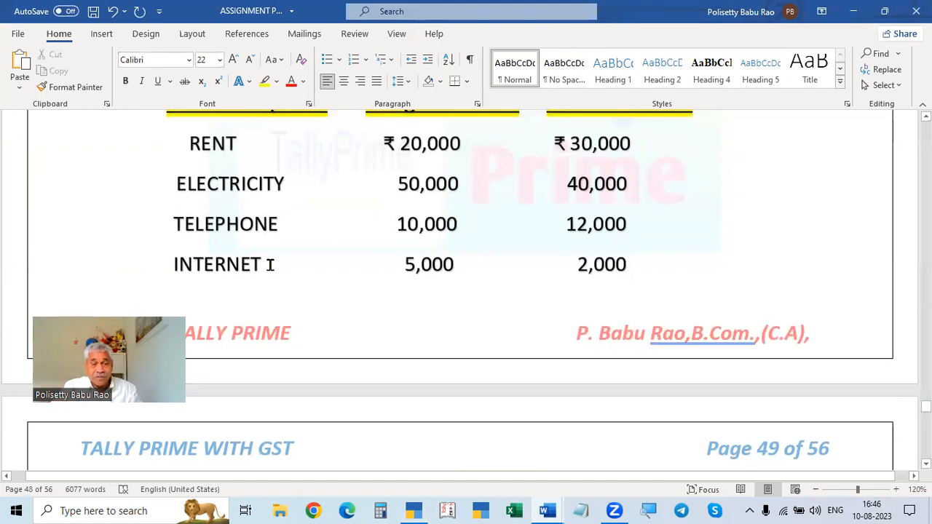
key(alt+Tab)
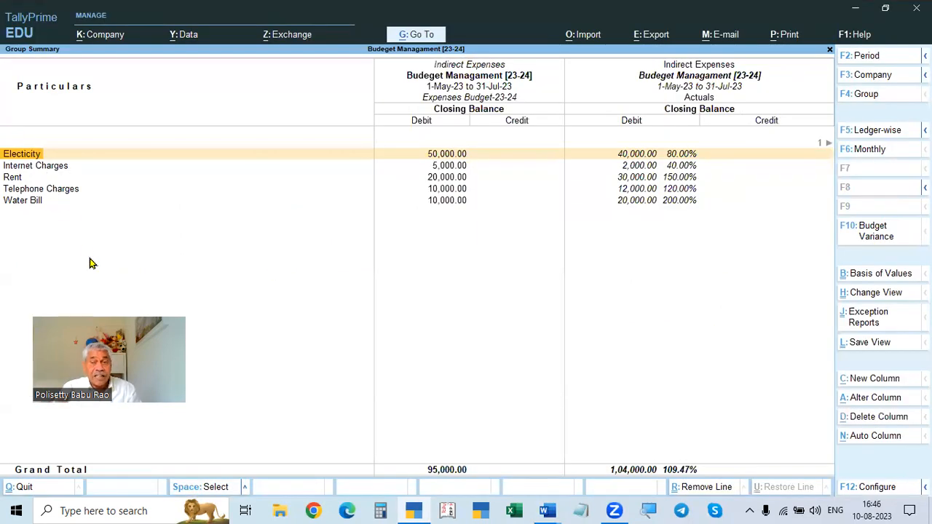
key(alt+Tab)
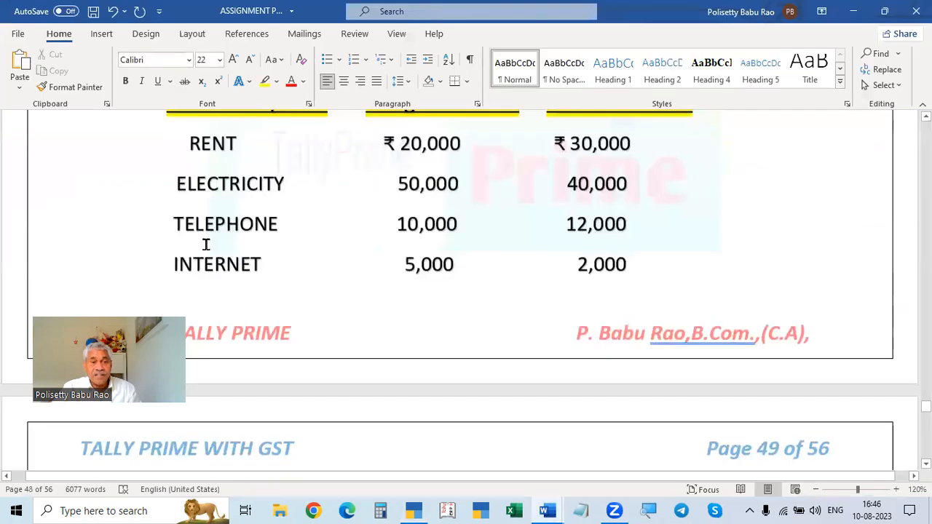
double_click(222, 184)
key(alt+Tab)
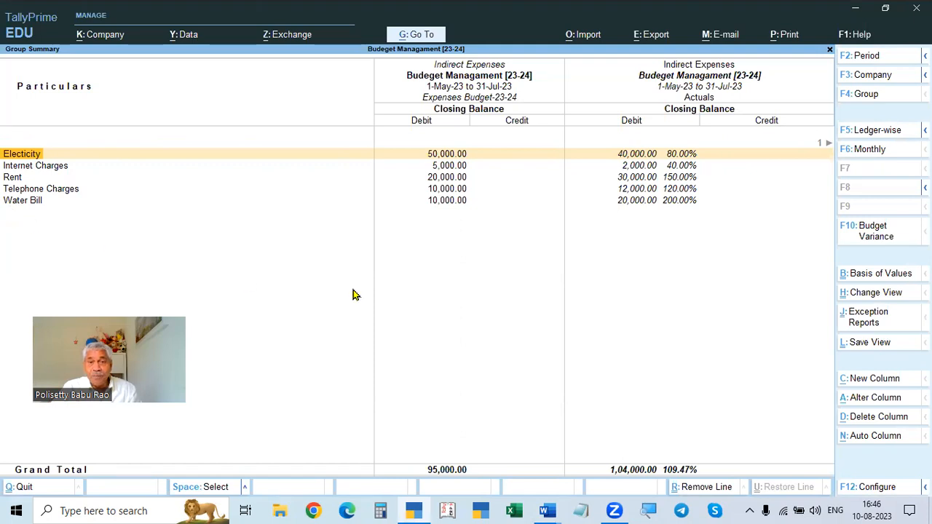
key(alt+Tab)
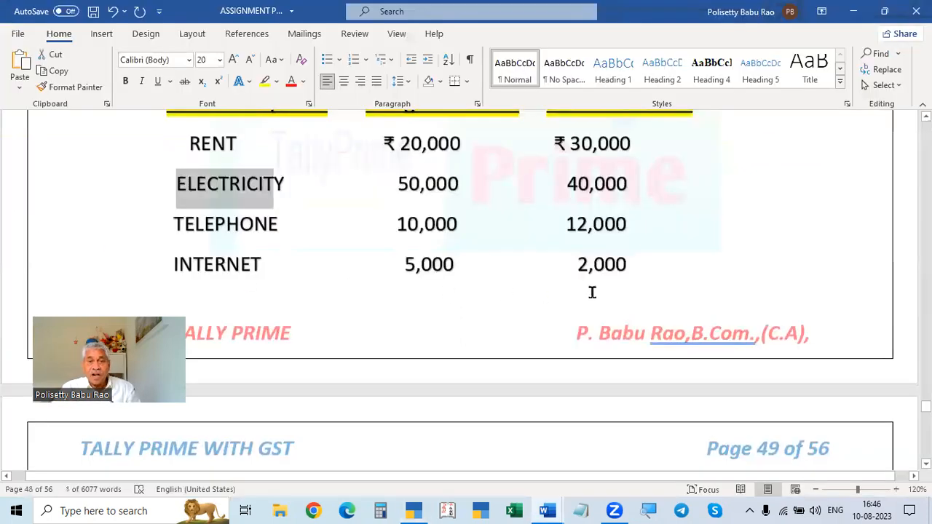
scroll(605, 288, up, 2)
key(alt+Tab)
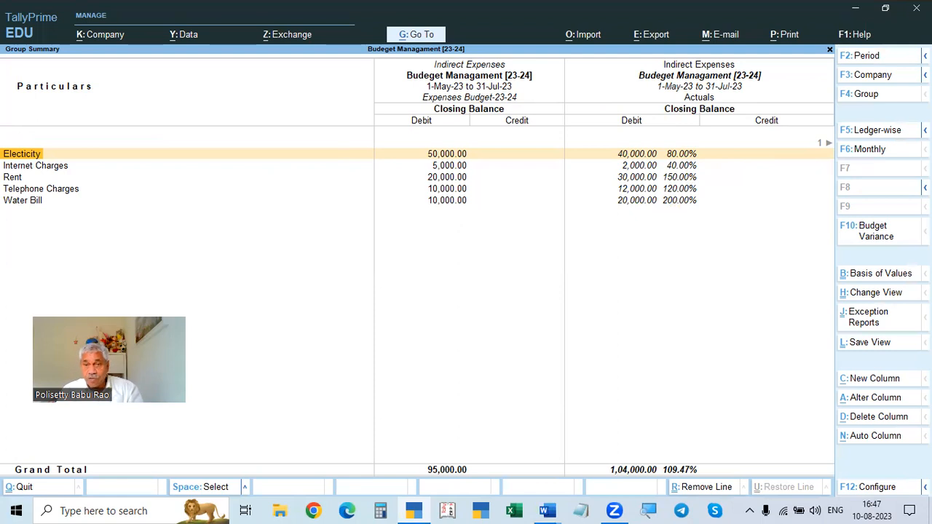
- Scroll across the report columns to examine the variance column and recheck the assignment figures
key(Right)
key(Right)
key(Right)
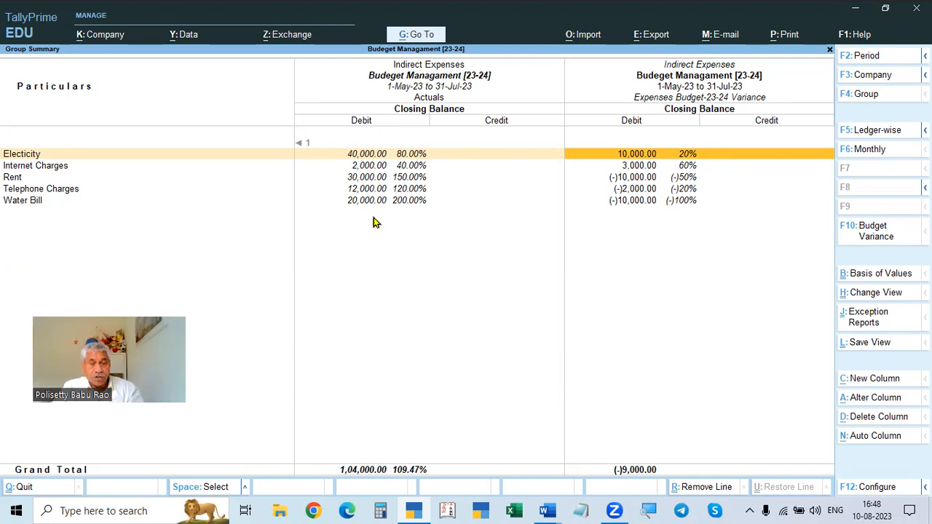
mouse_move(550, 509)
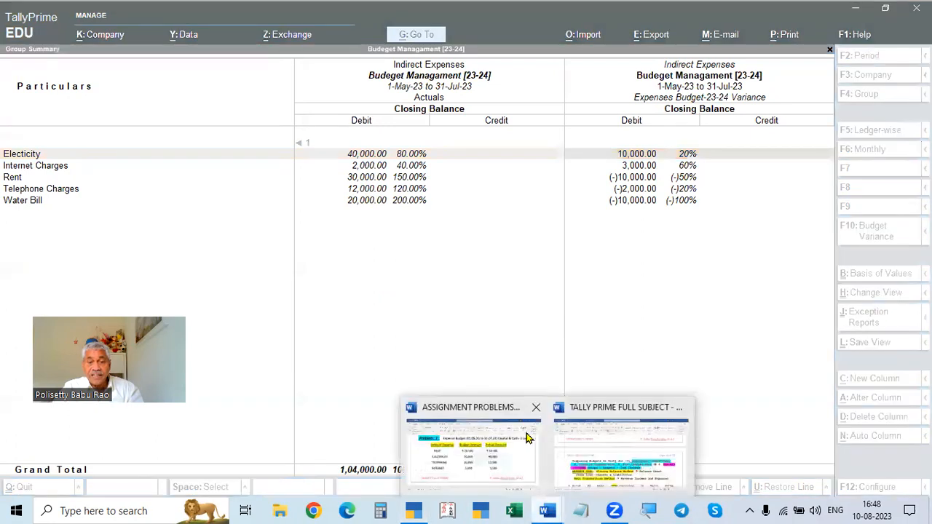
click(509, 436)
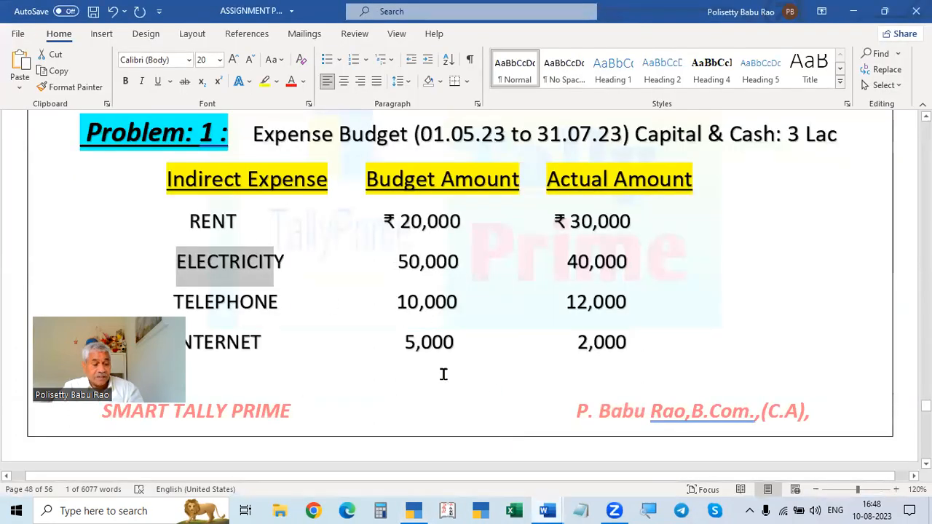
key(alt+Tab)
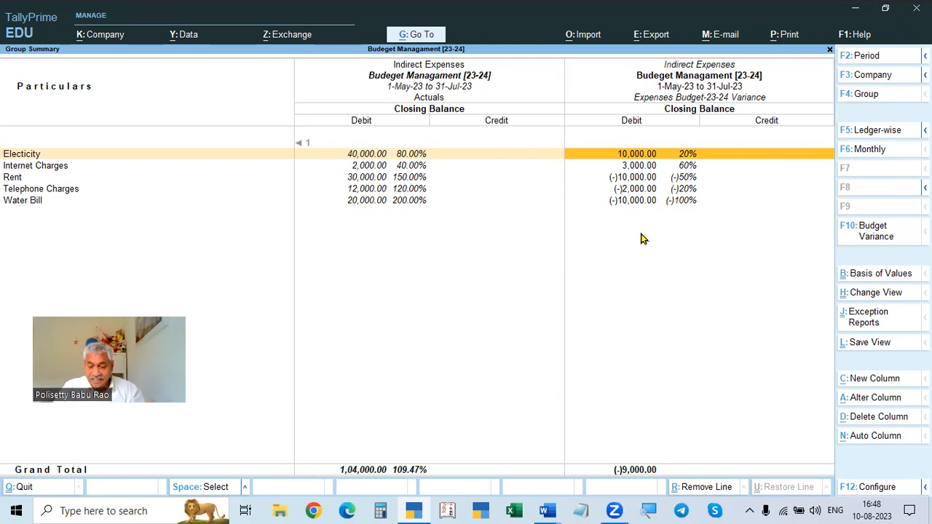
key(Left)
key(Left)
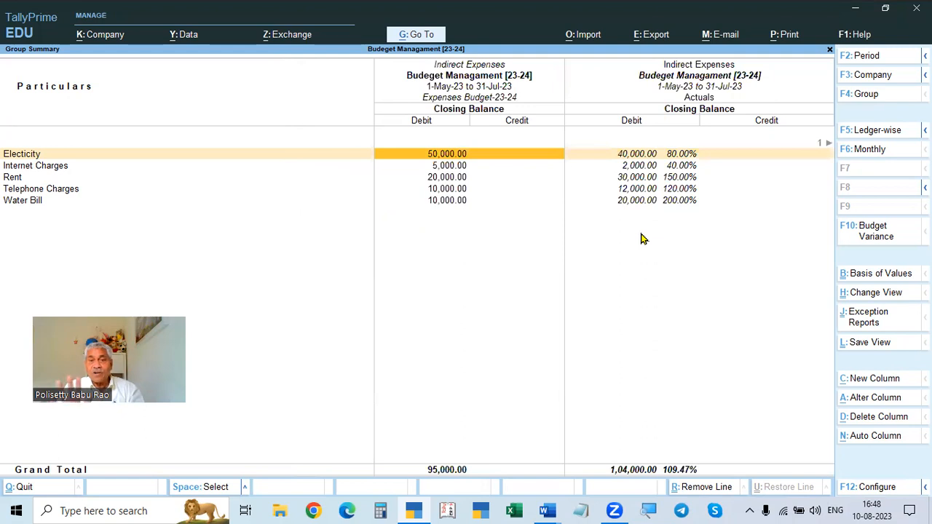
- Alter Expenses Budget-23-24 so the Indirect Expenses group budget uses On Nett Transactions
key(Escape)
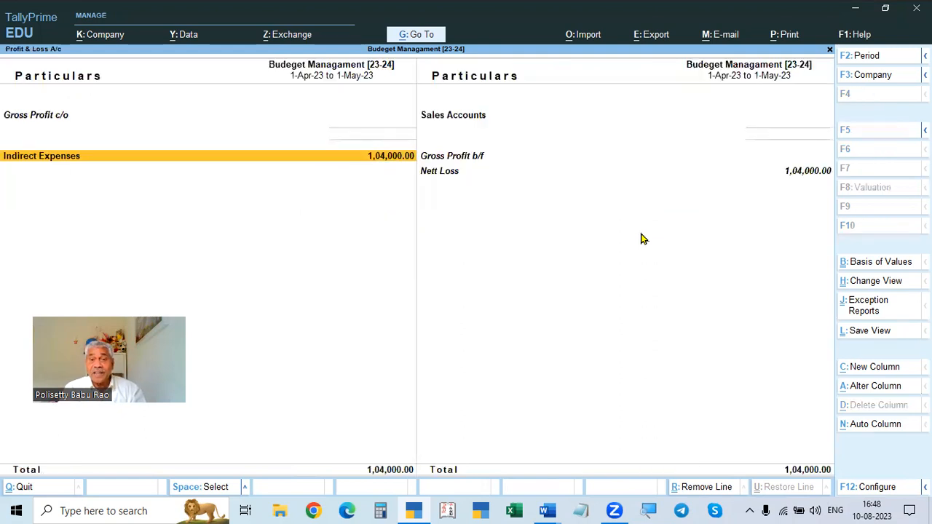
key(Escape)
key(Home)
key(Down)
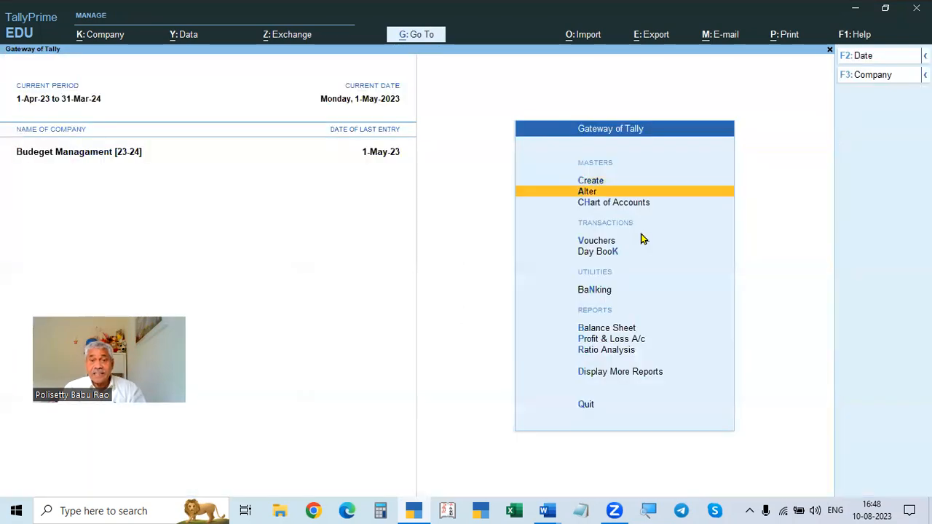
key(Return)
key(Down)
key(Down)
key(Down)
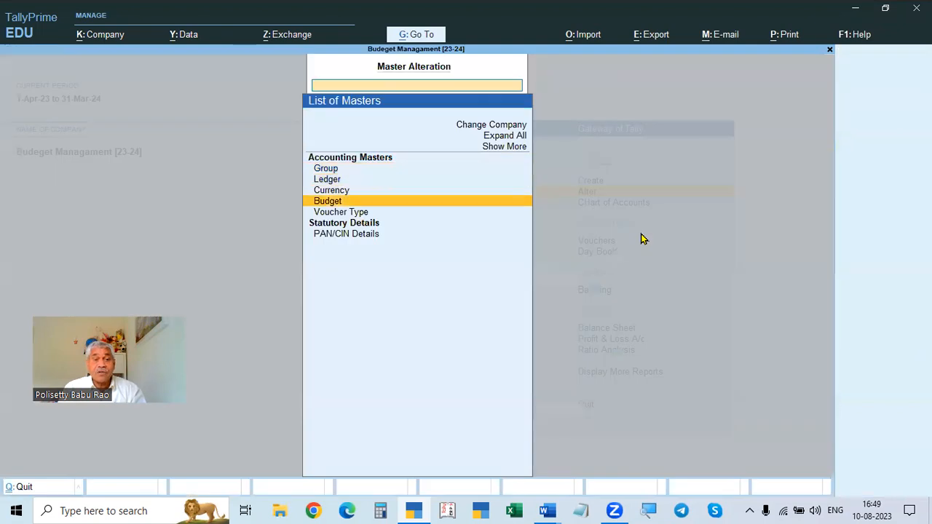
key(Return)
key(Return)
key(Return)
key(Return)
key(Return)
key(Return)
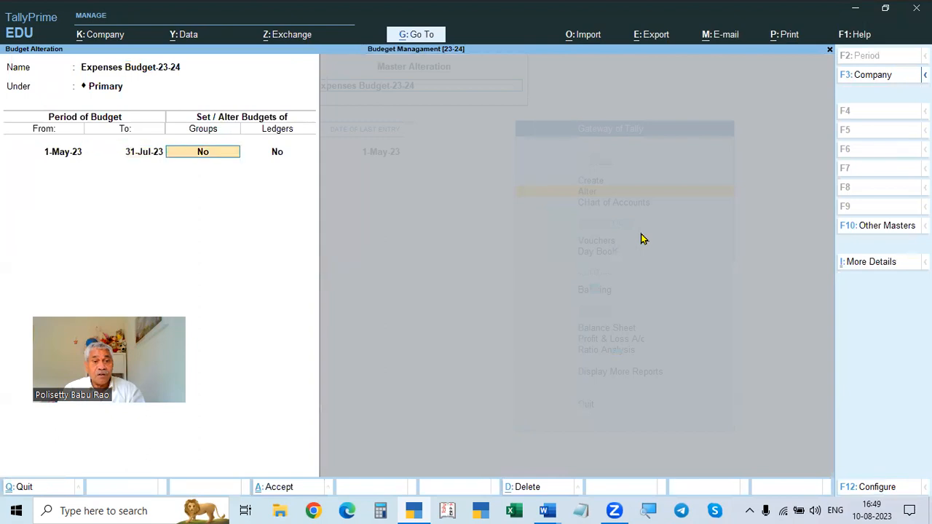
text(y)
key(Return)
key(Return)
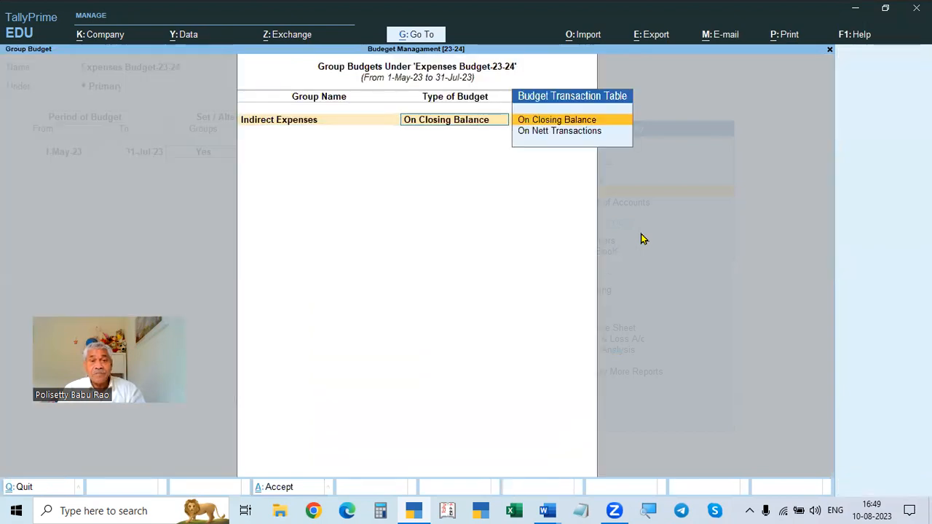
key(Down)
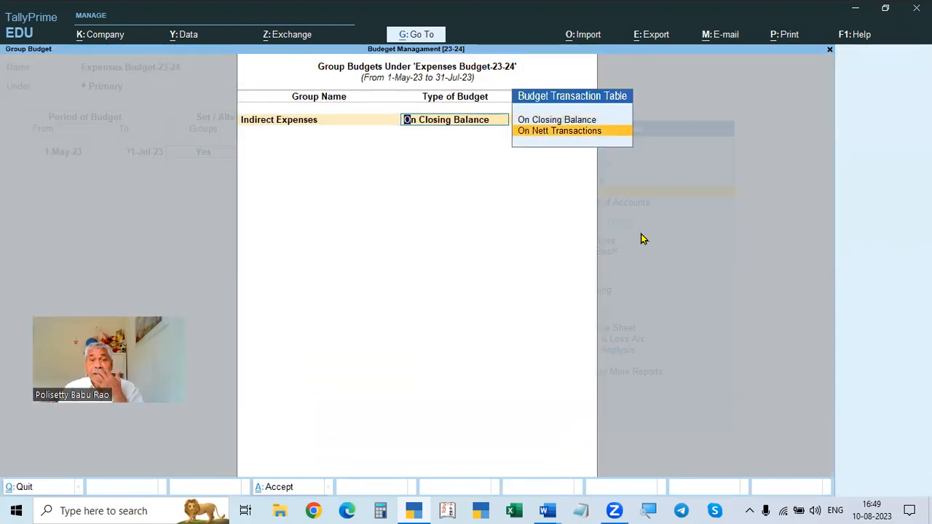
key(Return)
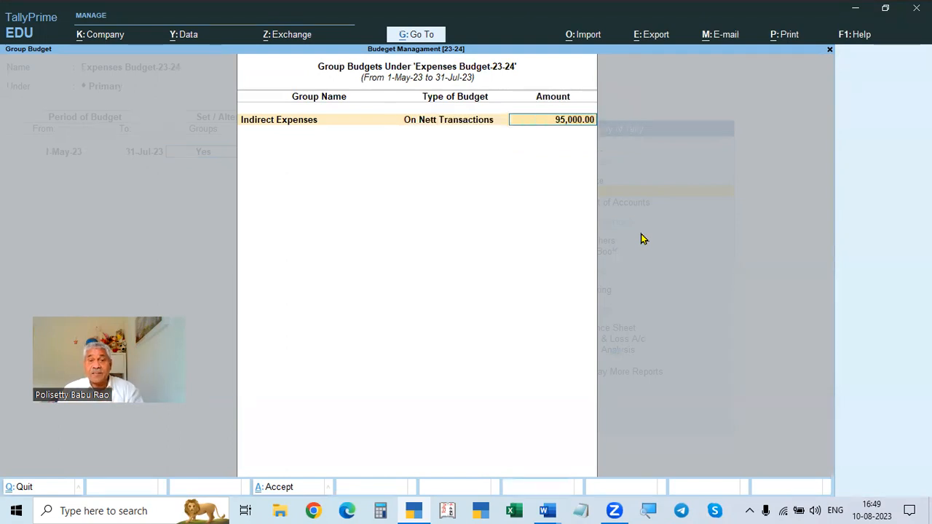
key(Return)
- Open the ledger budgets of Expenses Budget-23-24 and set Rent, Electicity, Telephone Charges and Internet Charges to On Nett Transactions
key(Return)
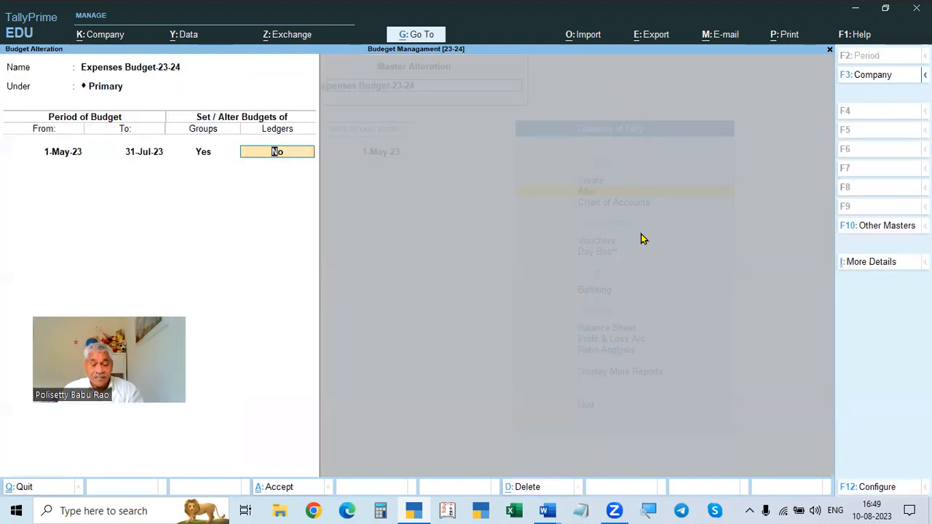
key(Return)
key(Return)
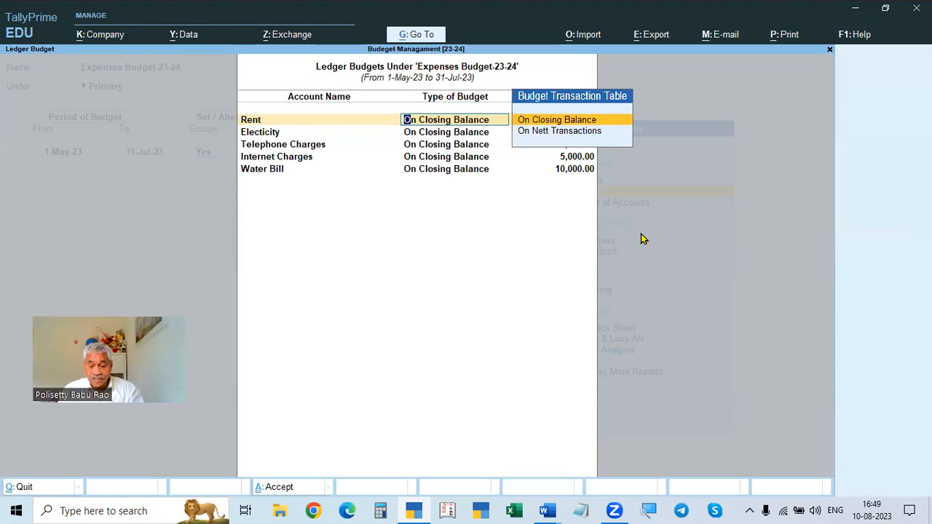
key(Down)
key(Return)
key(Return)
key(Return)
key(Down)
key(Return)
key(Return)
key(Return)
key(Down)
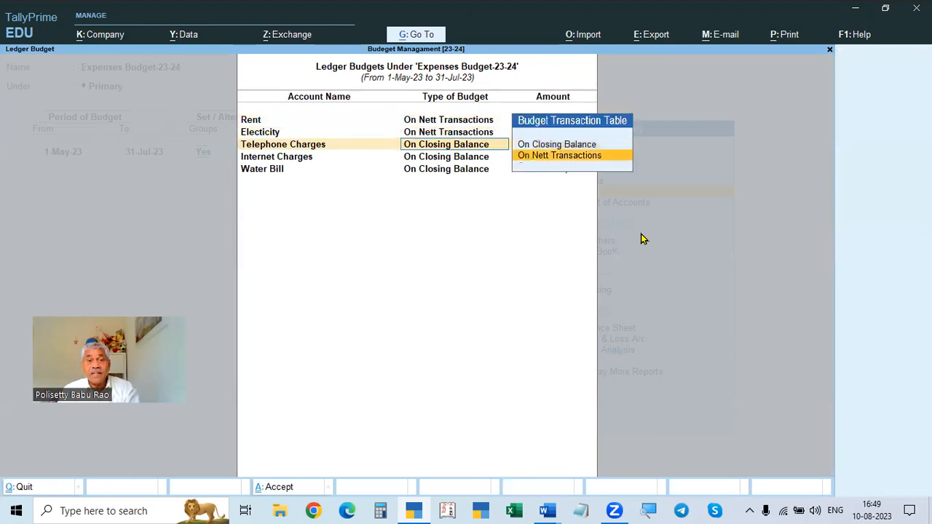
key(Return)
- Set the Water Bill ledger budget to On Nett Transactions and accept the ledger budgets
key(Return)
key(Return)
key(Down)
key(Return)
key(Return)
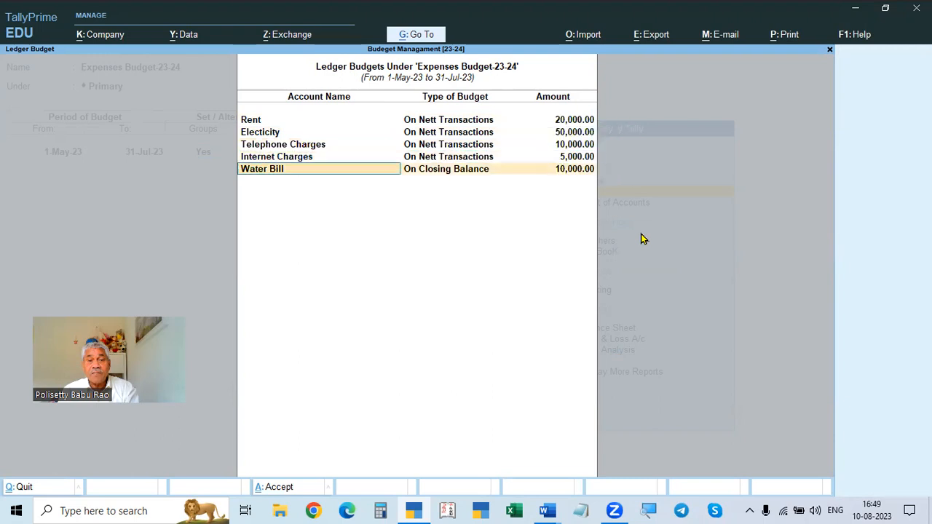
key(Return)
key(Return)
key(Return)
key(BackSpace)
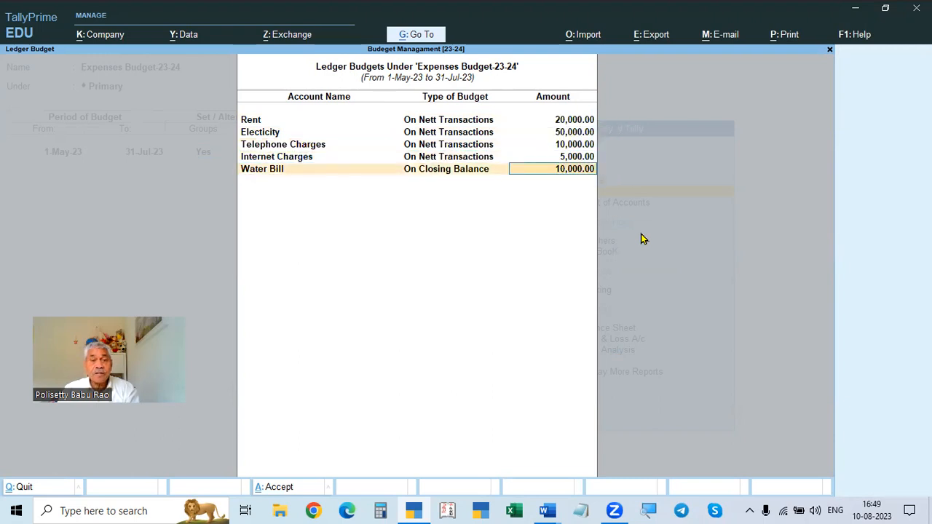
key(Return)
key(BackSpace)
key(BackSpace)
key(Down)
key(Return)
key(Return)
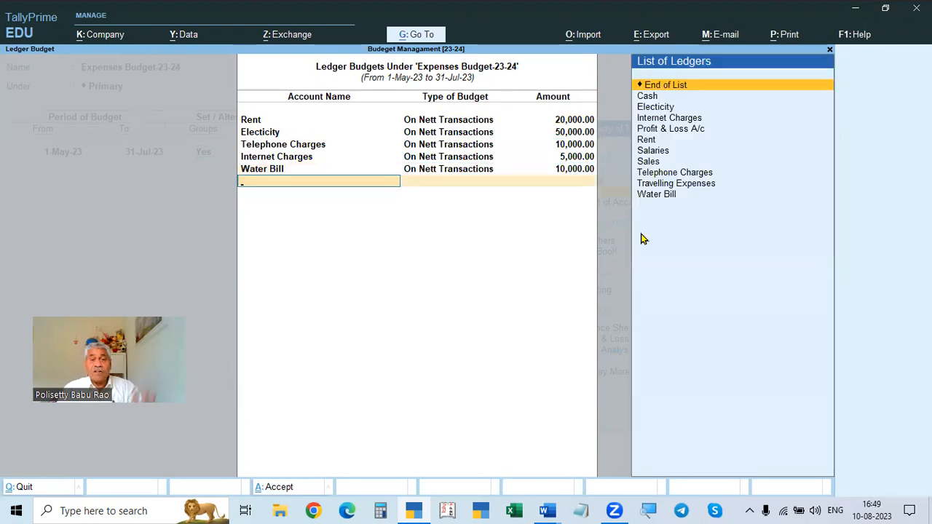
key(Return)
key(Return)
key(Return)
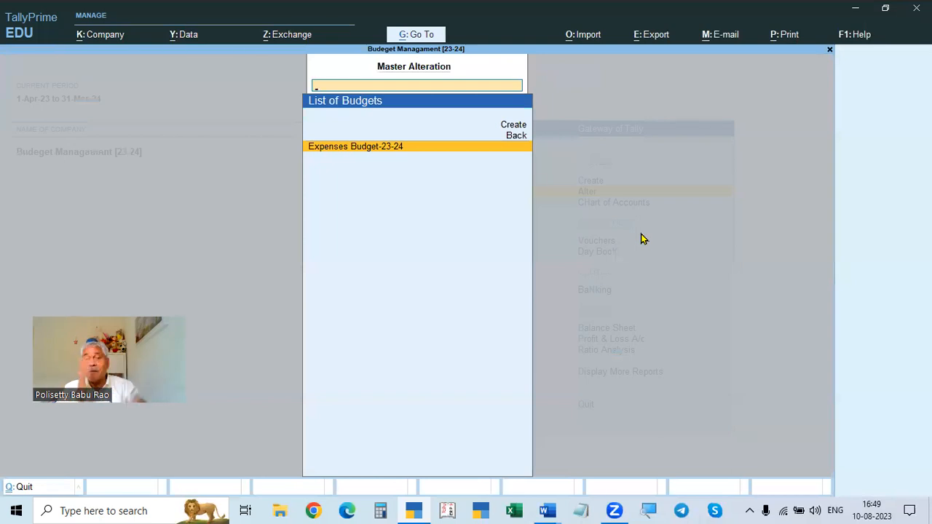
- Leave the budget alteration and open the Profit & Loss account's Indirect Expenses group summary
key(Escape)
key(Escape)
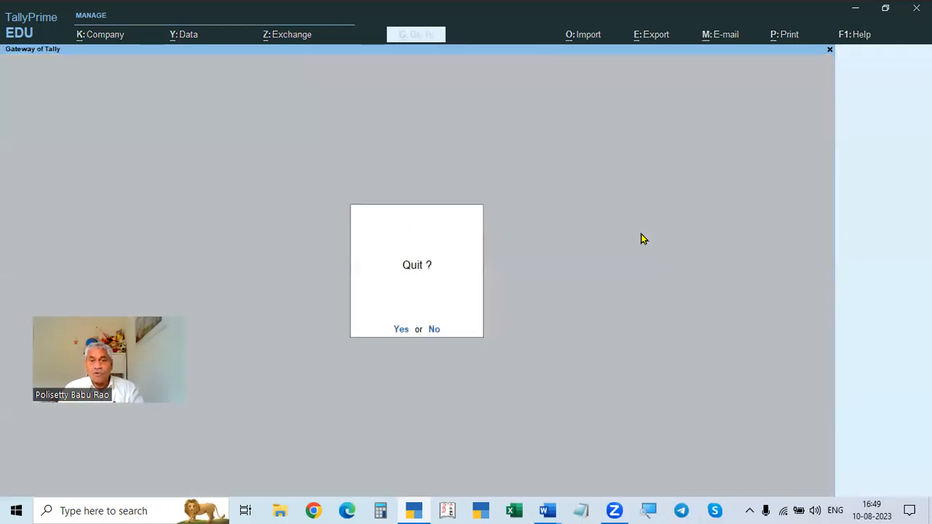
key(Escape)
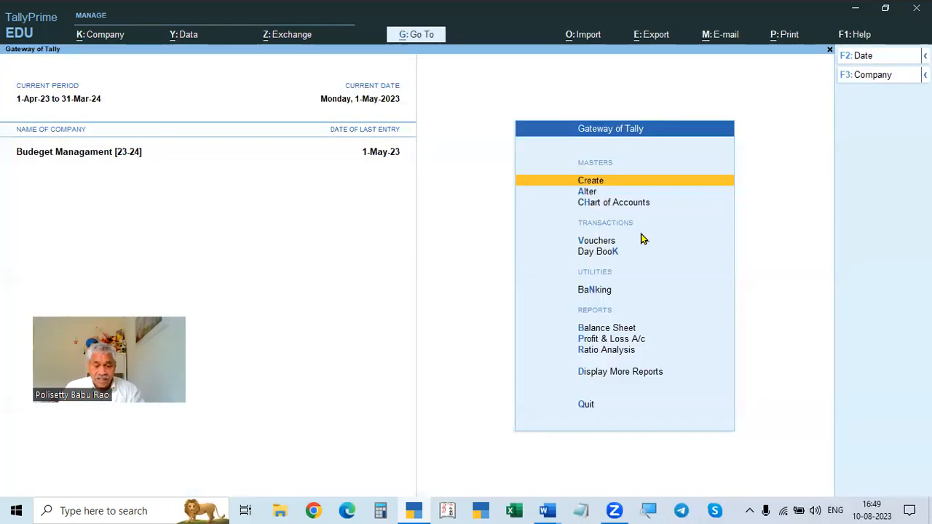
key(p)
key(Down)
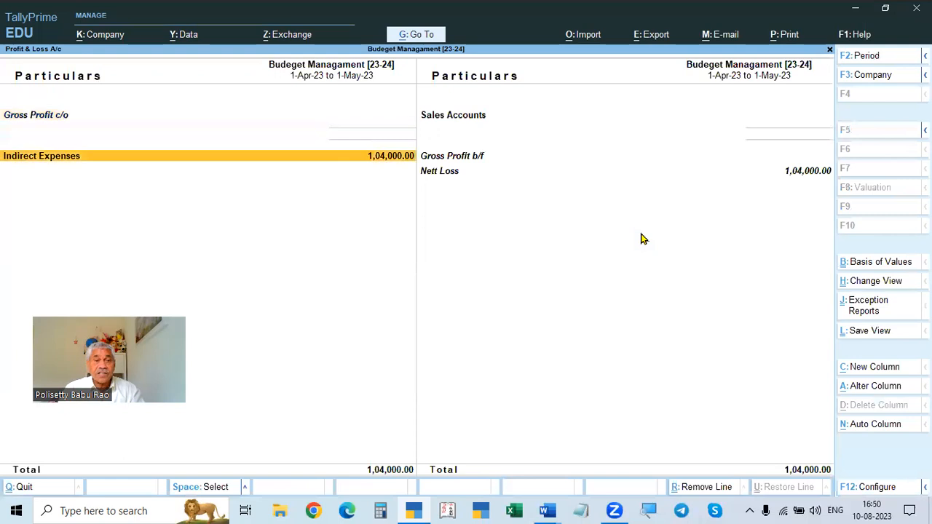
key(Return)
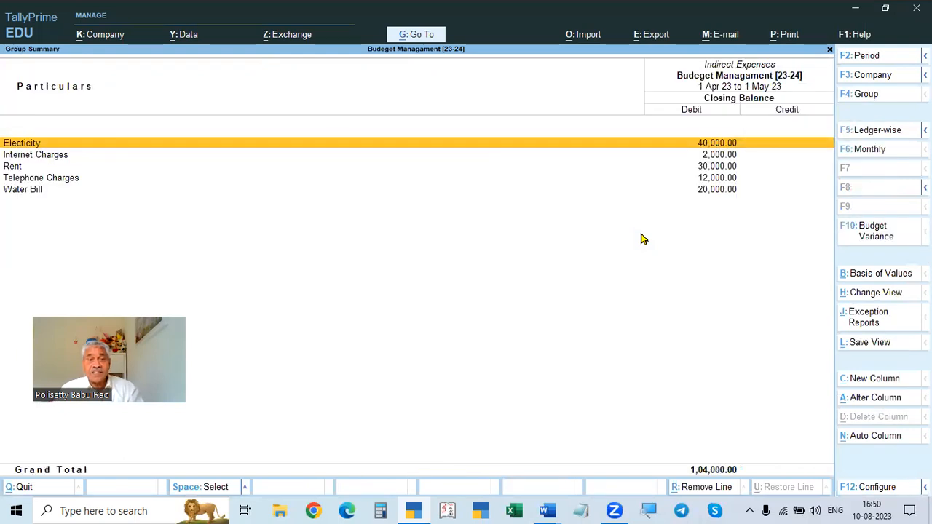
key(F3)
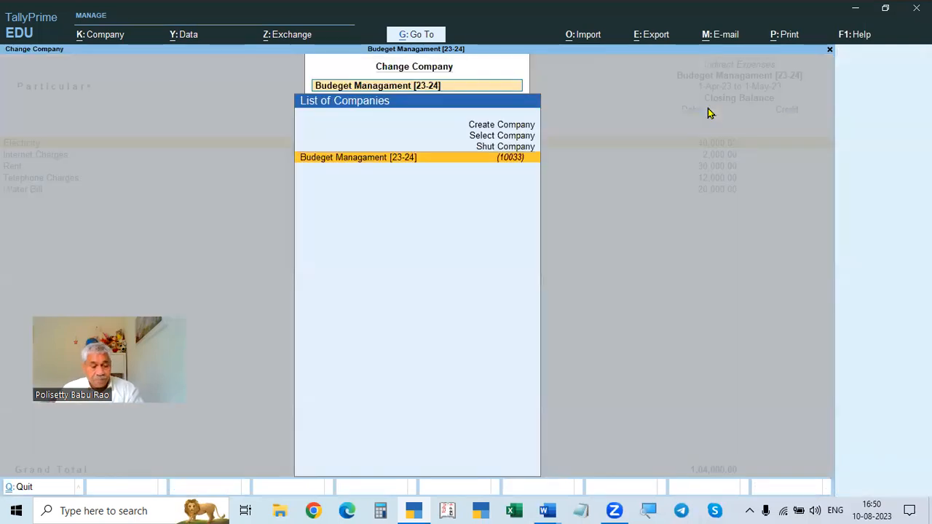
key(Escape)
key(Escape)
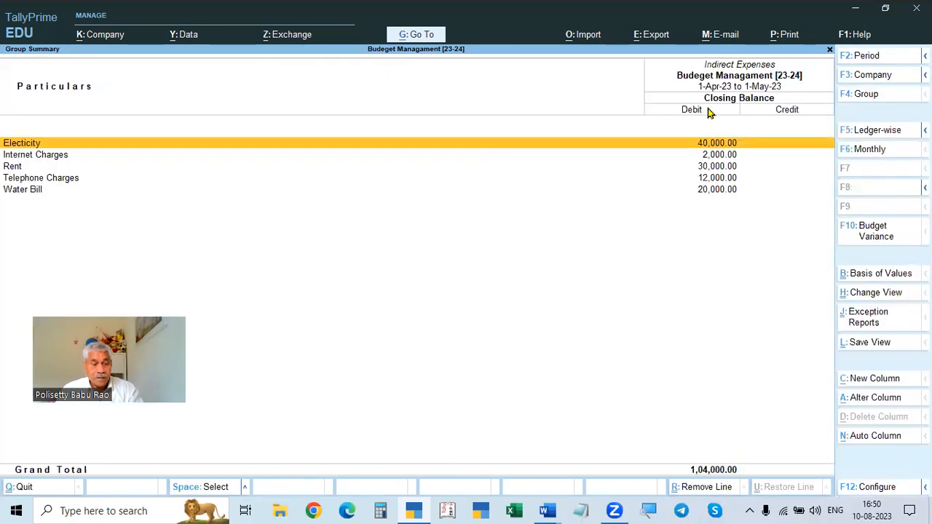
- Set the report period to 1-5-2023 only and display the budget variance against Expenses Budget-23-24
key(F2)
text(41-5)
key(Return)
text(1-5)
key(Return)
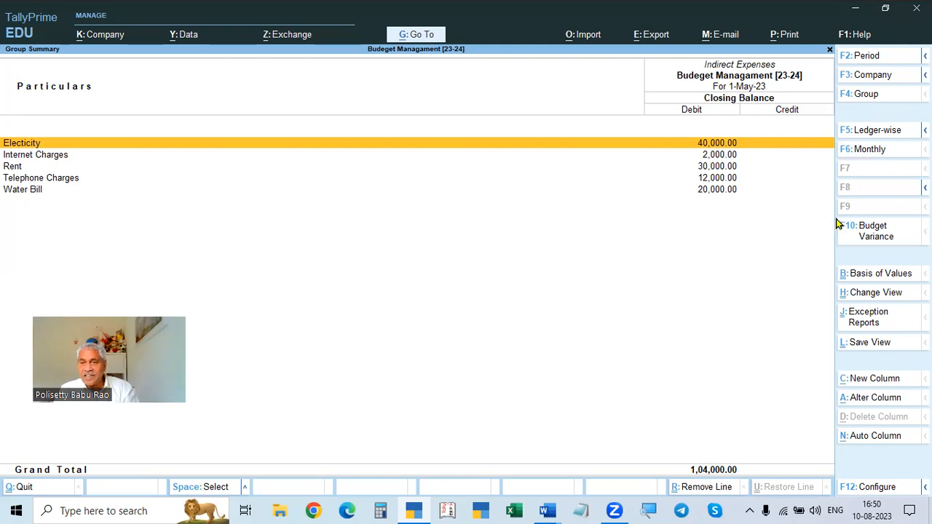
click(877, 239)
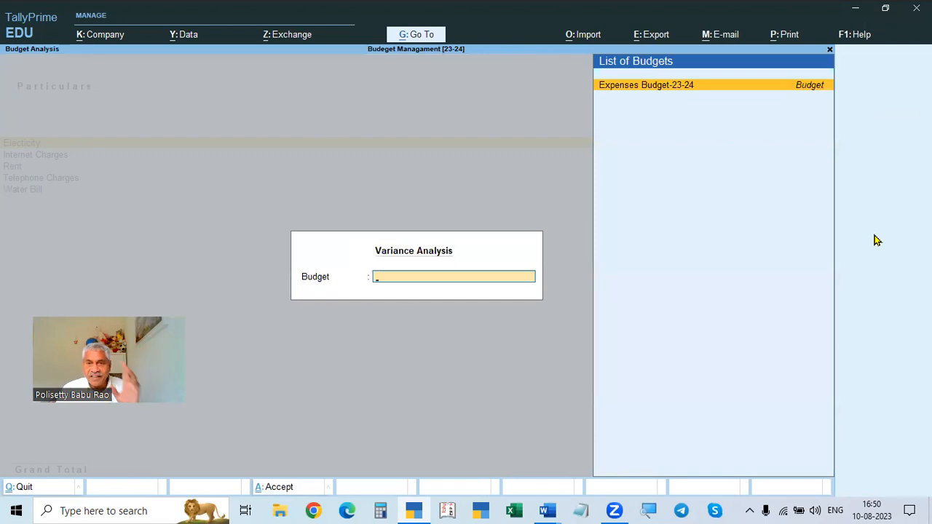
key(Return)
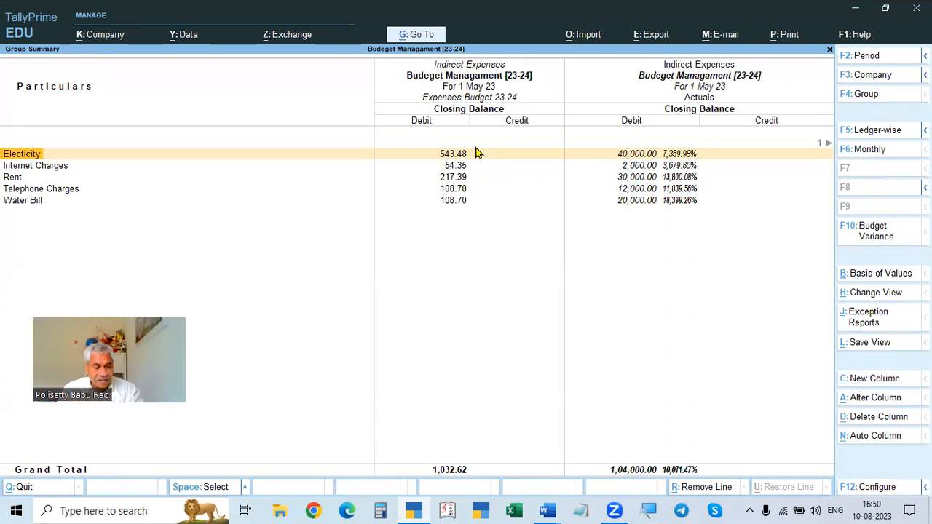
- Change the variance report period to 1-5-2023 to 31-5-2023
key(F2)
text(1-5)
key(Return)
text(31-5)
key(Return)
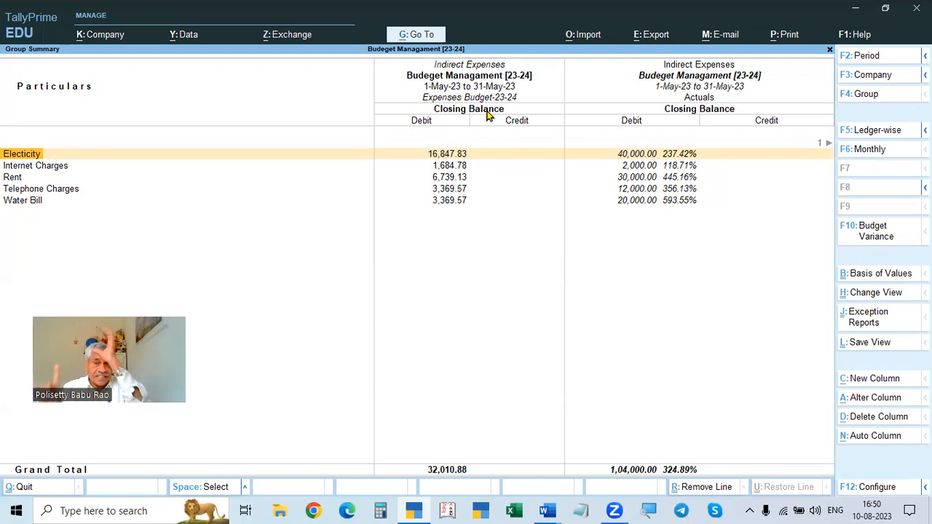
- Redisplay the budget variance against Expenses Budget-23-24 for 1-5-2023 to 31-5-2023
key(Escape)
key(Return)
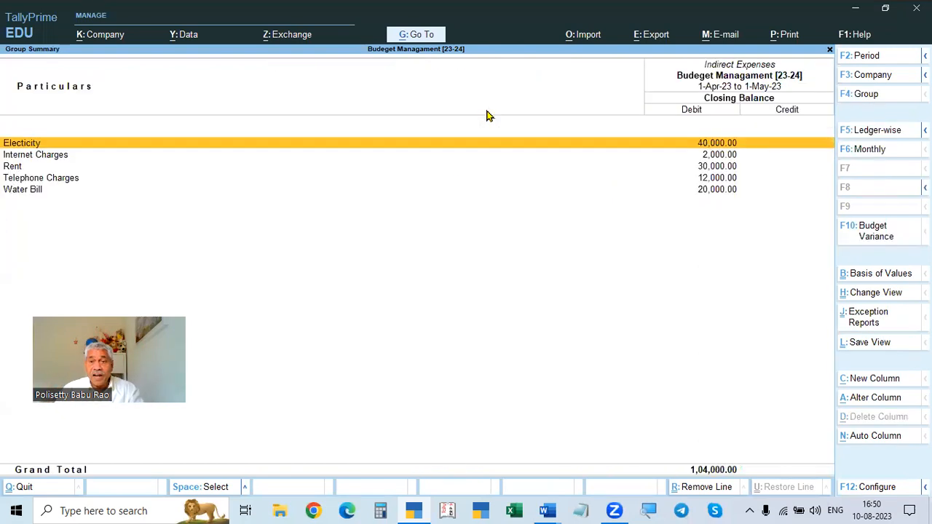
click(872, 232)
key(Return)
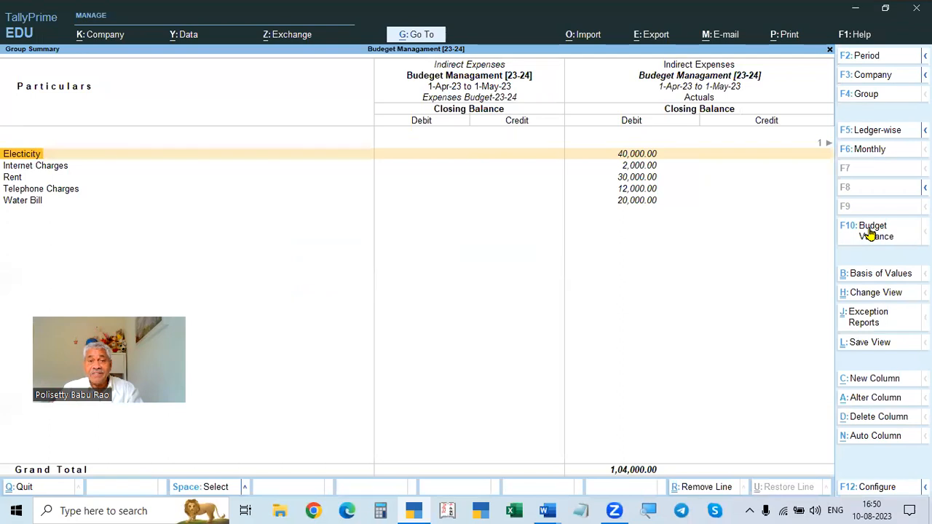
key(F2)
text(1-5)
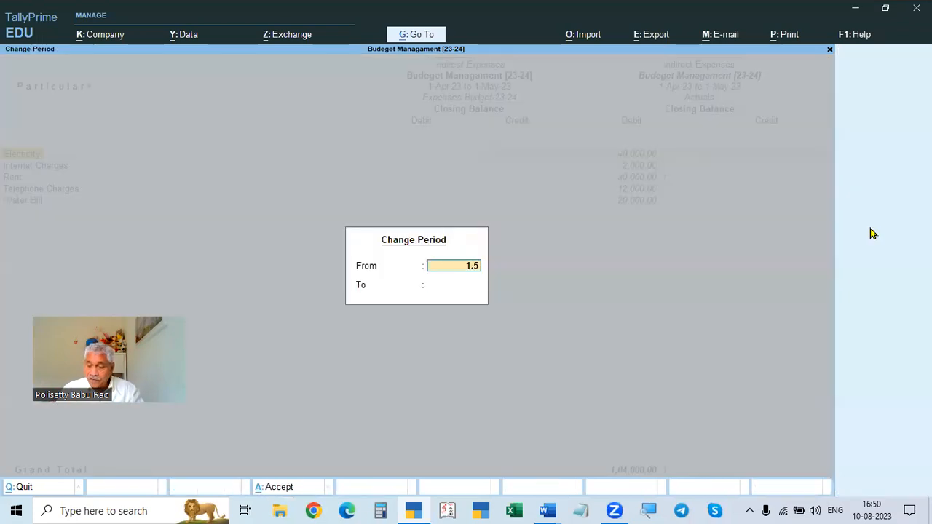
key(Return)
text(31.5)
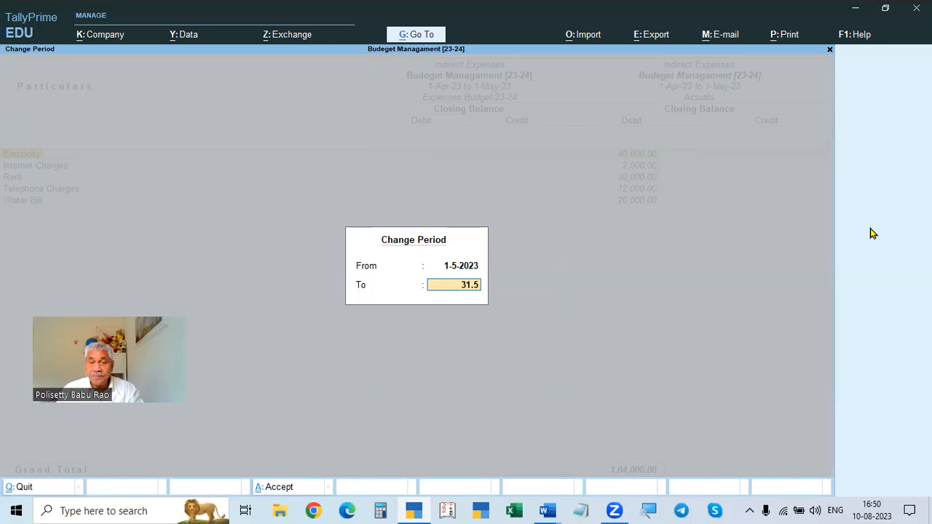
key(Return)
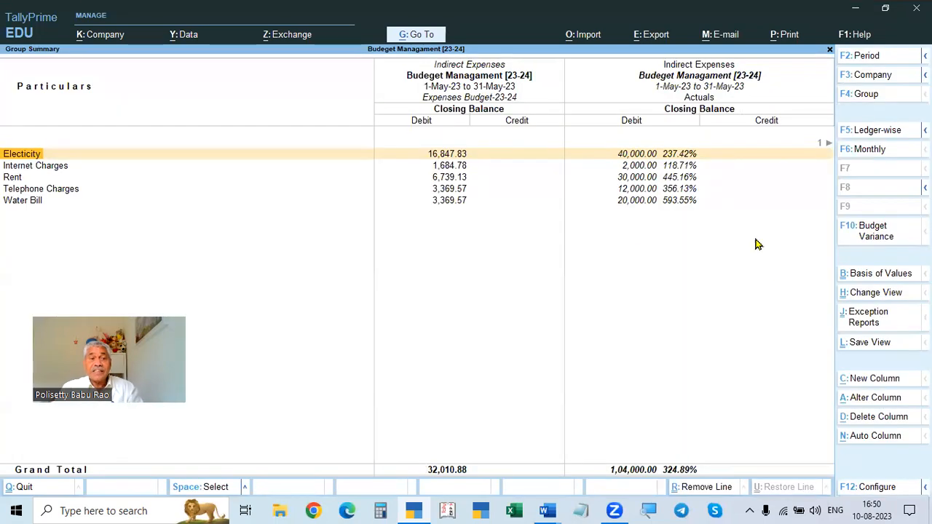
- Open the Calculator and switch to the assignment document to compare the Electricity budget figure
click(379, 510)
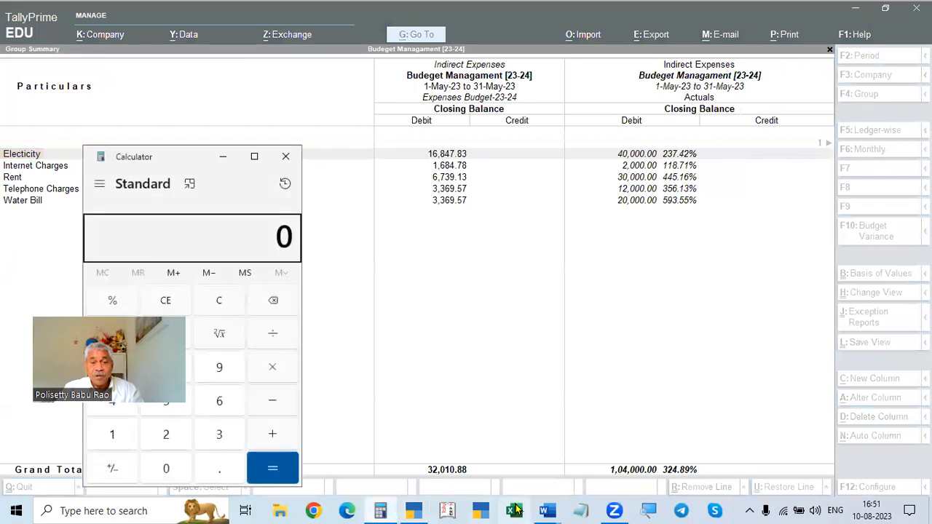
mouse_move(545, 510)
click(511, 457)
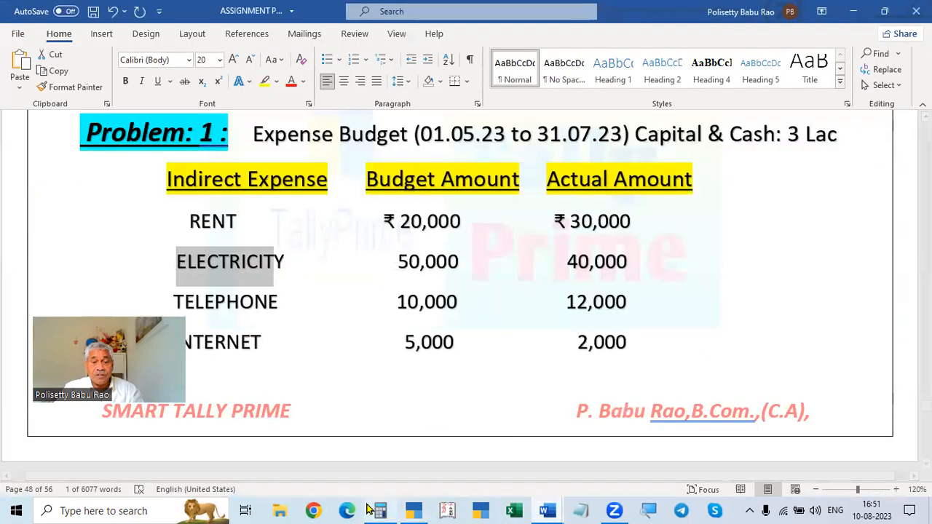
click(413, 510)
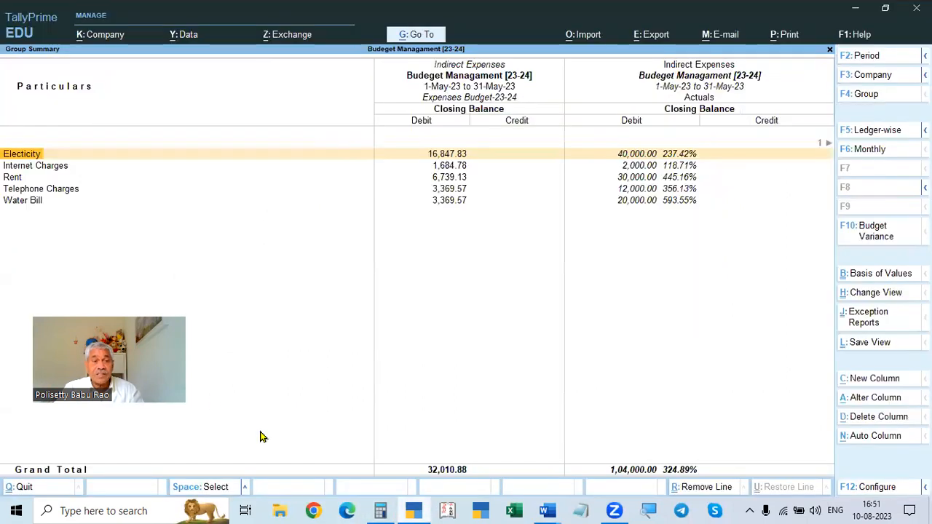
click(546, 510)
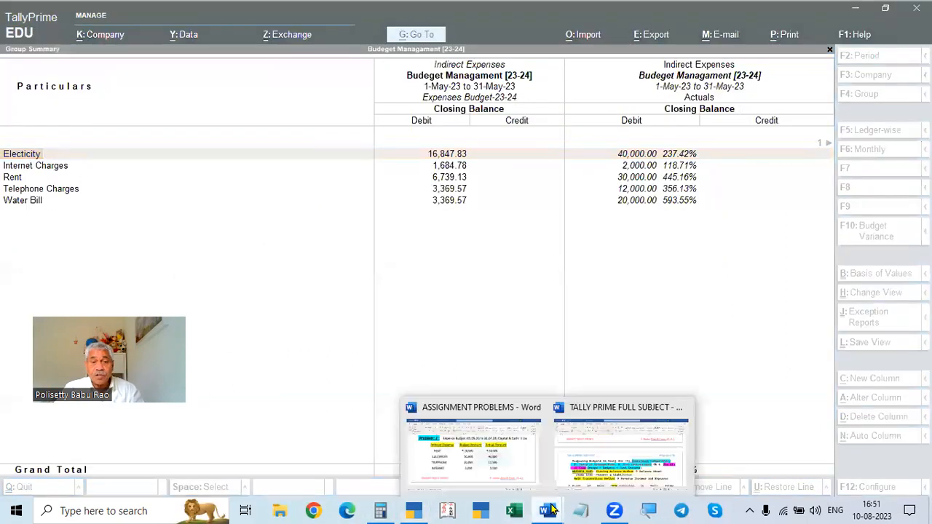
click(503, 475)
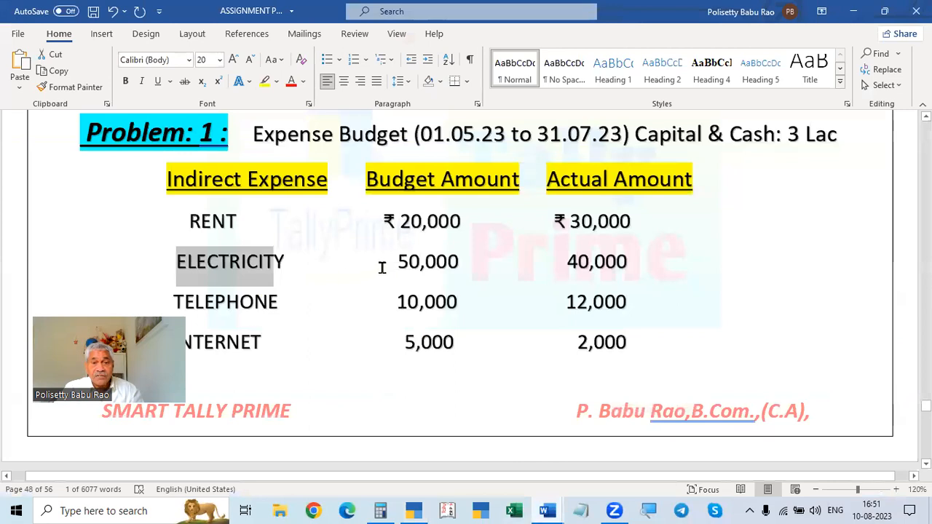
drag(383, 265, 472, 260)
click(380, 511)
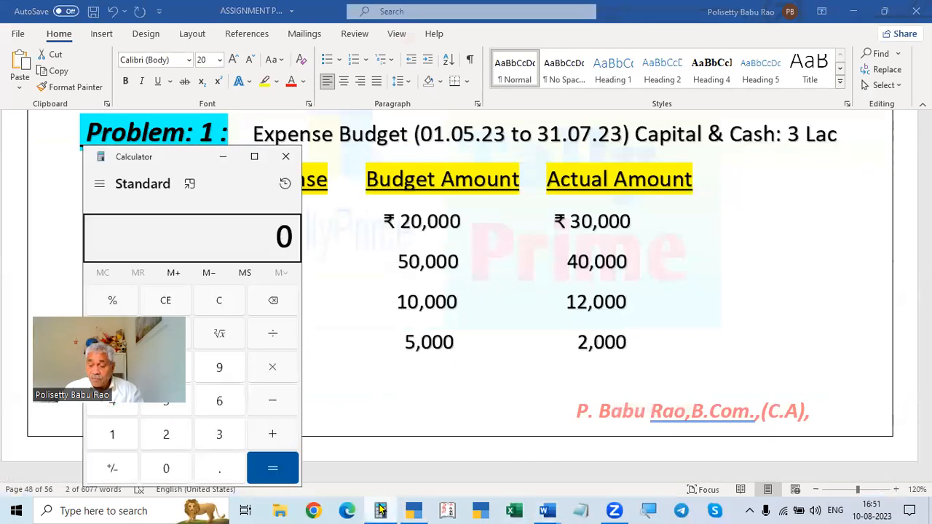
- Add up the days of May, June and July (31 + 30 + 31) in the Calculator
text(31)
key(plus)
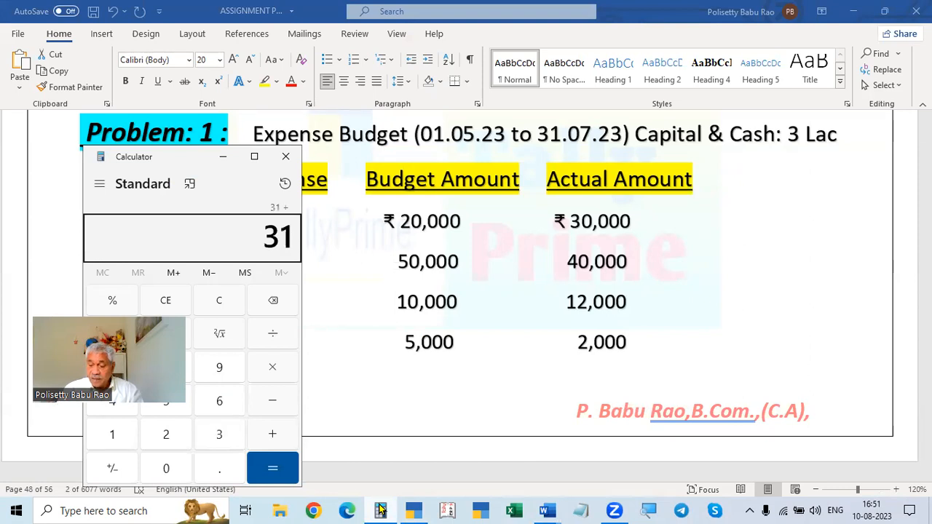
text(30)
key(plus)
text(31)
key(Return)
text(500000)
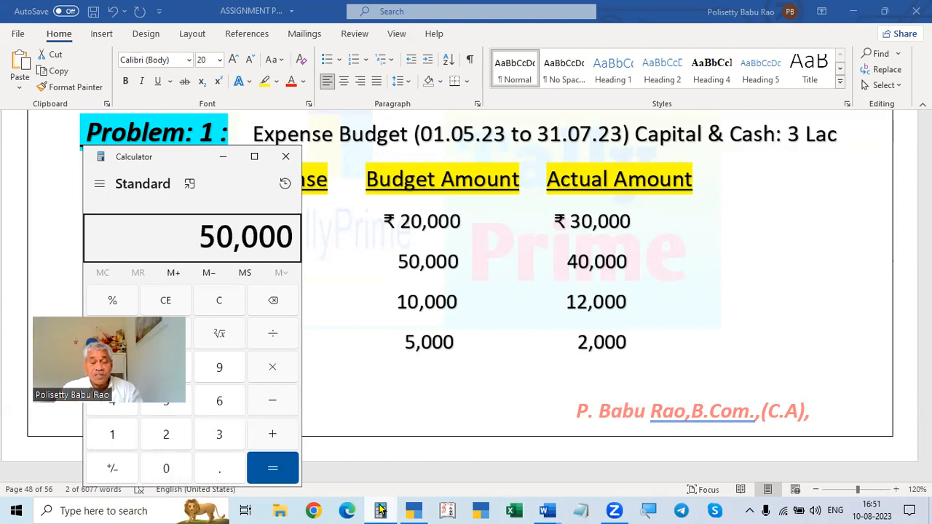
key(slash)
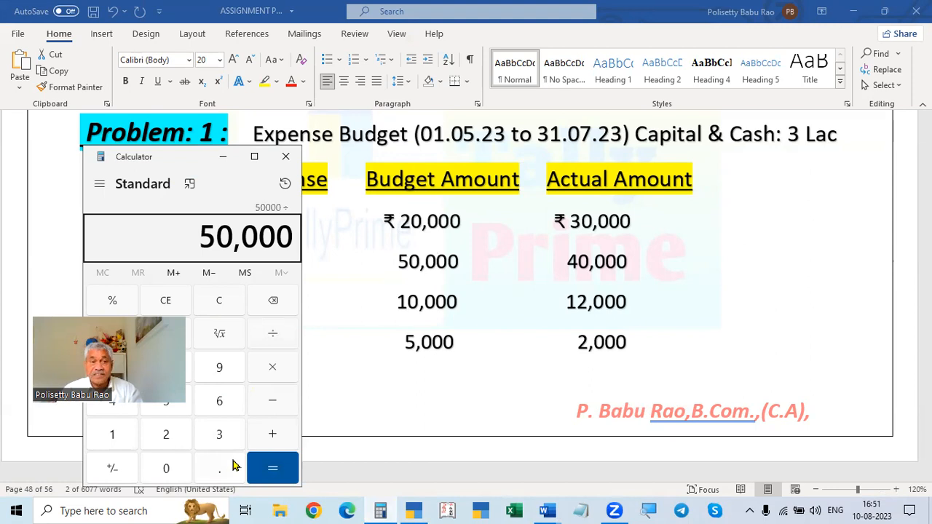
text(1)
key(Escape)
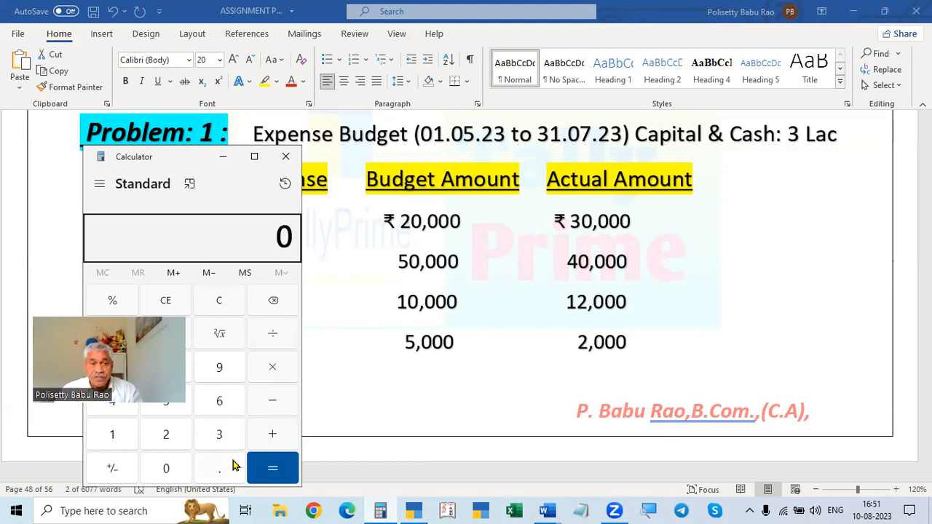
- Divide the 50,000 Electricity budget by 92 days in the Calculator
click(262, 242)
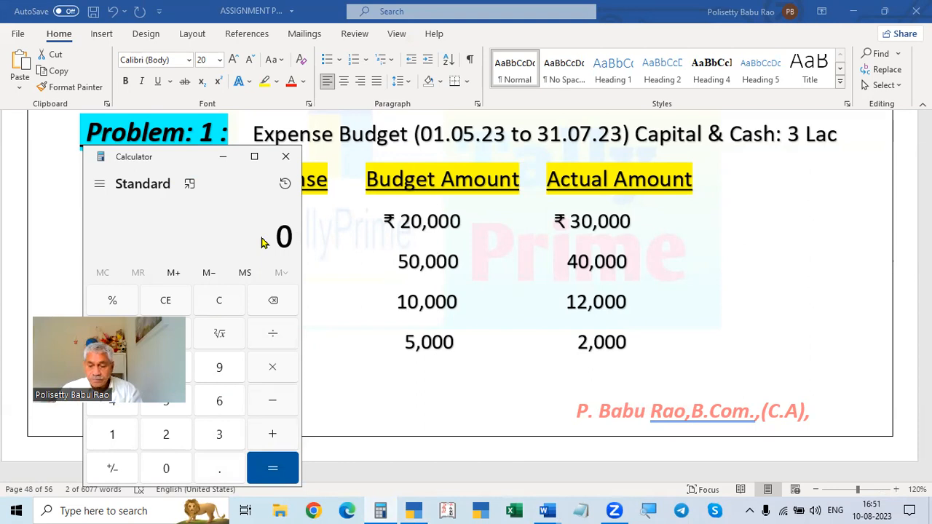
text(50000/)
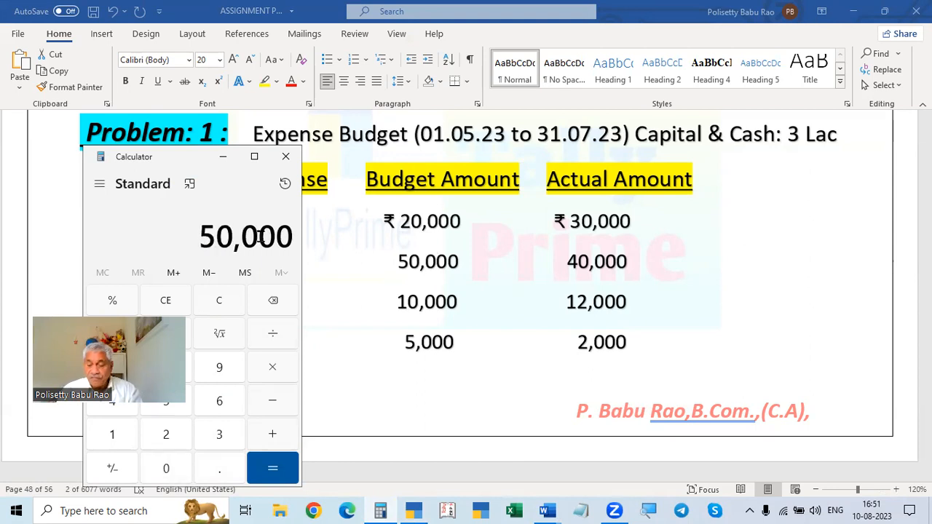
text(2)
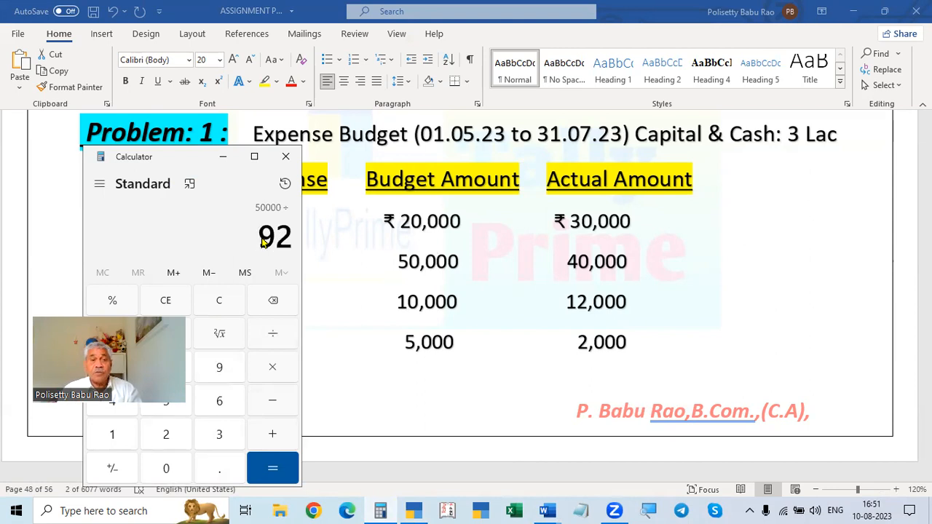
key(Return)
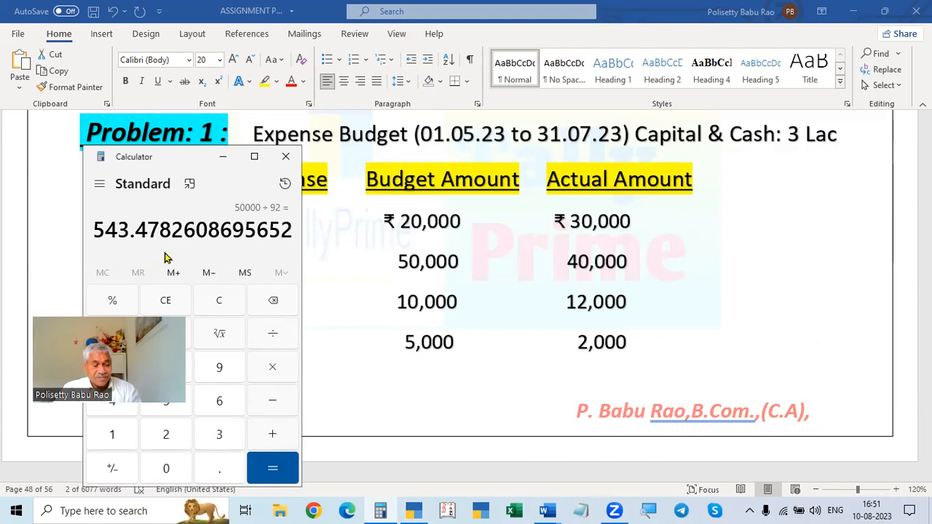
- Multiply the daily Electricity budget by 31 days in the Calculator
key(alt+Tab)
key(alt+Tab)
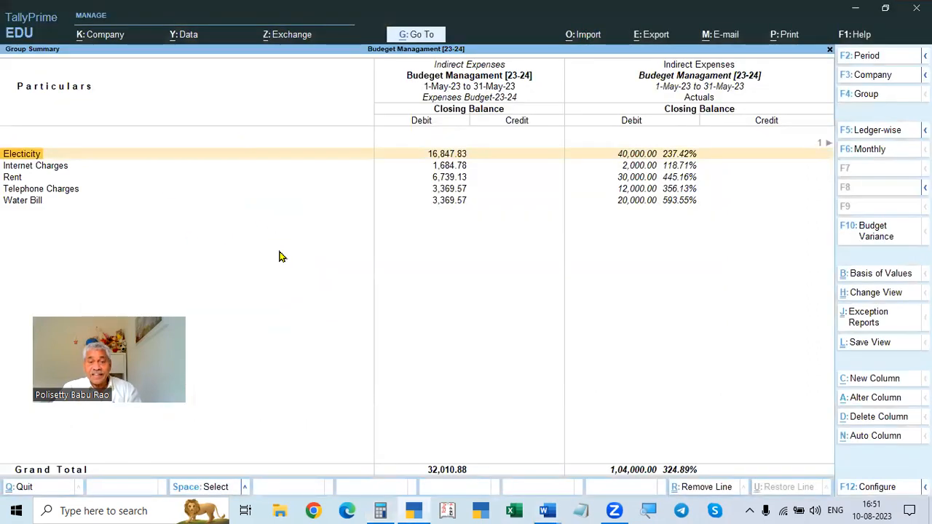
click(382, 509)
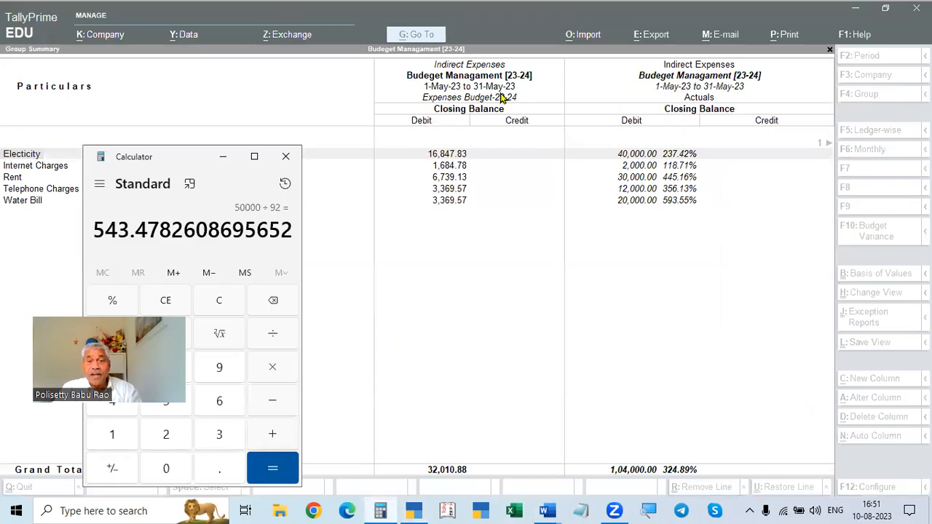
key(asterisk)
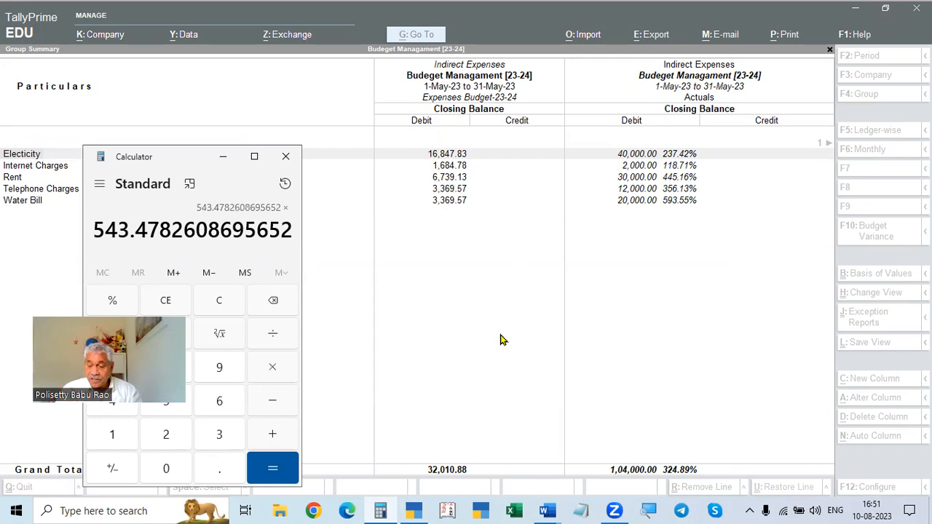
text(31)
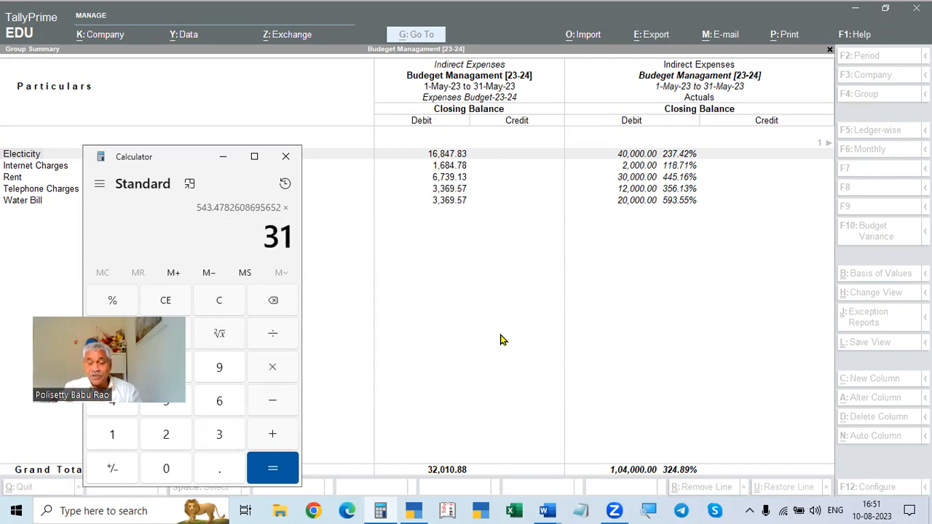
key(Return)
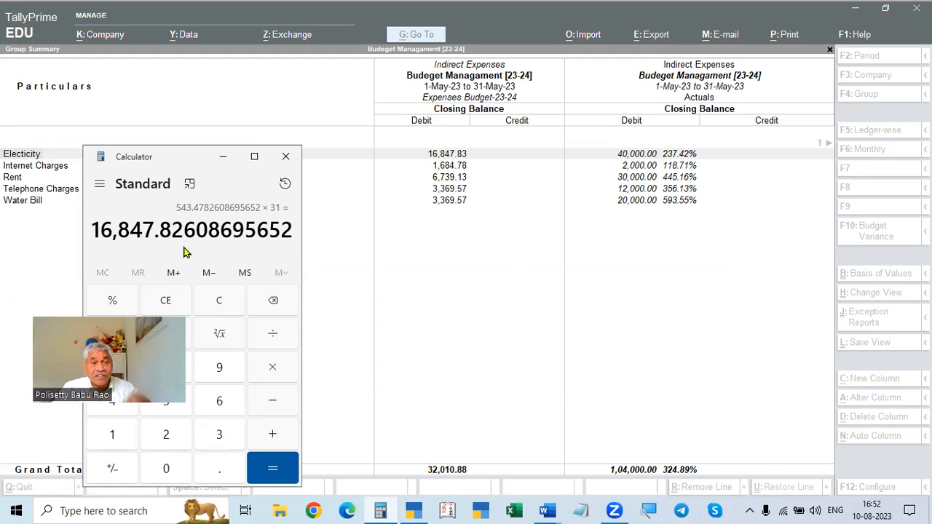
- Switch to the assignment document to check the Rent budget amount
click(452, 155)
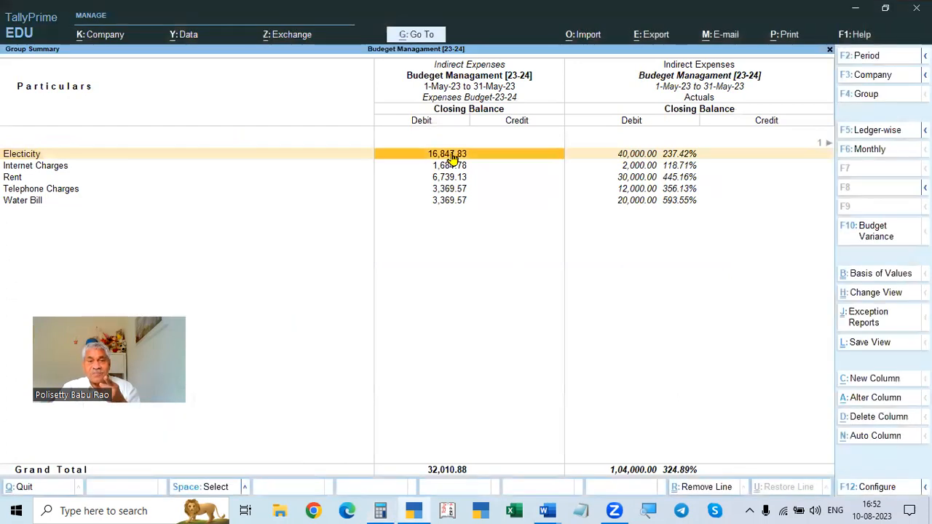
click(520, 510)
click(548, 510)
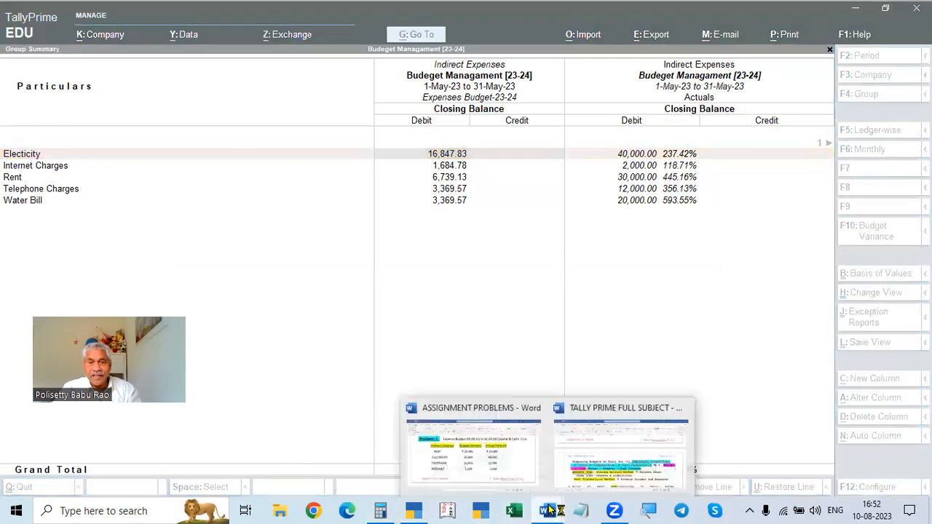
click(521, 460)
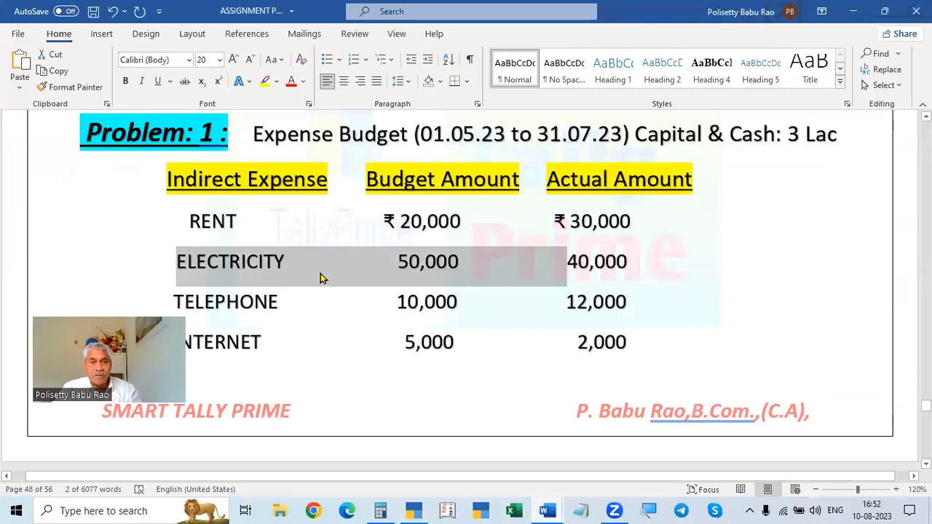
click(439, 221)
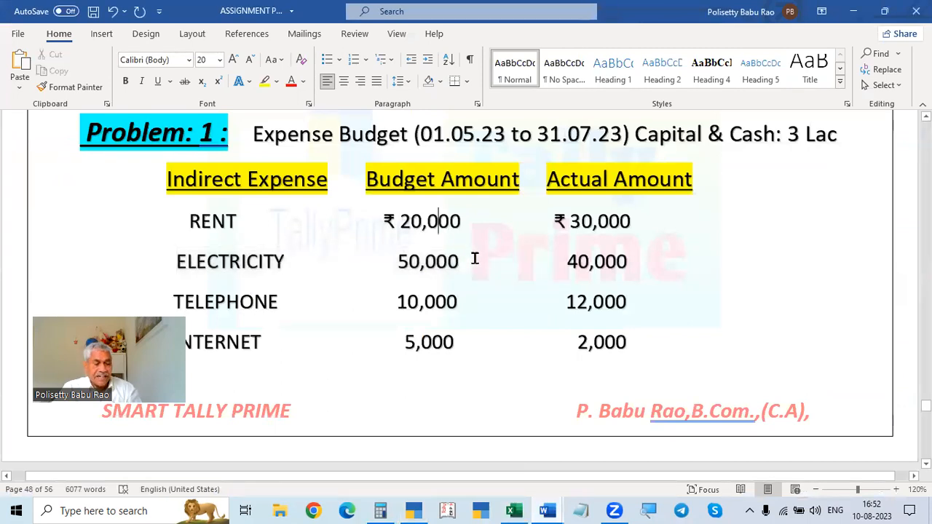
- Calculate the Rent budget for May in the Calculator as 20000 divided by 92, multiplied by 31
key(alt+Tab)
click(380, 510)
key(Escape)
text(20000)
key(slash)
text(92)
key(Return)
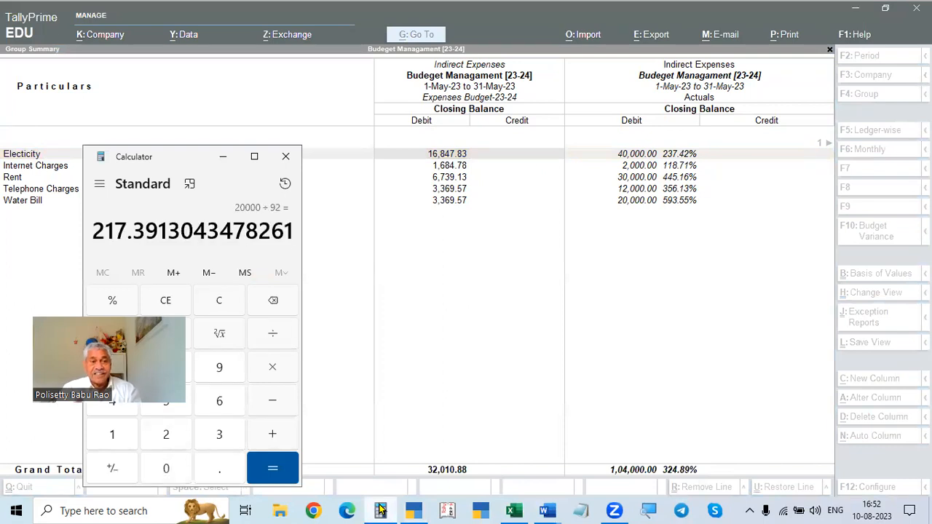
key(asterisk)
text(31)
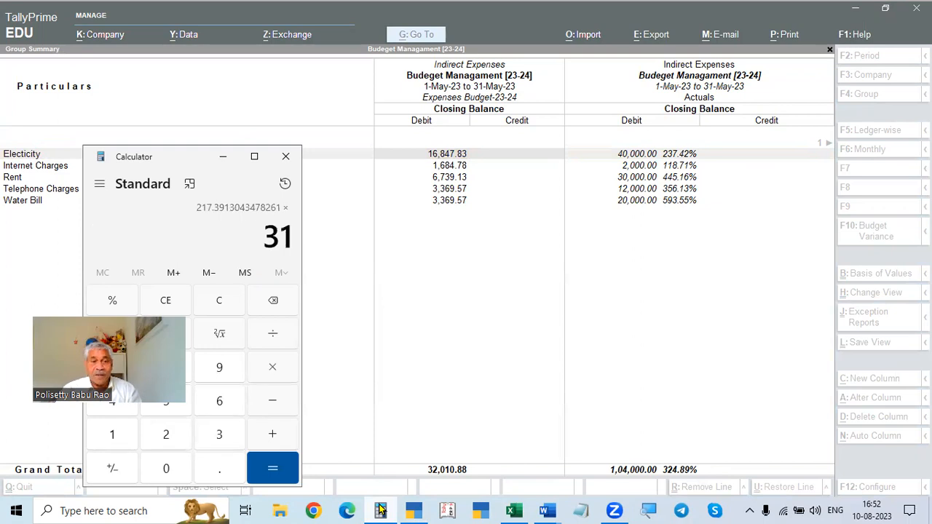
key(Return)
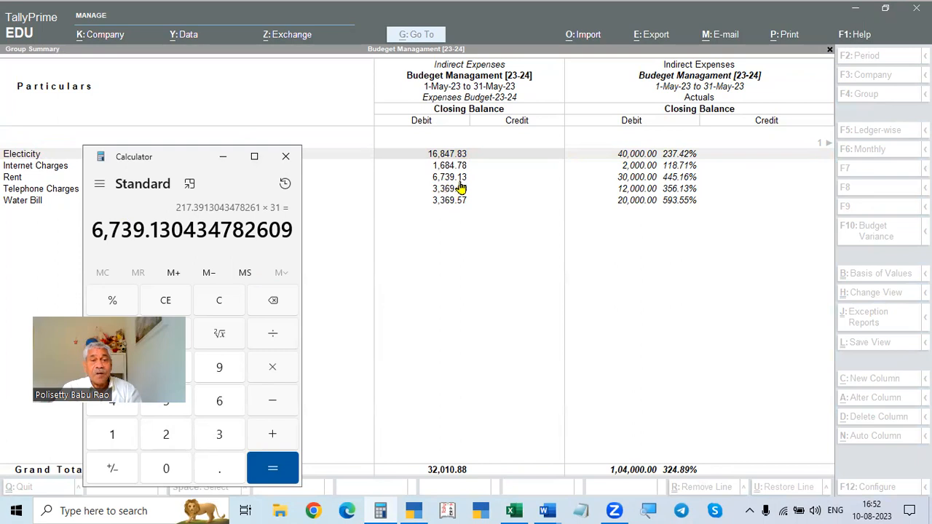
- Change the budget variance report period to 1-6-2023 to 1-7-2023
key(Escape)
click(503, 264)
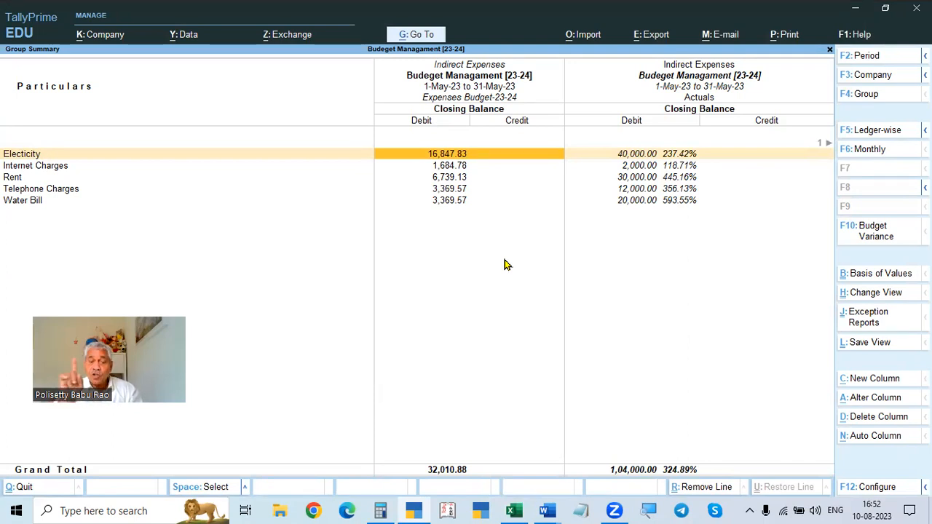
key(F2)
text(1.6)
key(Return)
text(3)
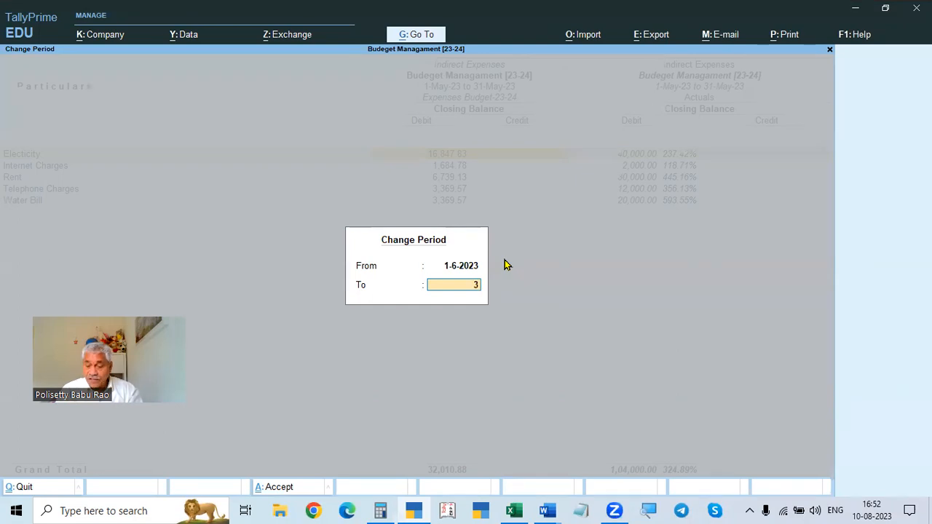
text(1.7)
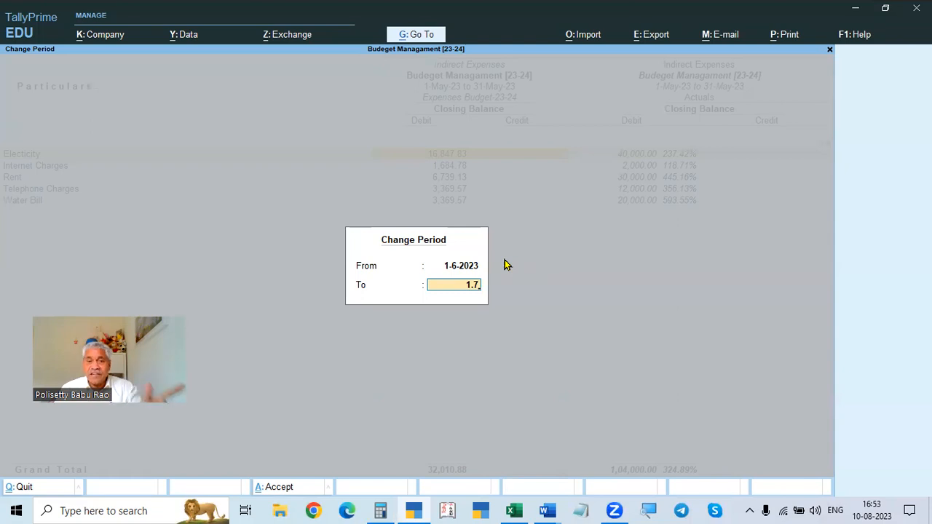
key(Return)
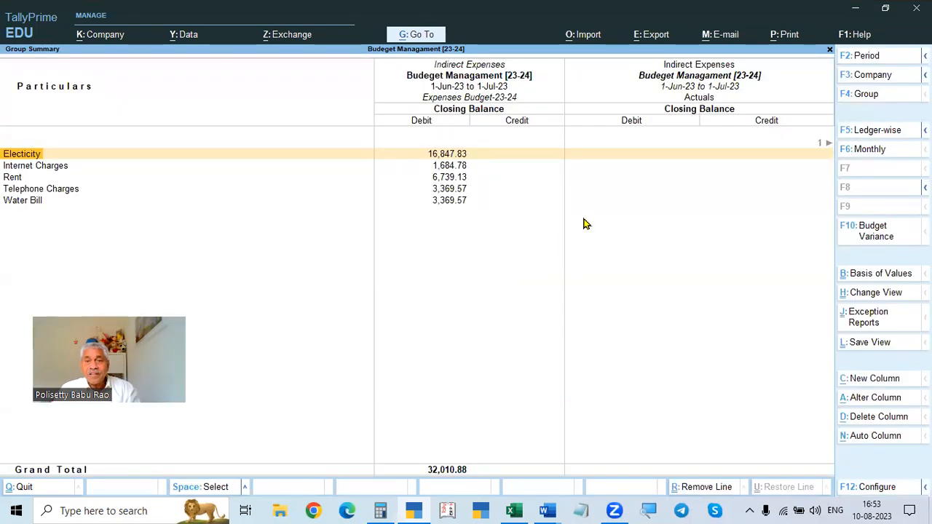
- Scroll across the June budget and actual columns, then leave the report
click(675, 182)
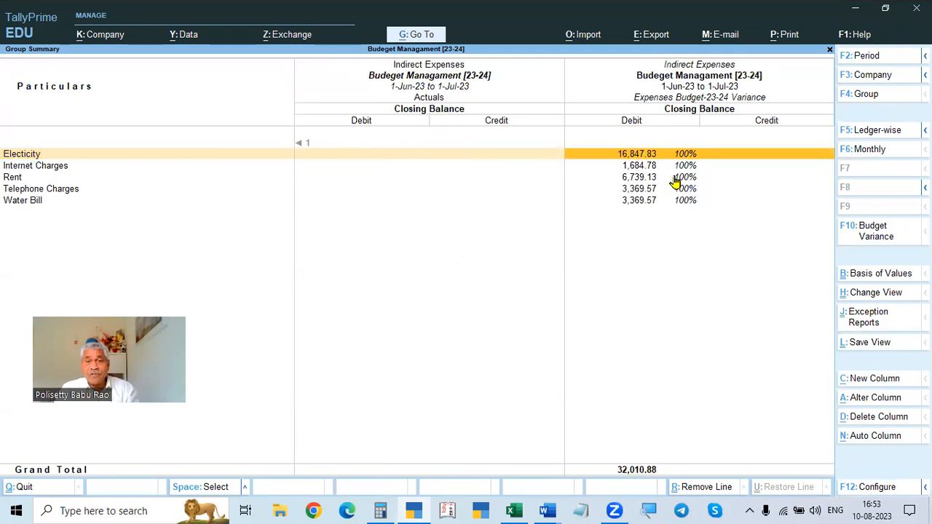
key(Left)
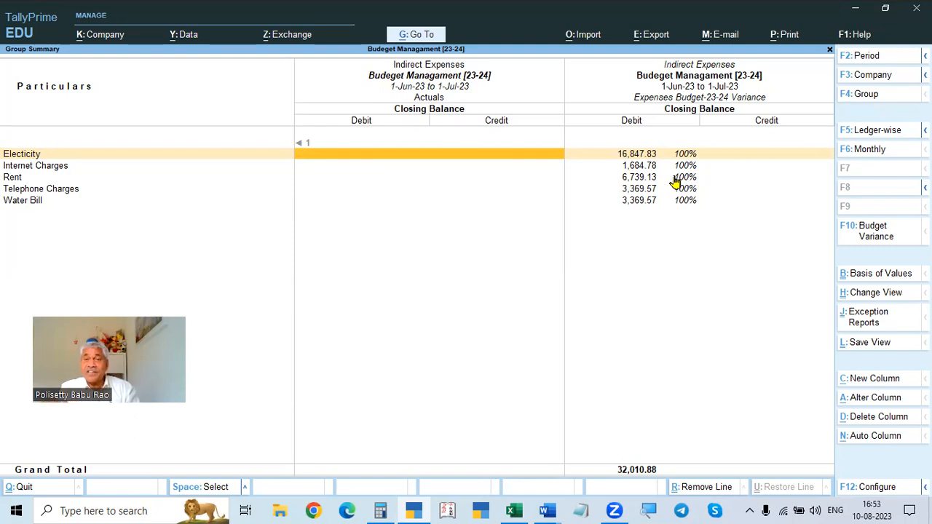
key(Escape)
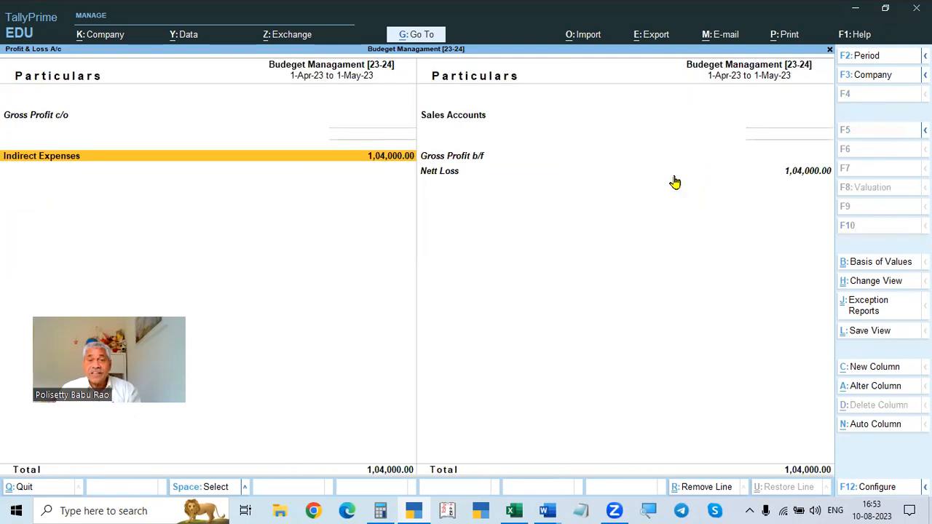
- Reopen the Indirect Expenses budget variance and set the period to 1-5-2023 to 31-5-2023
key(Return)
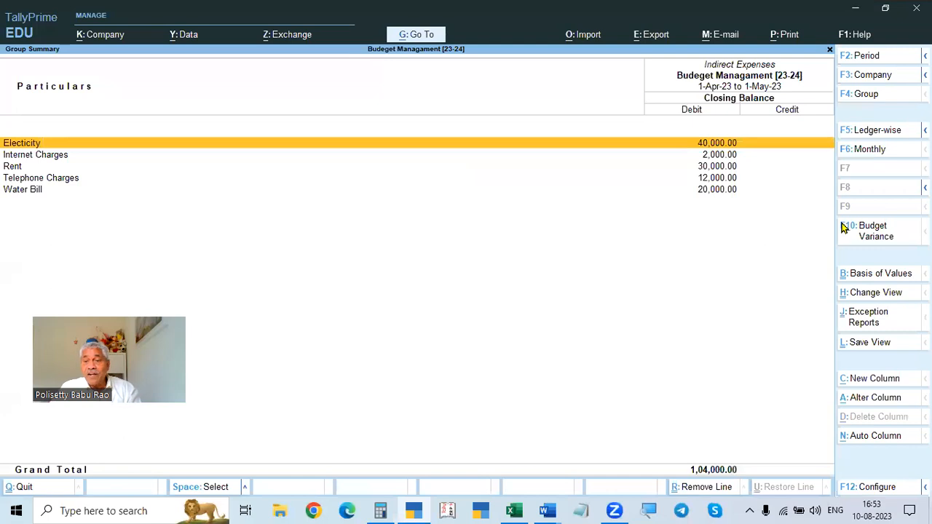
click(879, 243)
key(Return)
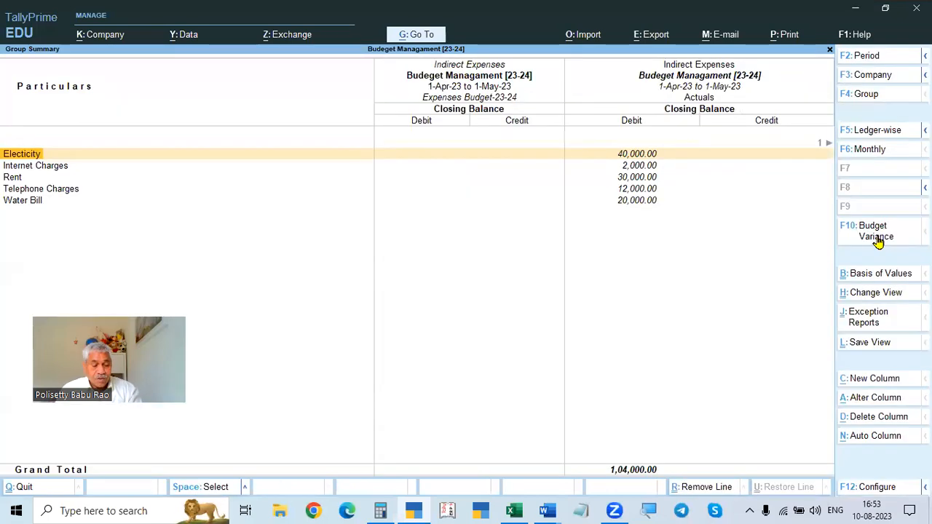
key(F2)
text(1-5)
key(Return)
text(31)
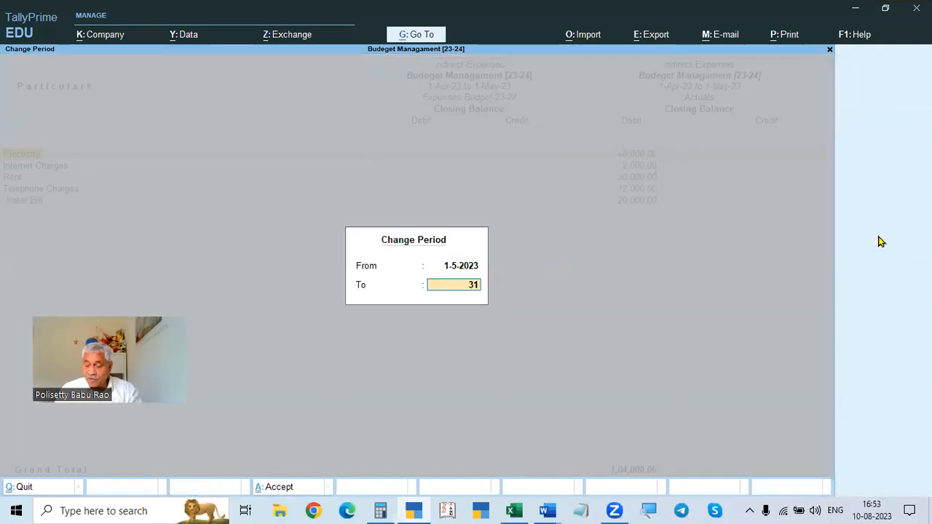
text(-5)
key(Return)
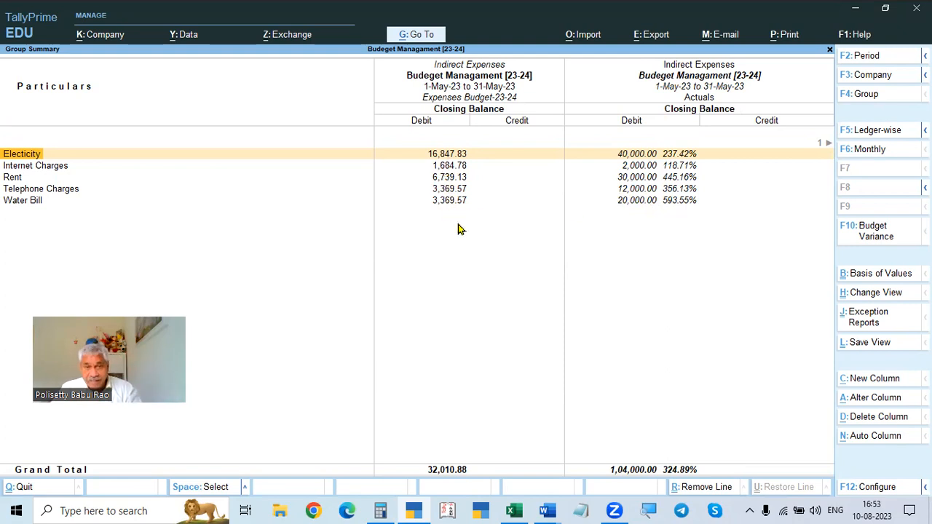
- Open the Indirect Expenses breakdown from Profit & Loss and return to the Gateway of Tally
key(Escape)
key(Escape)
key(Escape)
key(n)
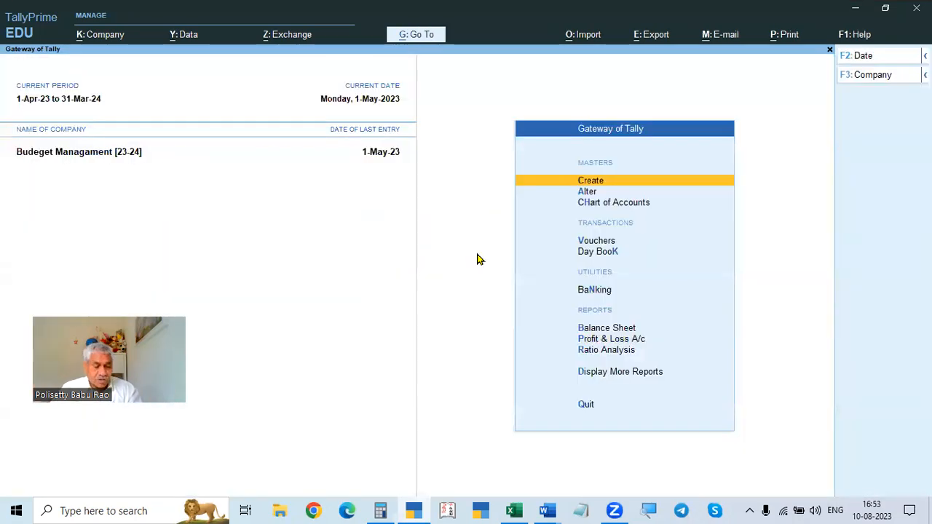
click(593, 341)
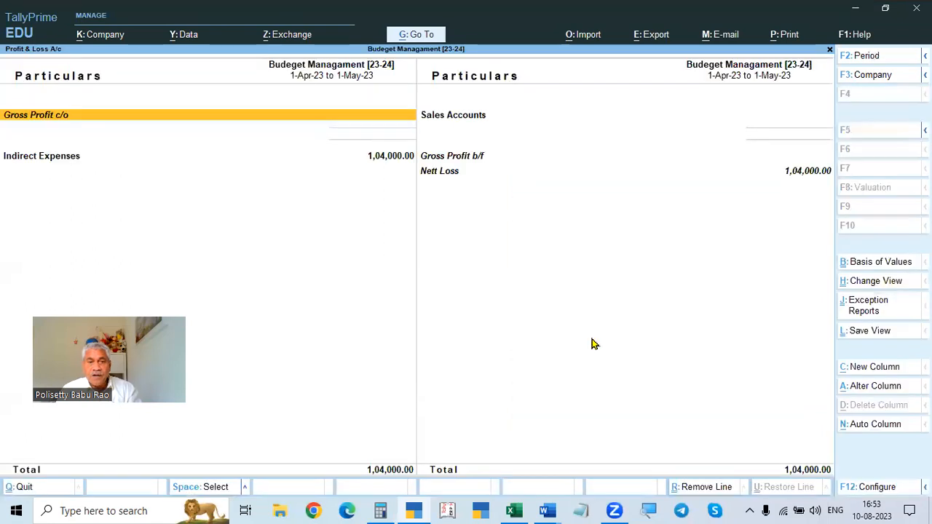
key(Down)
key(Return)
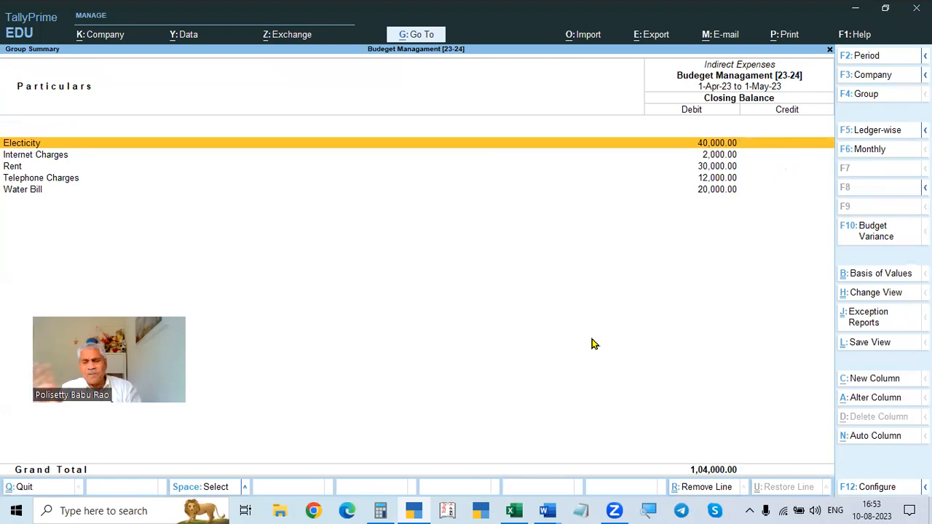
key(Escape)
key(Escape)
key(Escape)
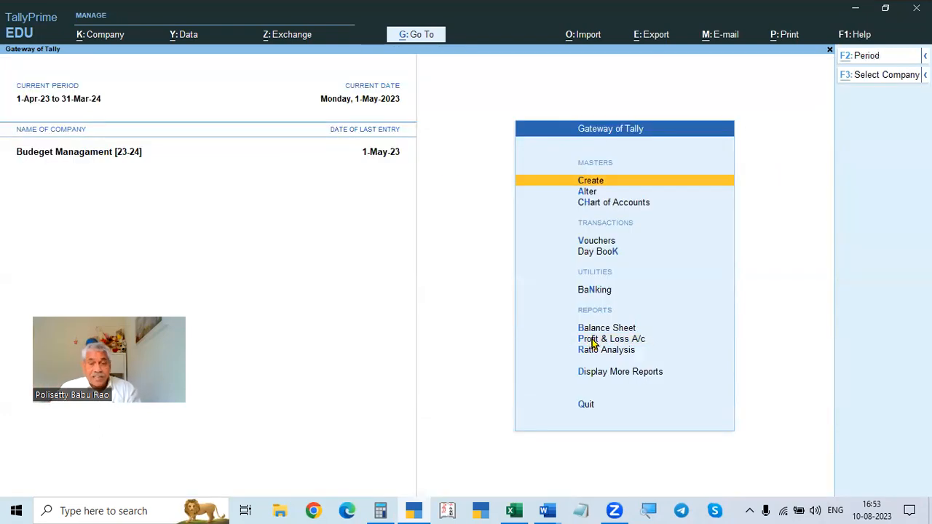
- Read Problem 2 on cost centre budgets in the assignment document
key(alt+Tab)
key(alt+Tab)
scroll(581, 335, down, 7)
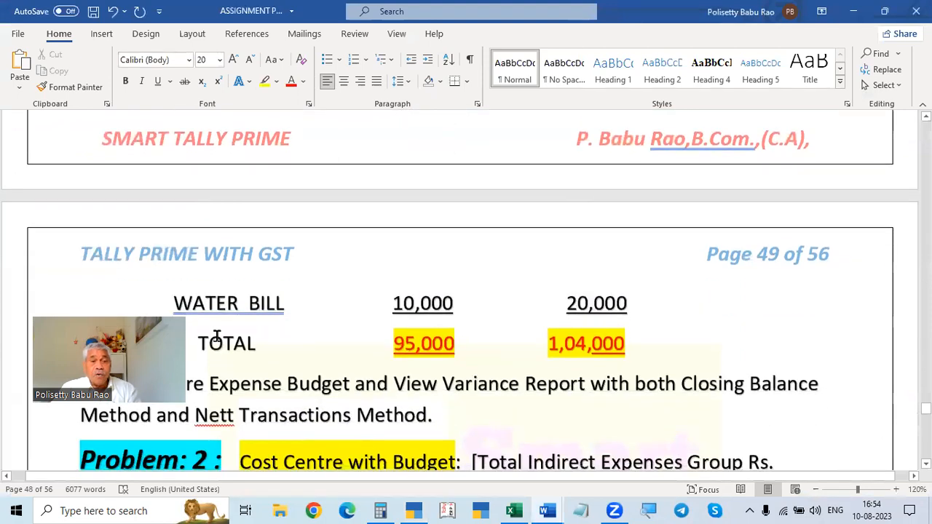
scroll(623, 304, down, 4)
scroll(620, 303, up, 1)
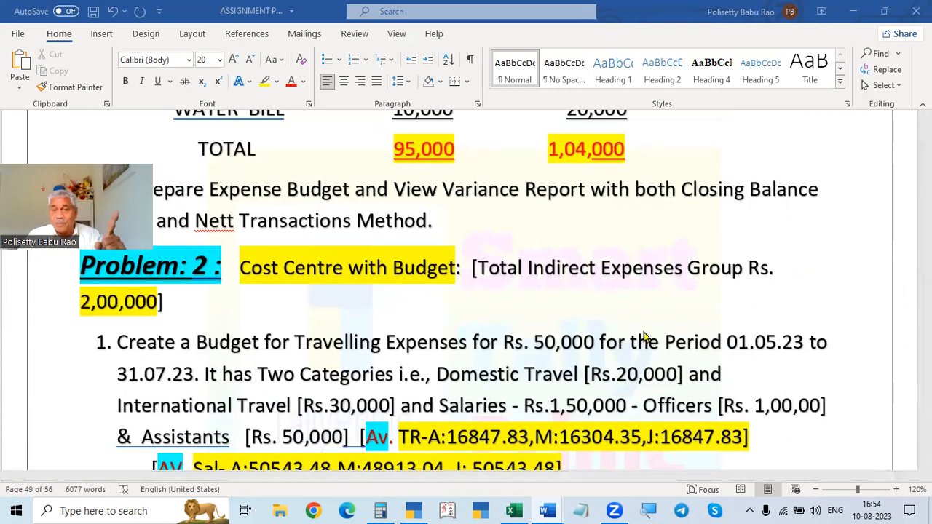
scroll(583, 340, down, 1)
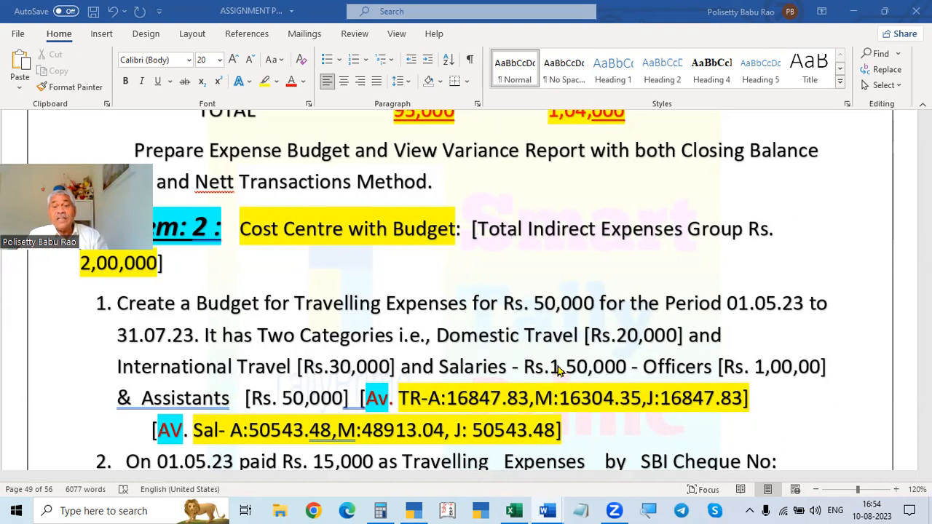
scroll(560, 371, down, 1)
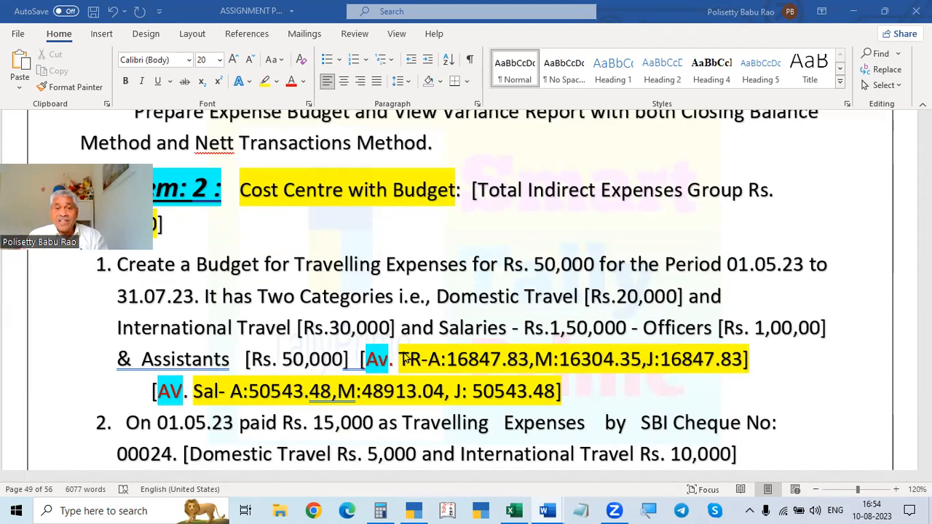
- Switch back to TallyPrime and enable cost centres in the company's features
key(alt+Tab)
key(alt+Tab)
key(Tab)
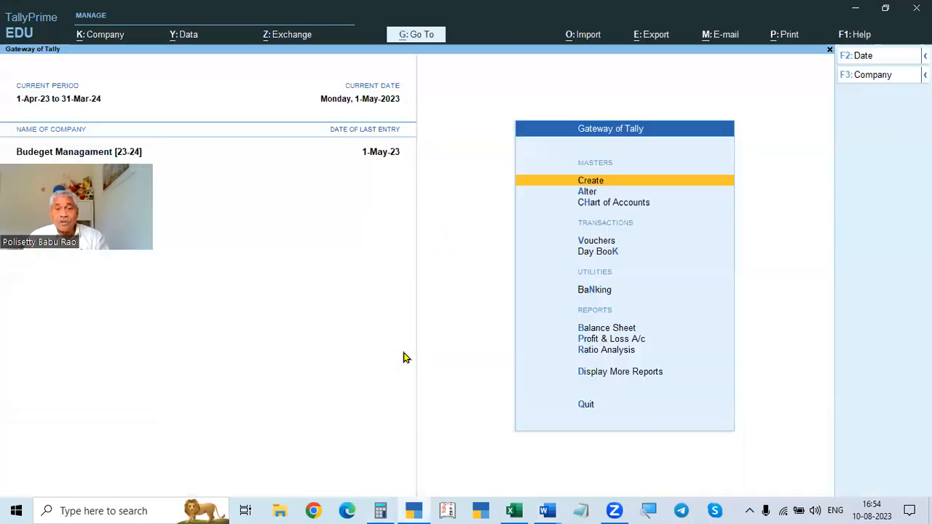
key(F11)
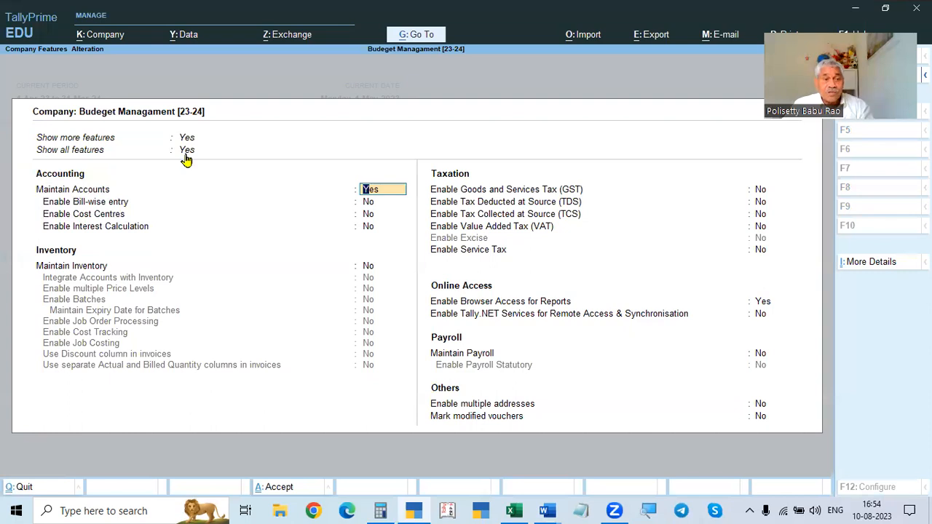
click(78, 218)
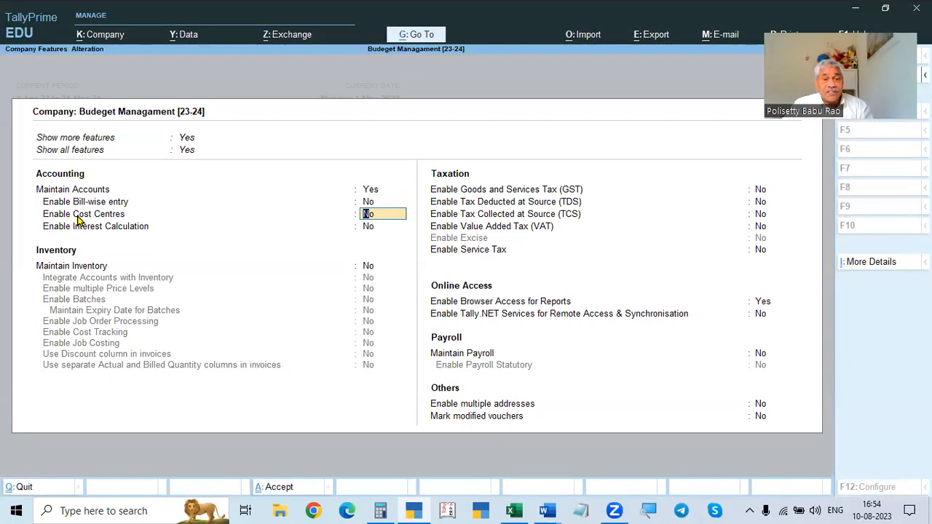
text(y)
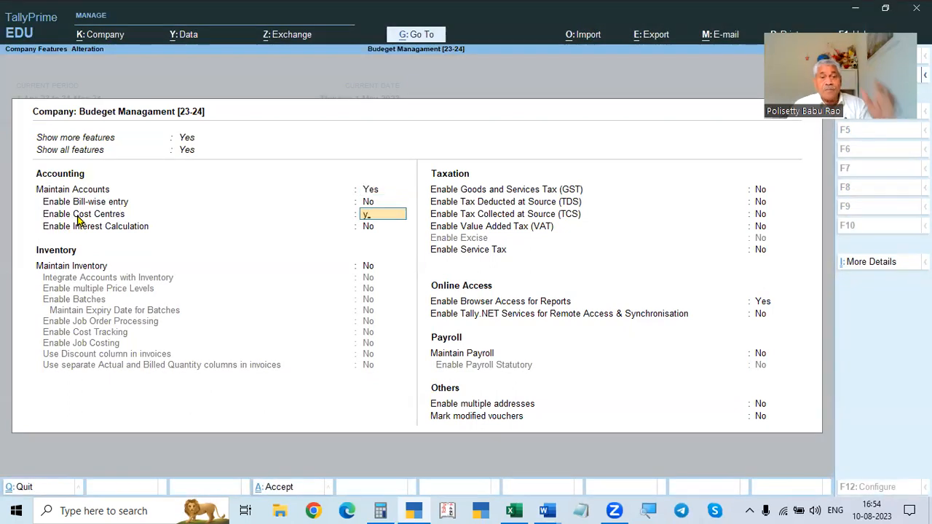
key(Return)
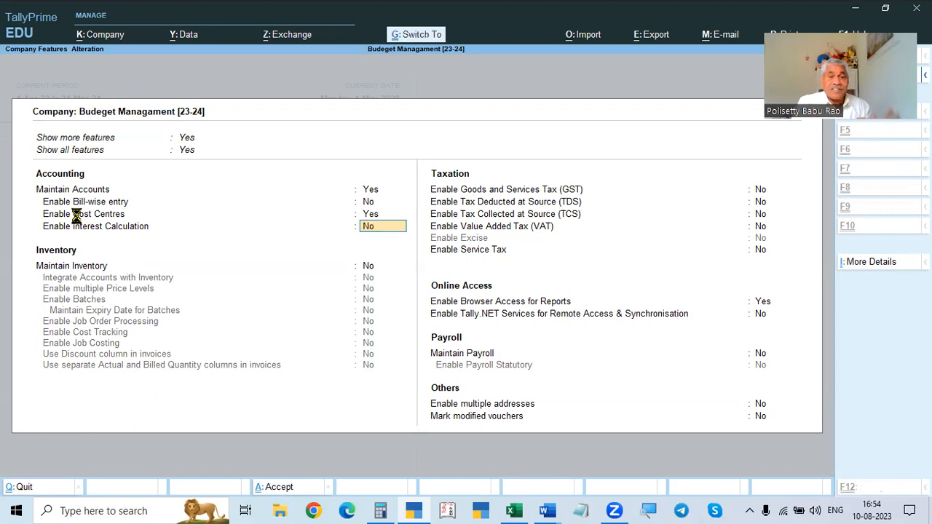
key(Return)
- Open the Sales ledger for alteration and decline to quit it
key(Down)
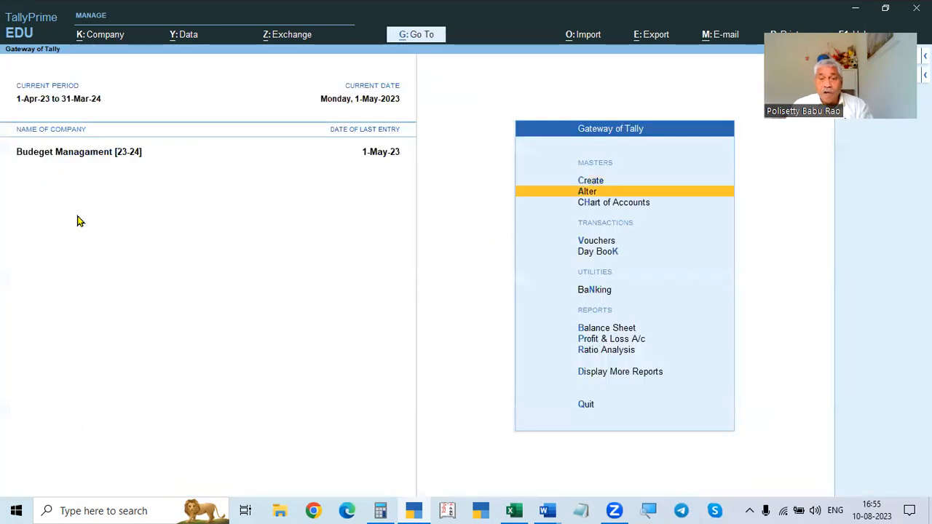
key(Return)
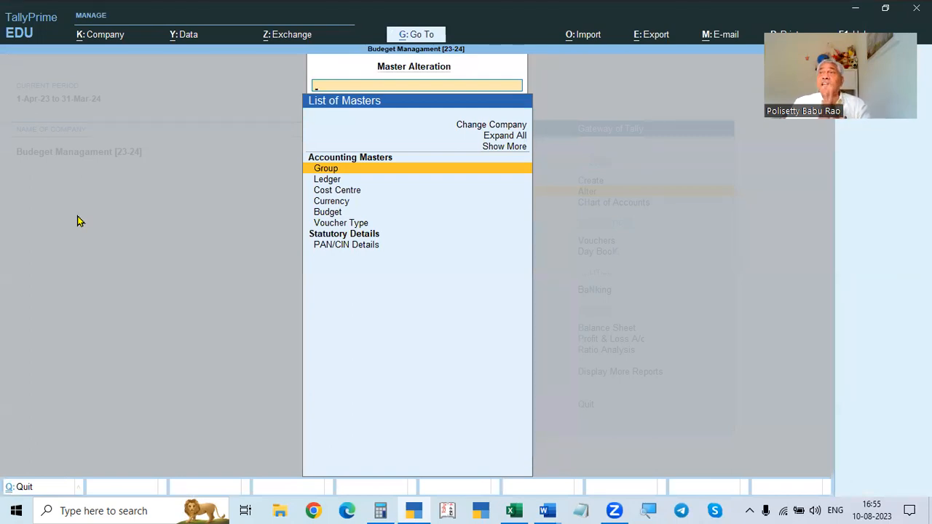
key(Down)
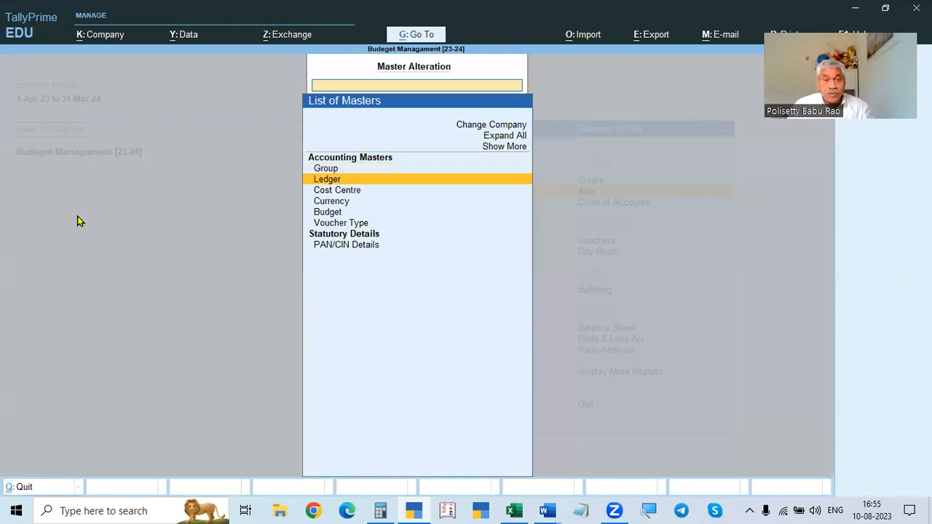
key(Return)
key(Down)
key(Down)
key(Down)
key(Down)
key(Down)
key(Down)
key(Down)
key(Down)
key(Down)
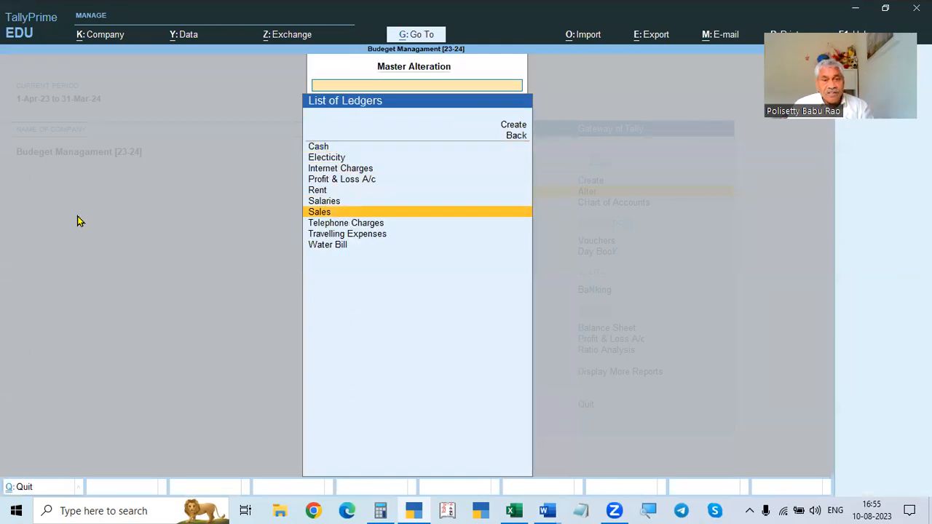
key(Up)
key(Up)
key(Up)
key(Return)
key(BackSpace)
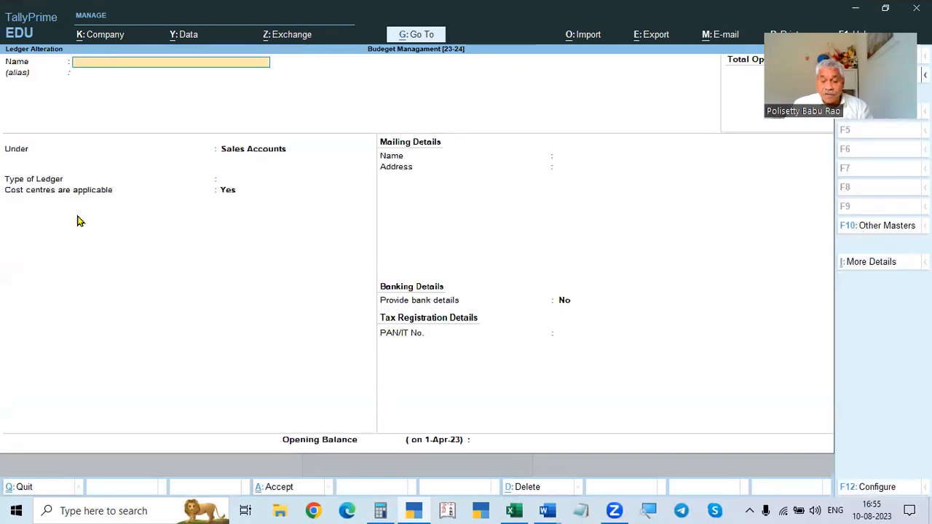
key(Escape)
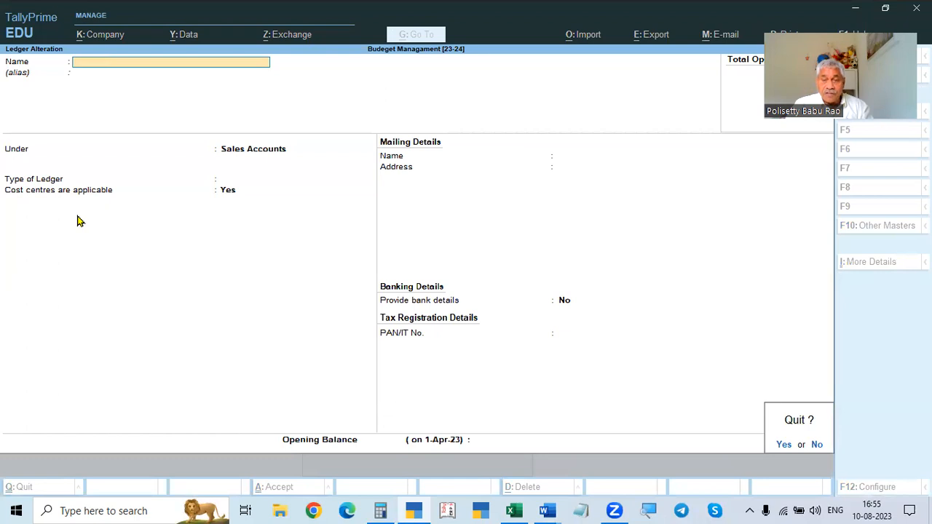
key(n)
- Turn off applying cost centres in the ledger configuration and leave the ledger without saving
key(F12)
key(Down)
key(Down)
key(Down)
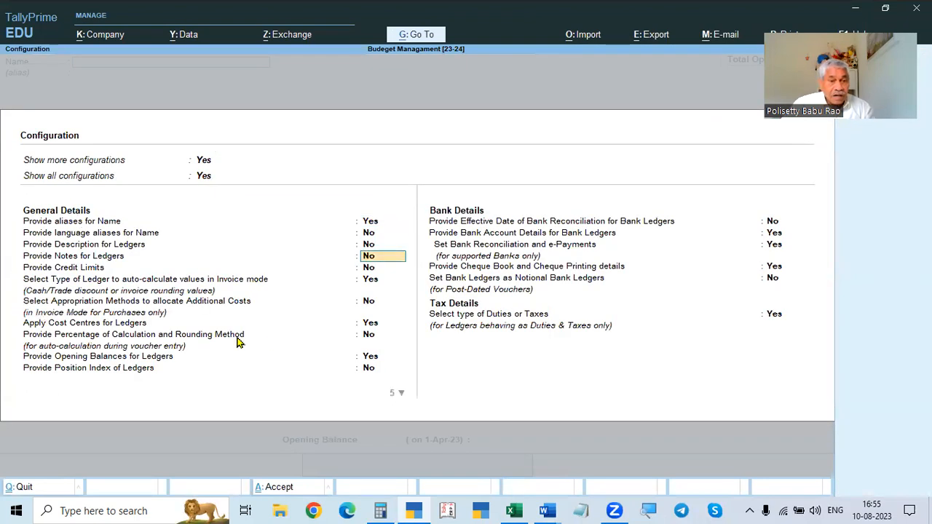
click(378, 327)
key(n)
key(ctrl+a)
key(Escape)
key(Escape)
key(Escape)
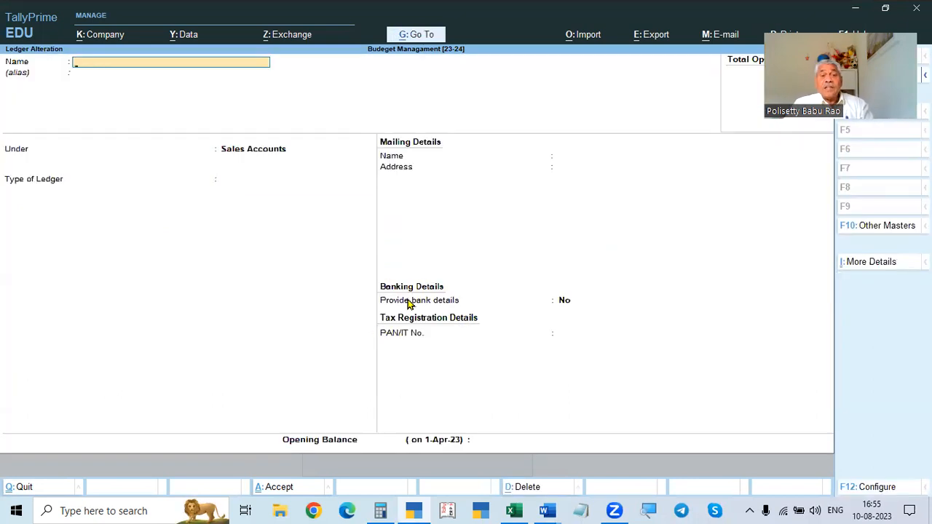
key(Escape)
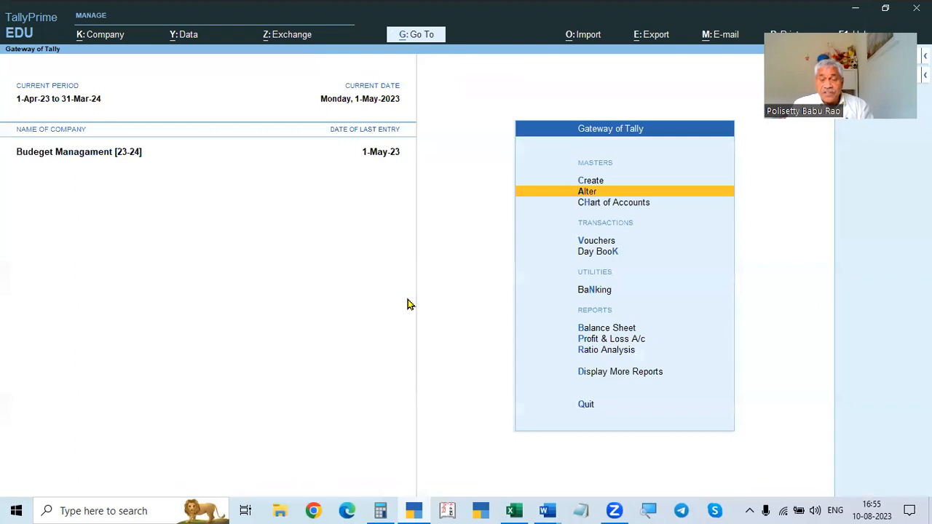
- Check the company's cost centre feature setting and close the features screen
key(F11)
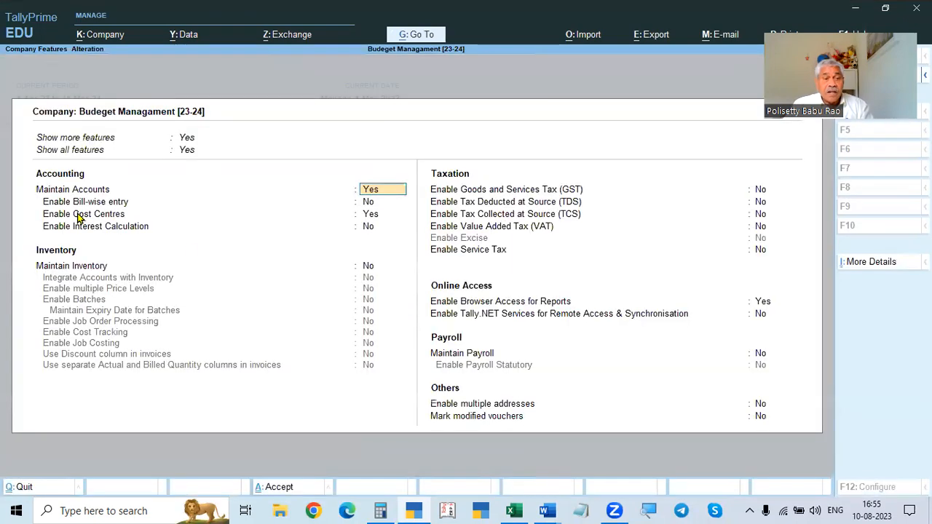
key(Escape)
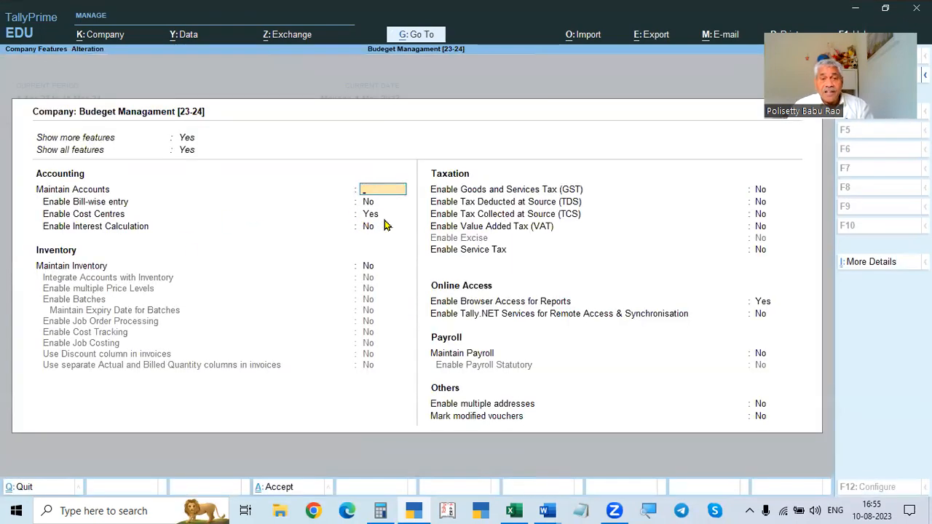
key(Escape)
- Alter the Electicity ledger, enabling cost centres for ledgers in the configuration, save it and return to the Gateway
key(Down)
key(Return)
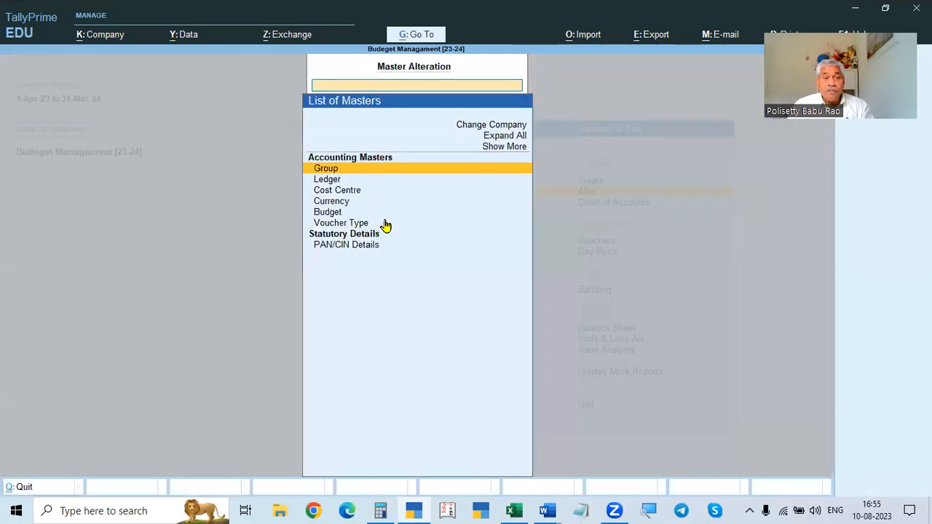
key(Down)
key(Return)
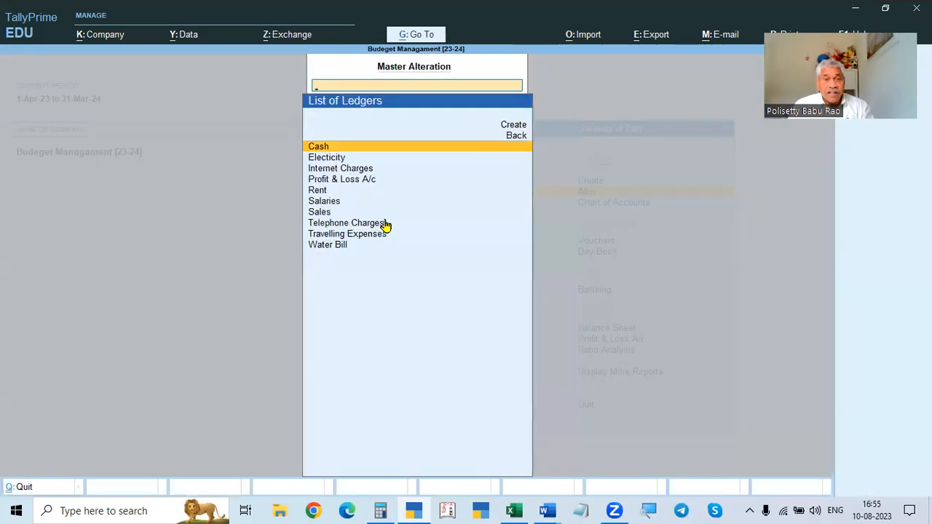
key(Down)
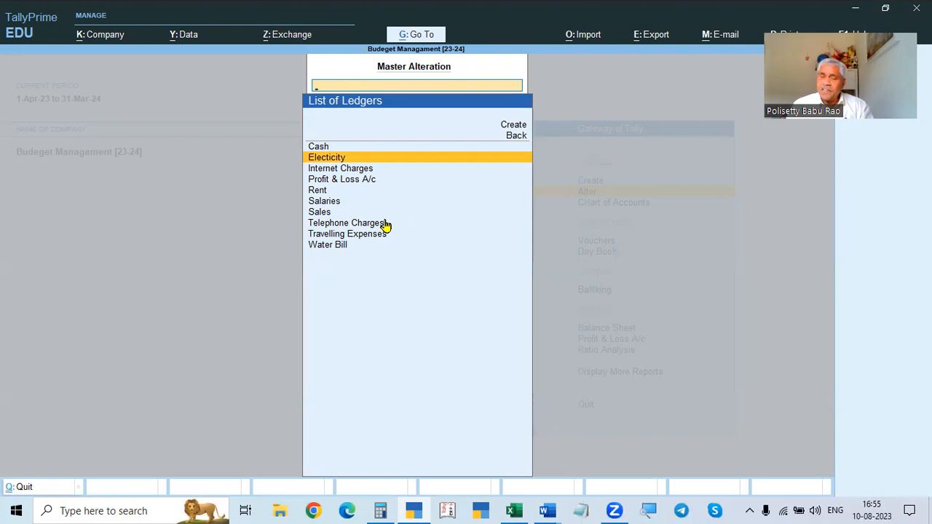
key(Return)
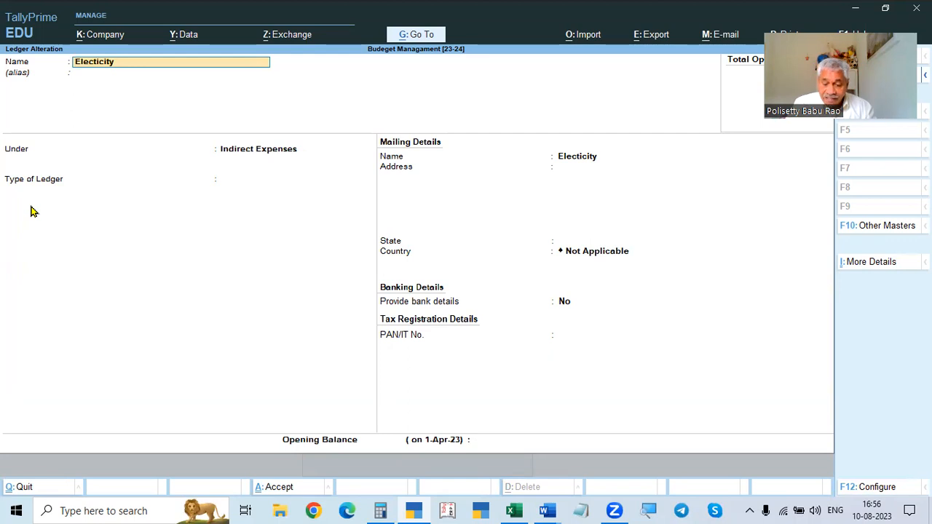
key(F12)
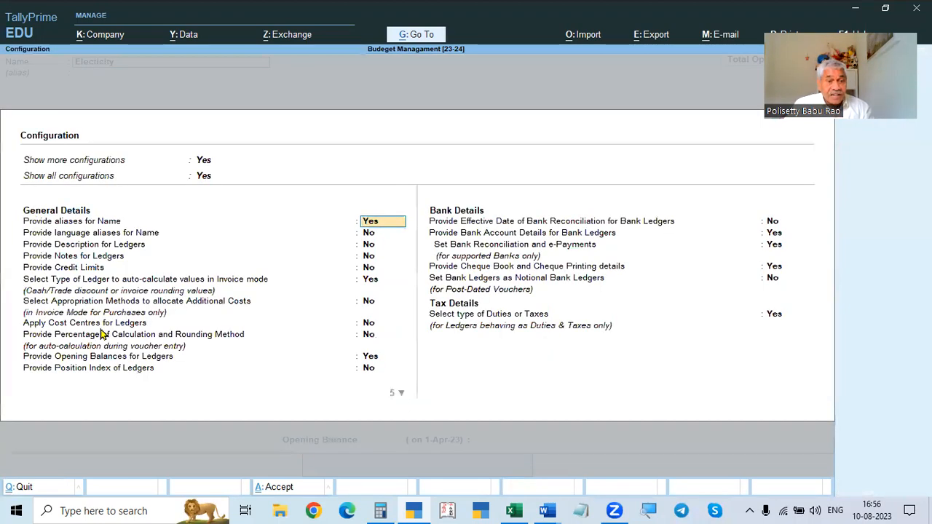
click(370, 324)
text(y)
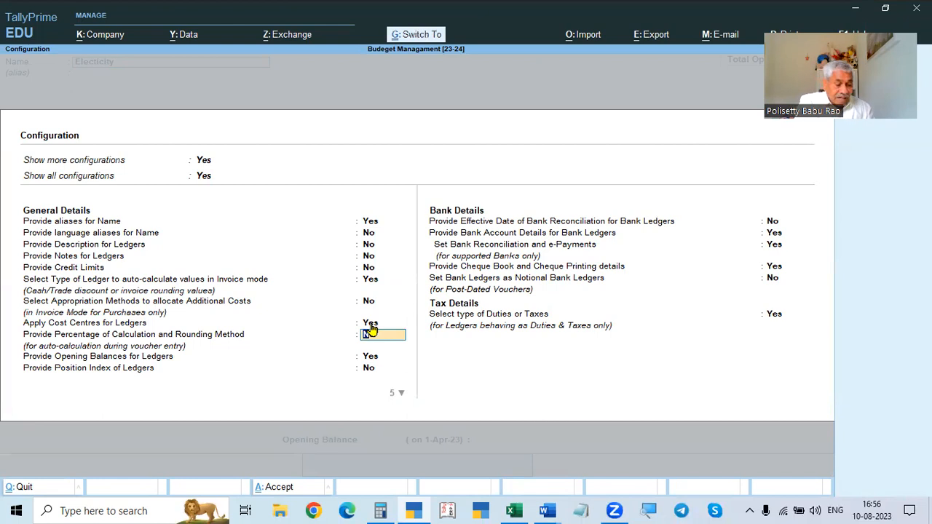
key(ctrl+a)
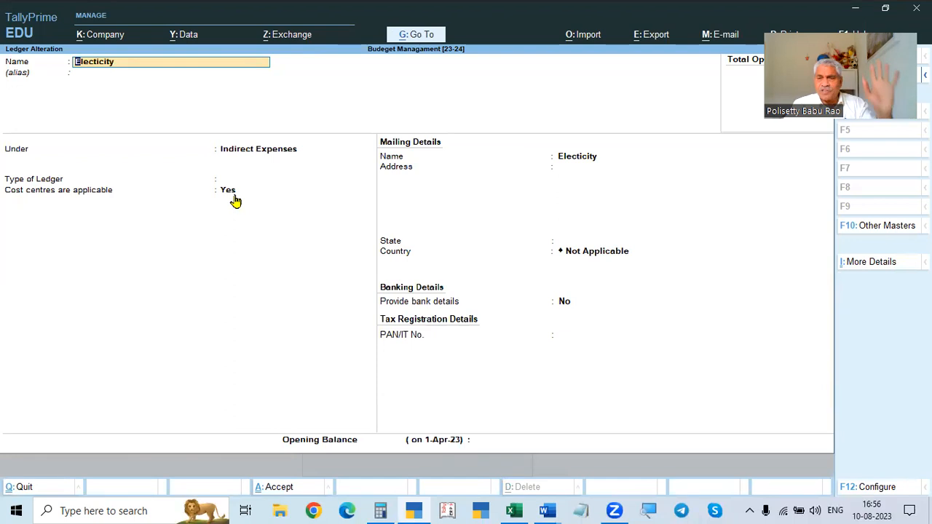
key(Return)
key(Return)
key(Return)
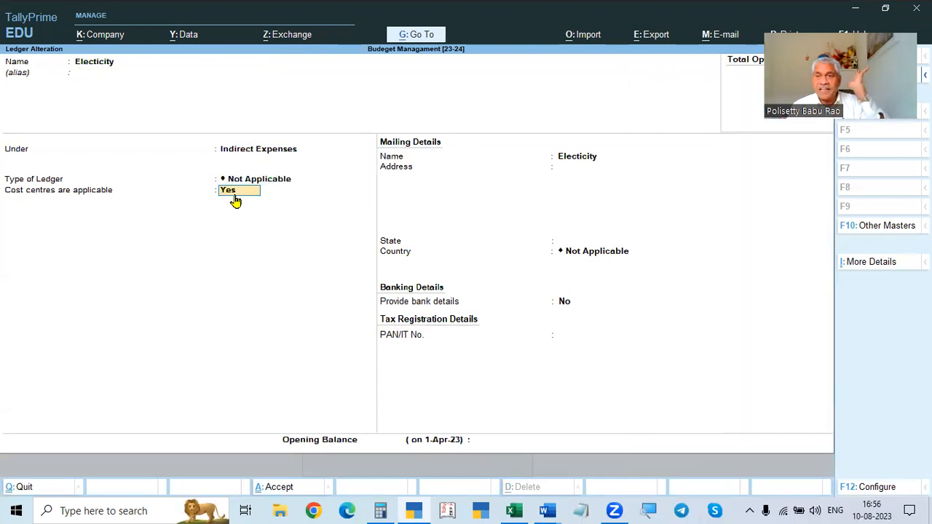
key(Return)
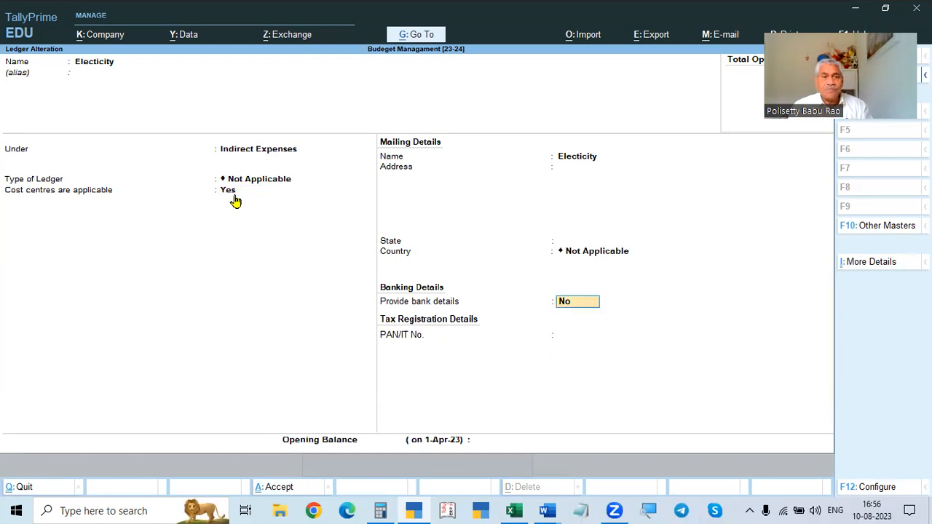
key(ctrl+a)
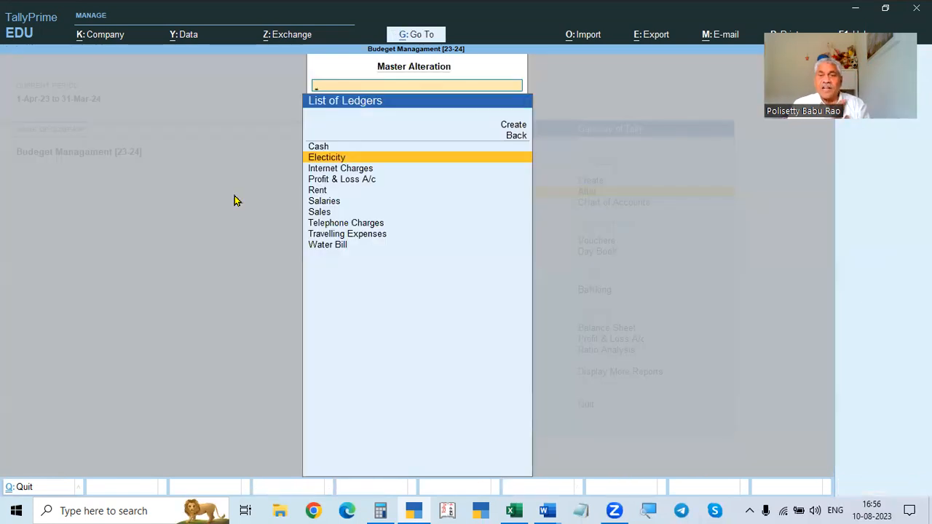
key(Escape)
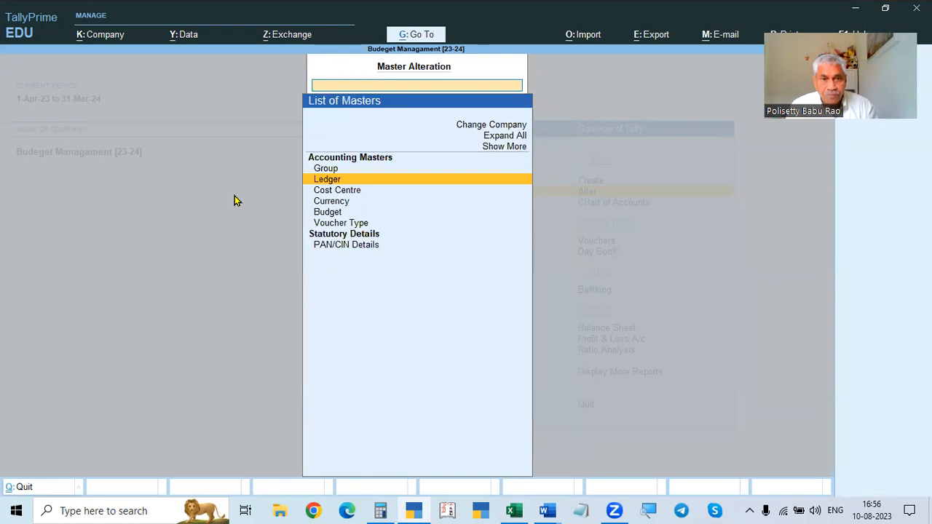
key(Escape)
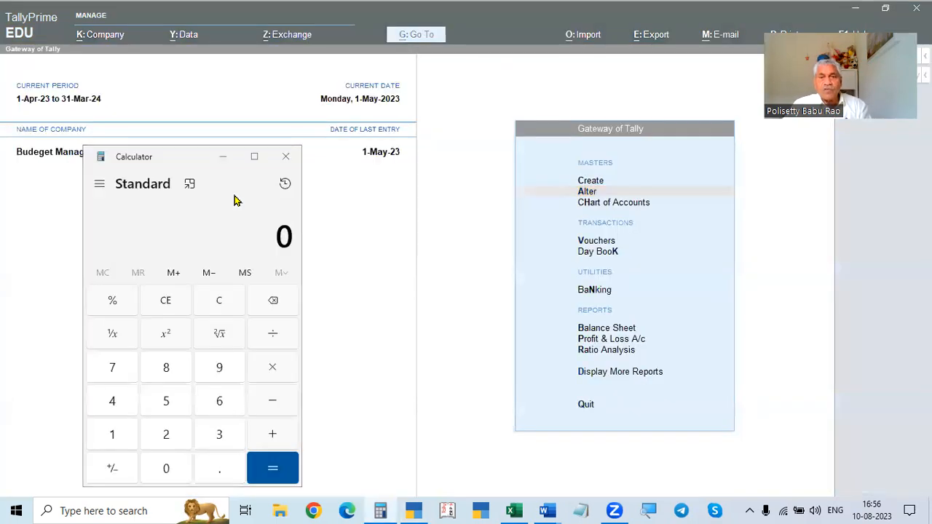
key(Escape)
key(Escape)
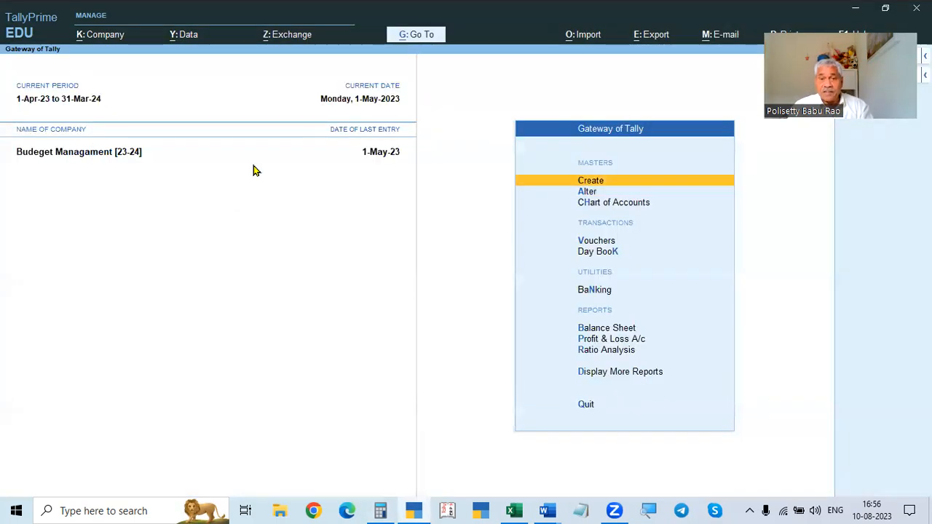
- Start creating a new budget from budget alteration, named Expense Budget[23-24] under Primary
key(Down)
key(Return)
key(Down)
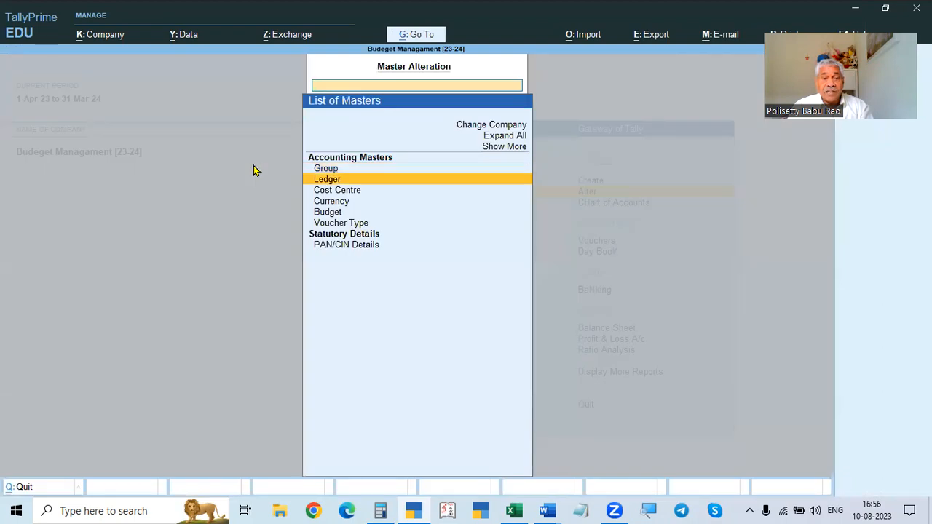
key(Down)
key(Down)
key(Down)
key(Return)
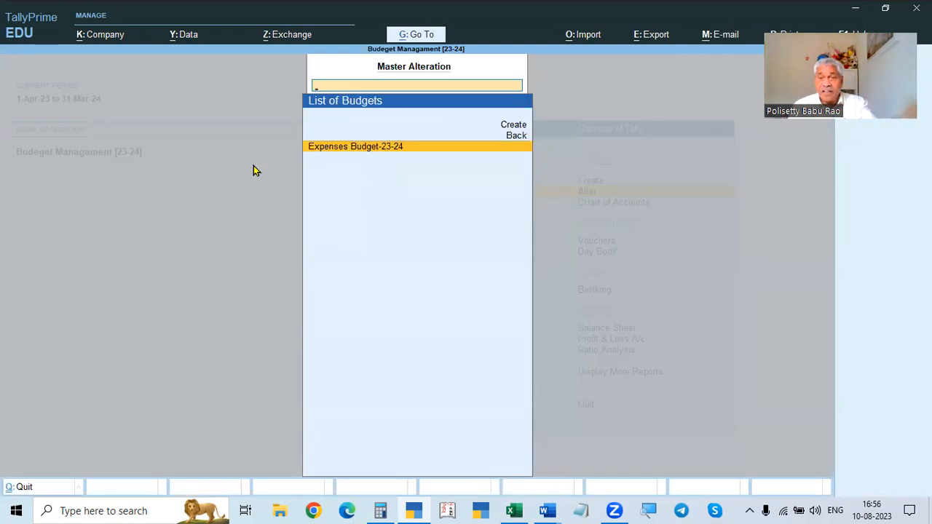
key(Up)
key(Up)
key(Return)
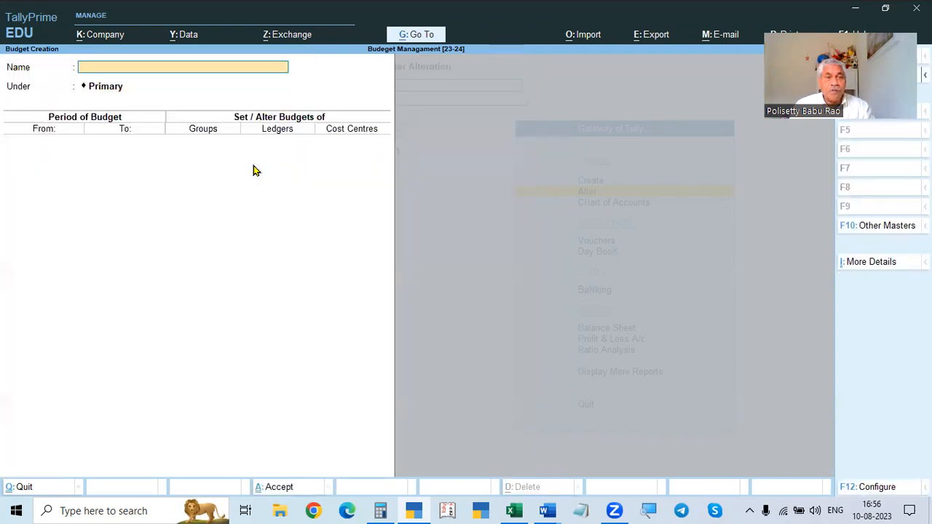
text(Expense)
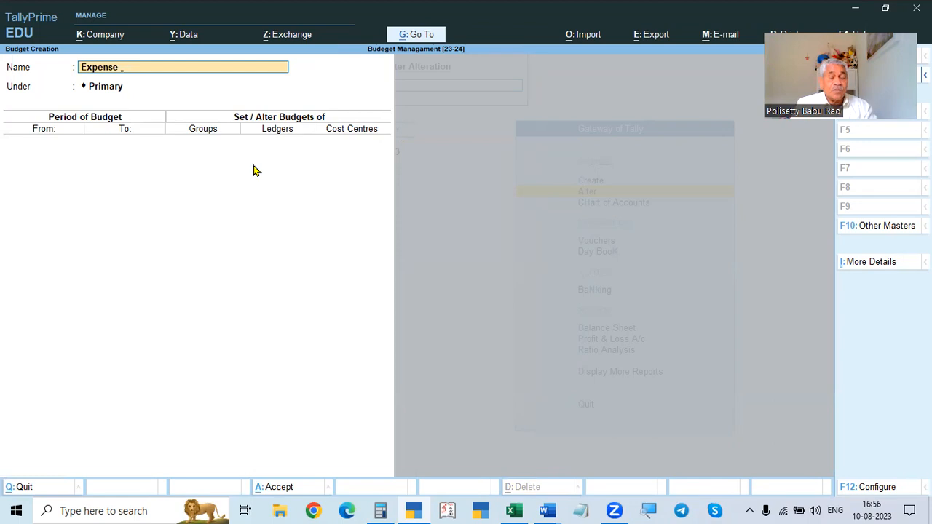
text( Budget[23-24)
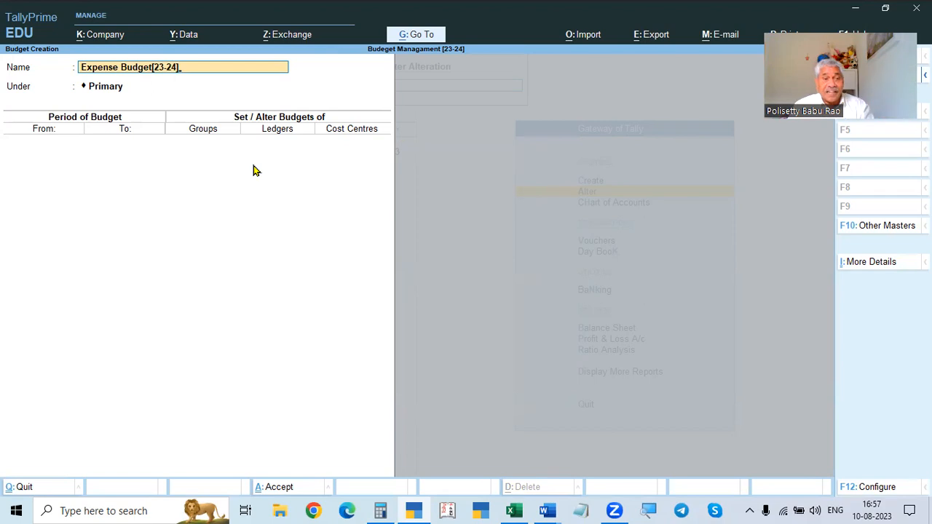
key(Return)
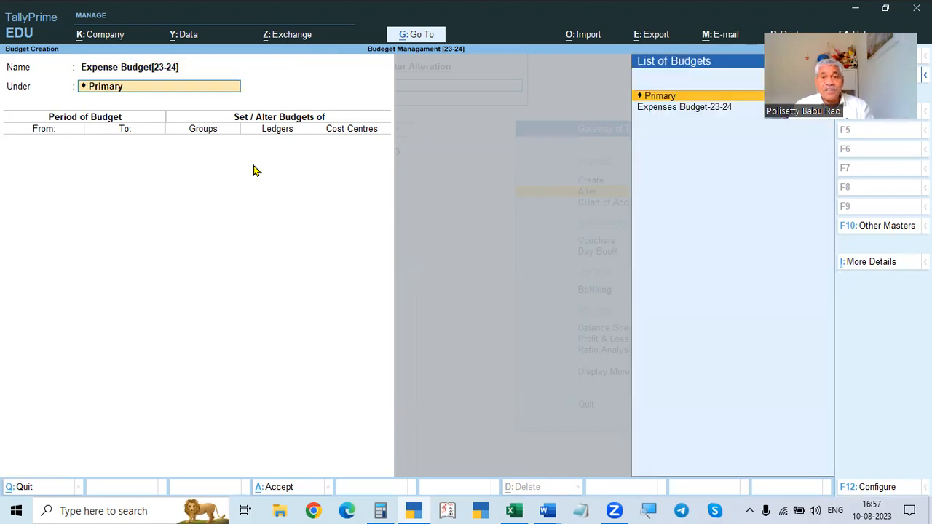
key(Return)
key(ctrl+n)
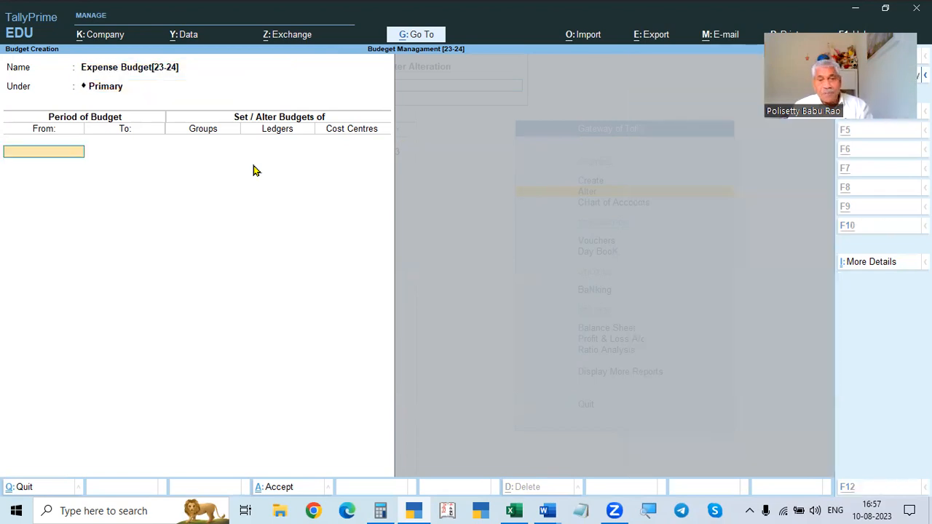
- Check the assignment, then set the budget period from 1-May-23 to 31-Jul-23 and choose to set group budgets
key(alt+Tab)
scroll(299, 198, down, 1)
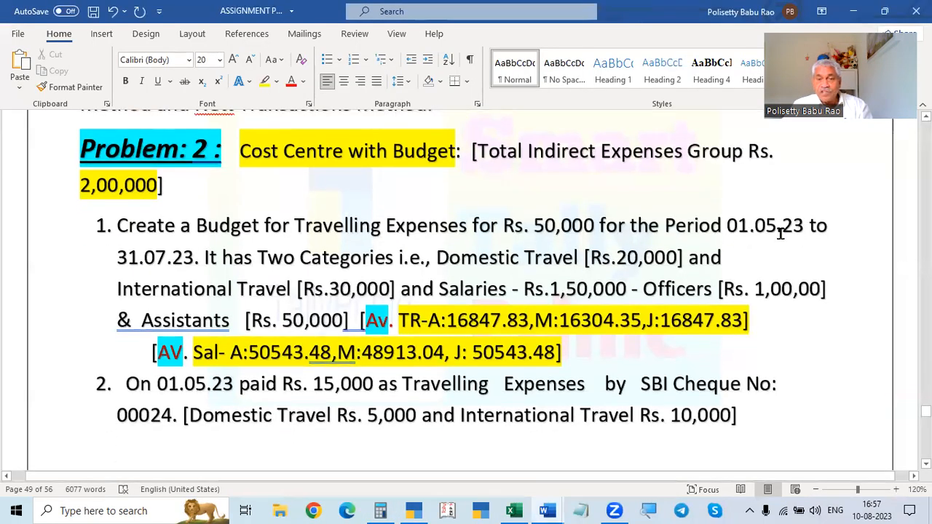
key(alt+Tab)
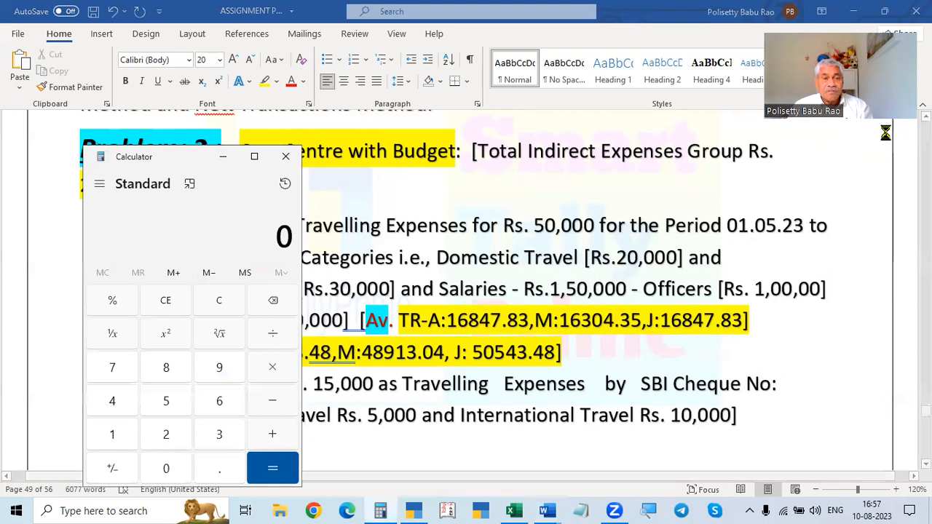
key(alt+Tab)
text(1-5)
key(Return)
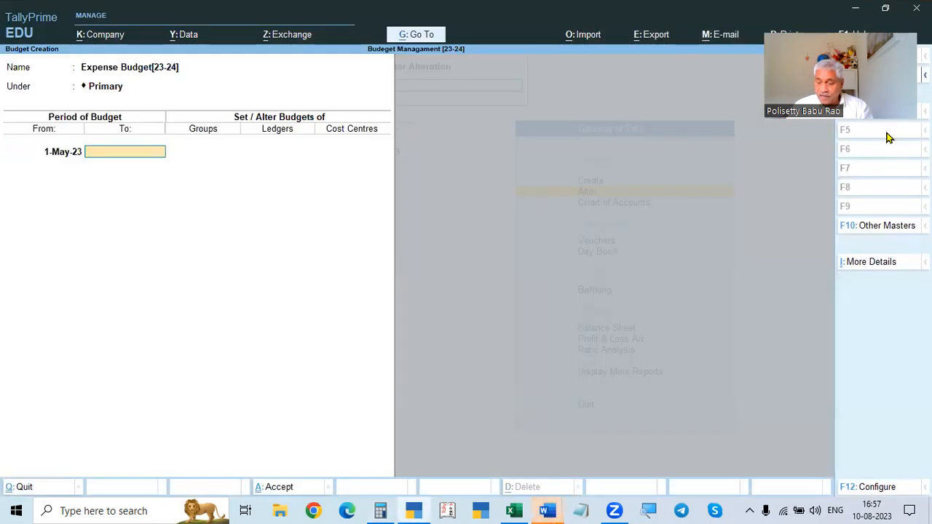
text(31-7)
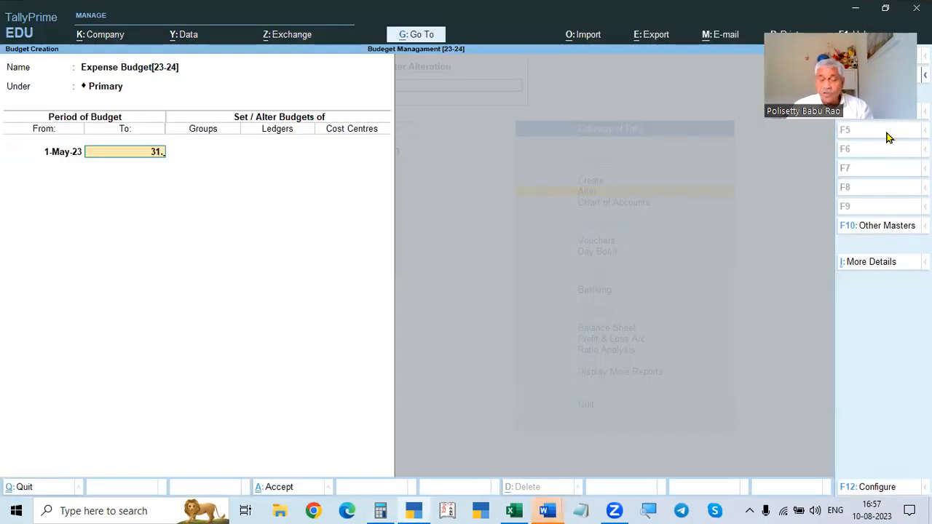
key(Return)
text(y)
key(Return)
key(XF86Calculator)
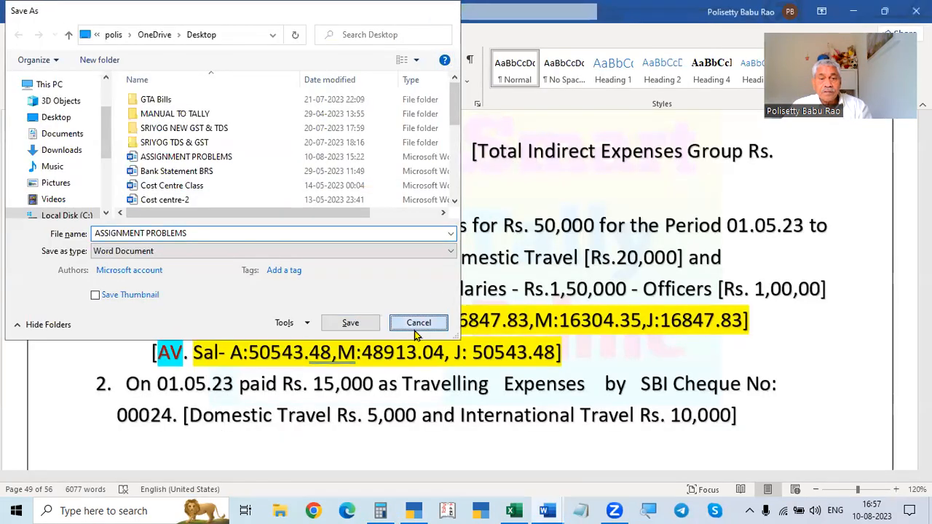
click(415, 328)
scroll(270, 187, down, 1)
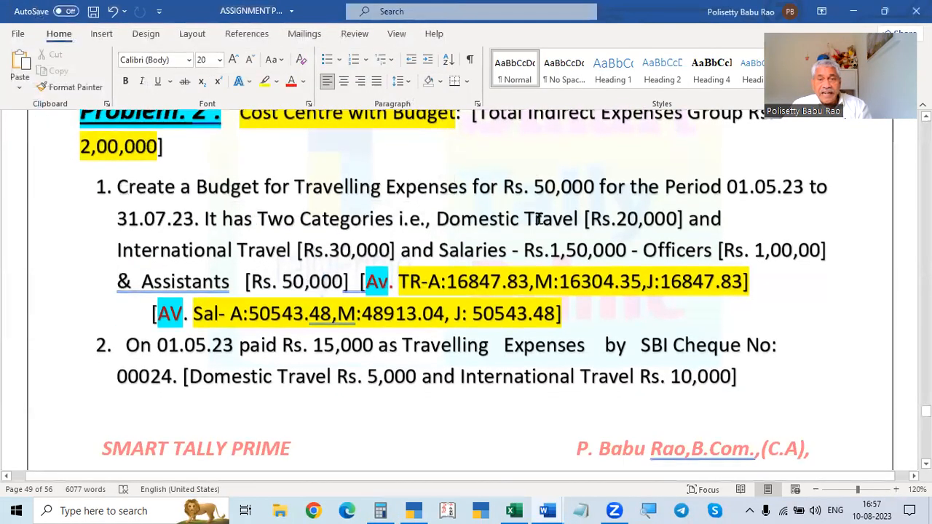
scroll(524, 168, up, 2)
key(alt+Tab)
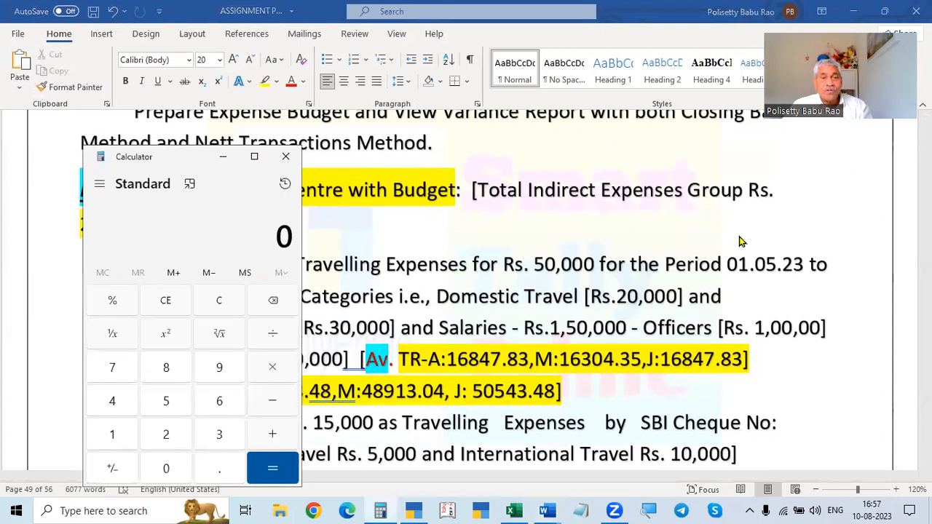
key(alt+Tab)
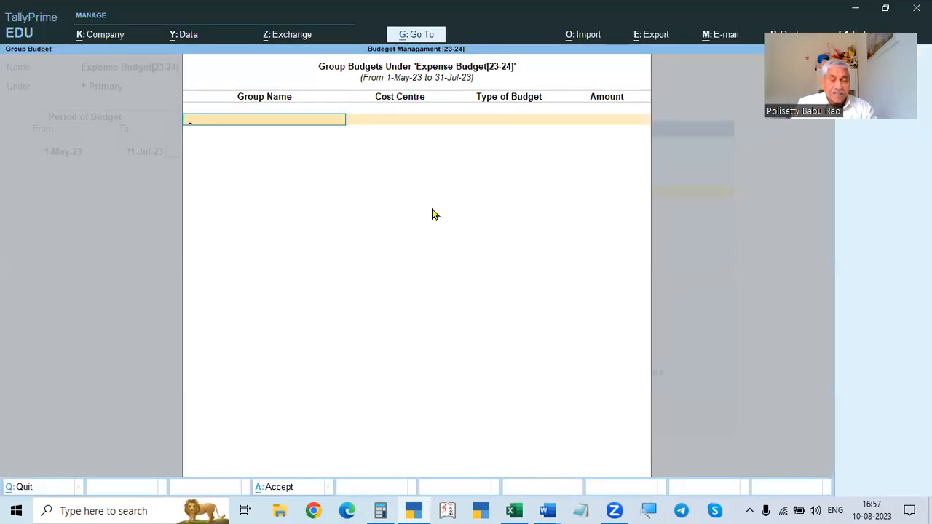
- Add a group budget for Indirect Expenses with no cost centre, based On Nett Transactions
text(Ind)
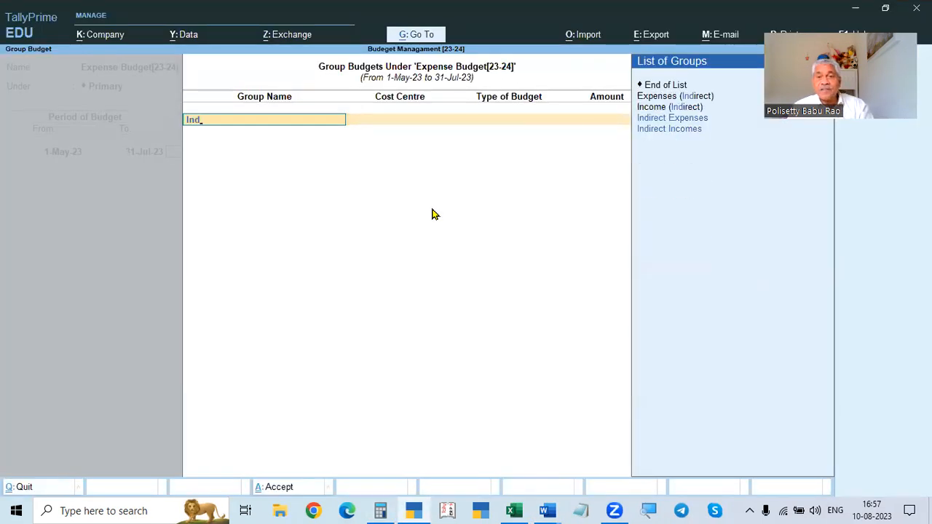
key(Return)
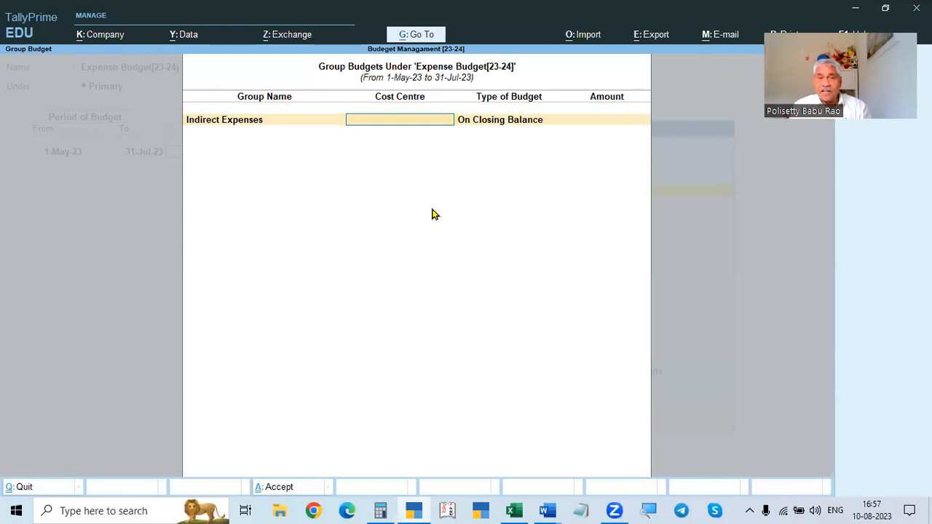
key(Return)
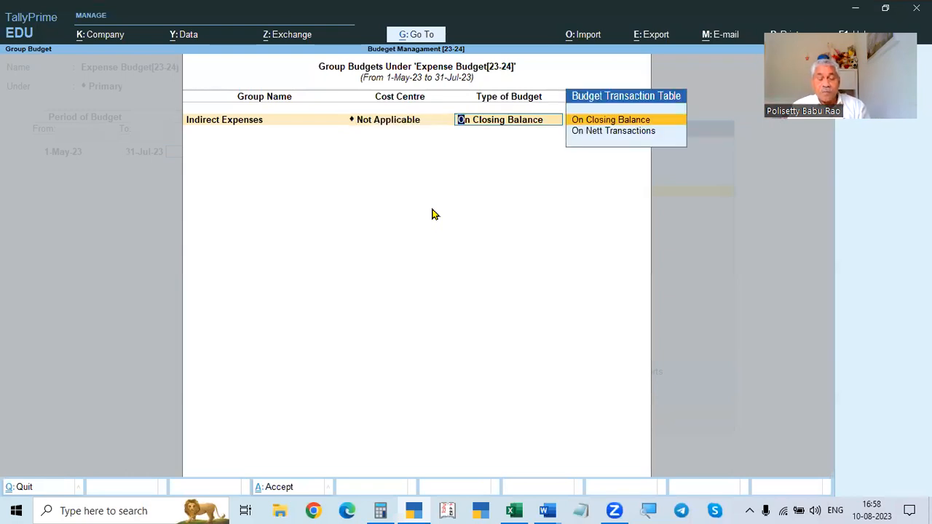
key(Down)
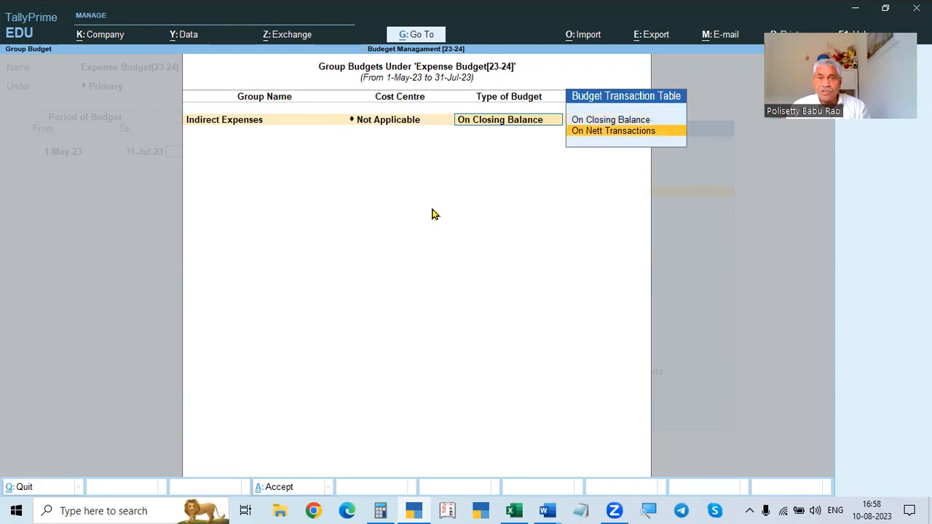
key(Return)
- Review the assignment's budget figures in the document and close the calculator
key(alt+Tab)
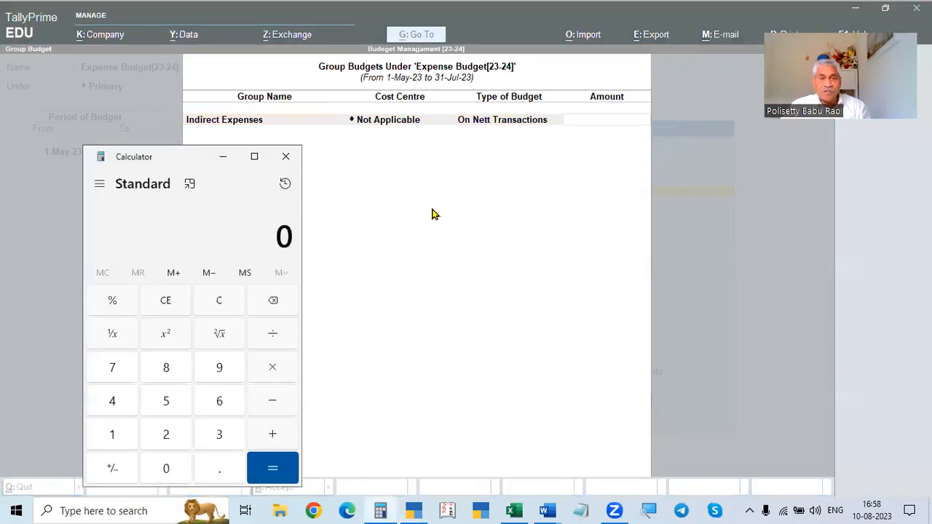
key(alt+Tab)
scroll(426, 223, down, 1)
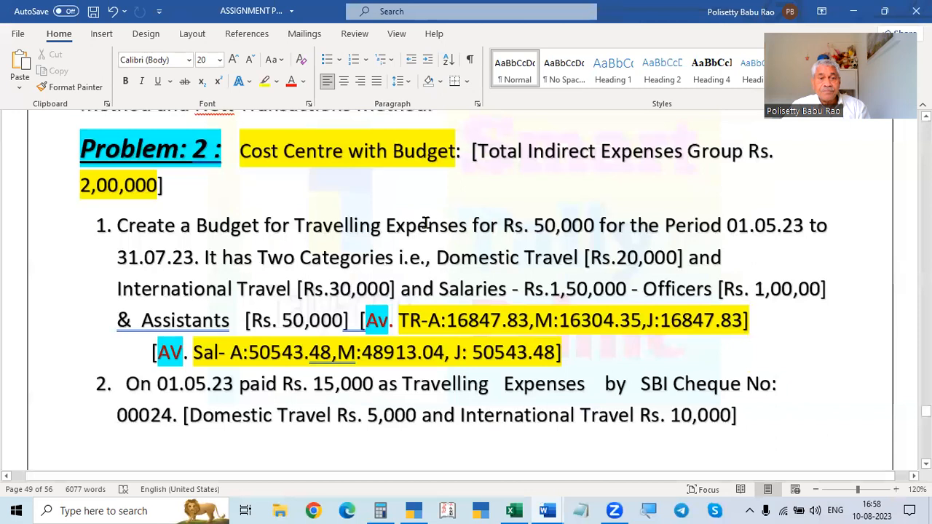
key(alt+Tab)
key(alt+Tab)
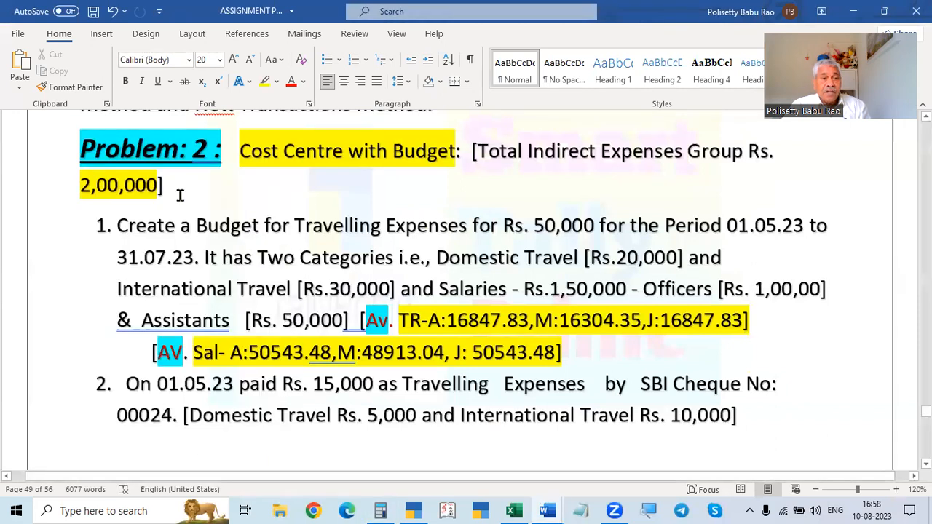
key(alt+Tab)
key(alt+Tab)
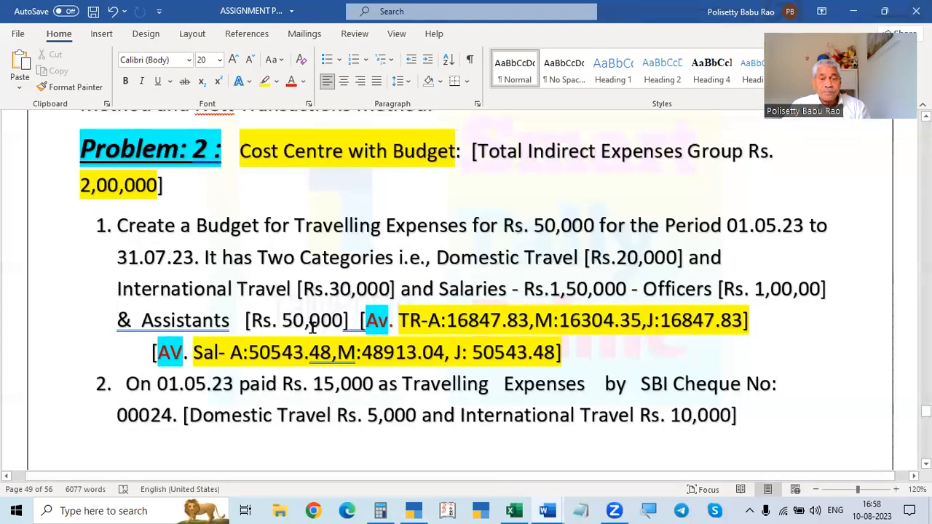
click(380, 510)
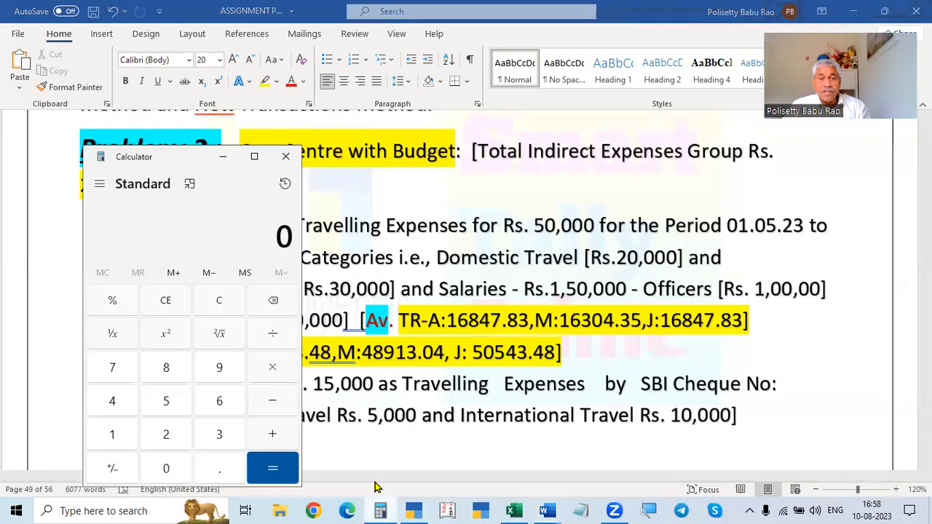
click(286, 157)
key(alt+Tab)
key(alt+Tab)
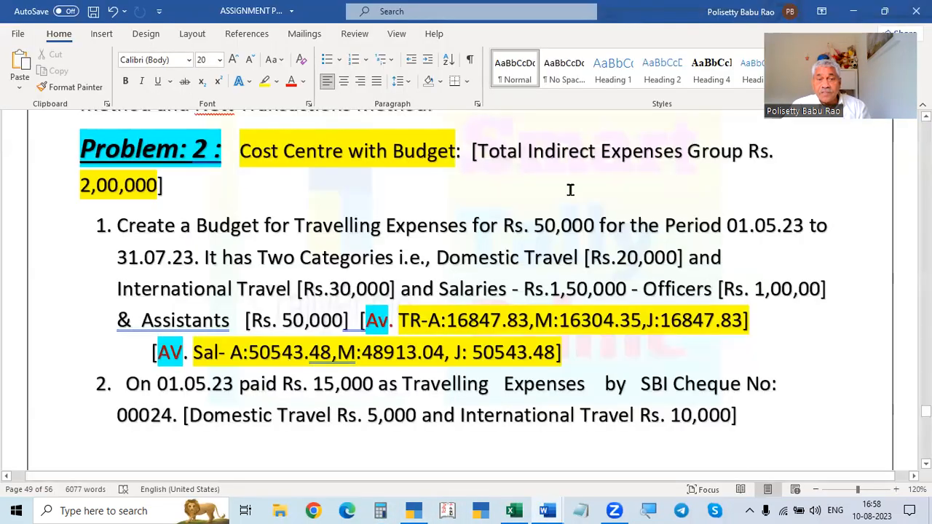
key(alt+Tab)
- Set the Indirect Expenses budget amount to 2,00,000, finish the group list and choose to set ledger budgets
key(BackSpace)
key(BackSpace)
key(BackSpace)
key(BackSpace)
text(200000)
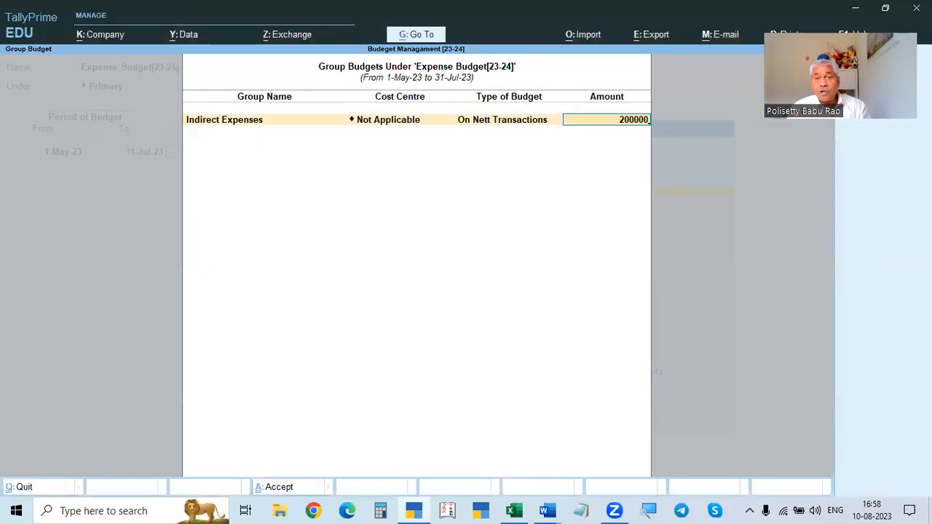
key(Return)
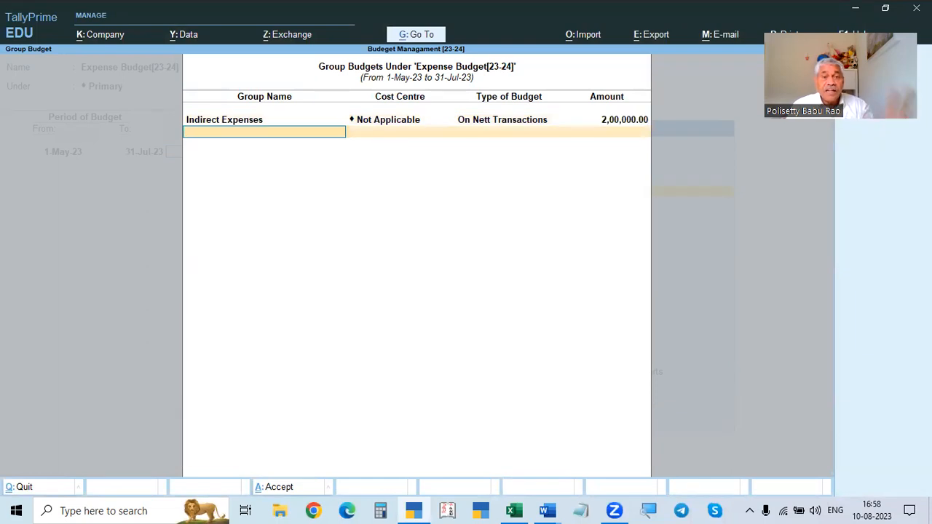
key(Return)
text(y)
key(Return)
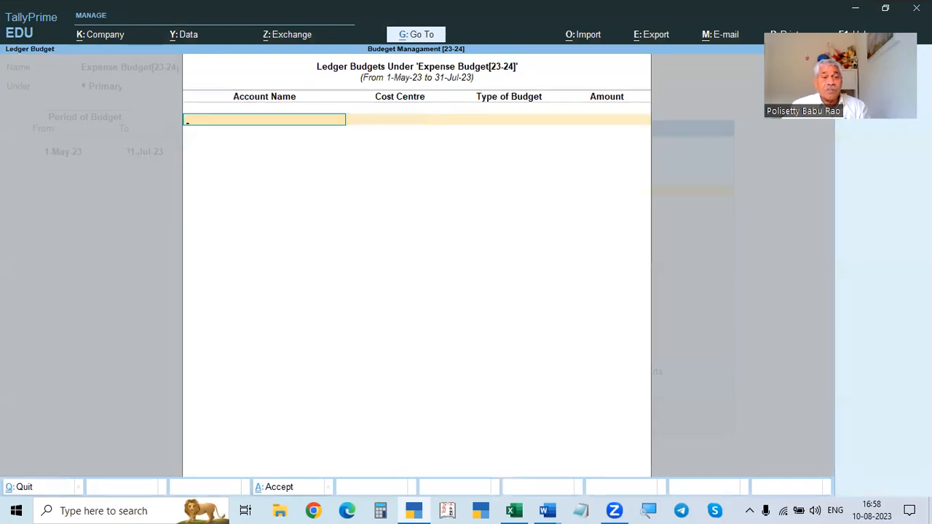
- Add a ledger budget for Travelling Expenses with no cost centre, based On Nett Transactions
key(alt+Tab)
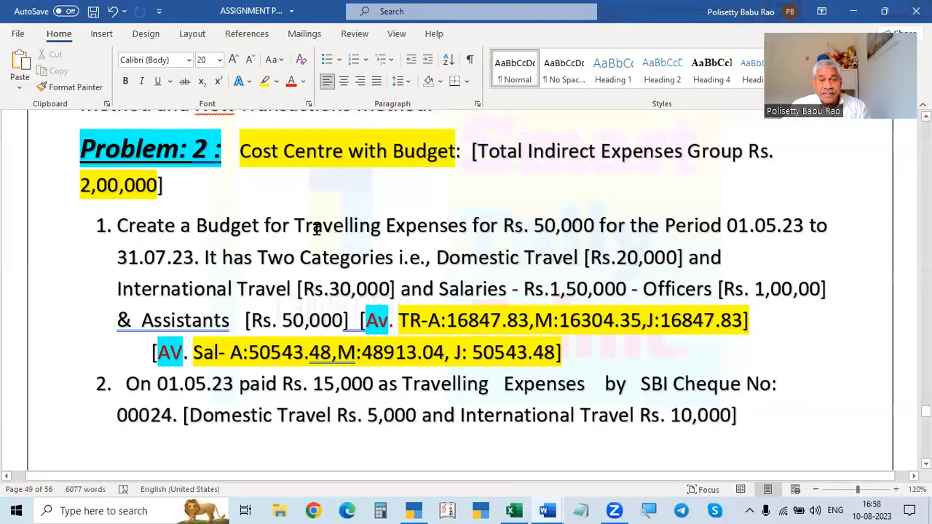
key(alt+Tab)
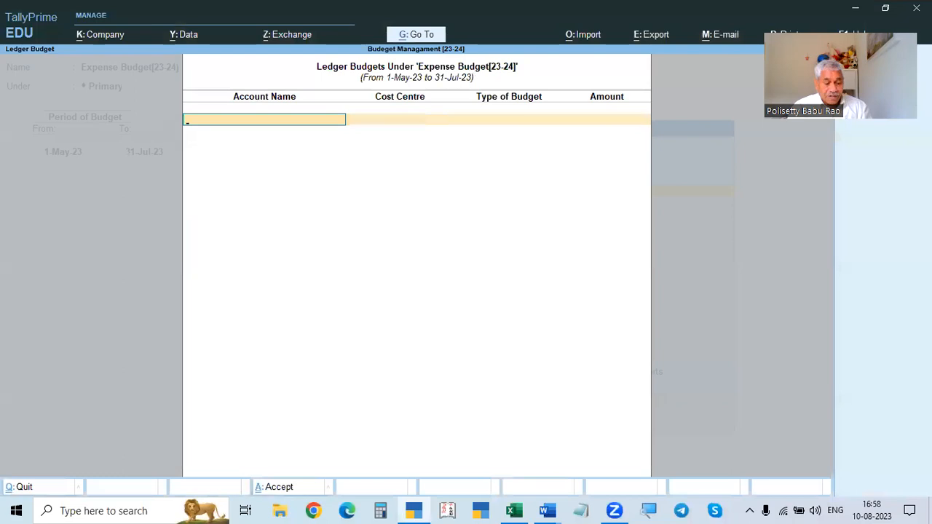
key(Down)
key(Down)
key(Down)
key(Down)
key(Down)
key(Down)
key(Down)
key(Down)
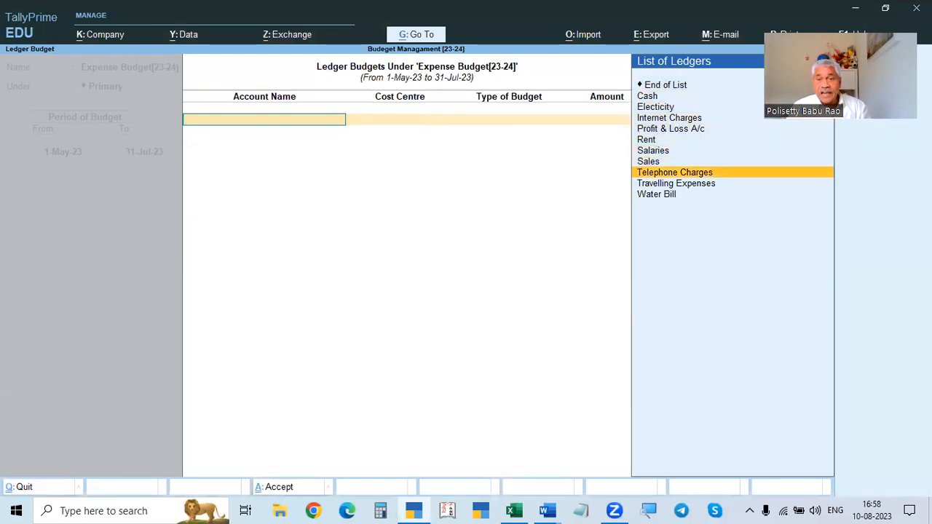
key(Down)
key(Return)
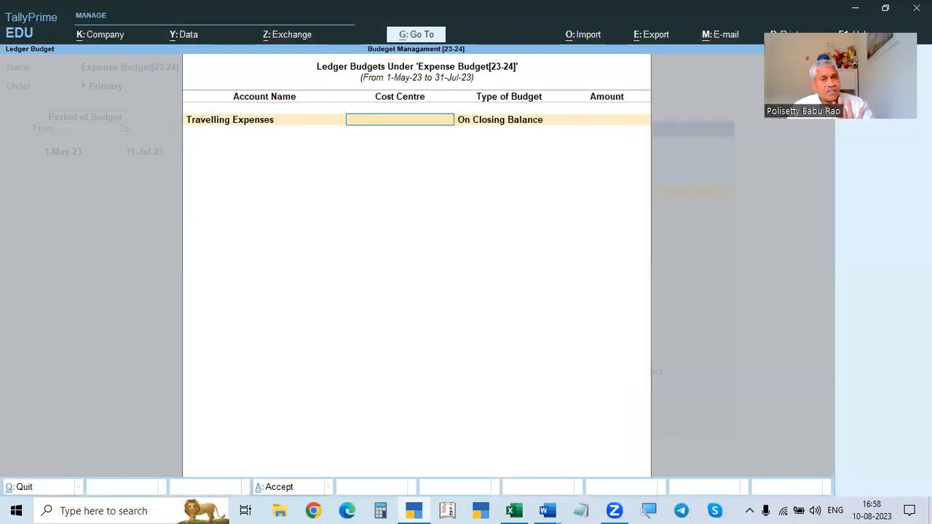
key(Return)
key(Down)
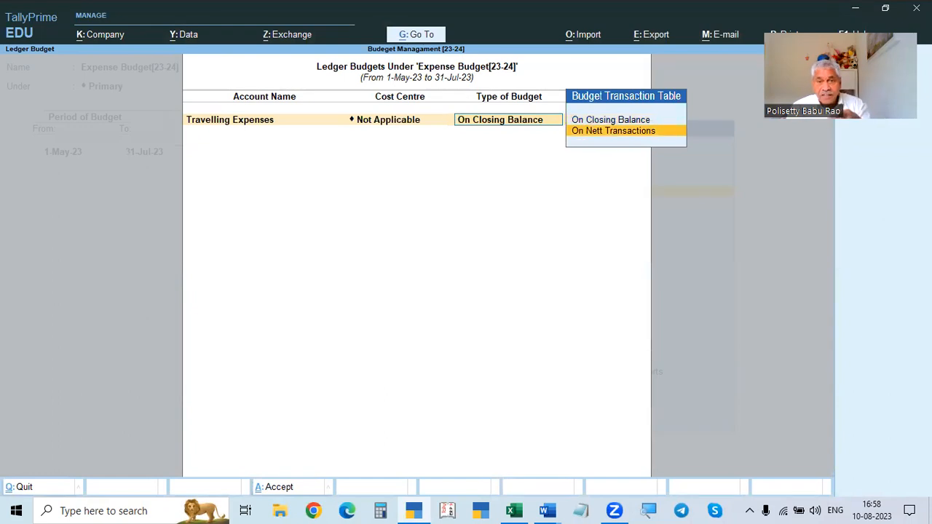
key(Return)
- Check the Travelling Expenses budget amount in the assignment document
key(alt+Tab)
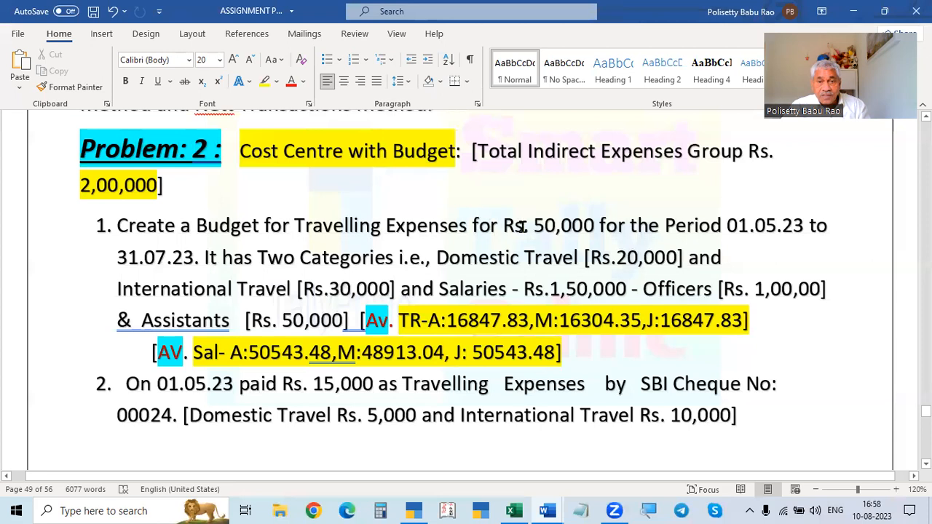
drag(532, 226, 597, 226)
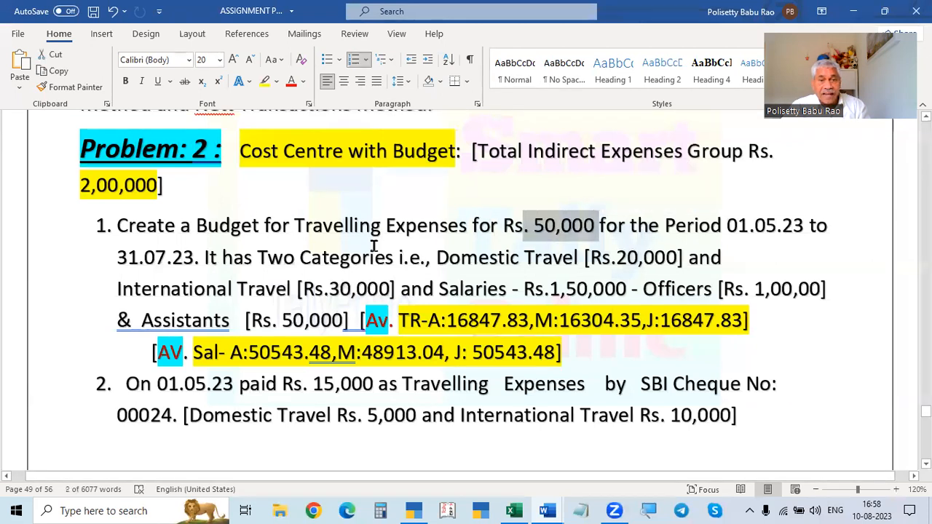
- Set the Travelling Expenses ledger budget amount to 50,000
key(alt+Tab)
text(50,000)
key(Return)
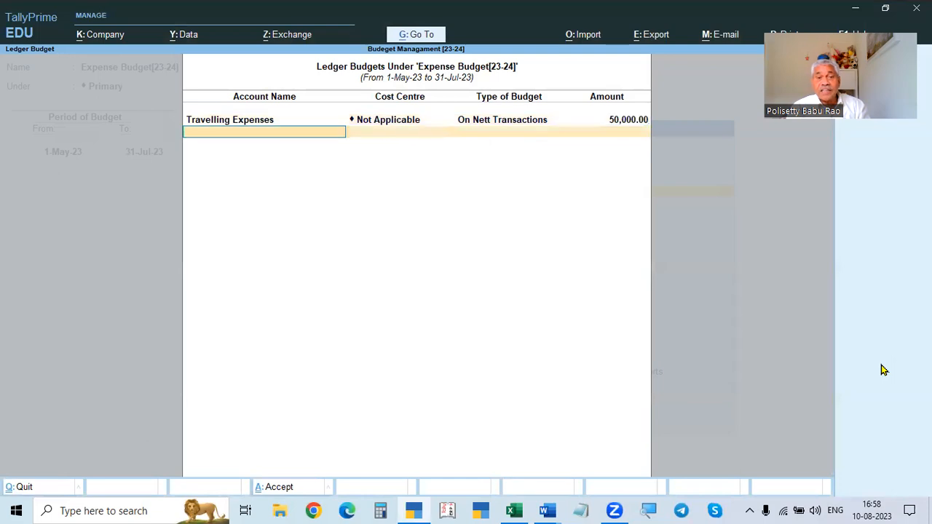
- Add a ledger budget for Salaries with no cost centre, based On Nett Transactions
key(alt+Tab)
key(alt+Tab)
text(d)
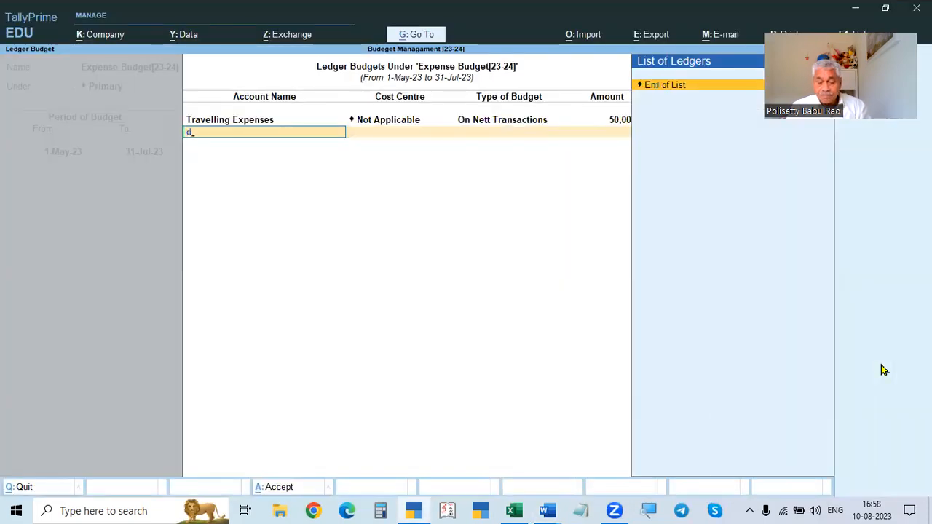
key(BackSpace)
text(s)
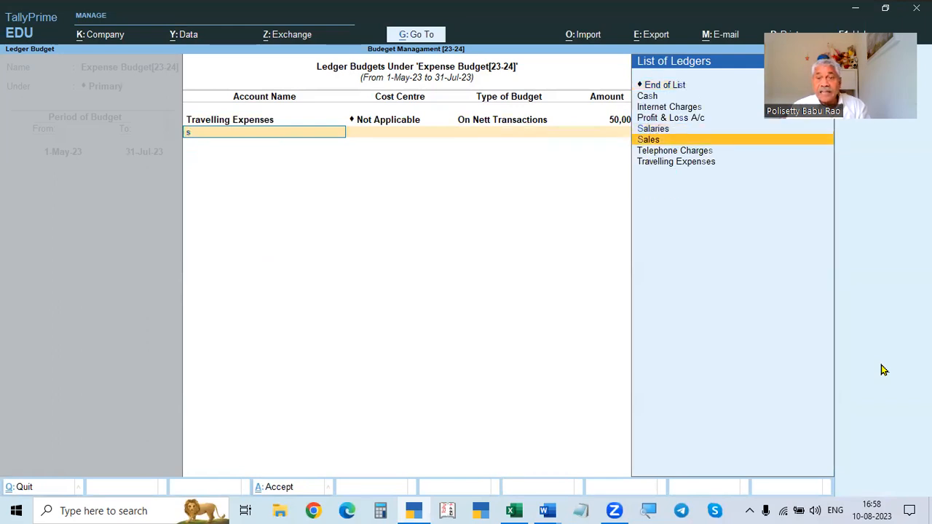
key(Up)
key(Return)
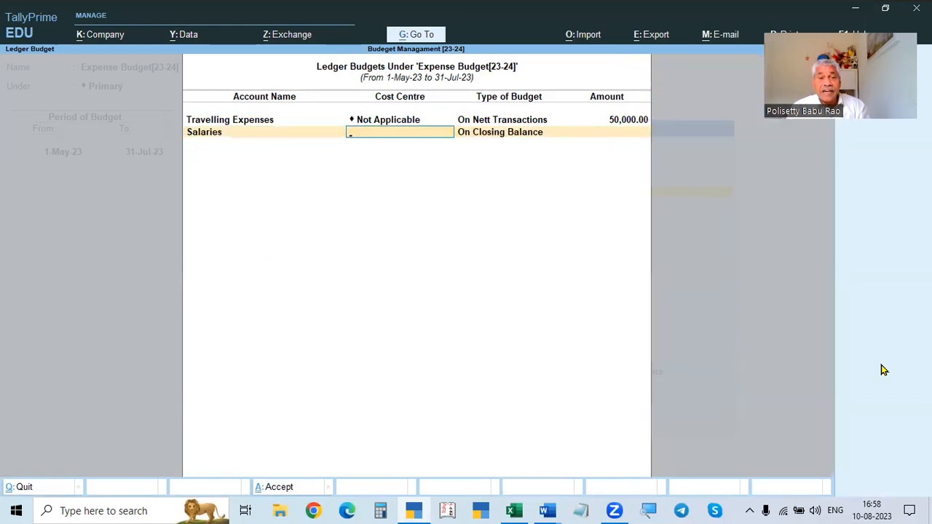
key(Return)
key(Down)
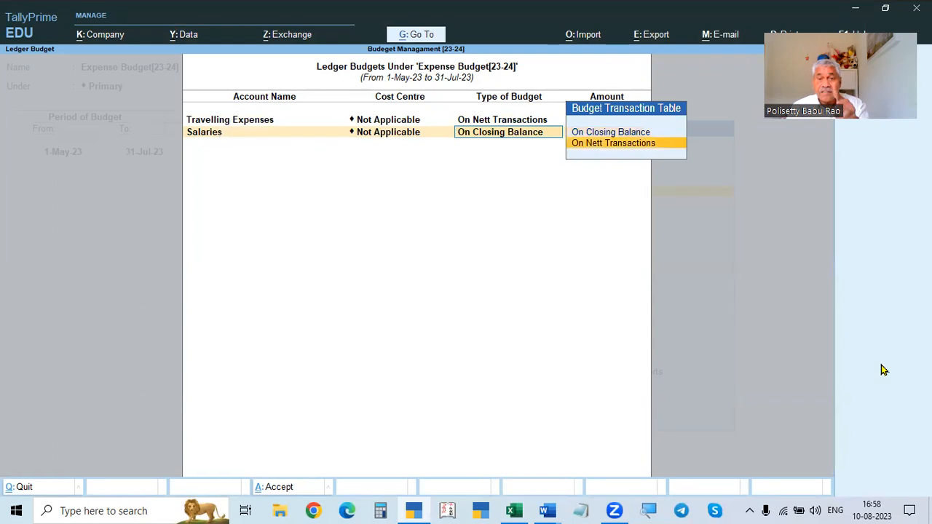
key(Return)
- Set the Salaries ledger budget amount to 1,50,000, as given in the assignment document
key(alt+Tab)
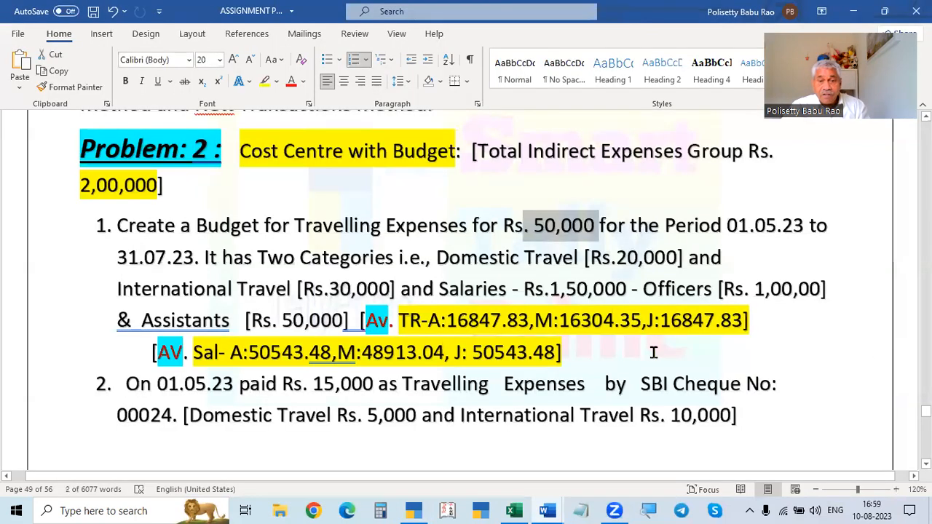
drag(549, 289, 621, 288)
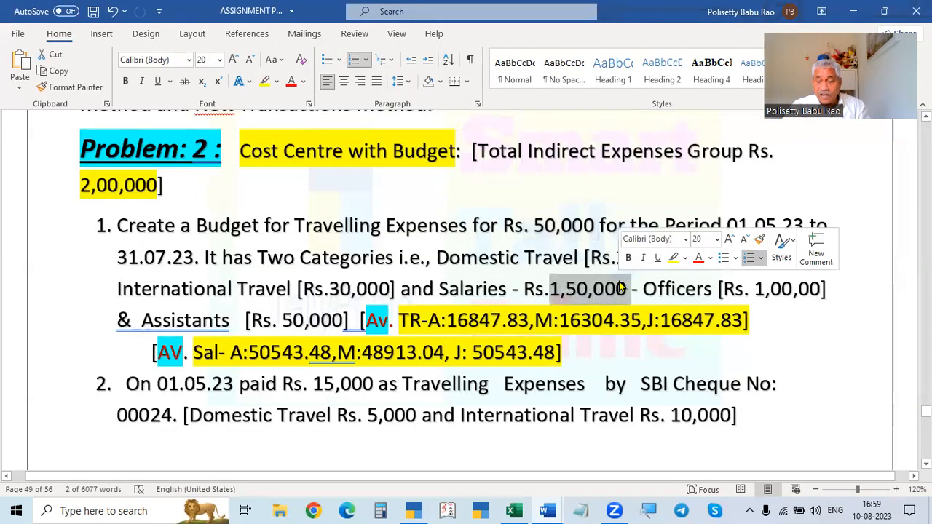
key(alt+Tab)
text(1,50,000)
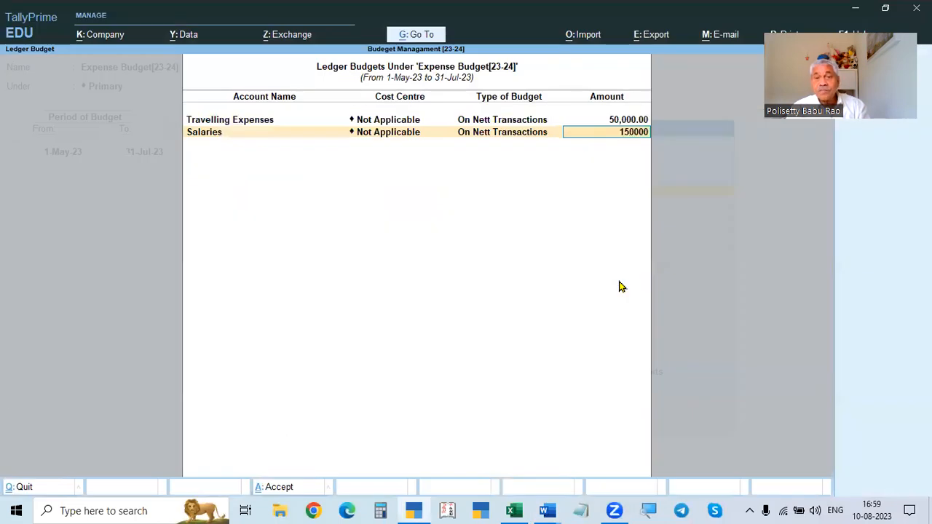
key(Return)
- Finish the ledger budget list and choose to set cost centre budgets for Expense Budget[23-24]
key(alt+Tab)
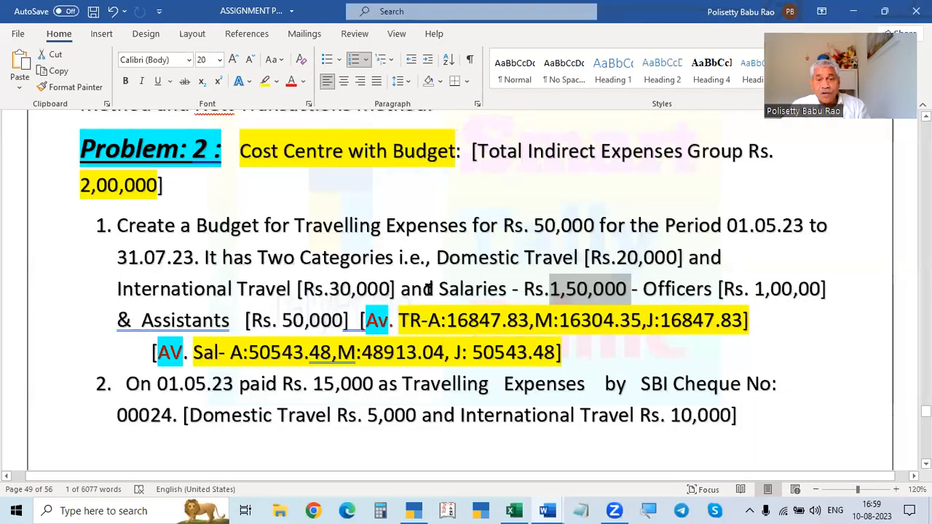
key(alt+Tab)
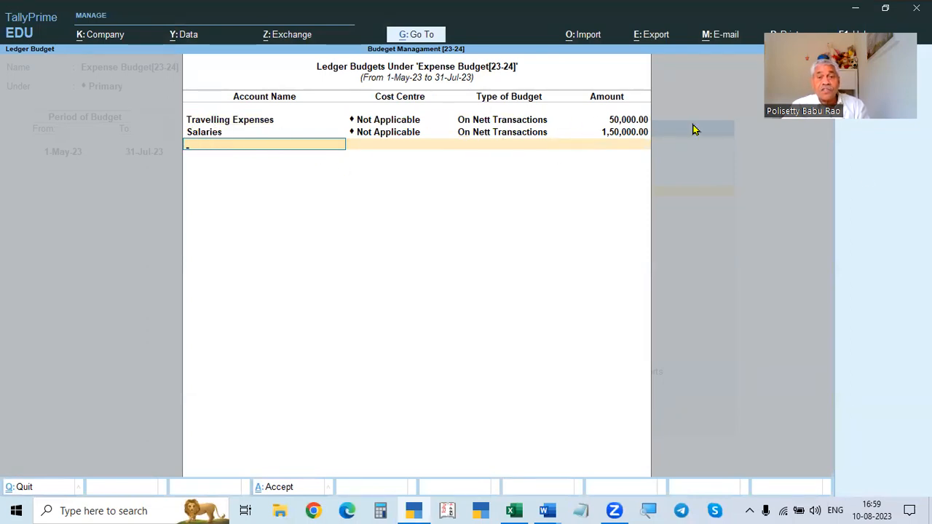
key(Return)
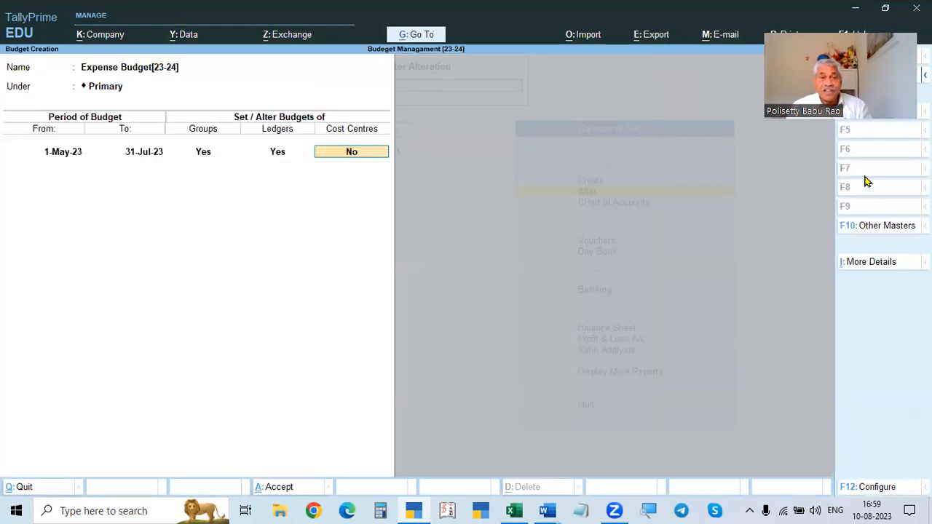
text(y)
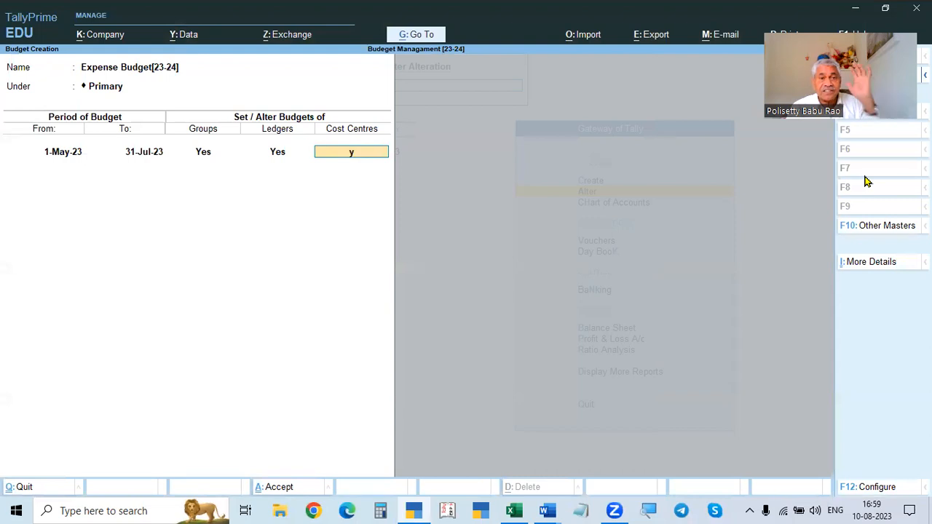
key(Return)
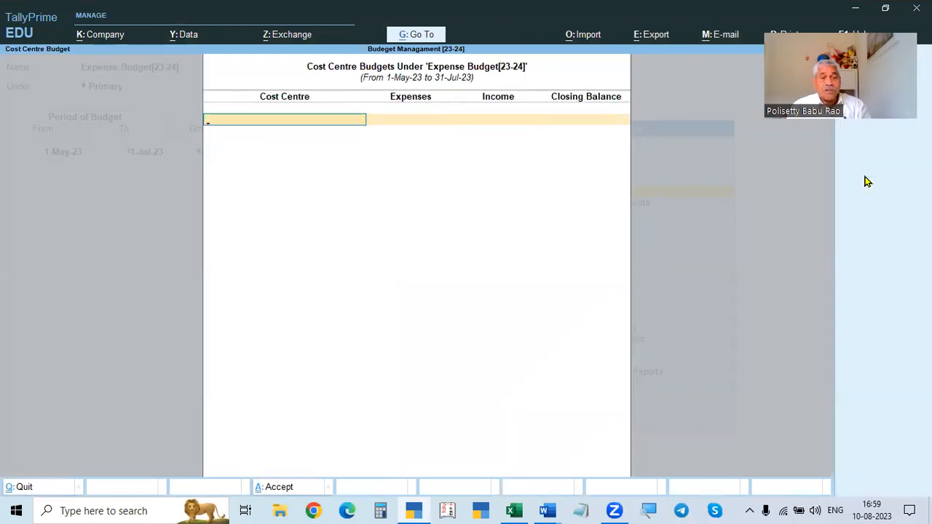
- Create a new cost centre named Domestic Travel under Primary from the cost centre budget list
key(alt+Tab)
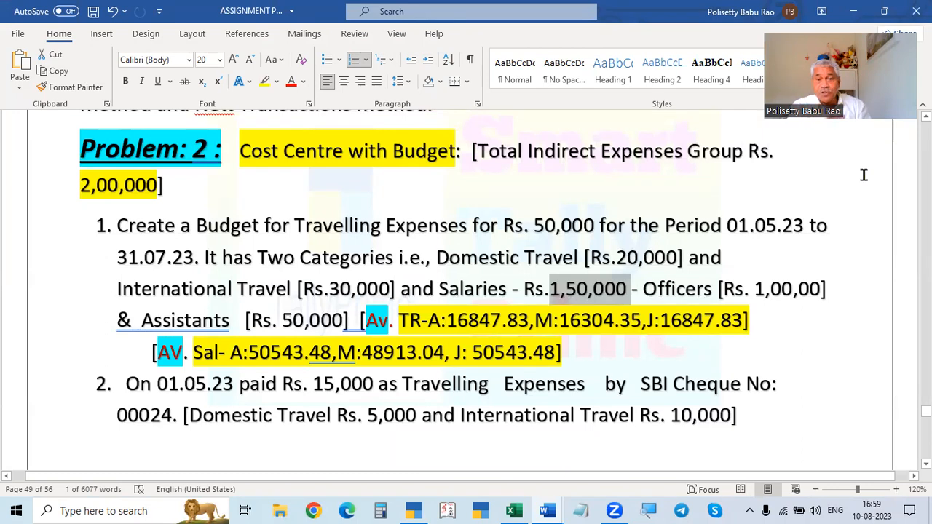
key(alt+Tab)
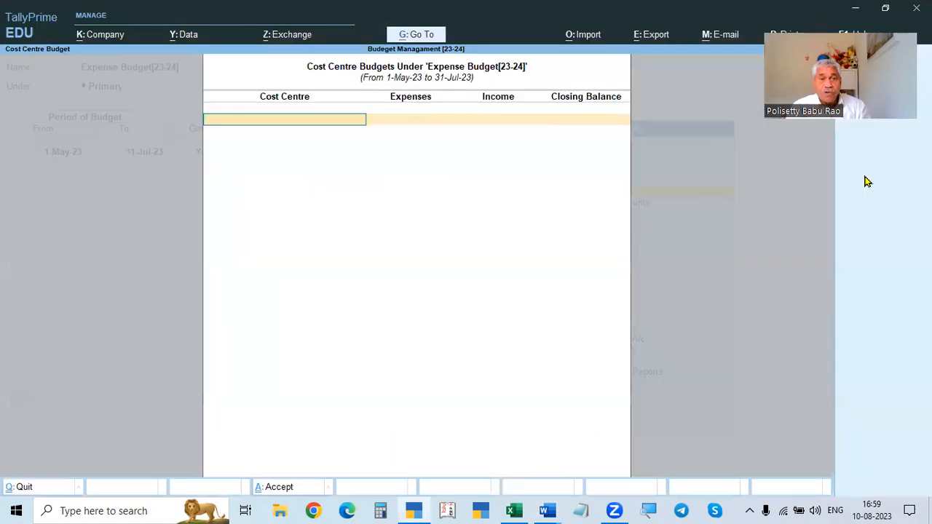
key(alt+Tab)
scroll(838, 178, down, 1)
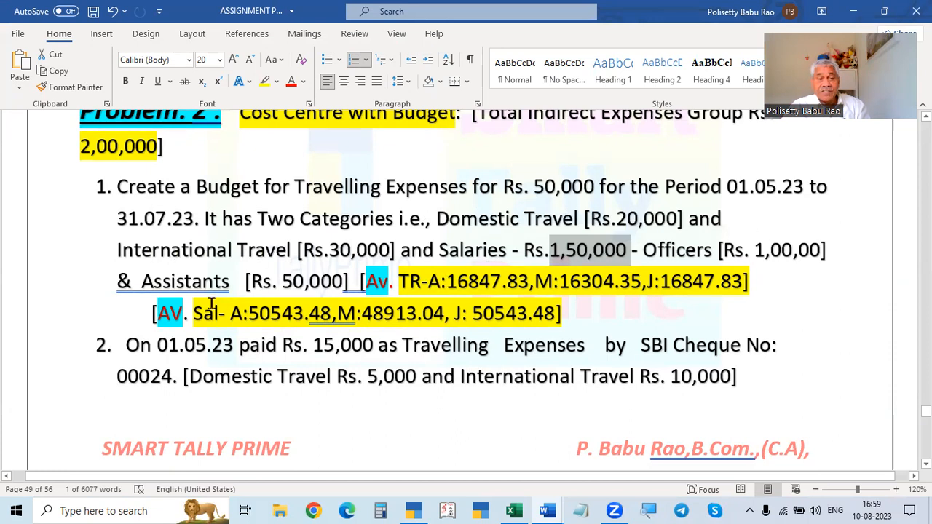
key(alt+Tab)
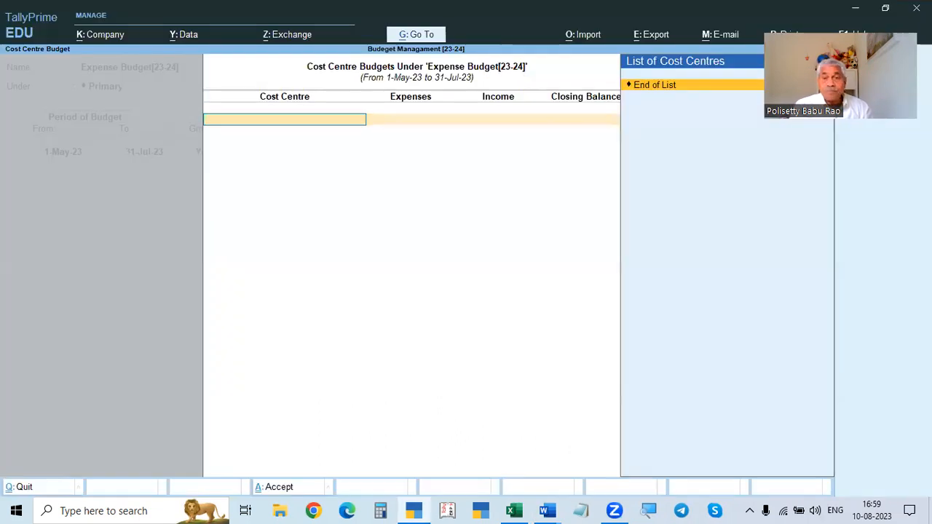
key(alt+c)
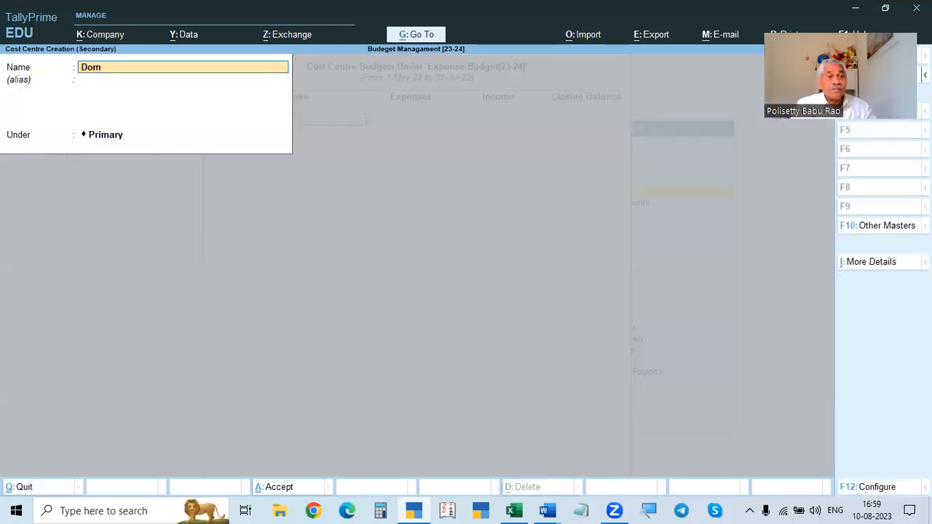
text(Domestic travel)
key(Return)
key(Return)
key(Return)
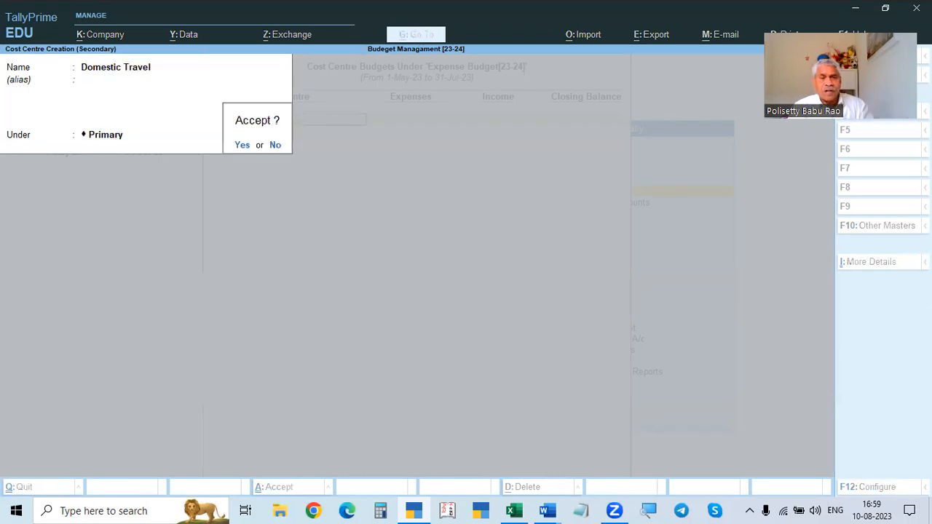
key(Return)
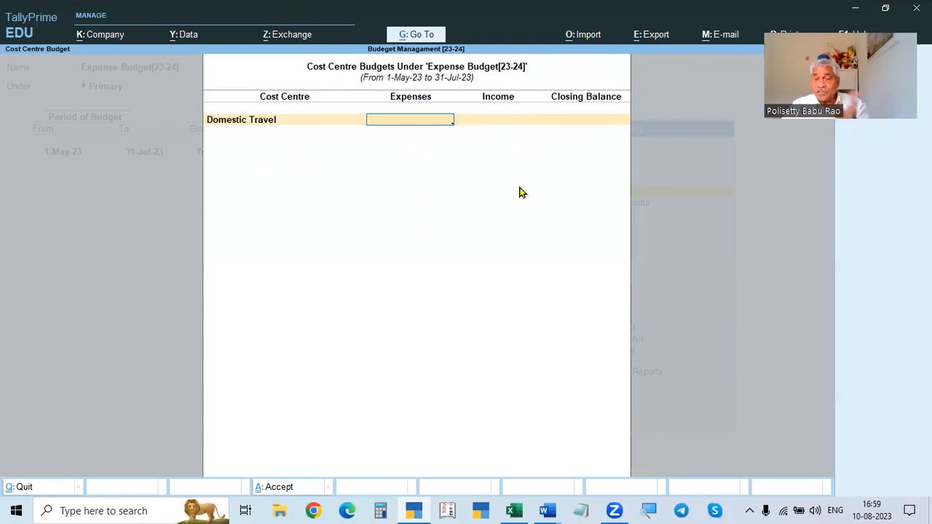
- Set the Domestic Travel cost centre's expenses budget to 20,000
click(508, 125)
click(405, 127)
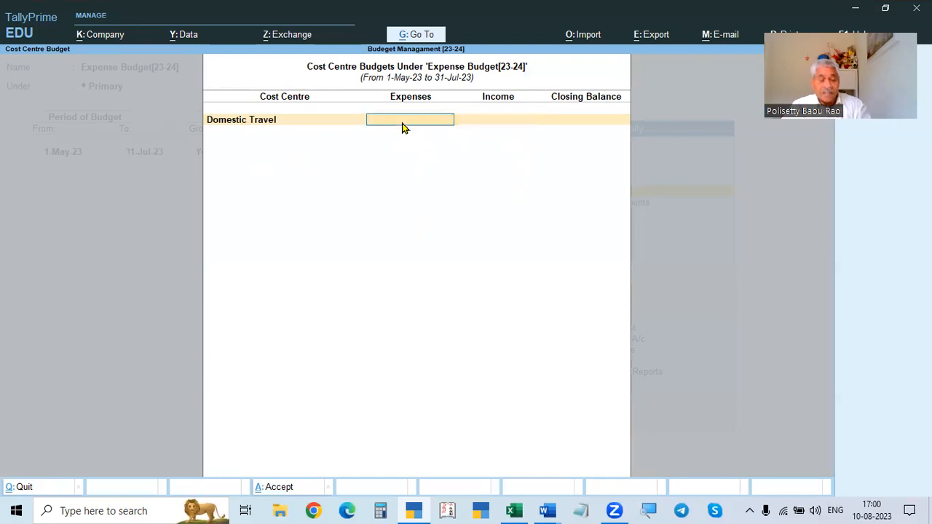
key(alt+Tab)
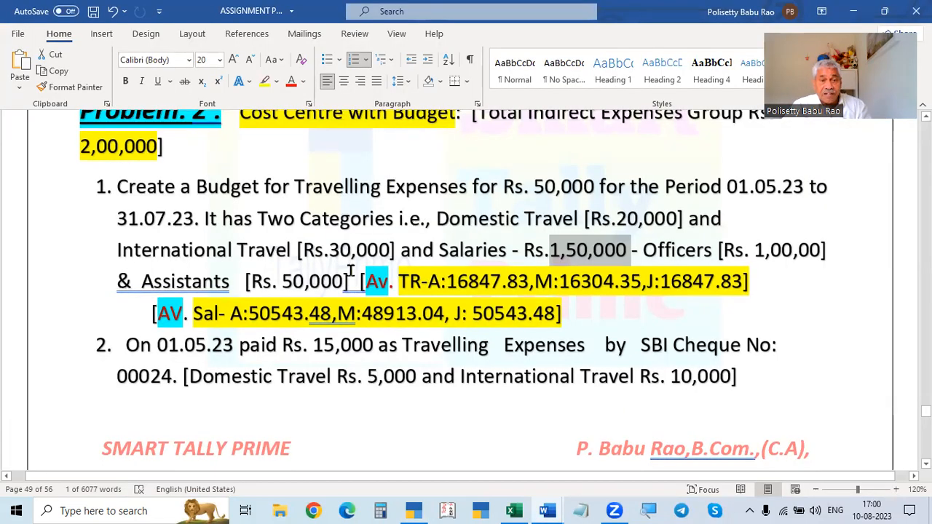
key(alt+Tab)
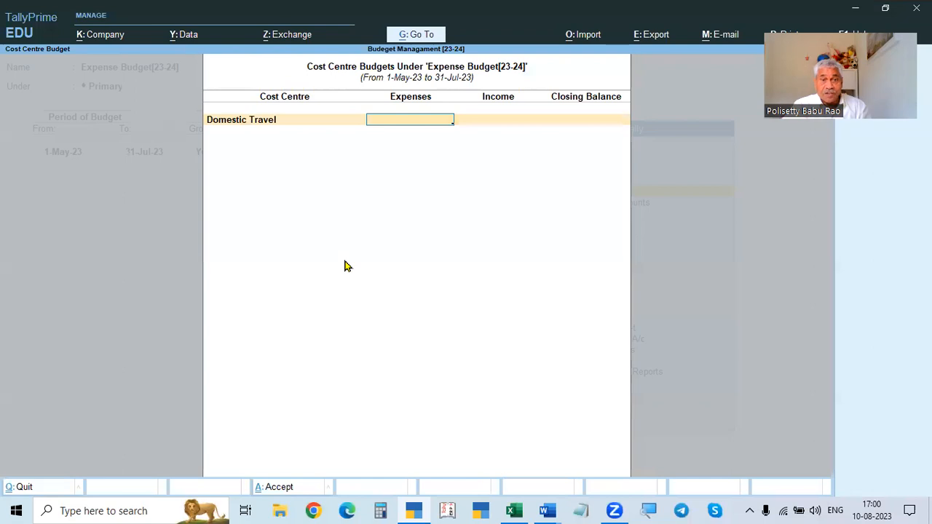
key(alt+Tab)
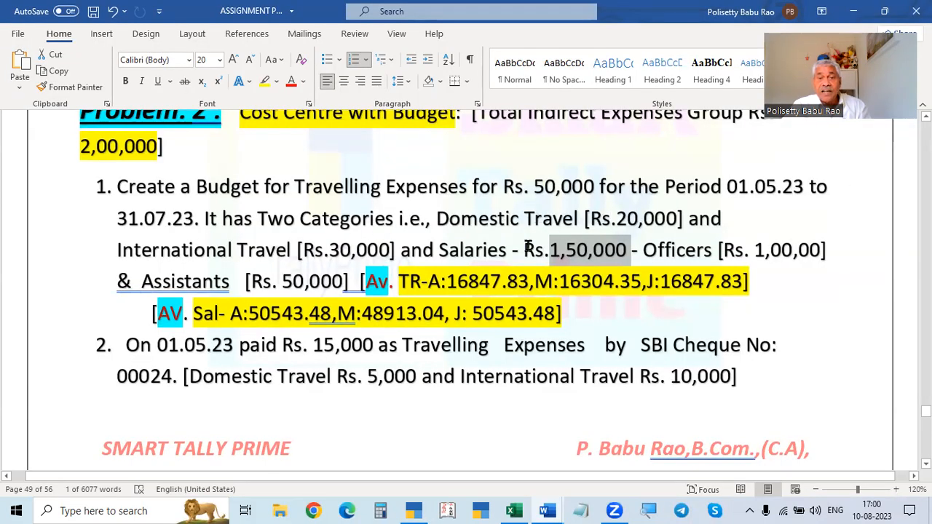
key(alt+Tab)
text(20000)
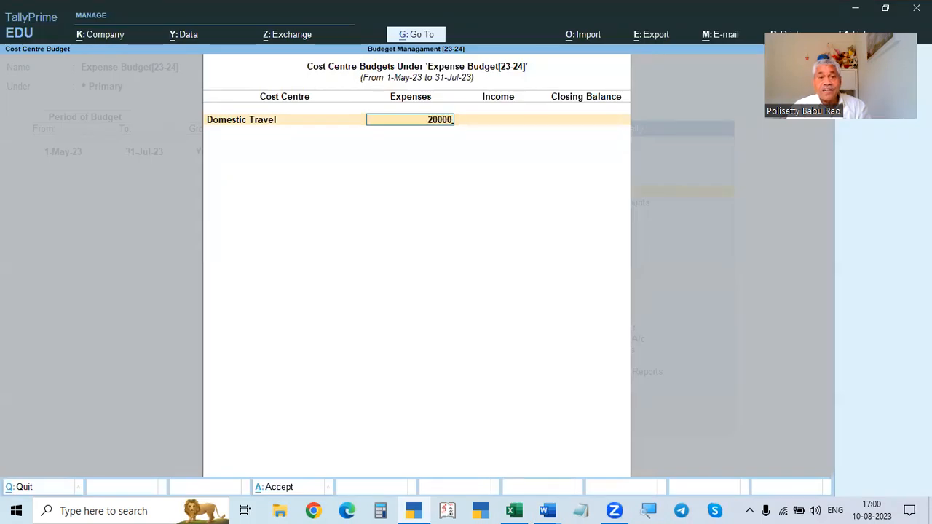
key(Return)
key(Return)
key(Return)
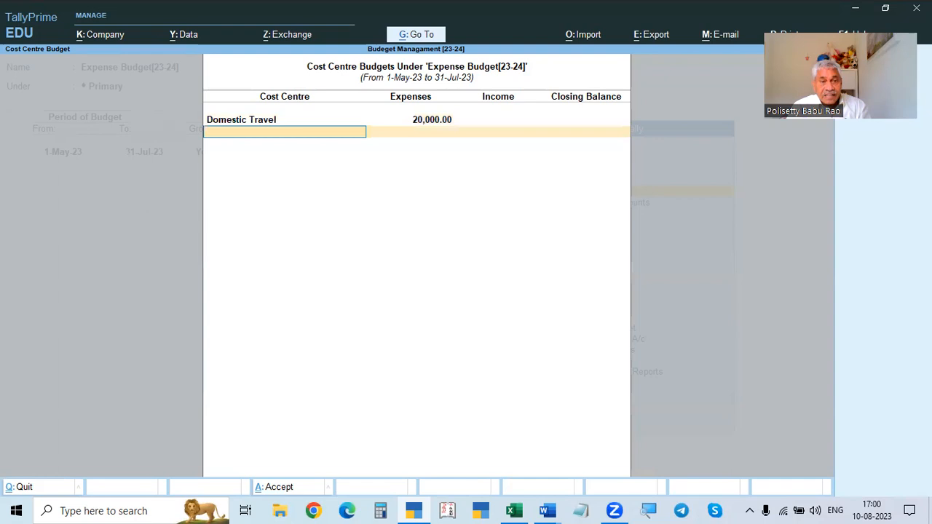
- Create a new cost centre named International Travel under Primary from the cost centre budget list
key(alt+Tab)
key(alt+Tab)
text(i)
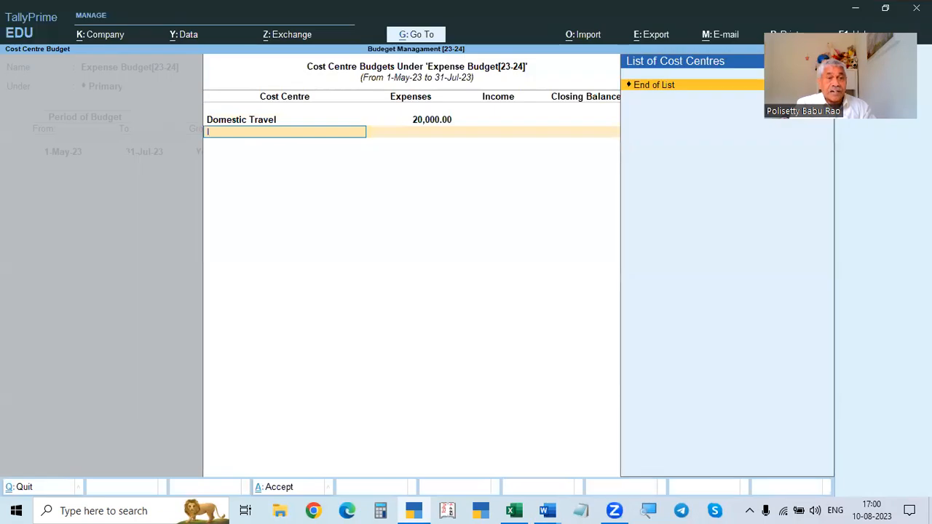
key(alt+c)
text(Internatkonal Trave)
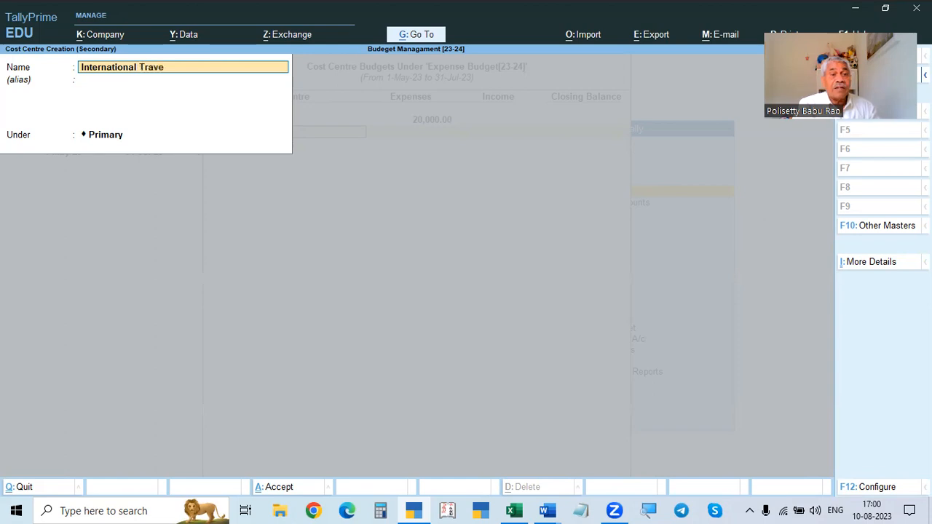
key(Return)
key(Return)
key(Return)
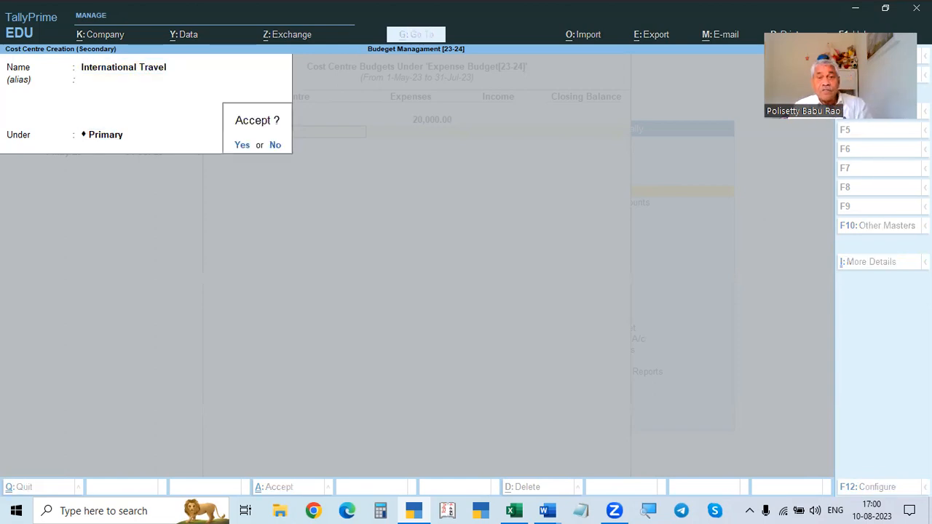
key(Return)
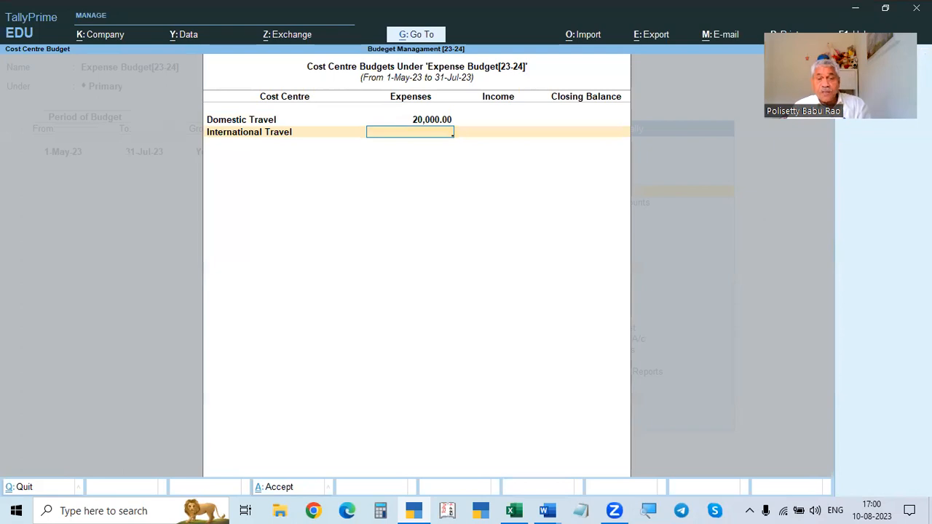
- Set the International Travel cost centre's expenses budget to 30,000
key(alt+Tab)
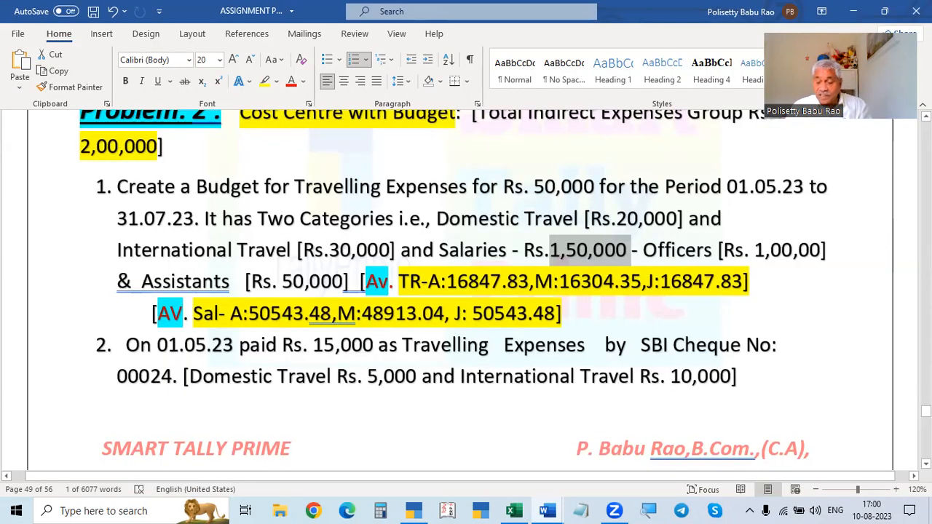
key(alt+Tab)
text(30,000)
key(Return)
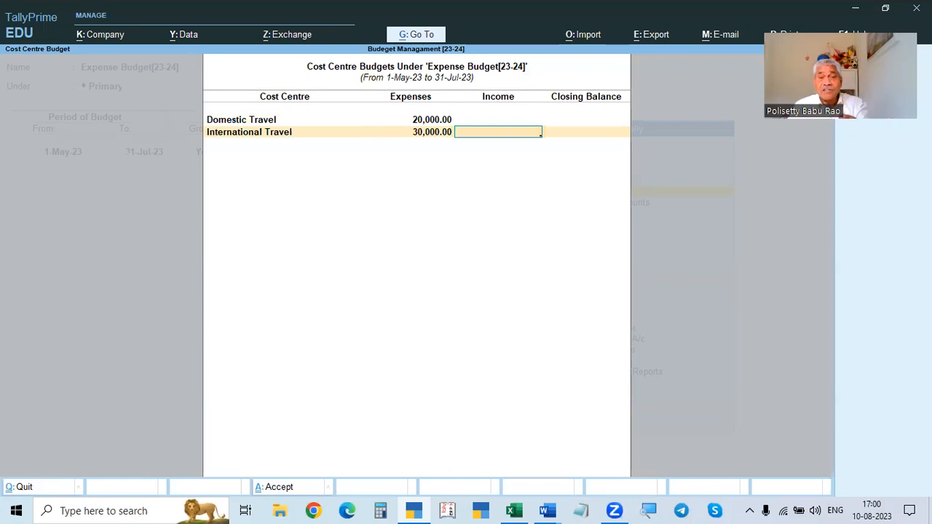
key(Return)
key(Return)
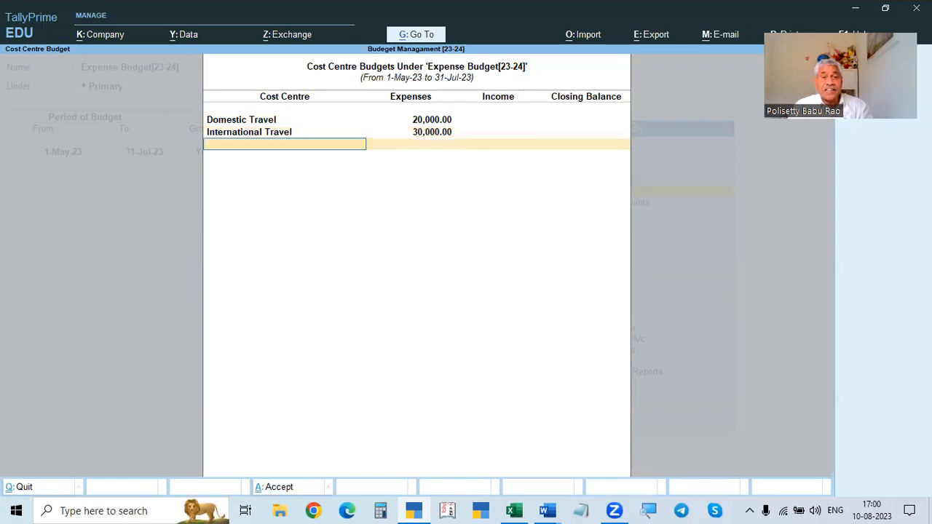
key(alt+Tab)
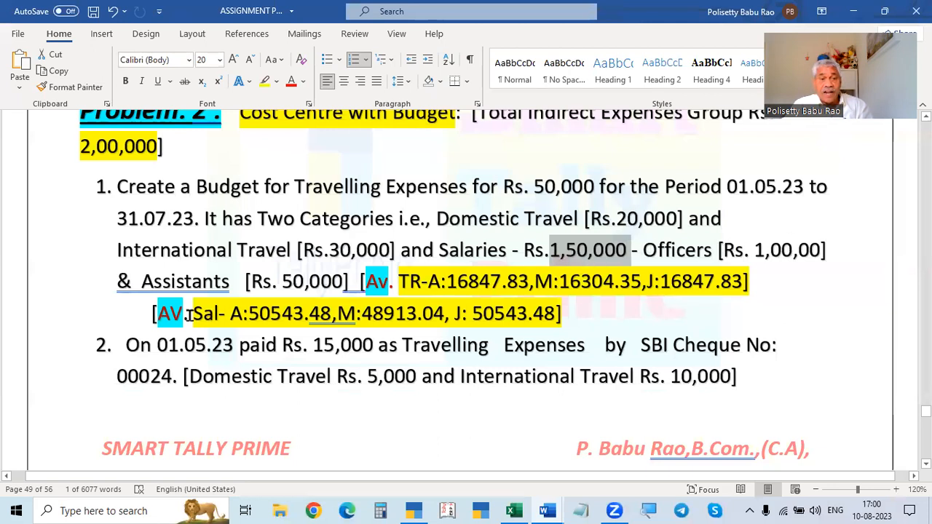
key(alt+Tab)
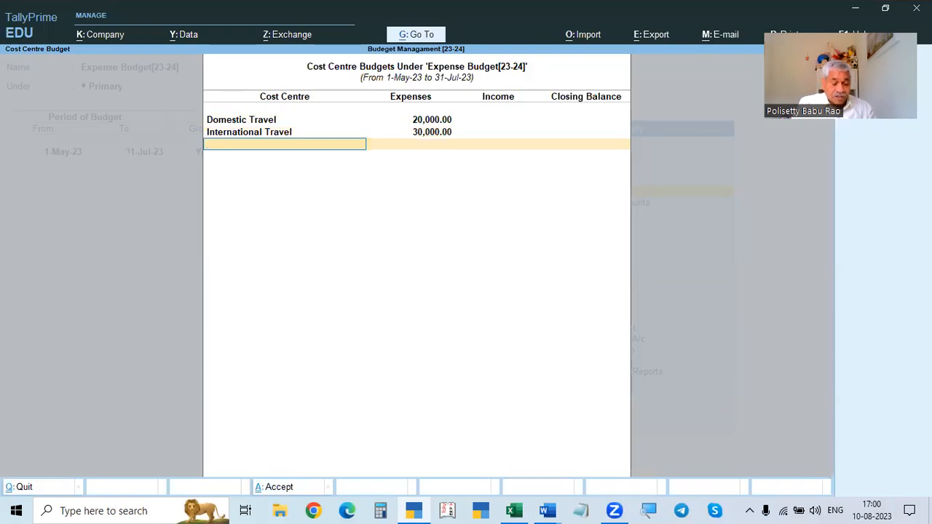
- Create a new cost centre named Officers under Primary from the cost centre budget list
key(alt+c)
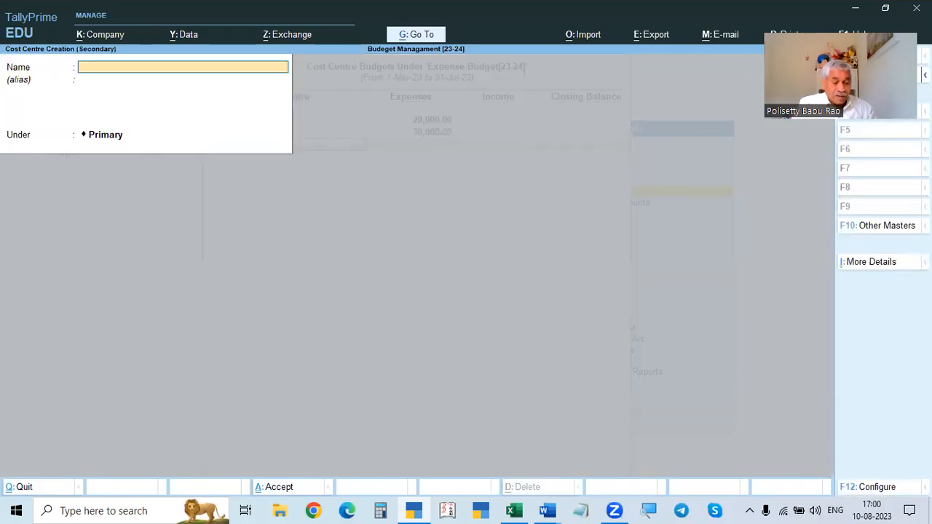
text(O)
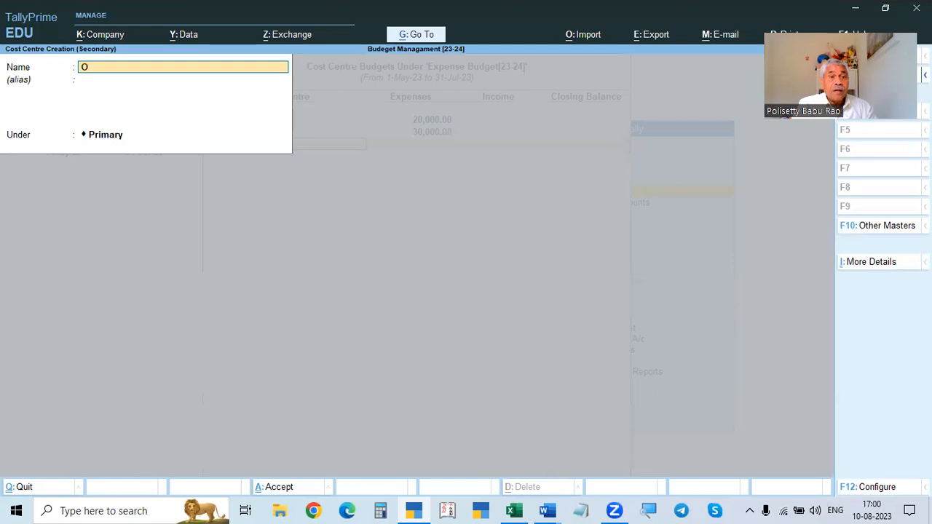
text(fficer)
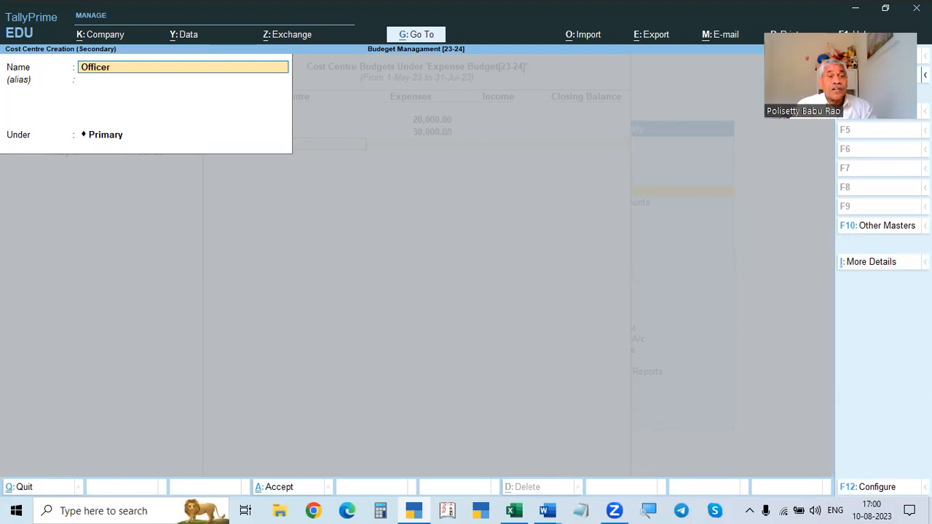
text(s)
key(Return)
key(Return)
key(Return)
key(Return)
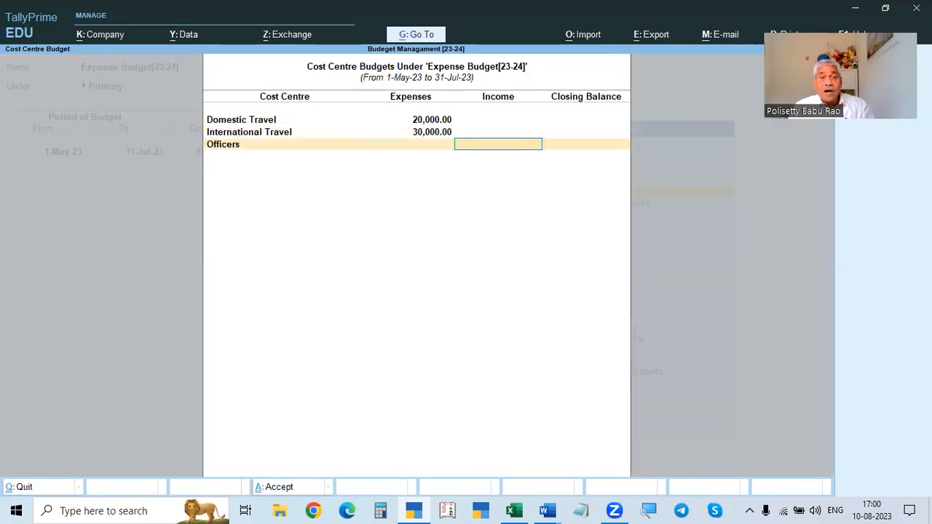
- Set the Officers cost centre's expenses budget to 1,00,000
key(BackSpace)
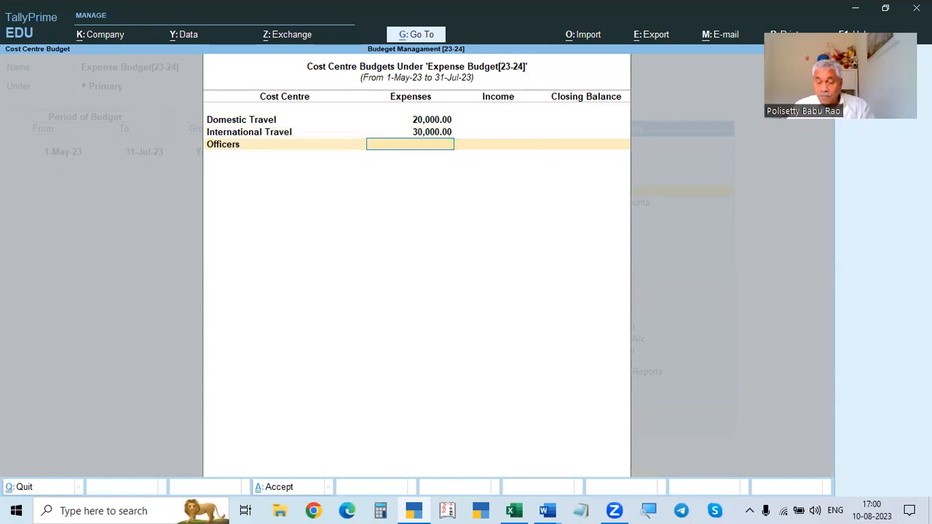
text(10000)
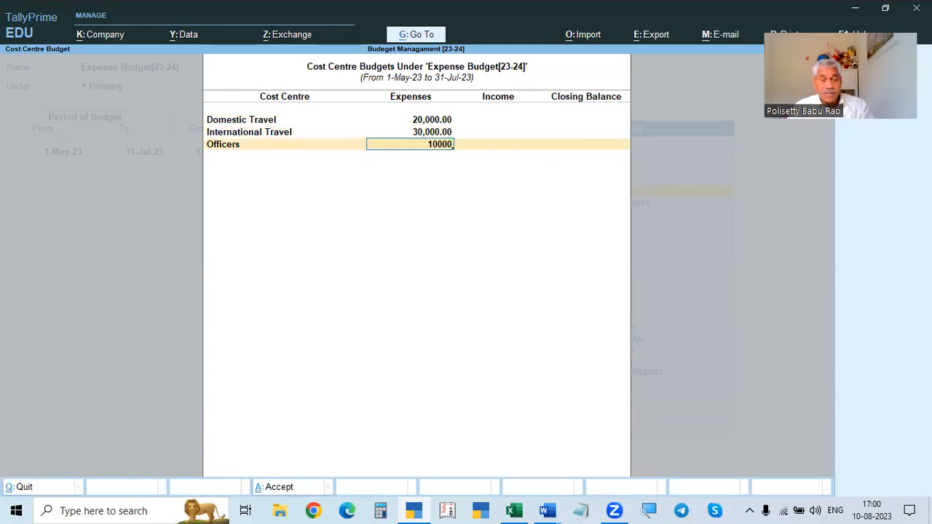
key(alt+Tab)
key(alt+Tab)
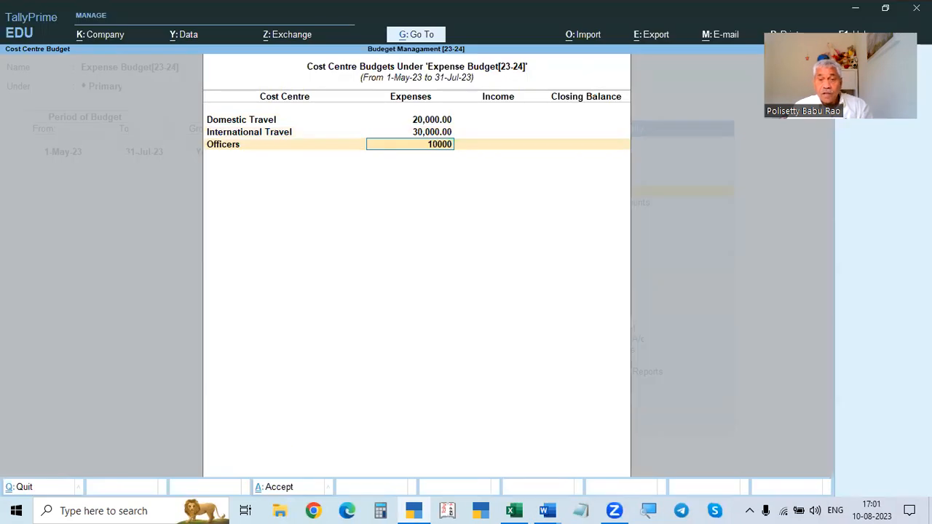
key(alt+Tab)
key(alt+Tab)
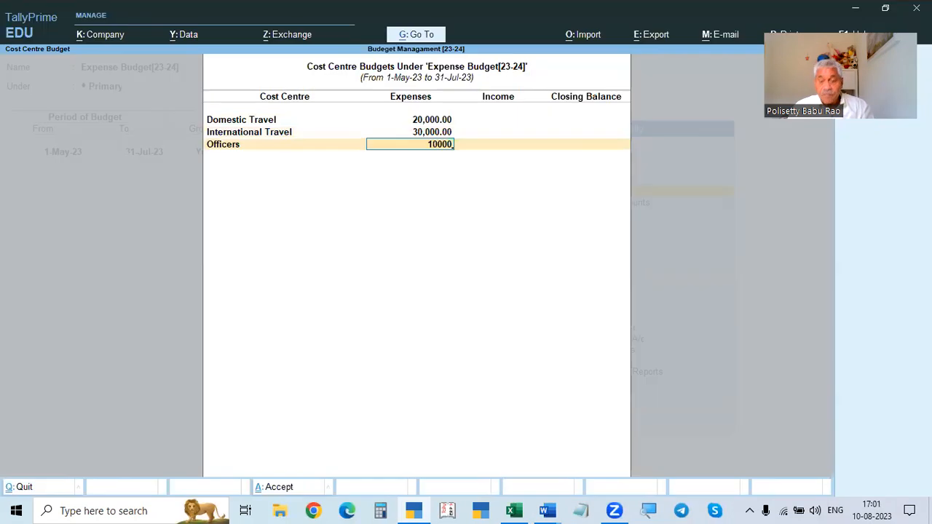
key(Return)
key(Return)
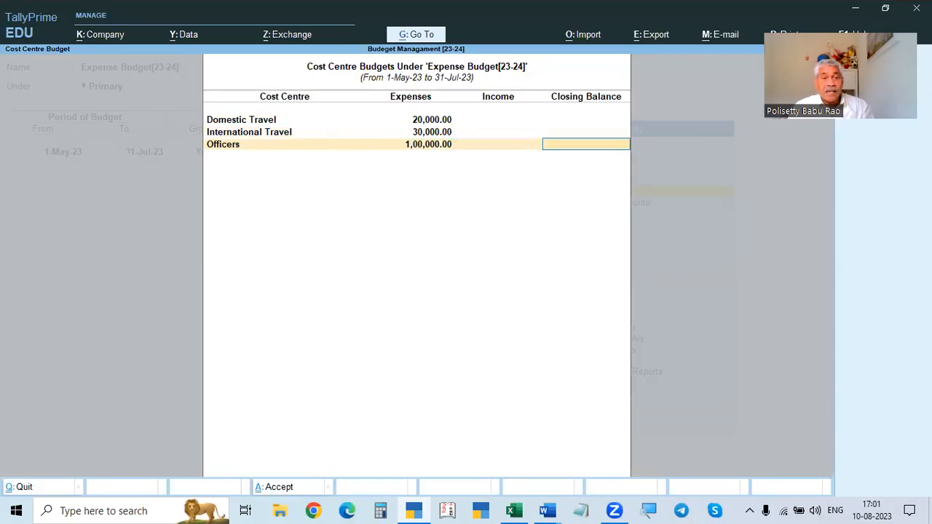
key(Return)
- Create a new cost centre named Assistanct under Primary from the cost centre budget list
key(alt+c)
text(Assistanct)
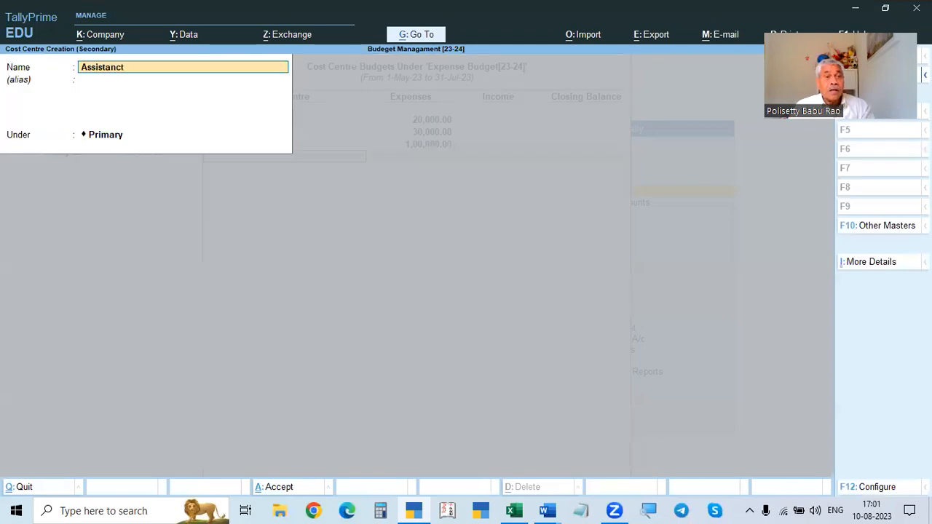
key(Return)
- Enter the expenses budget for the Assistanct cost centre
key(Return)
key(Return)
key(Return)
key(BackSpace)
text(500)
key(Return)
- Accept the cost centre budgets and save the Expense Budget[23-24] budget
key(alt+Tab)
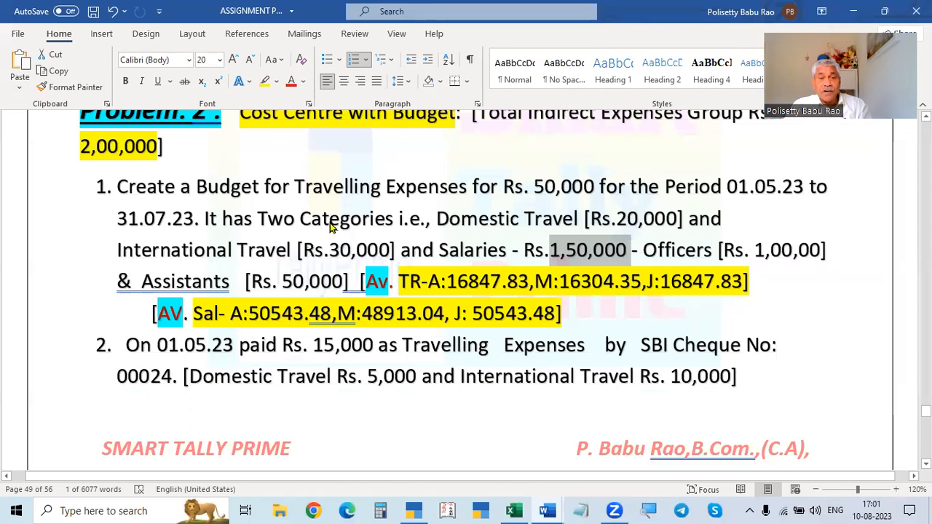
key(alt+Tab)
key(alt+Tab)
key(alt+Tab)
key(Return)
key(Return)
key(Return)
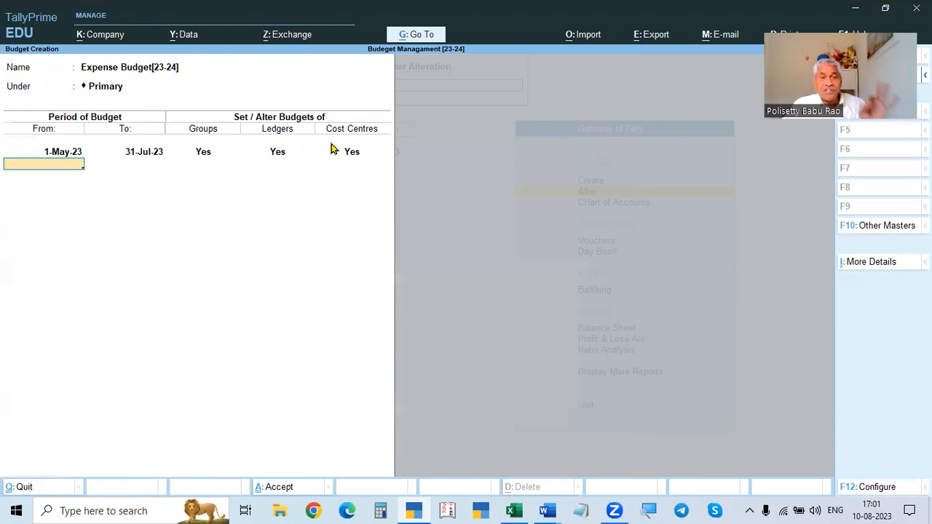
key(Return)
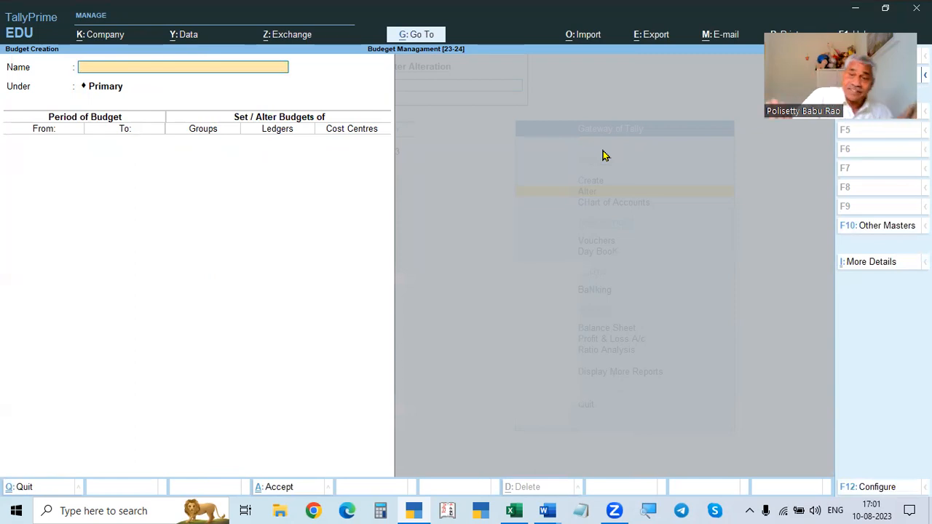
- Review the problem statement's budget amounts and average figures in the assignment document
key(alt+Tab)
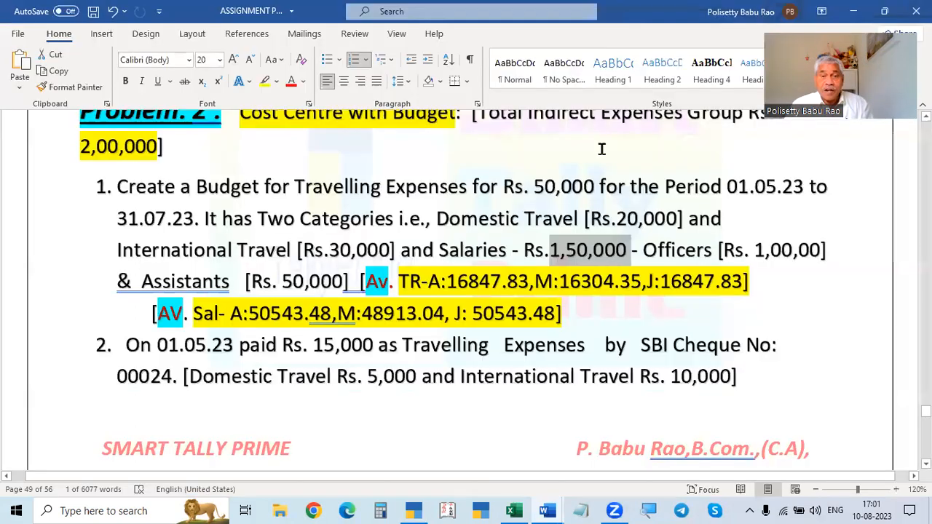
scroll(576, 177, down, 2)
scroll(545, 242, up, 3)
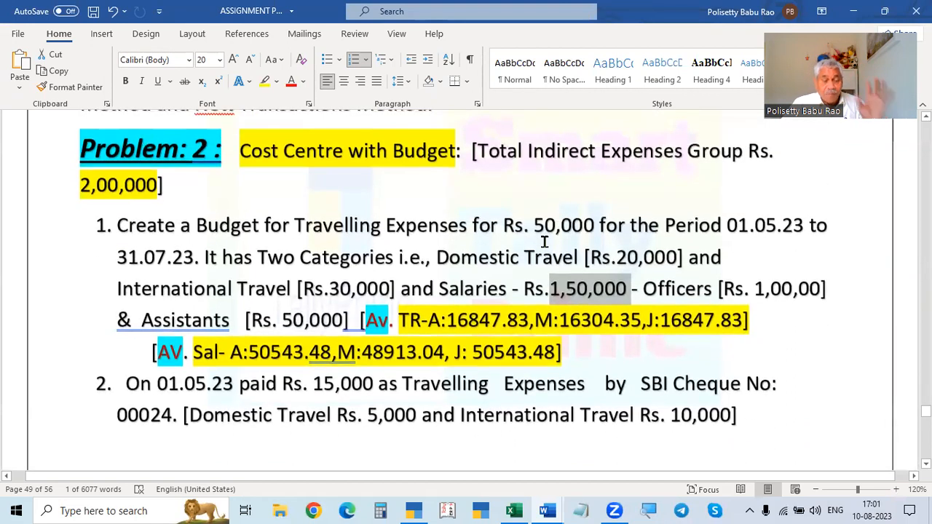
scroll(544, 242, down, 1)
key(alt+Tab)
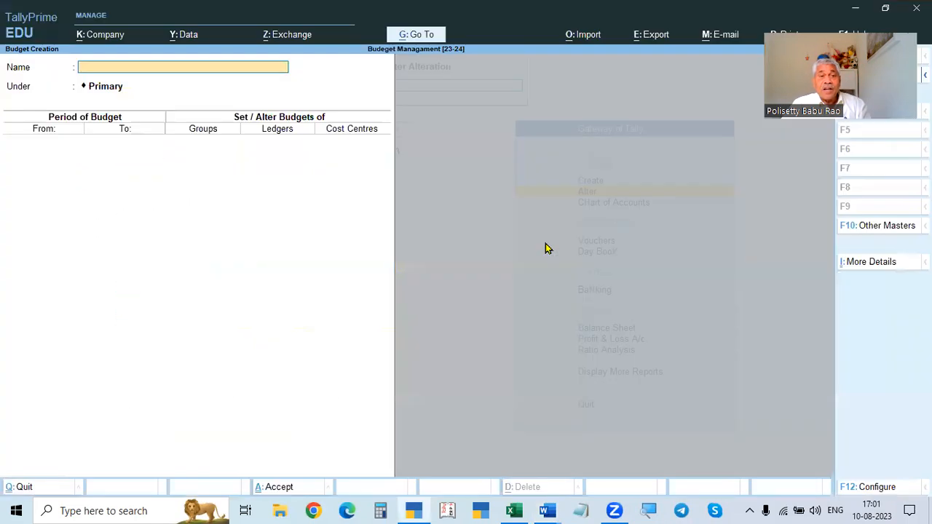
key(alt+Tab)
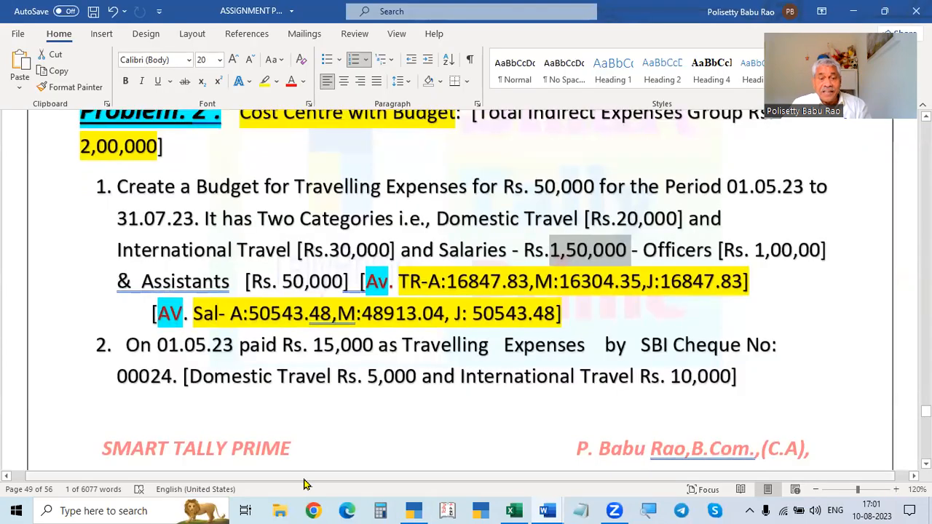
- Calculate the travelling expenses budget for one month as 50000 ÷ 92 × 31 in Calculator
click(382, 509)
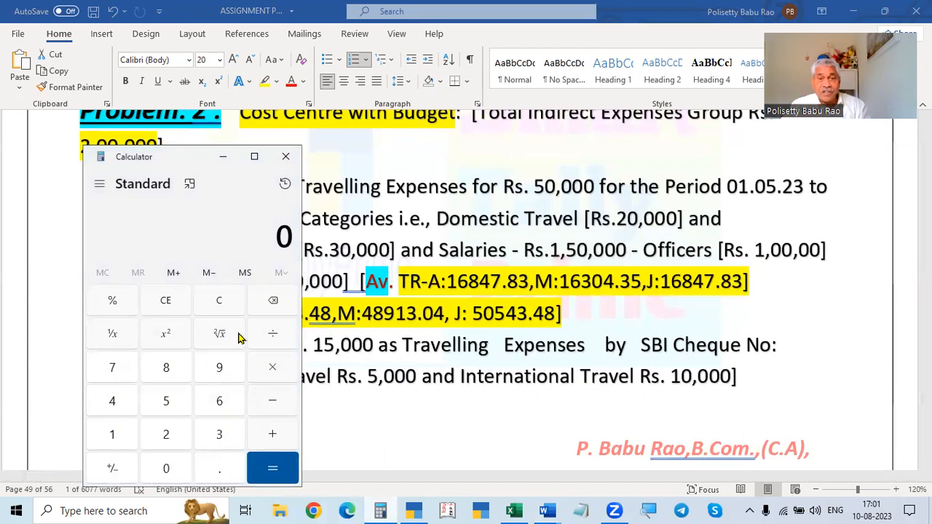
text(500000)
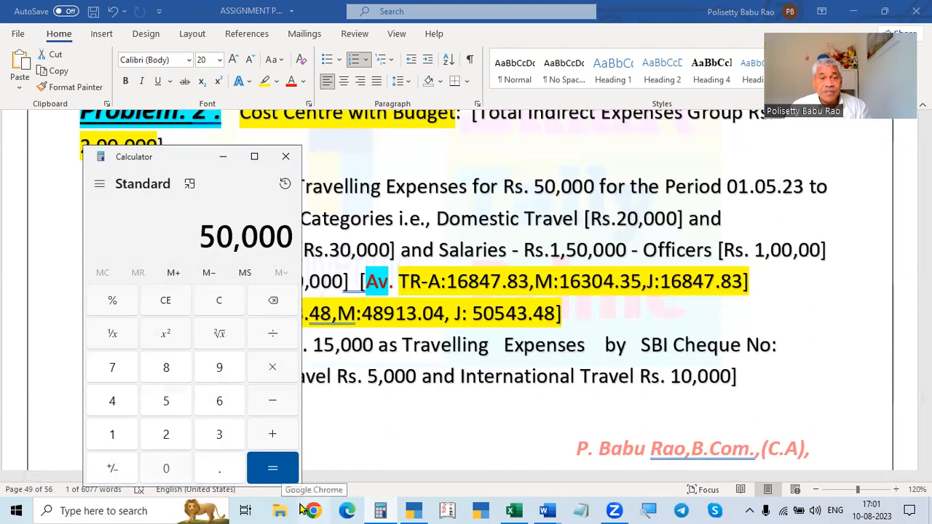
key(Escape)
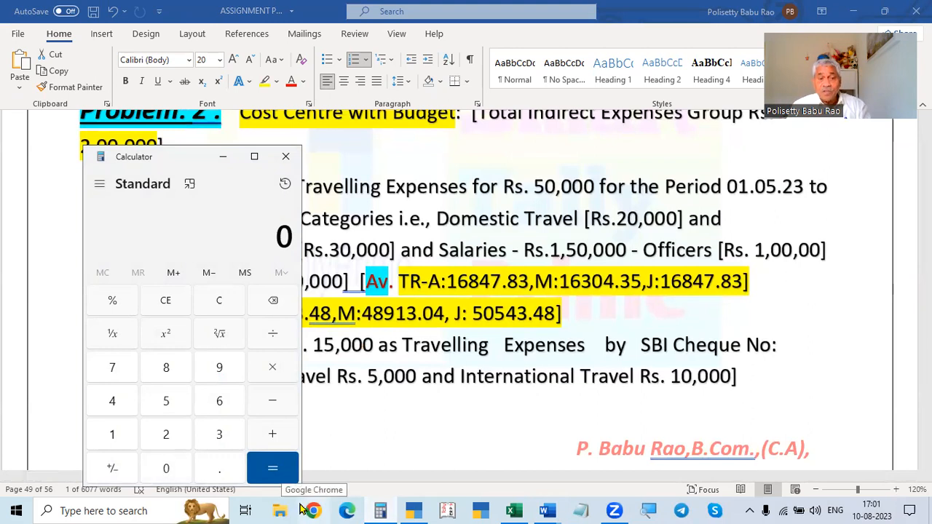
text(31)
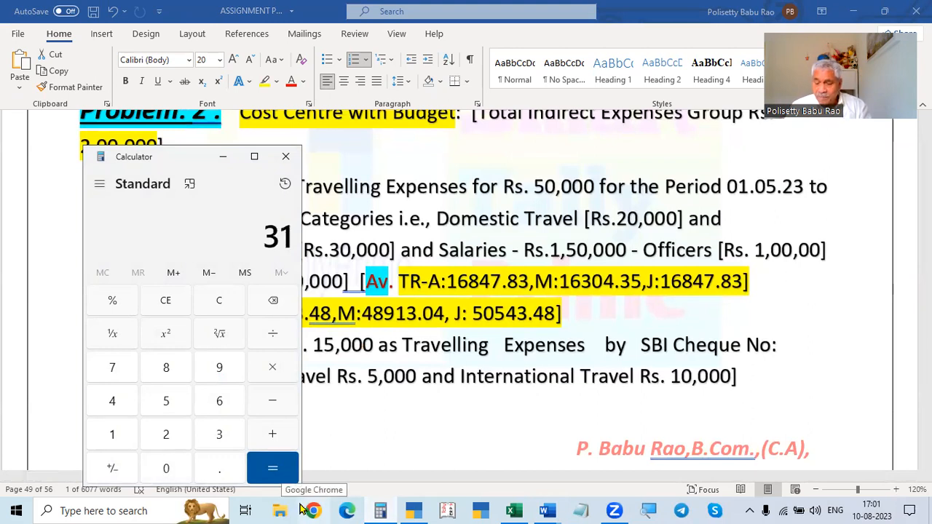
key(Escape)
text(61+31=)
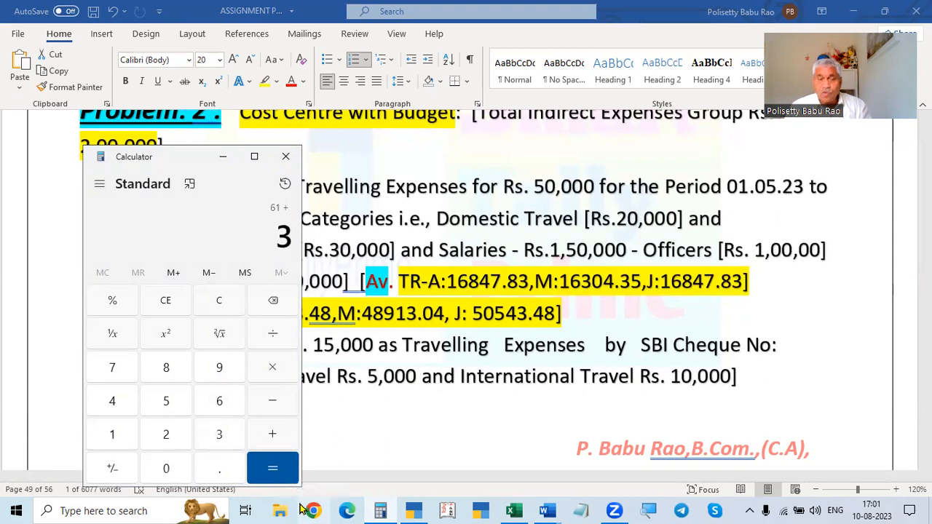
key(Escape)
text(500000)
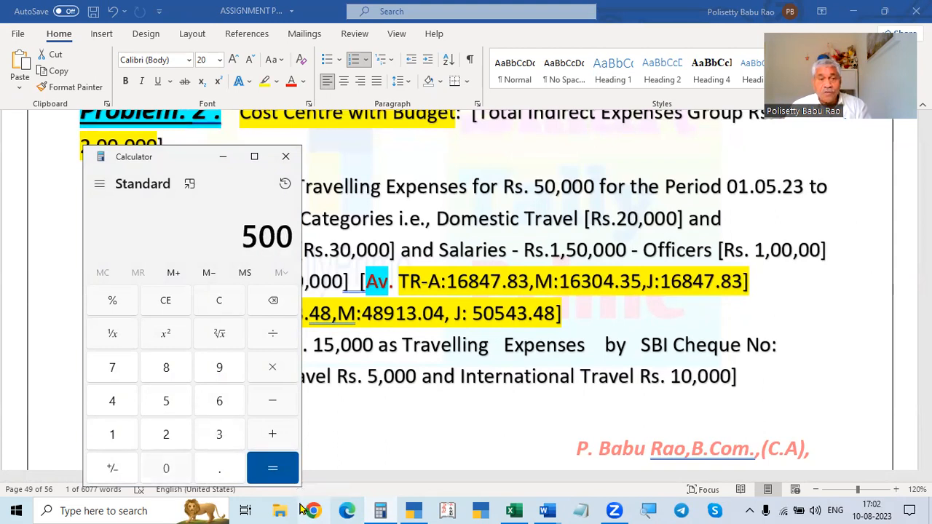
key(BackSpace)
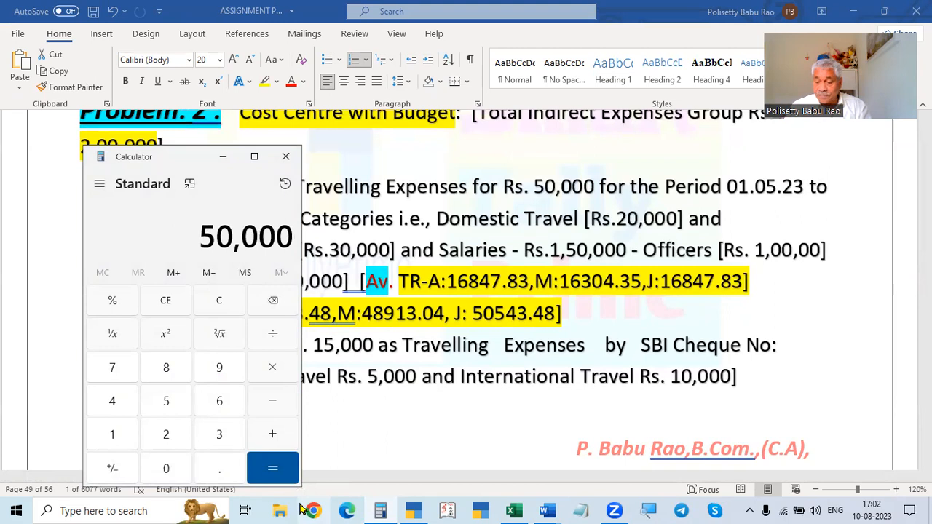
text(/92=)
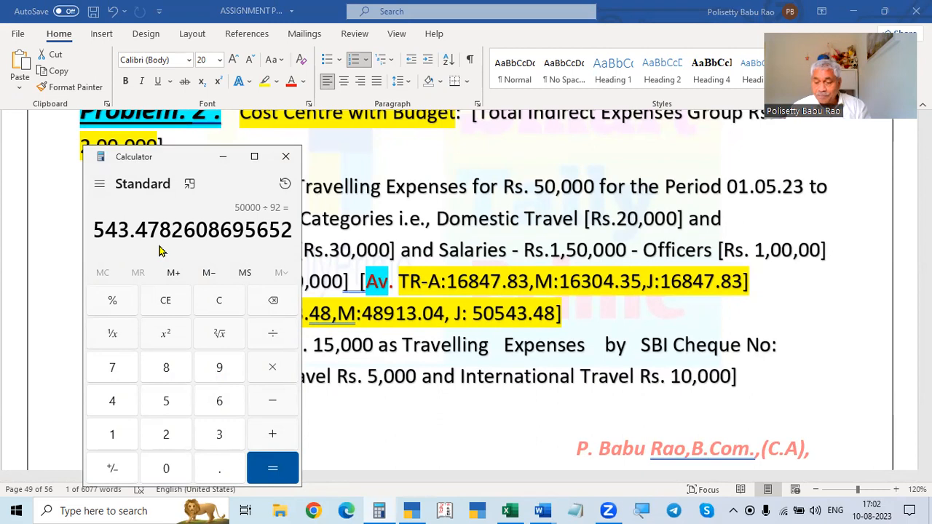
key(asterisk)
text(31)
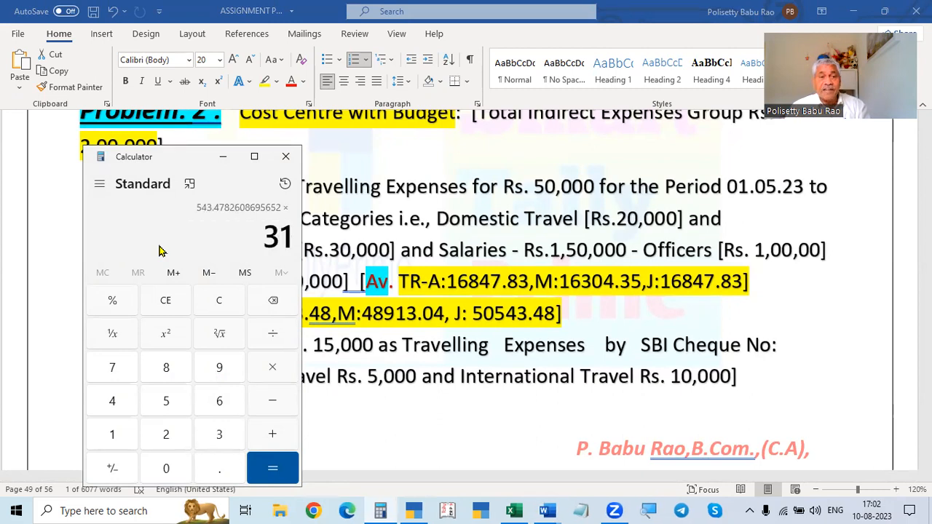
key(Return)
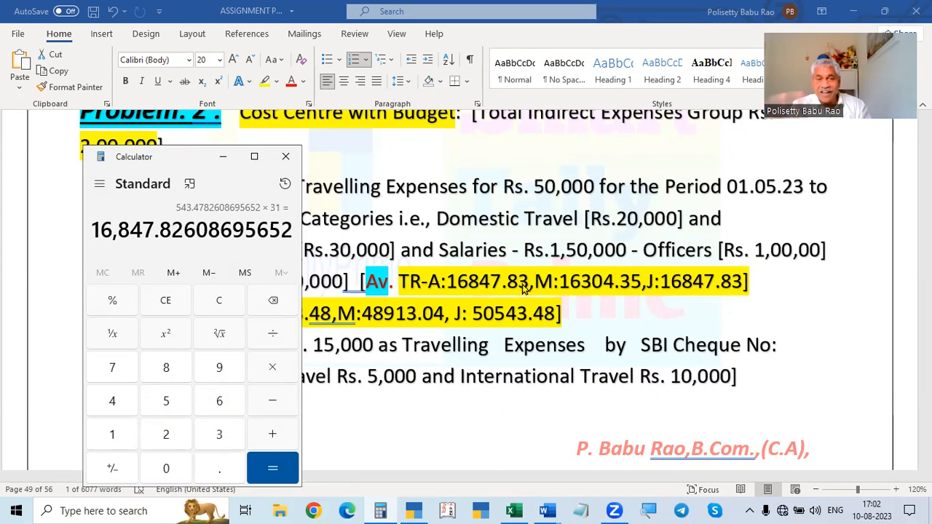
key(Escape)
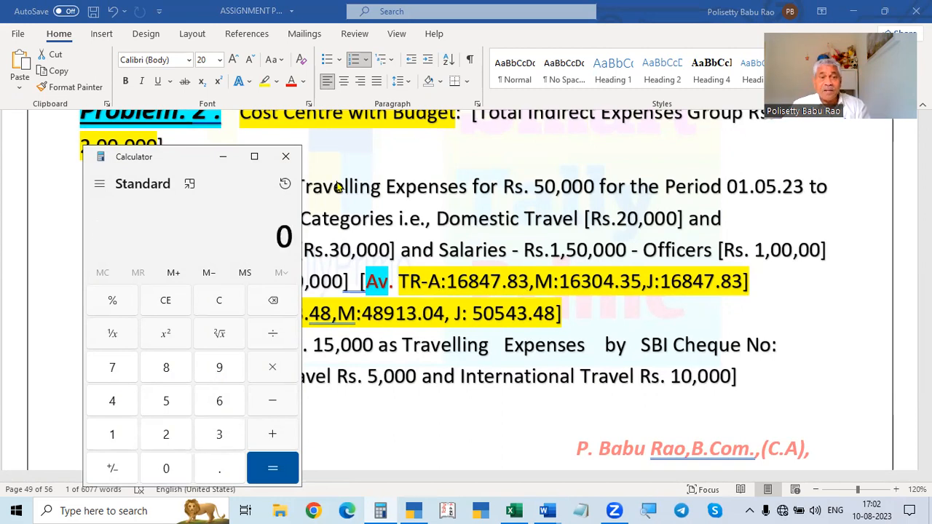
click(285, 157)
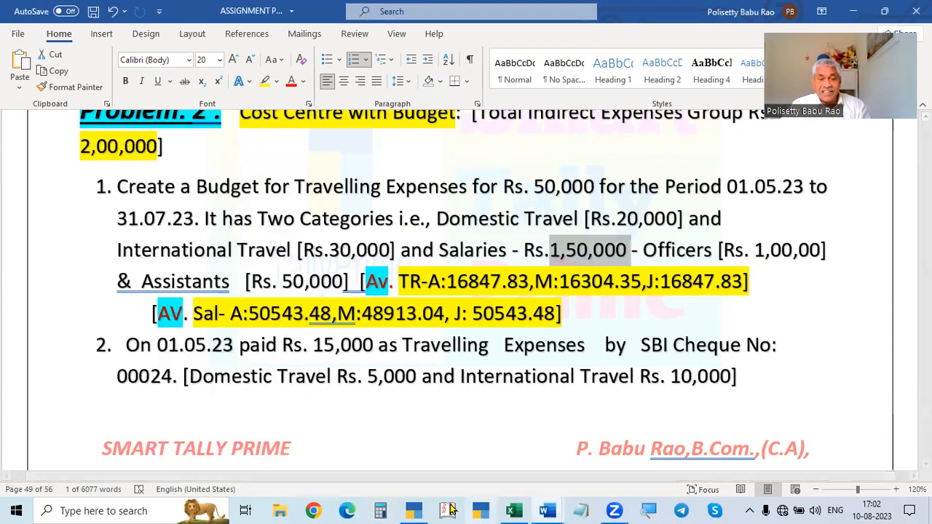
- Calculate the salaries budget for one month as 150000 ÷ 92 × 31 in Calculator
click(382, 509)
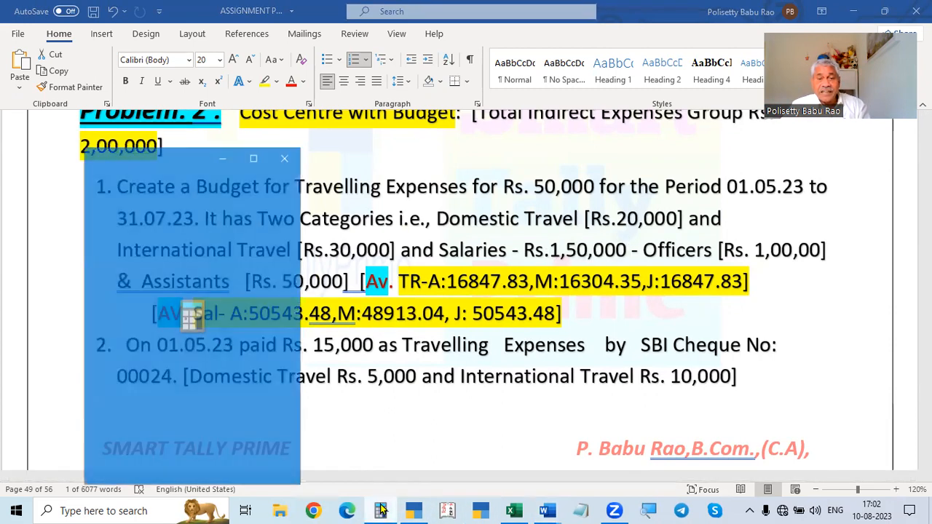
text(15000)
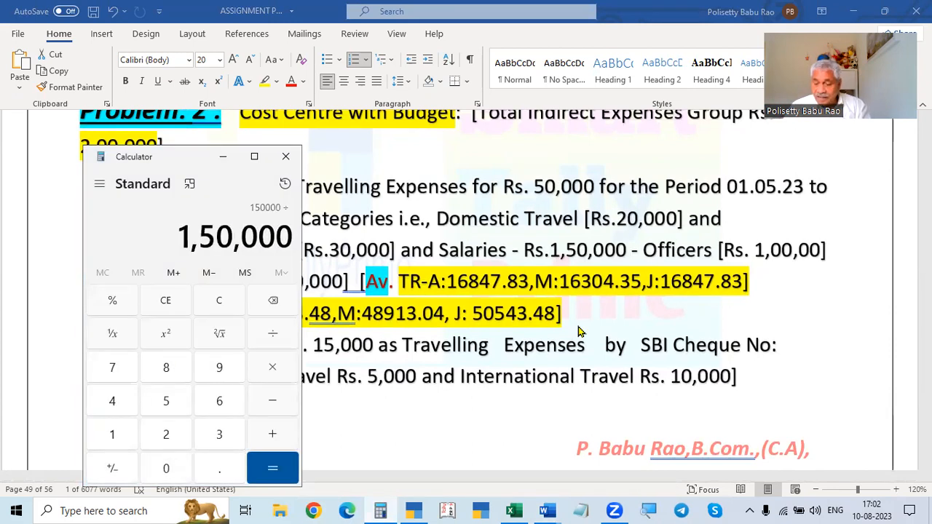
text(0/92)
key(Return)
text(*31)
key(Return)
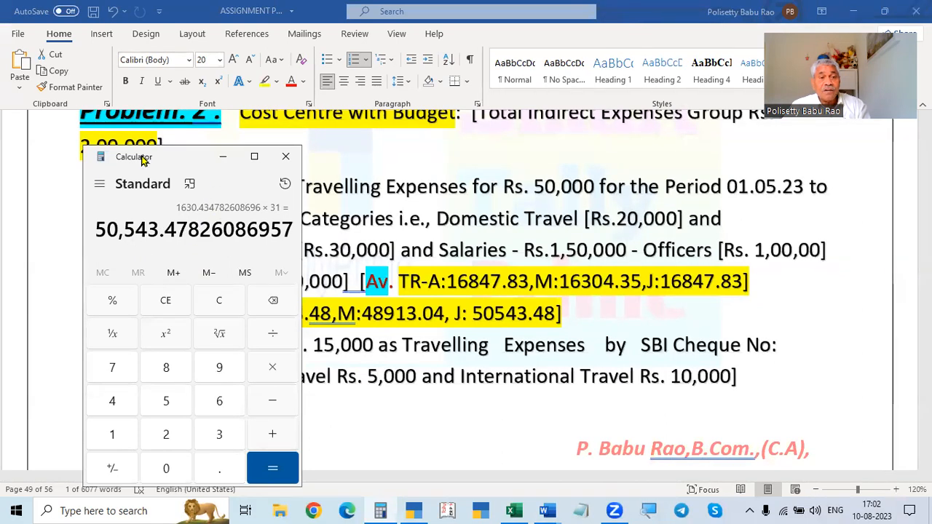
drag(168, 166, 96, 171)
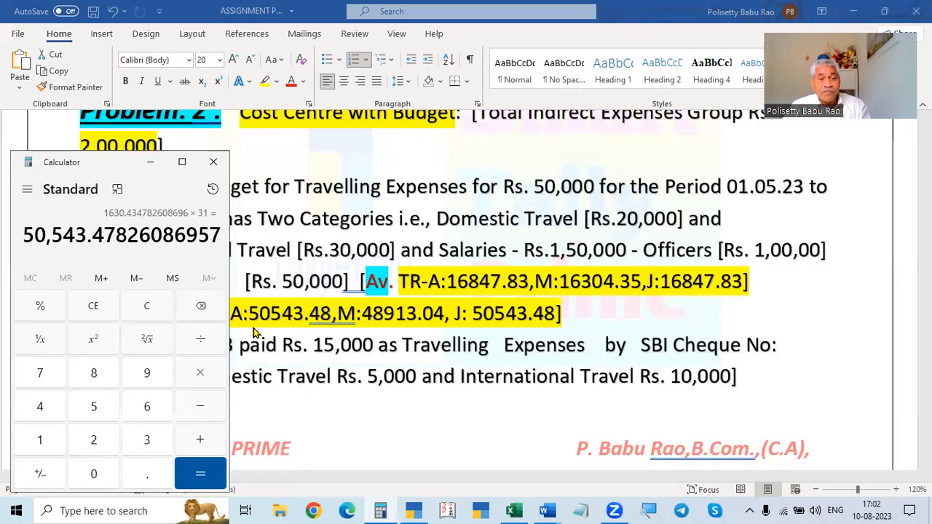
click(214, 162)
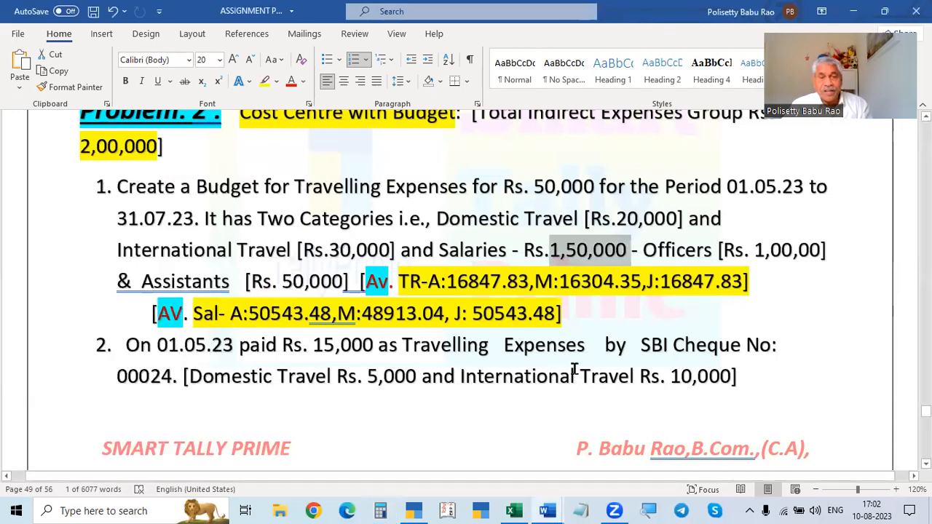
- Switch back to TallyPrime and exit the empty budget creation screen to the list of budgets
key(alt+Tab)
key(Escape)
key(Escape)
key(Escape)
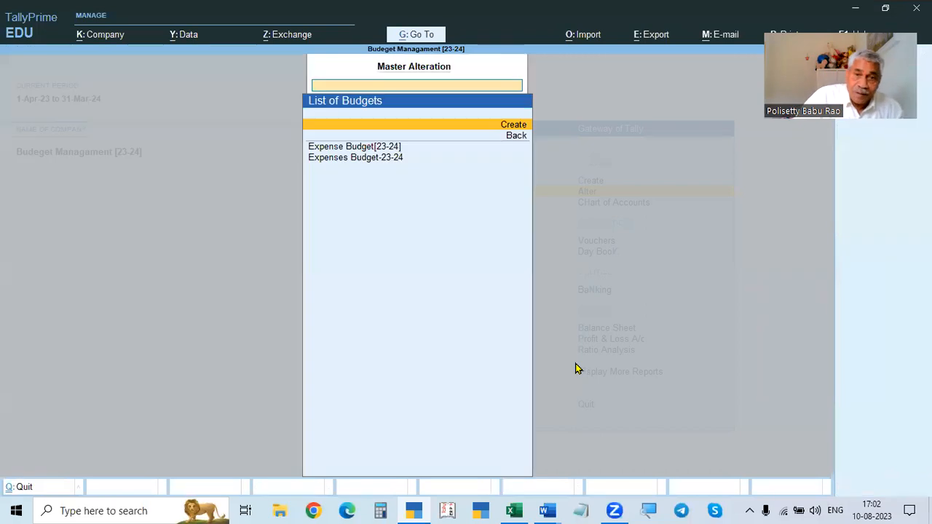
- Leave the budgets list, open voucher entry as a Payment voucher and set its date
key(Up)
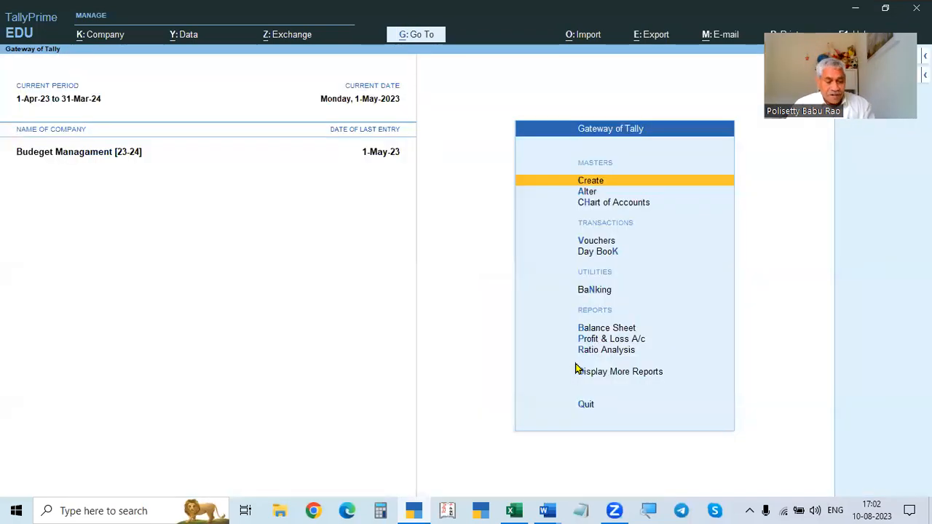
key(v)
key(alt+Tab)
scroll(490, 339, down, 6)
scroll(485, 354, up, 4)
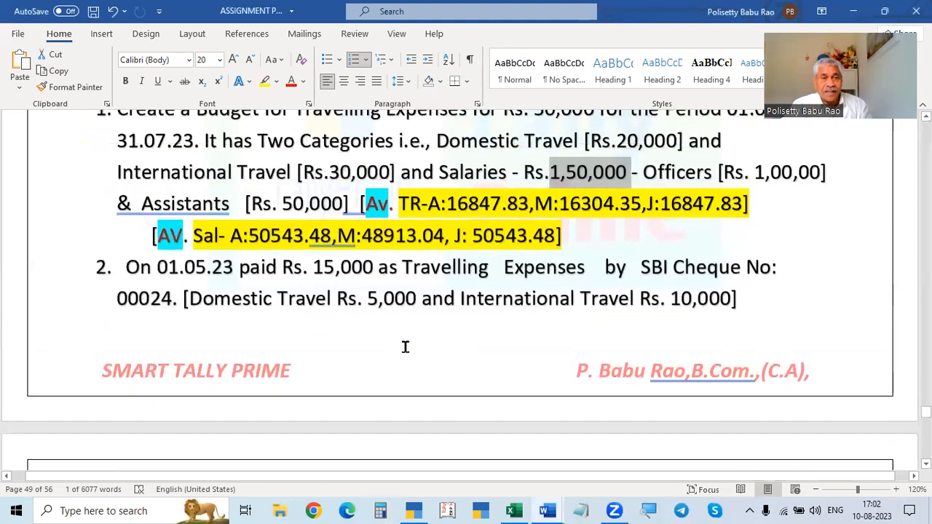
scroll(303, 291, up, 2)
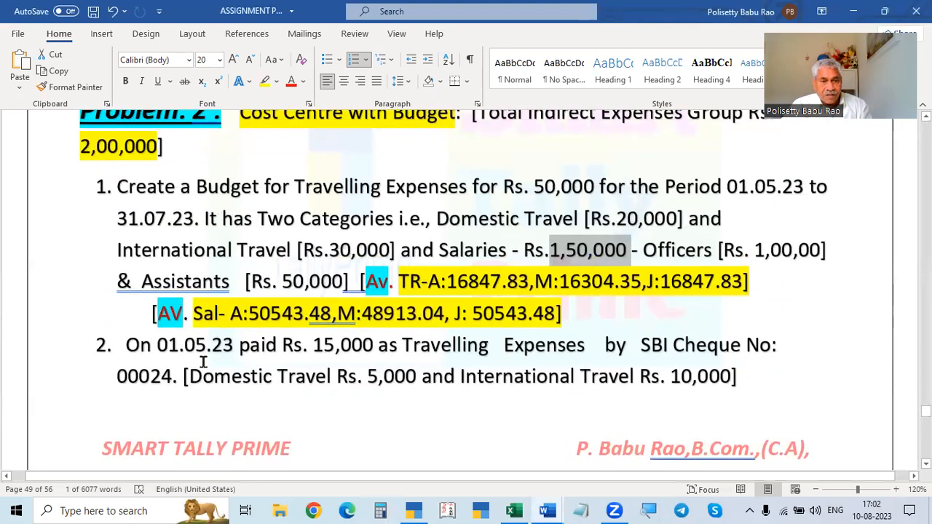
scroll(204, 361, down, 1)
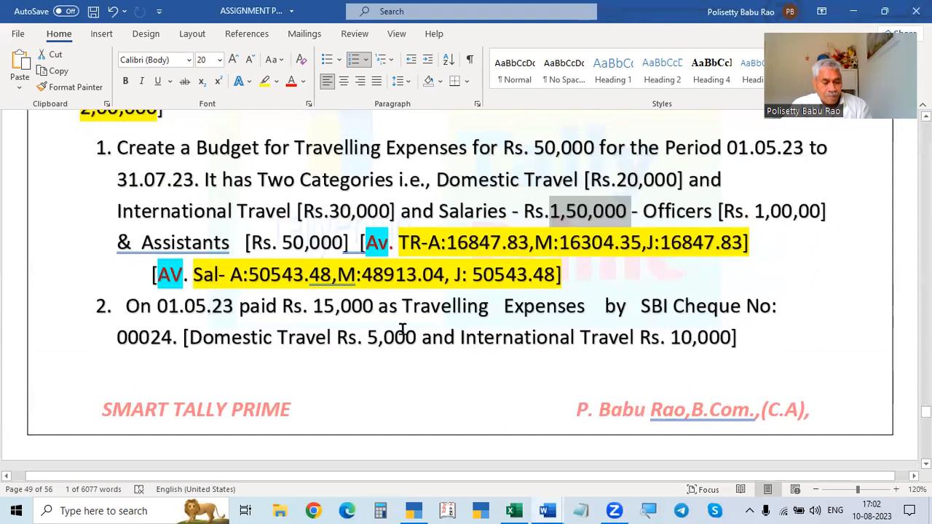
key(alt+Tab)
key(F2)
text(1.8)
key(Return)
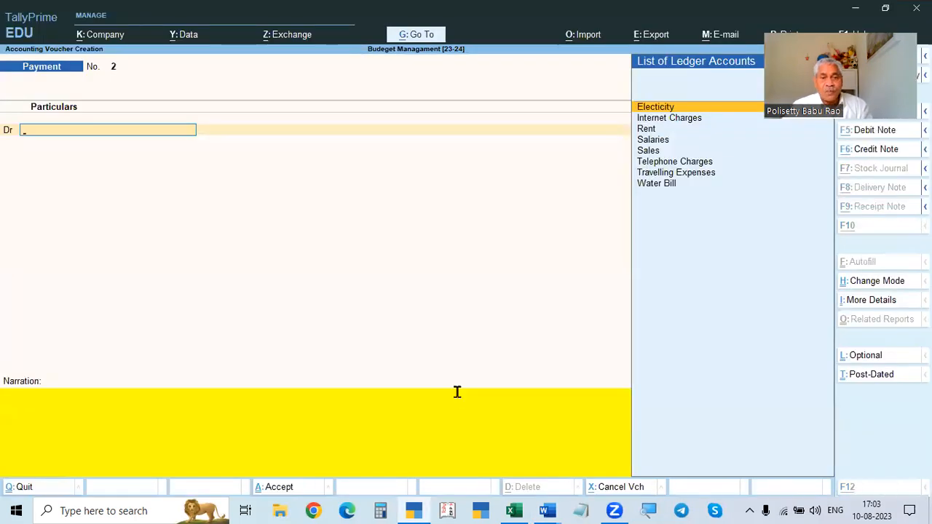
- Select Travelling Expenses as the debit ledger in the payment voucher
key(alt+Tab)
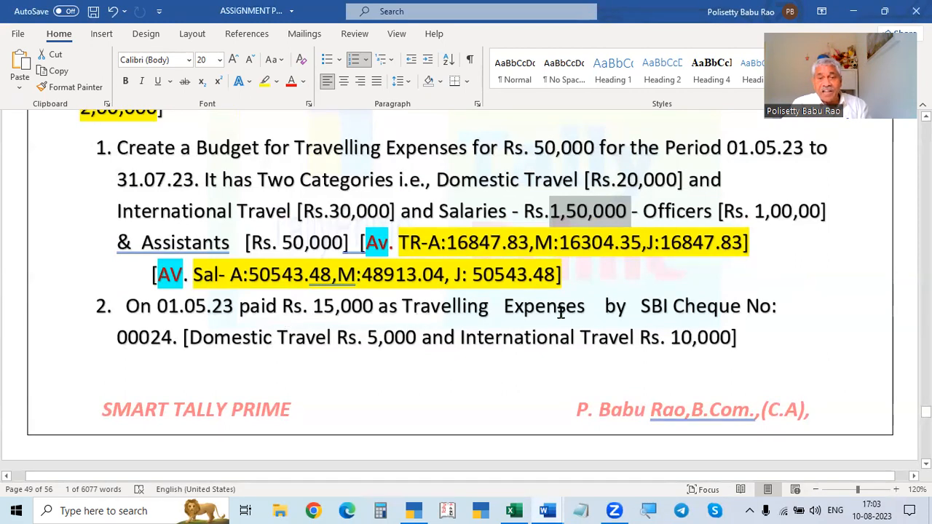
key(alt+Tab)
text(Tra)
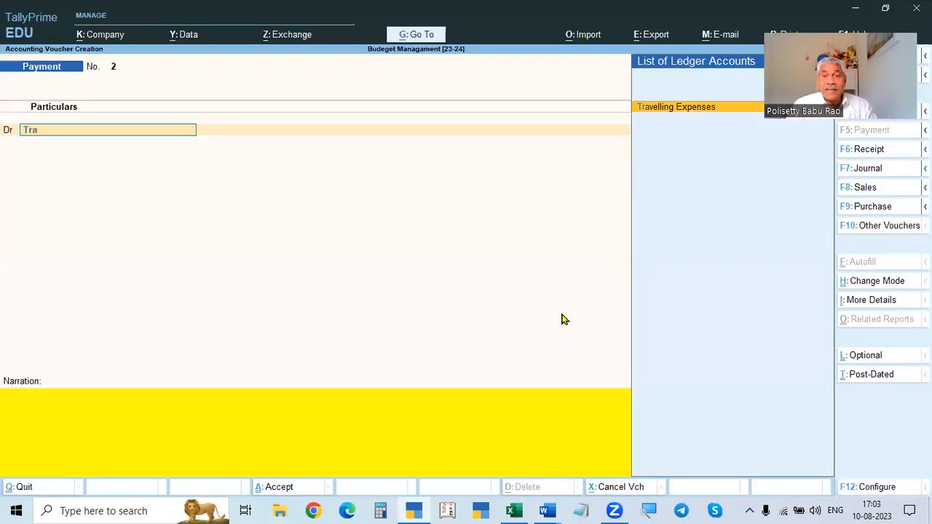
key(Return)
- Enter 15000 as the debit amount for Travelling Expenses to open cost allocation
key(alt+Tab)
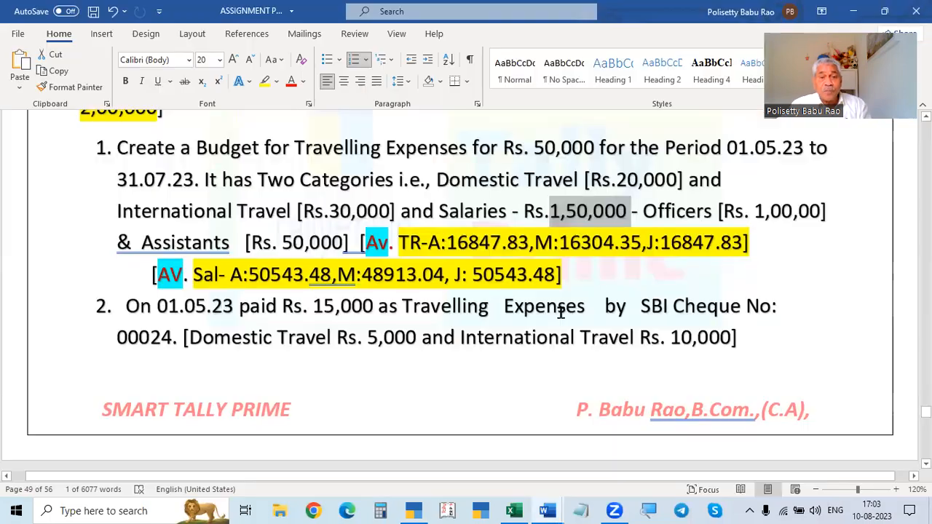
key(alt+Tab)
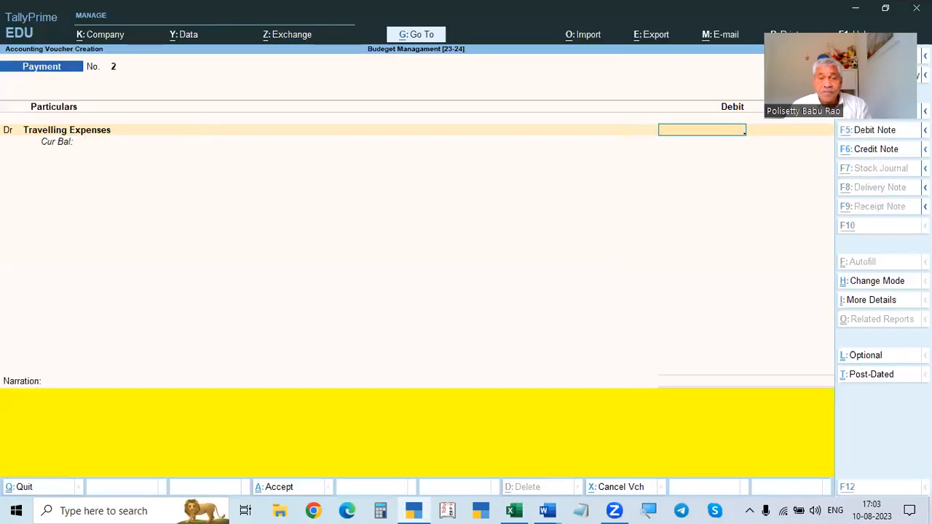
key(alt+Tab)
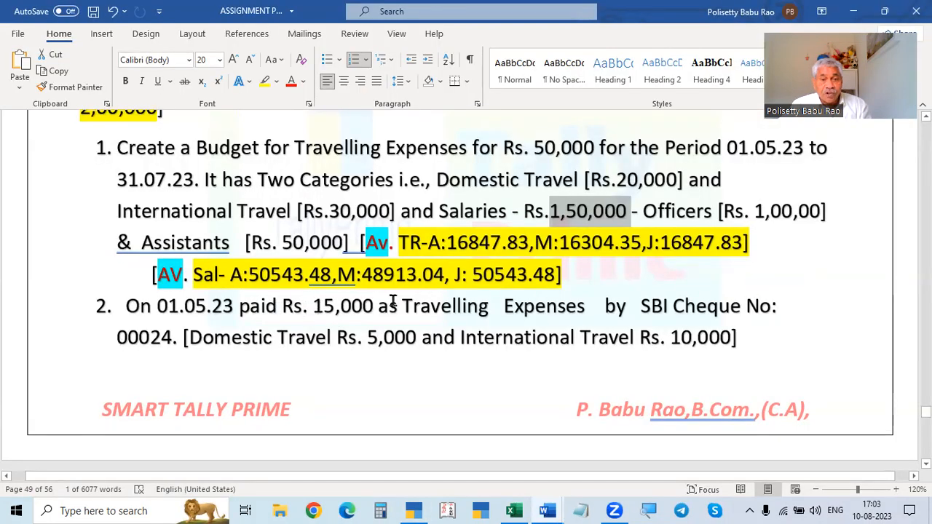
drag(301, 306, 399, 306)
key(alt+Tab)
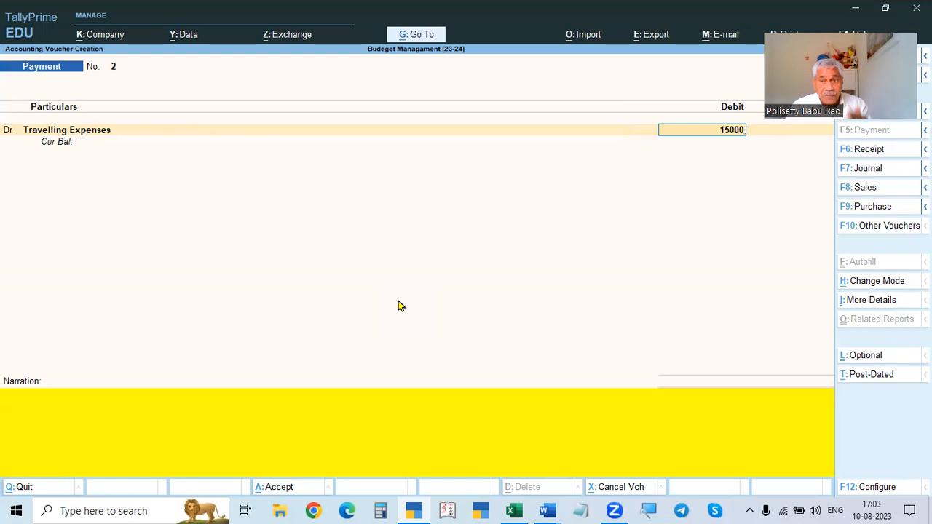
key(Return)
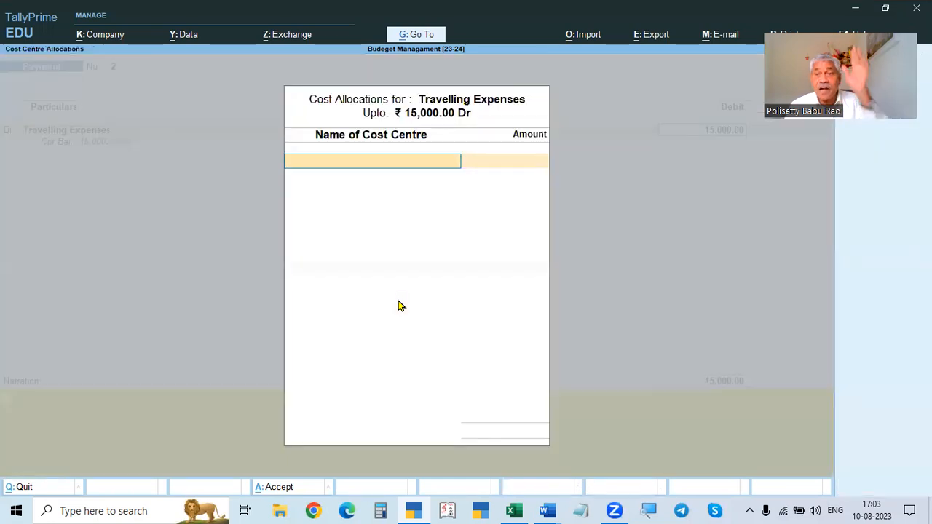
- Allocate 5000 of the travelling expenses to the Domestic Travel cost centre
key(alt+Tab)
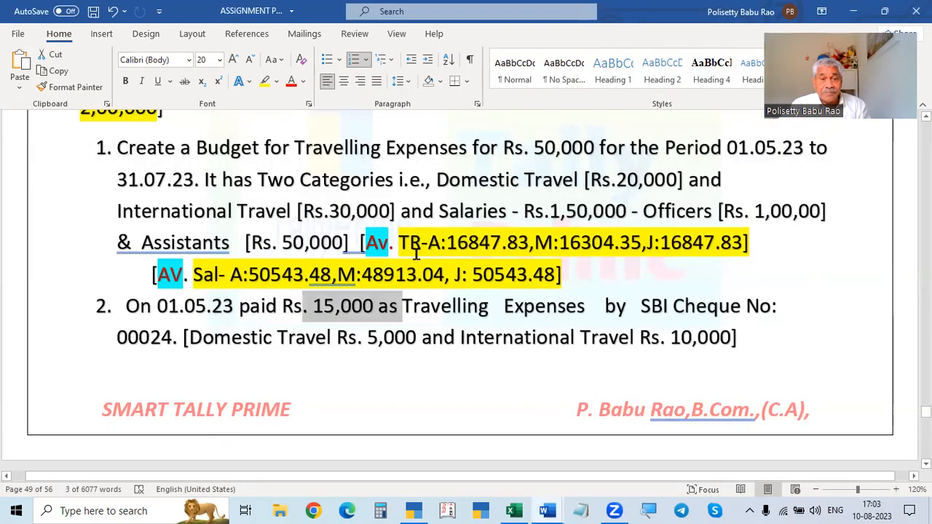
scroll(438, 336, down, 1)
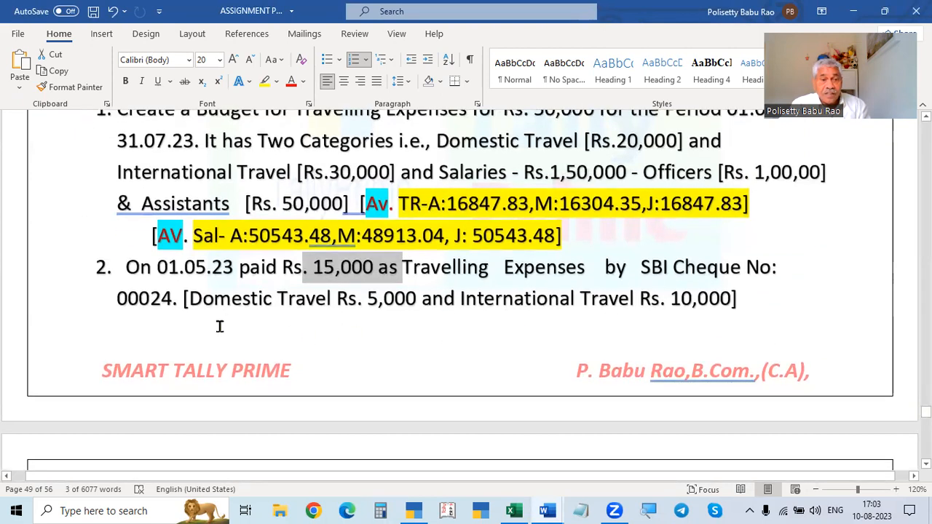
key(alt+Tab)
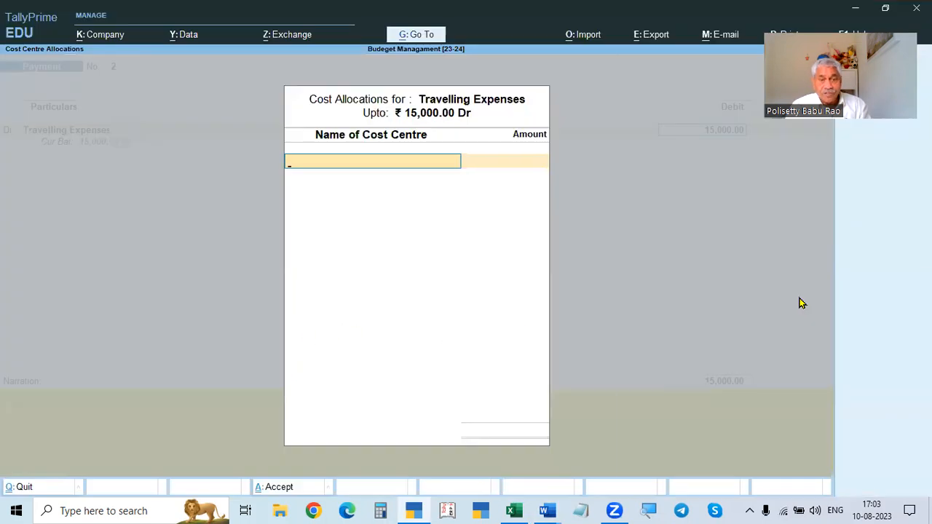
key(Down)
key(Down)
key(Return)
text(5000)
key(Return)
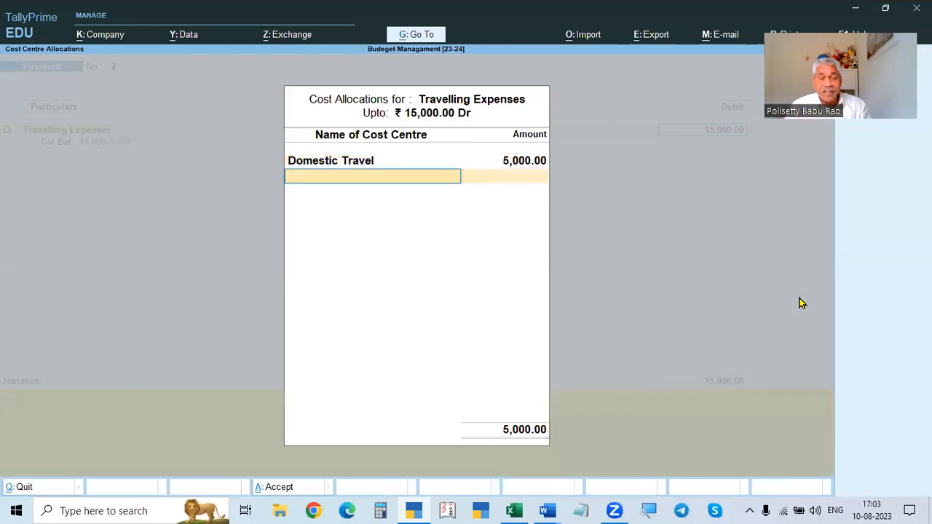
- Allocate the remaining 10,000 to the International Travel cost centre and close the allocation
key(Down)
key(Down)
key(Down)
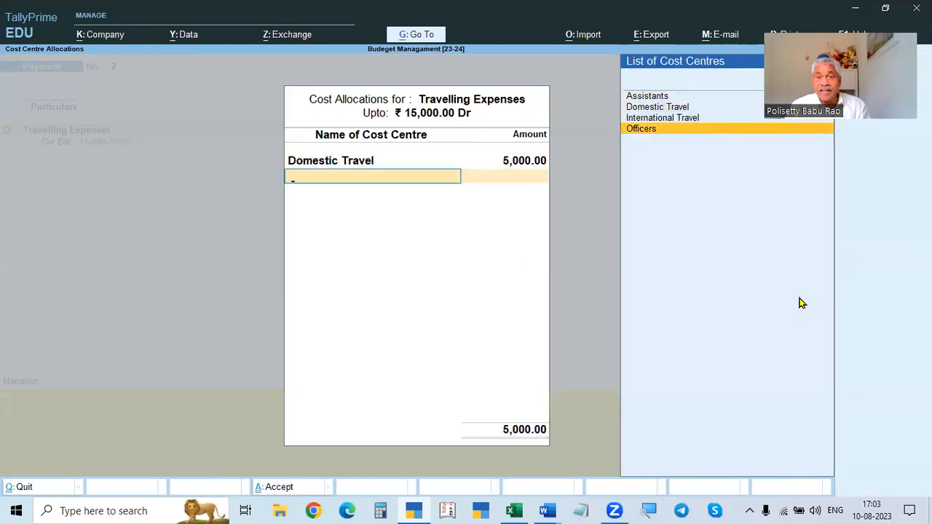
key(Up)
key(Return)
key(alt+space)
key(Escape)
key(alt+Tab)
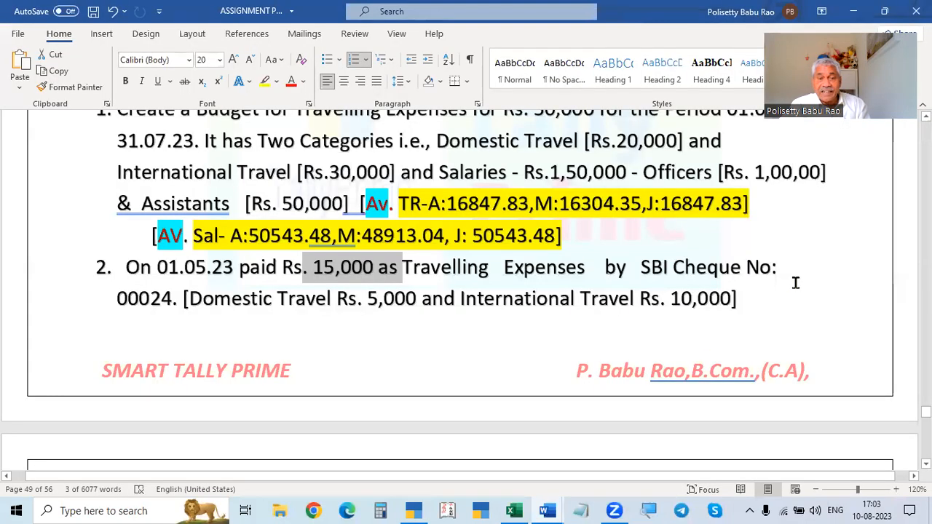
key(alt+Tab)
key(Return)
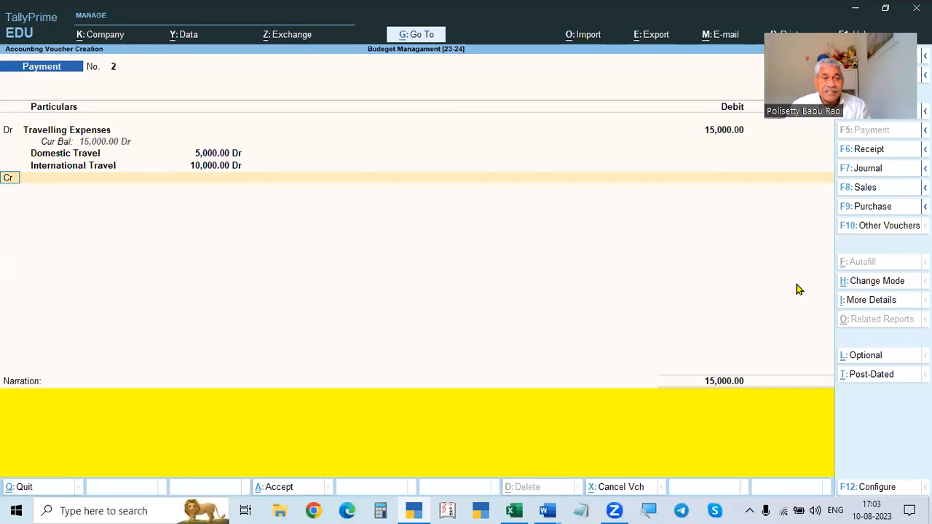
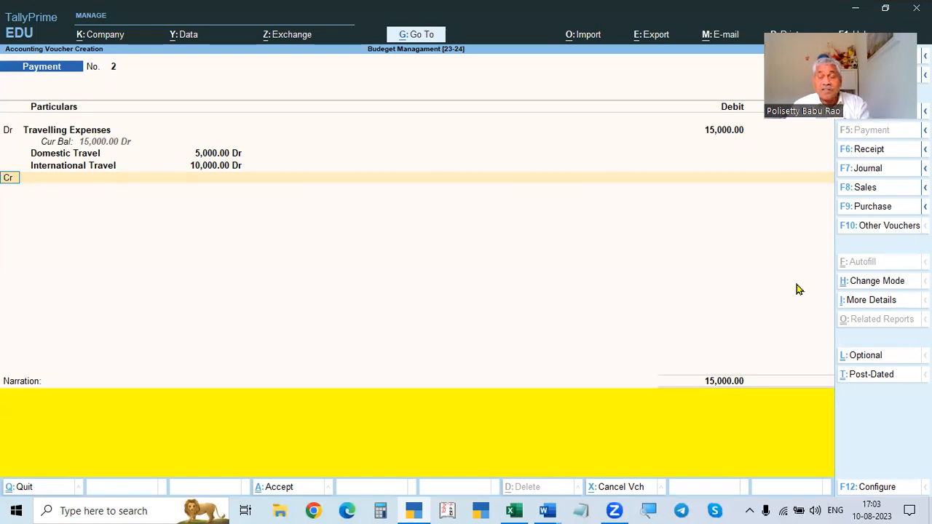
- Credit Cash for 15,000 and save the travelling-expense payment voucher
key(Return)
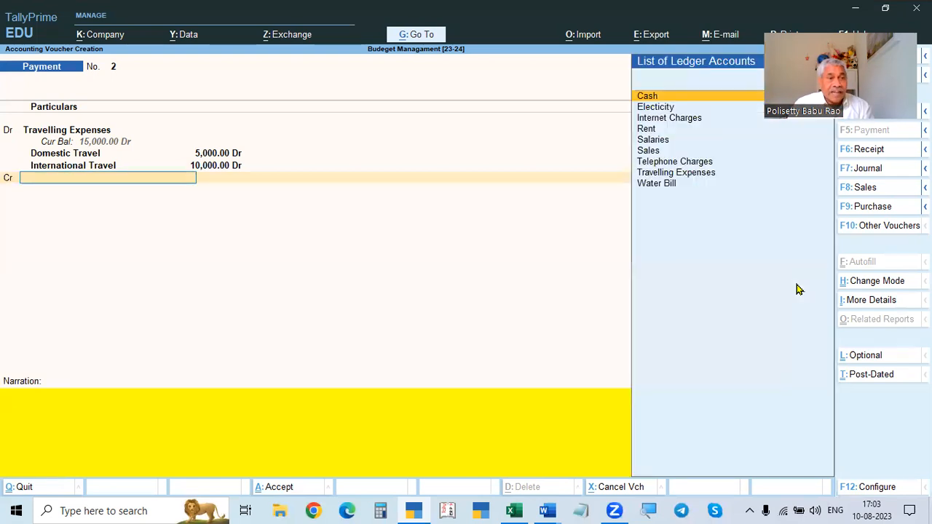
text(Cash)
key(Return)
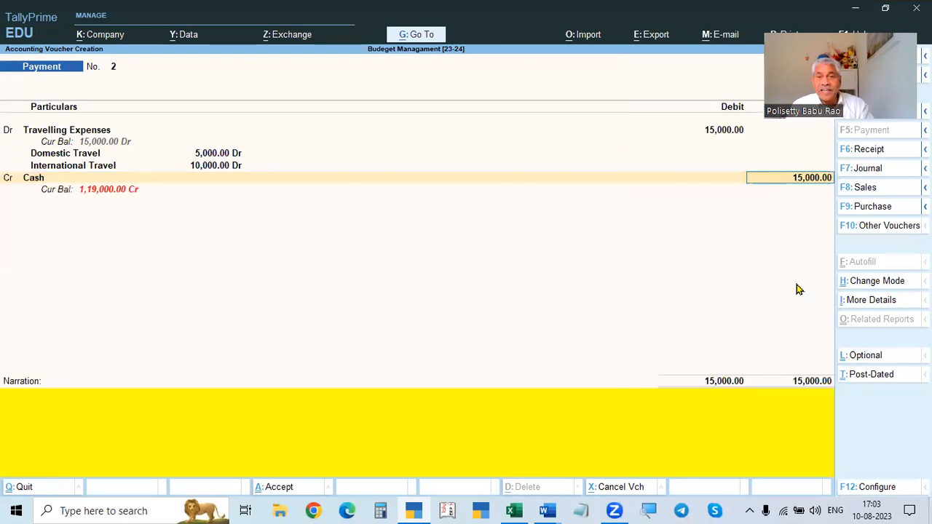
key(Return)
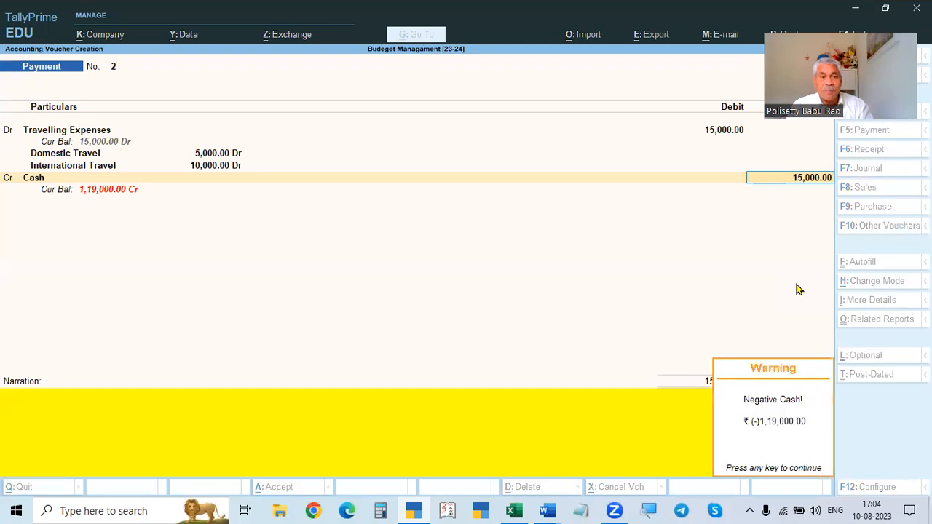
key(Return)
key(Return)
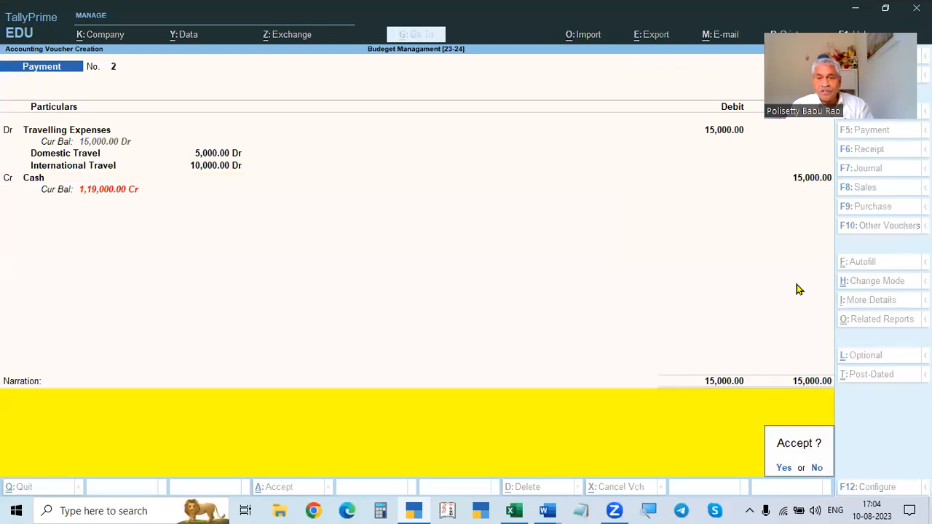
key(Return)
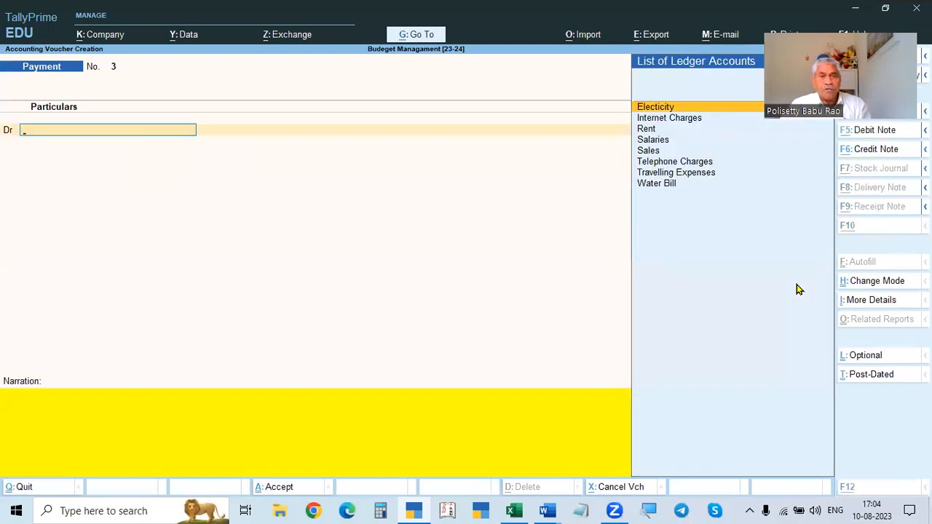
- Select Salaries as the debit ledger in the next payment voucher
key(alt+Tab)
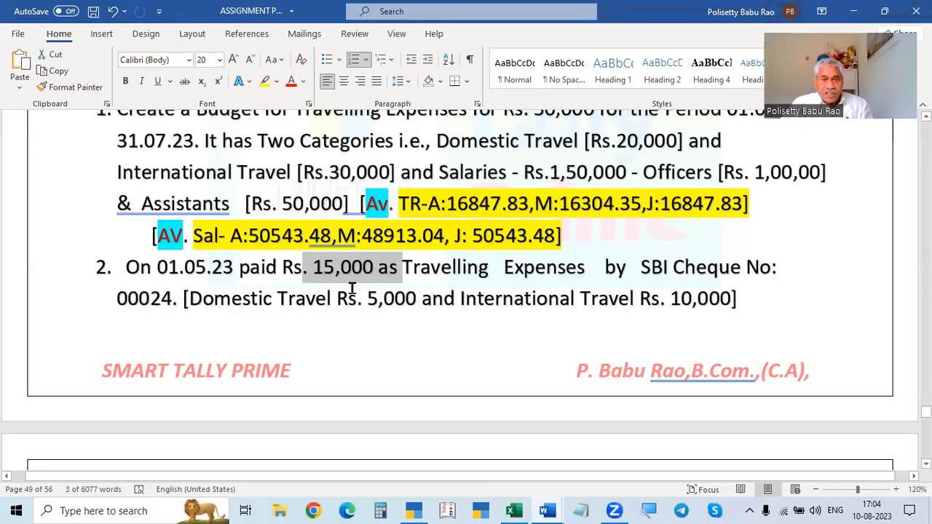
scroll(394, 281, down, 2)
scroll(399, 256, down, 3)
scroll(405, 240, up, 2)
scroll(408, 245, down, 2)
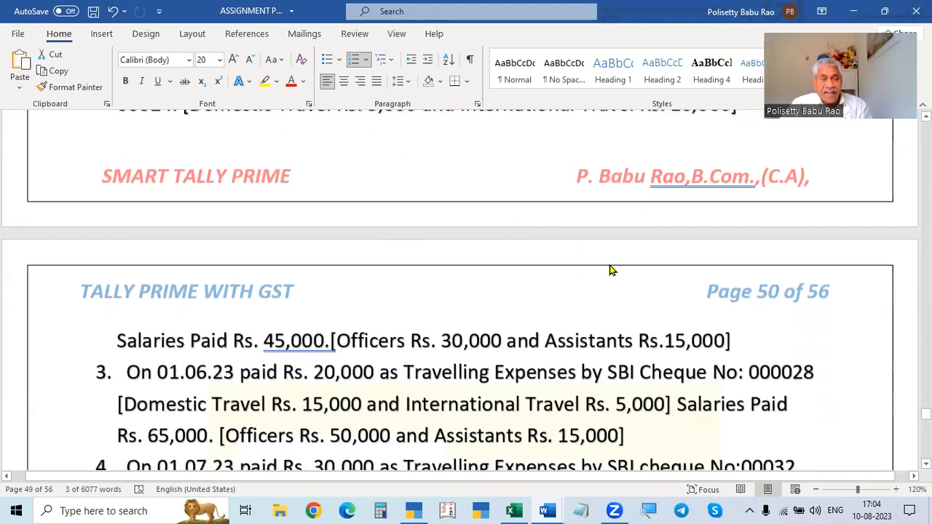
key(alt+Tab)
text(Sa)
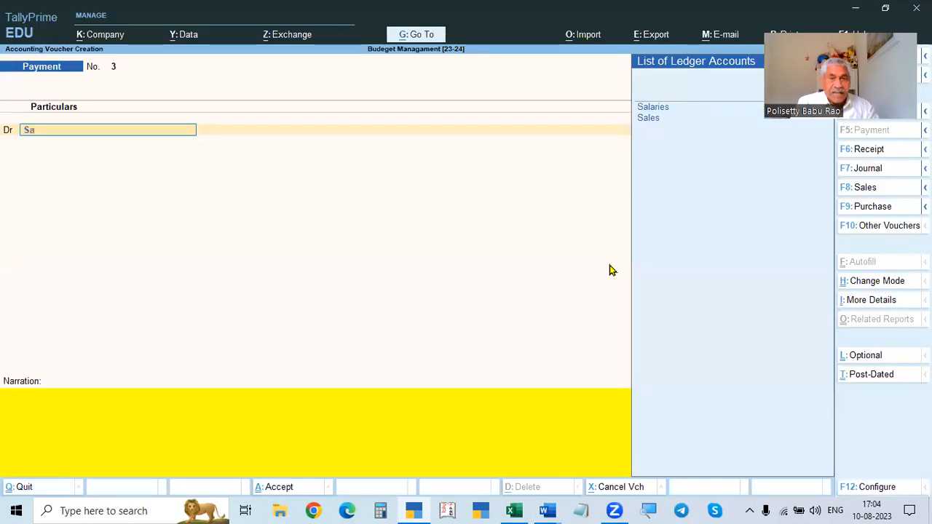
key(Return)
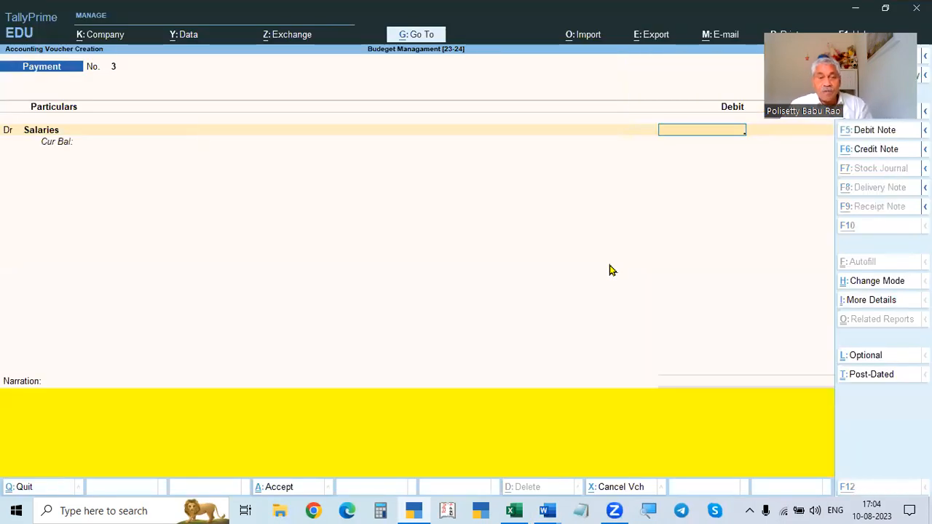
- Enter 45000 as the Salaries debit amount to open cost allocation
key(alt+Tab)
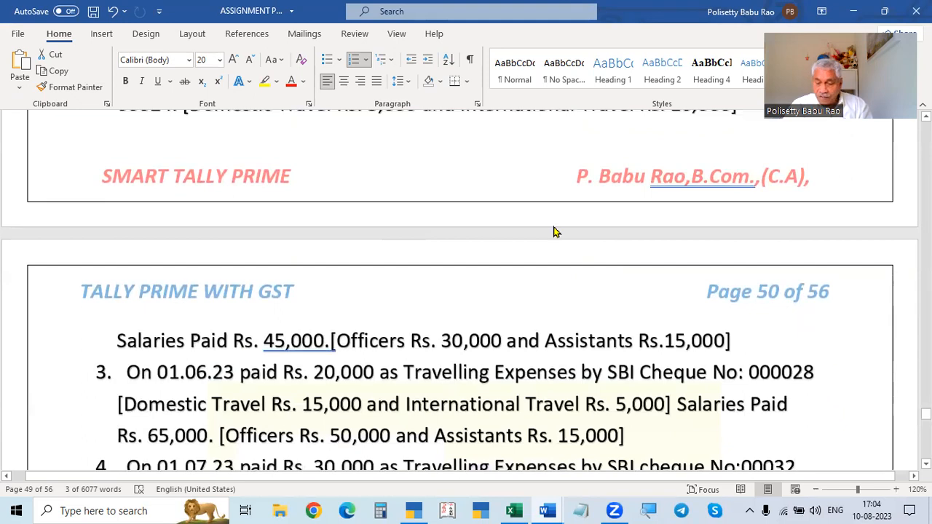
key(alt+Tab)
text(45000)
key(Return)
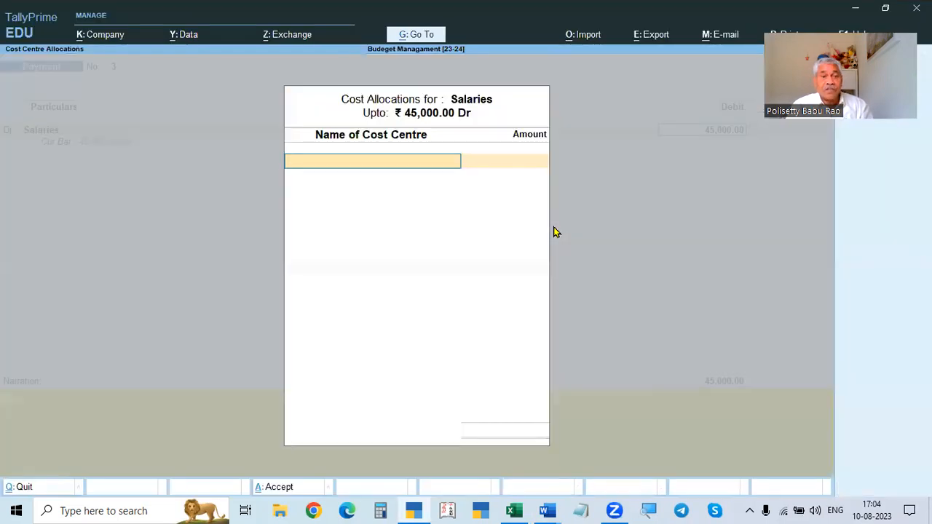
- Allocate 30,000 of the salaries to the Officers cost centre
key(Down)
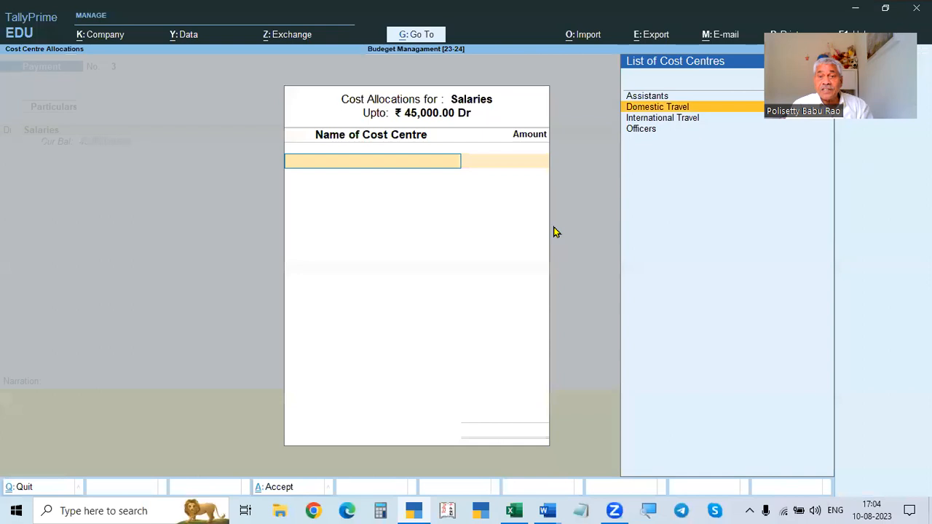
key(Down)
key(Down)
key(Return)
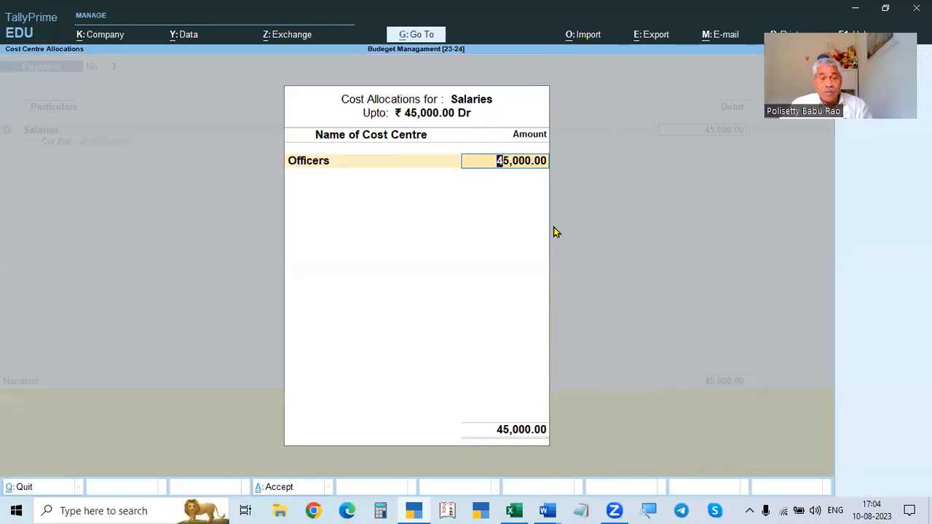
key(alt+Tab)
key(alt+Tab)
text(30,000)
key(Return)
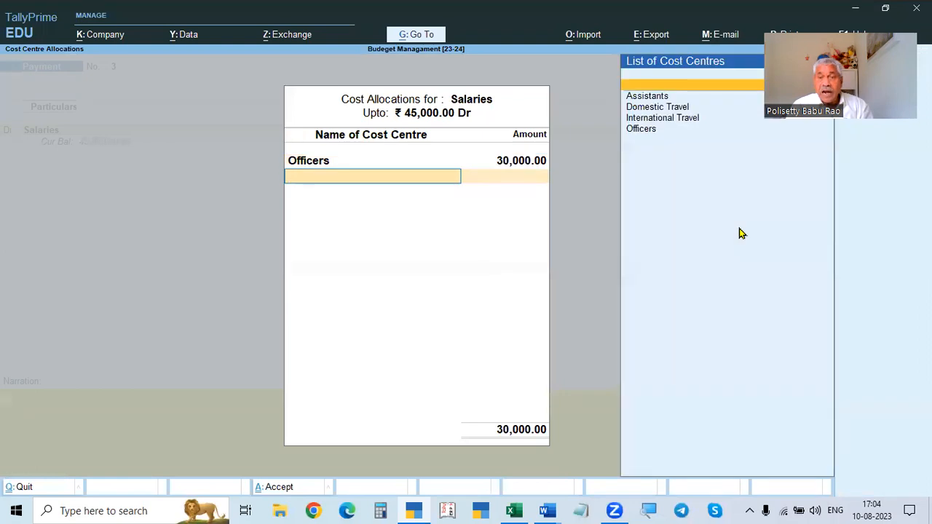
- Allocate the remaining 15,000 to the Assistants cost centre and close the allocation
key(Return)
key(alt+Tab)
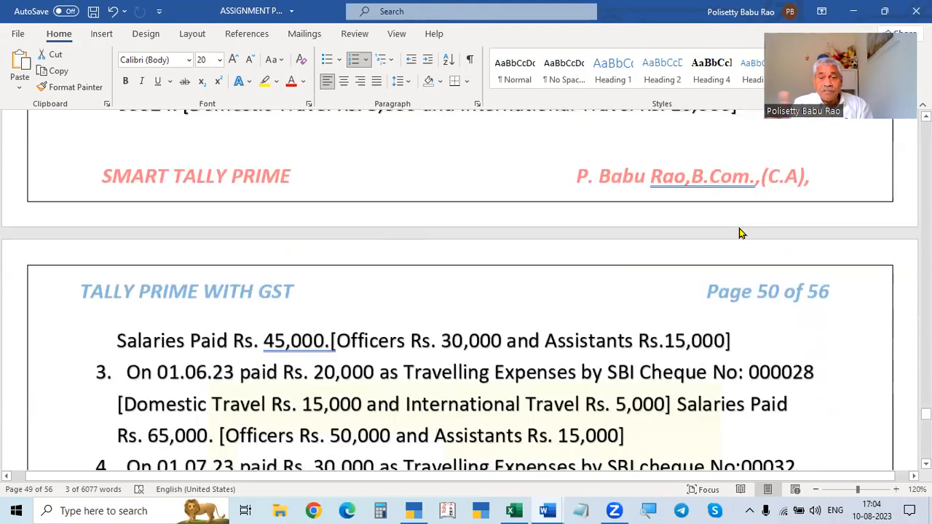
key(alt+Tab)
key(Return)
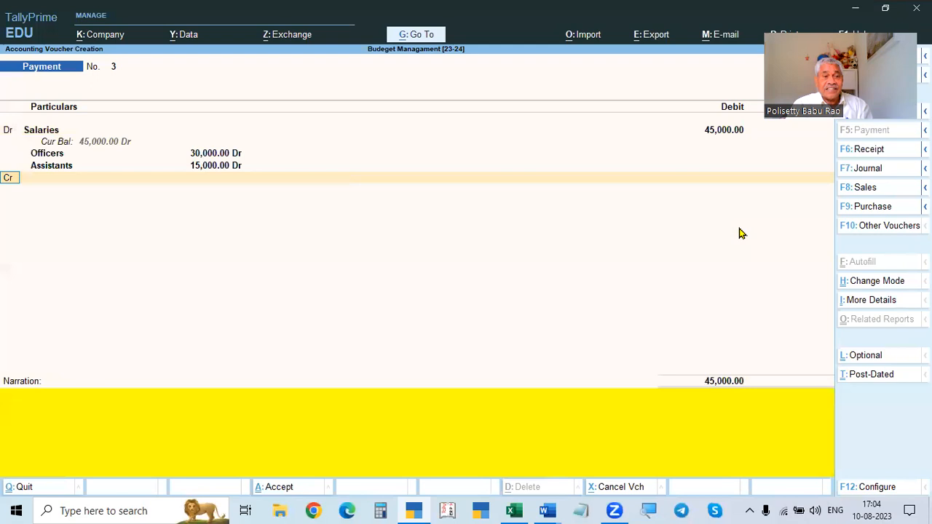
- Credit Cash for 45,000 and save the salaries payment voucher
key(Return)
text(Cash)
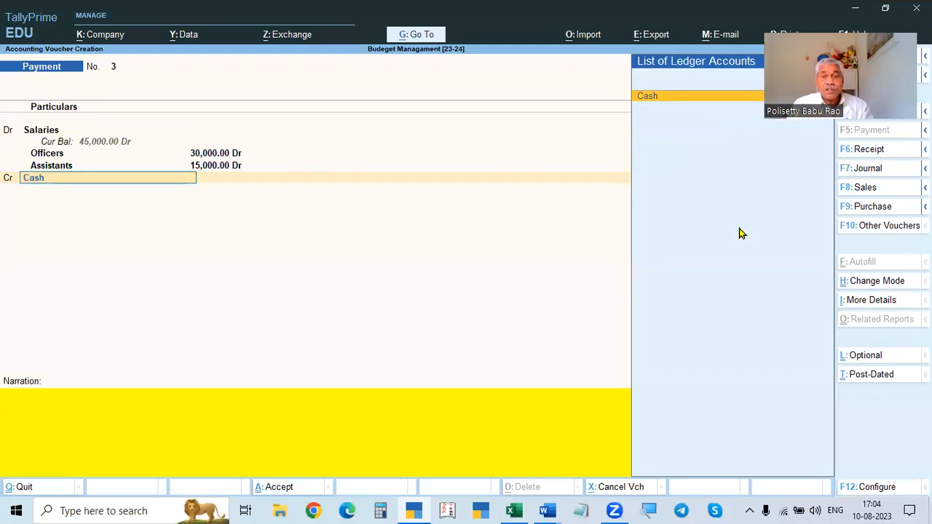
key(Return)
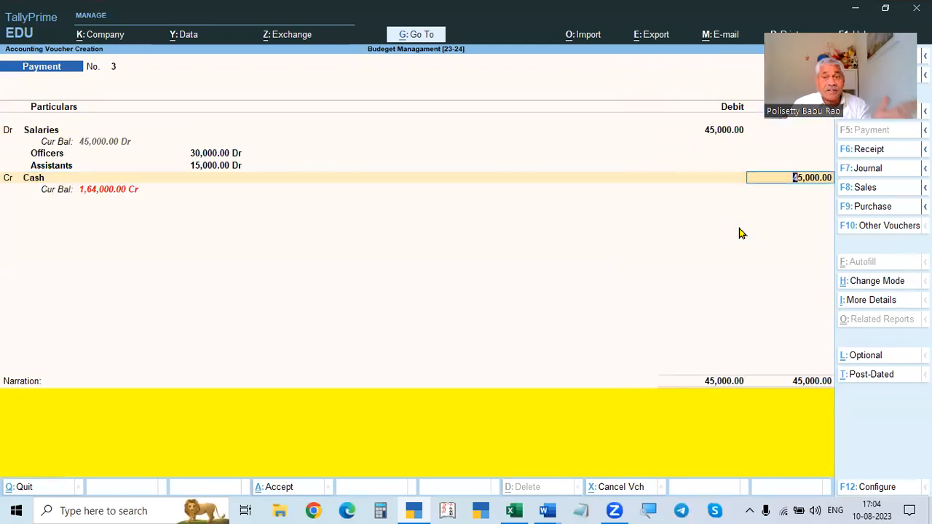
key(Return)
key(Return)
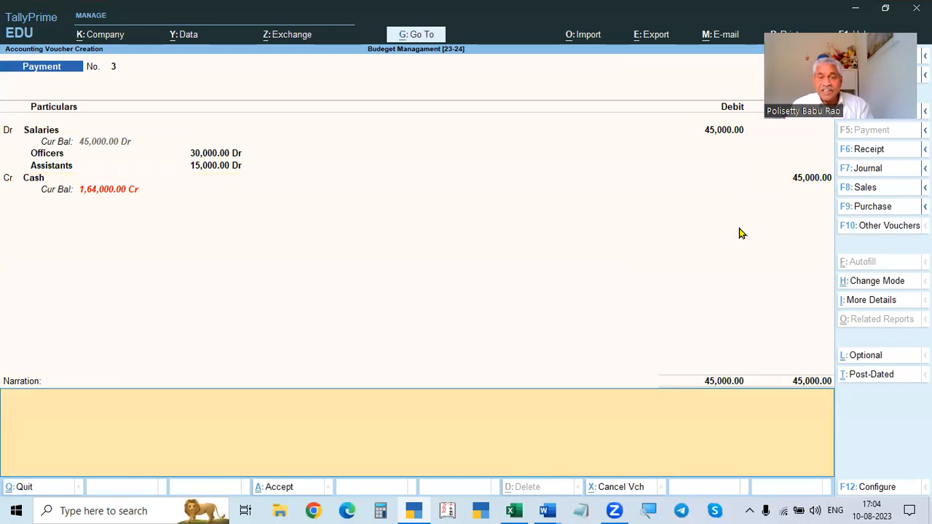
key(Return)
- Date a new payment voucher 1.6 and select Travelling Expenses as its debit ledger
key(alt+Tab)
scroll(460, 258, down, 2)
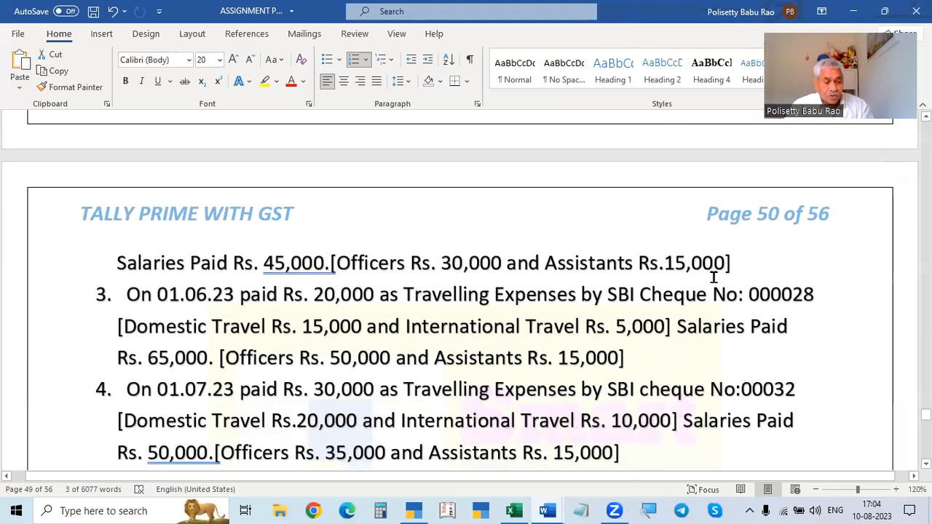
key(alt+Tab)
key(F2)
text(1.6)
key(Return)
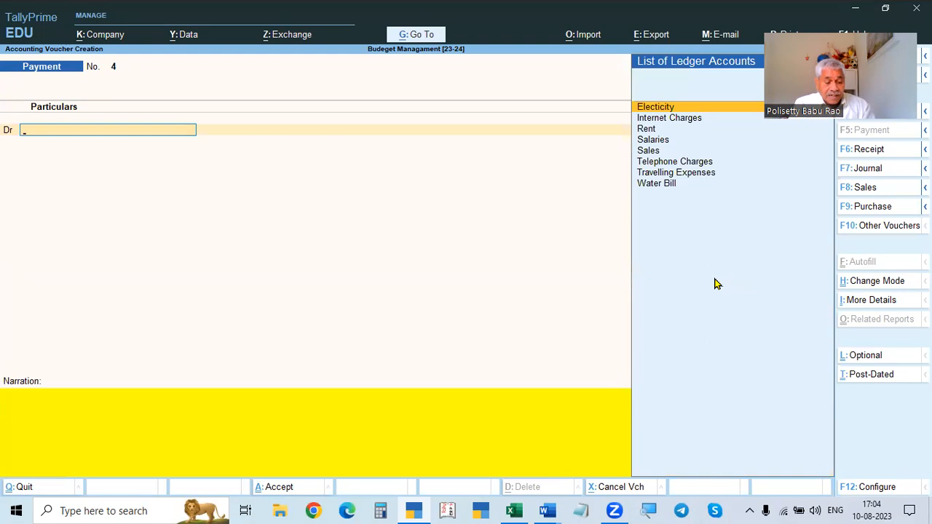
text(tra)
key(Return)
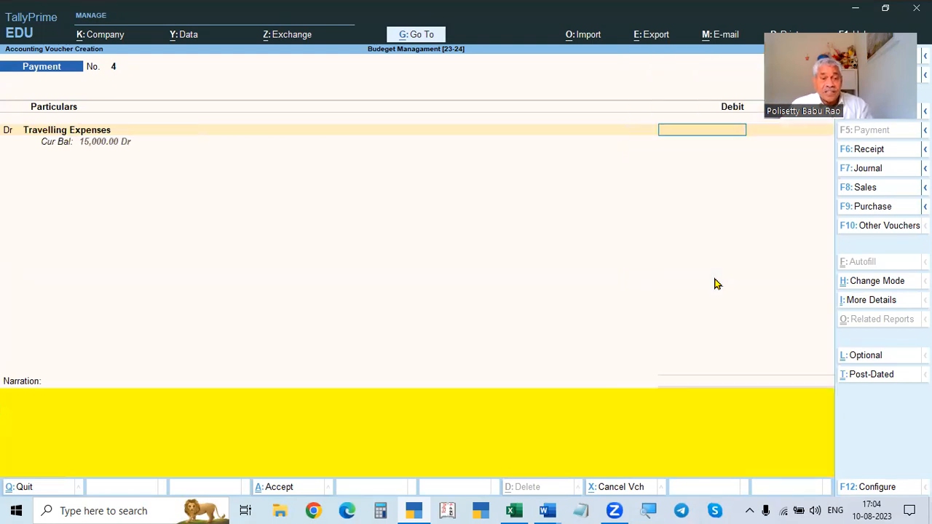
- Enter 20000 as the Travelling Expenses debit amount to open cost allocation
key(alt+Tab)
scroll(578, 349, down, 1)
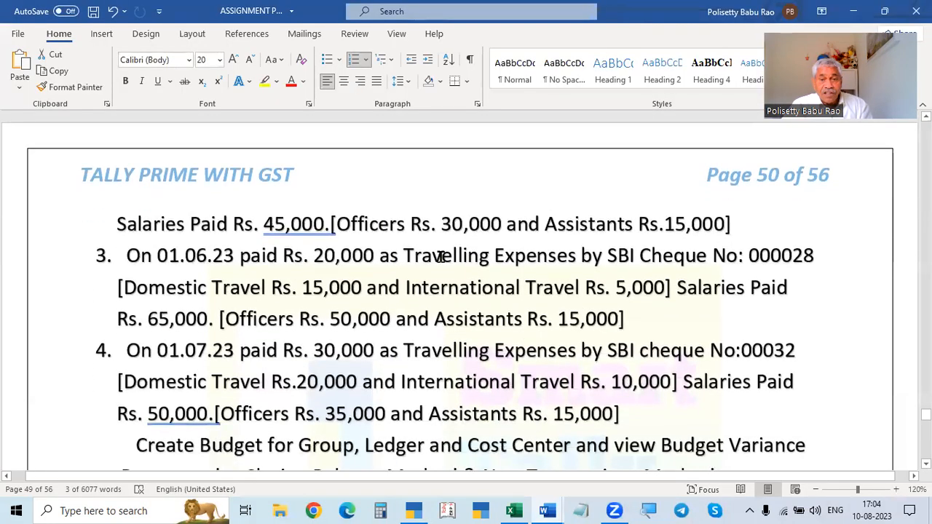
key(alt+Tab)
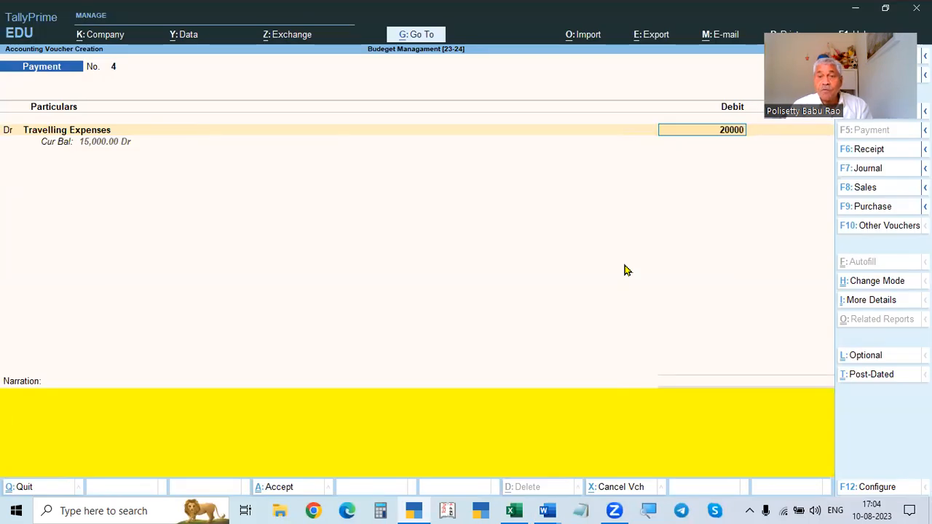
text(20000)
key(Return)
- Allocate 15000 of the travelling expenses to the Domestic Travel cost centre
key(alt+Tab)
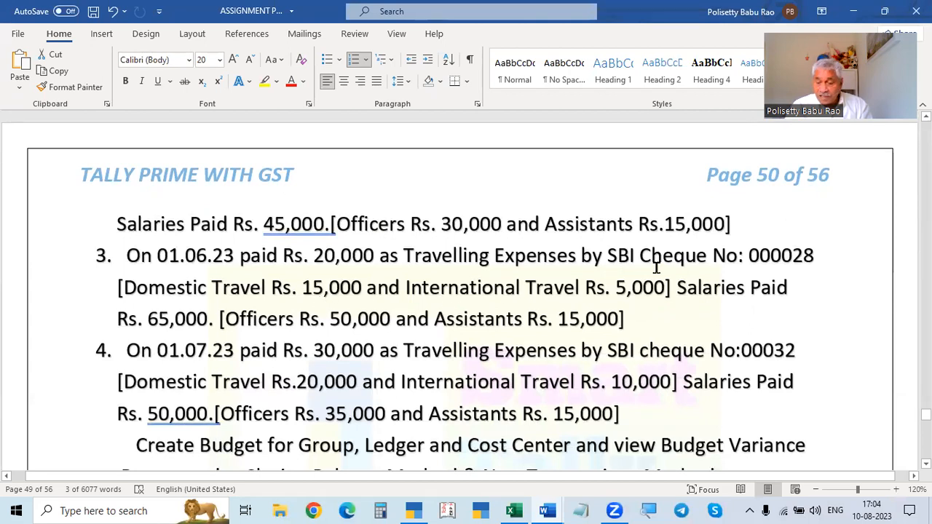
text(15000)
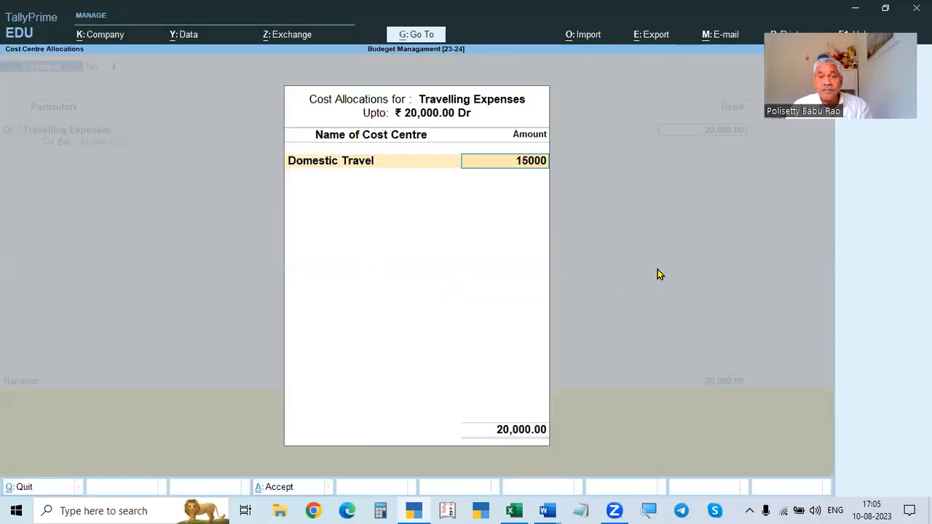
key(Return)
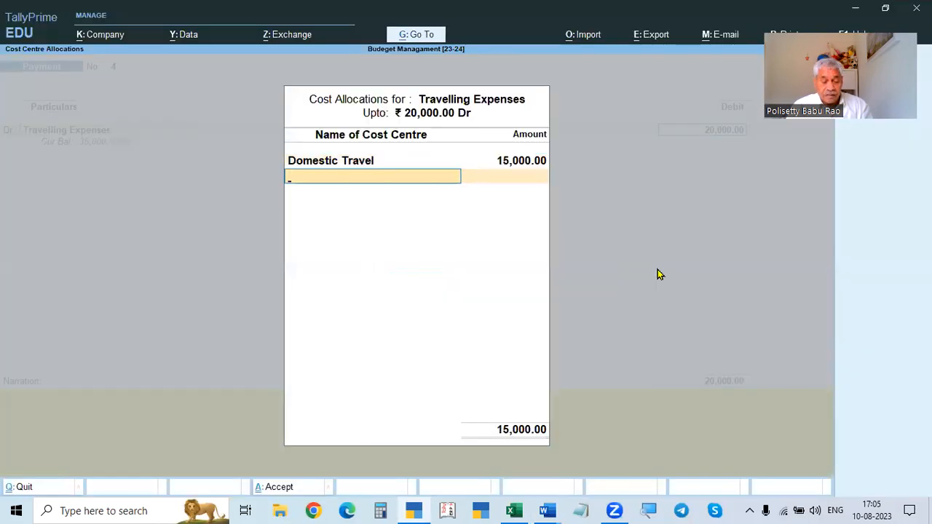
- Allocate the remaining 5,000 to International Travel and close the allocation
key(Down)
key(Down)
key(Return)
key(Return)
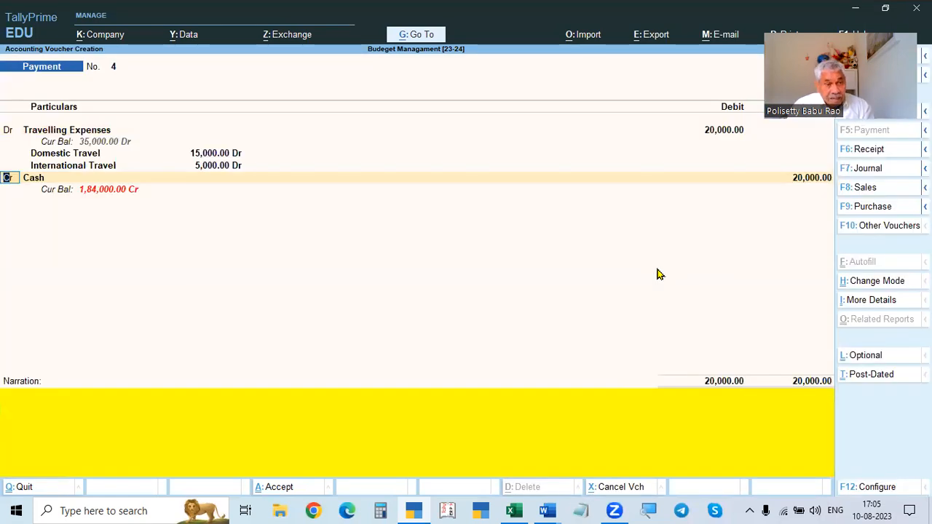
- Change the next line to a debit entry and select the Salaries ledger
text(d)
key(Return)
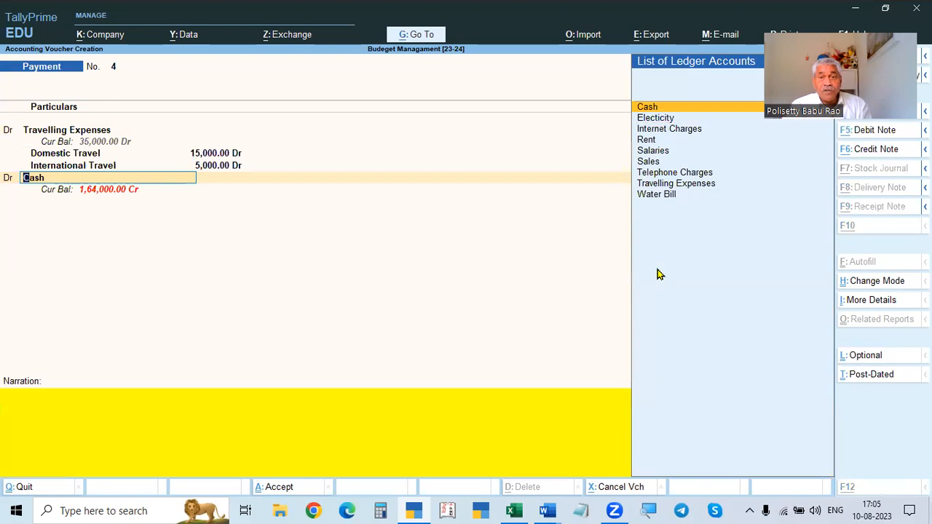
key(Down)
key(Down)
key(Down)
key(Down)
key(Return)
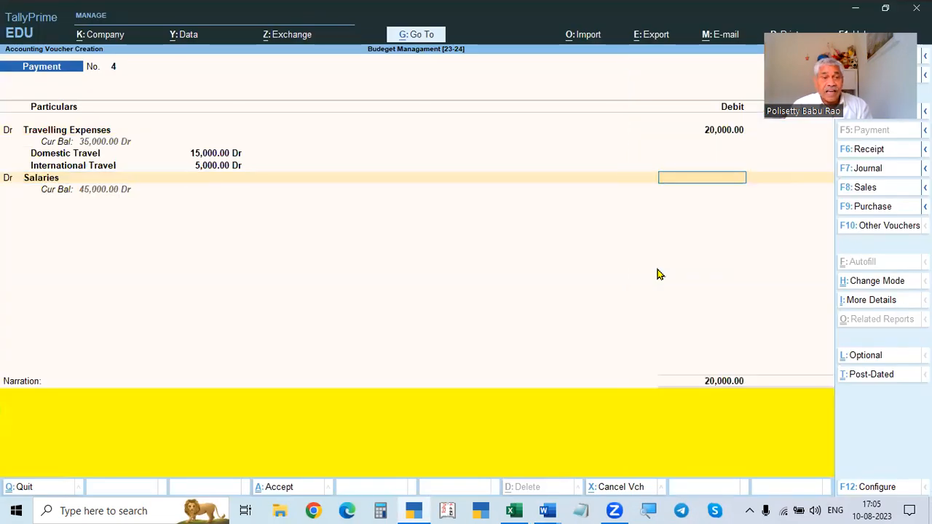
- Enter 65,000 as the Salaries debit amount and open its cost allocation
key(alt+Tab)
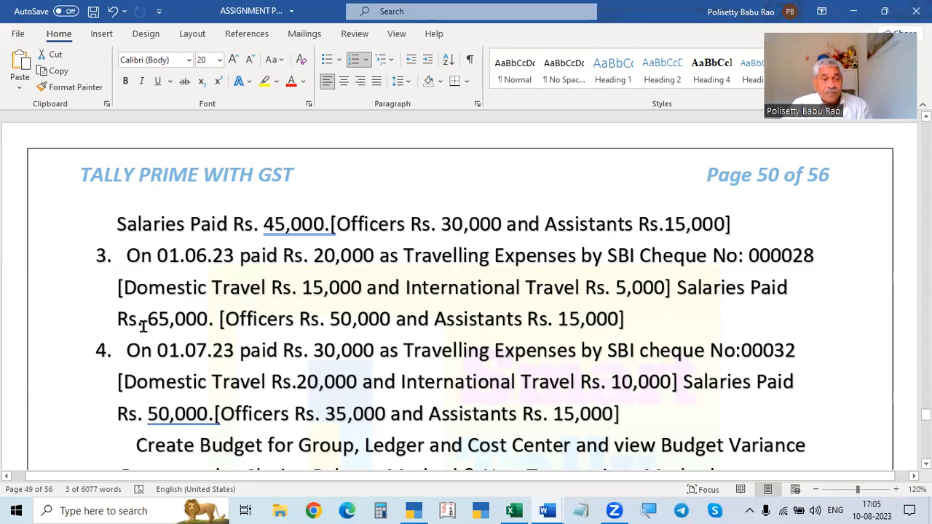
drag(143, 326, 212, 320)
key(alt+Tab)
text(65,000)
key(Return)
key(Return)
- Allocate 50,000 of the salaries to the Officers cost centre
key(alt+Tab)
drag(329, 320, 397, 318)
key(alt+Tab)
text(500)
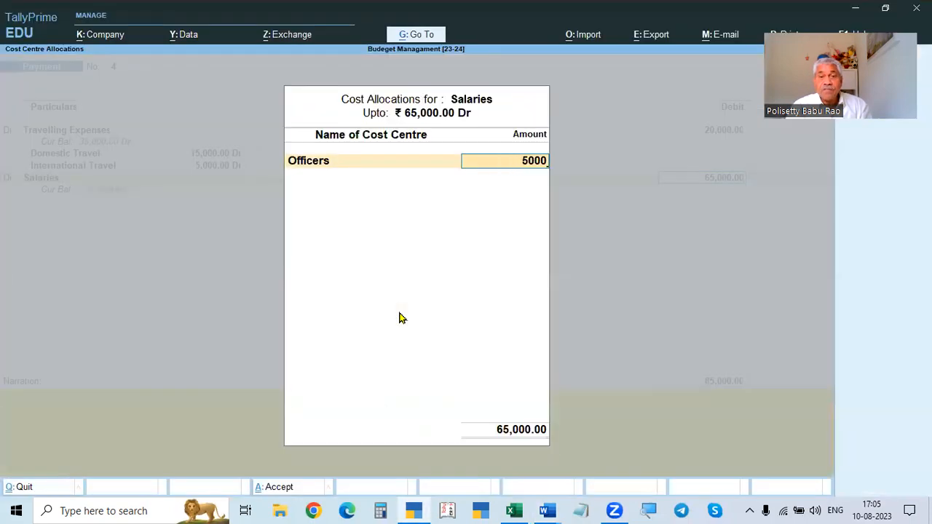
key(Return)
- Allocate the remaining 15,000 to the Assistants cost centre and close the allocation
key(Up)
key(Down)
key(Return)
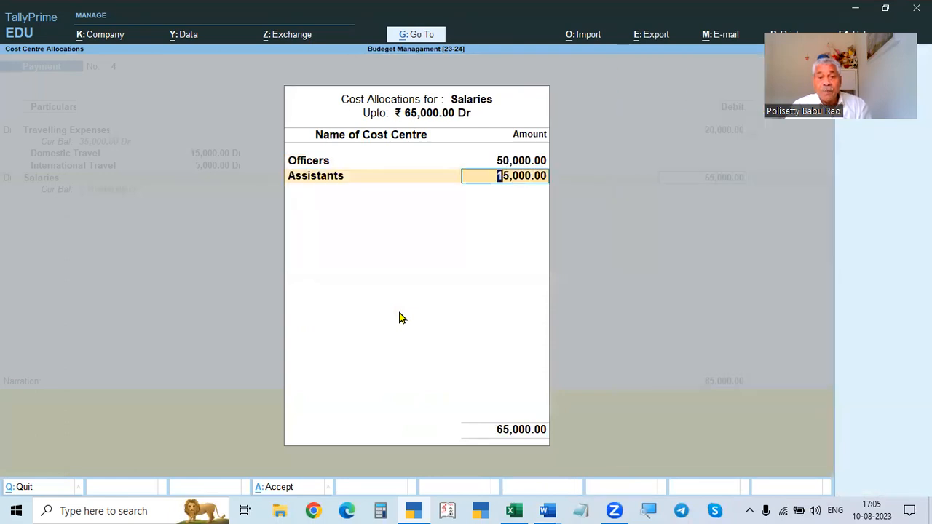
key(alt+Tab)
key(alt+Tab)
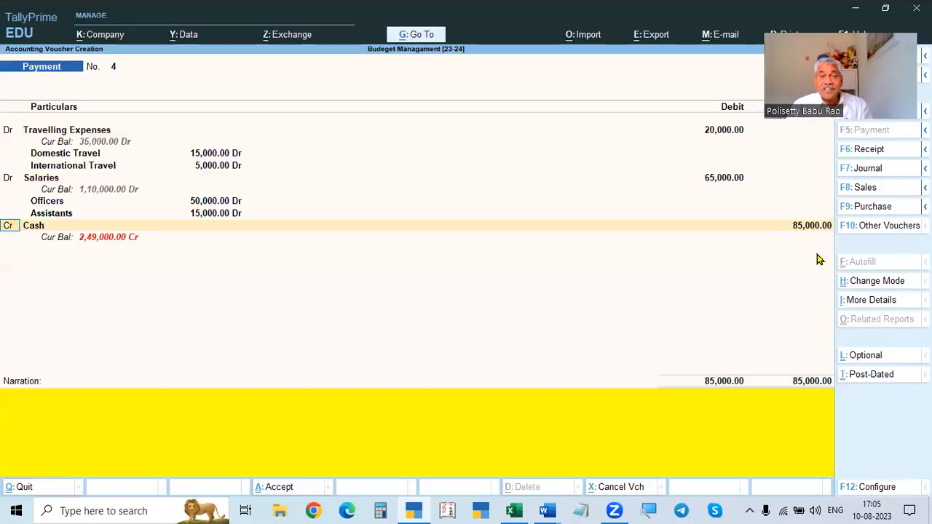
- Credit Cash for the 85,000 total of the voucher
key(Return)
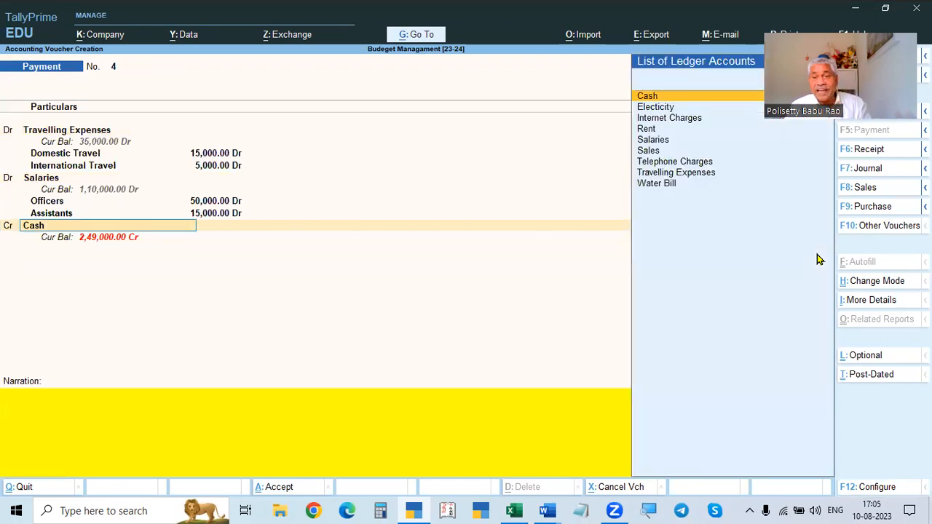
key(Return)
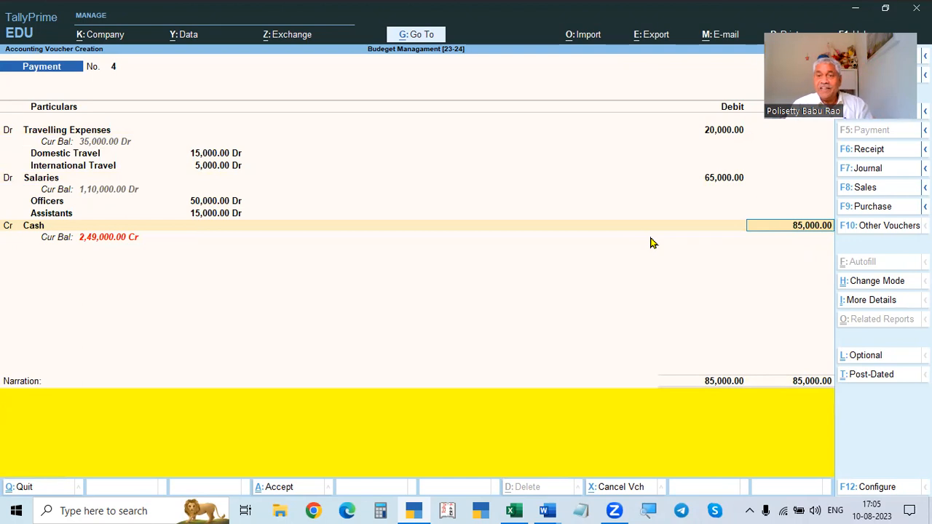
- Accept payment voucher No. 4 without entering a narration
key(Return)
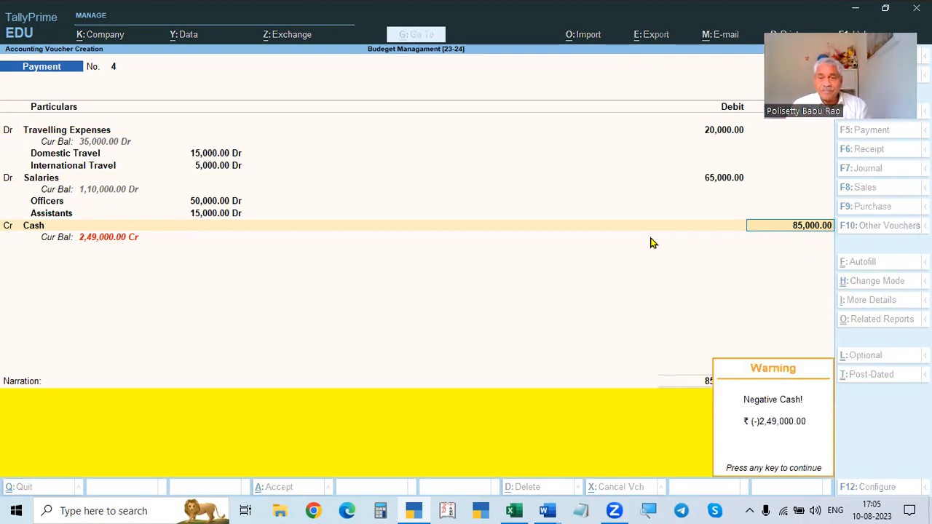
key(Return)
key(Return)
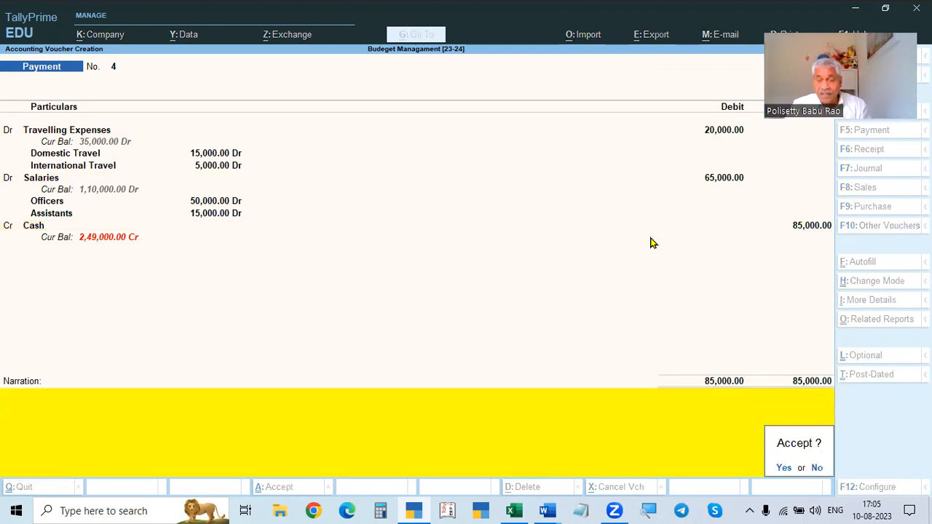
key(BackSpace)
key(BackSpace)
key(Return)
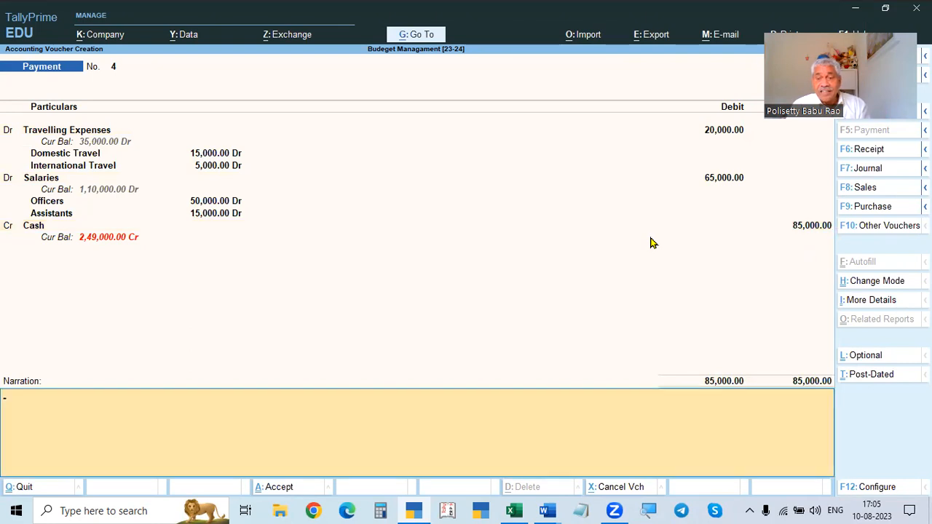
key(Return)
key(Return)
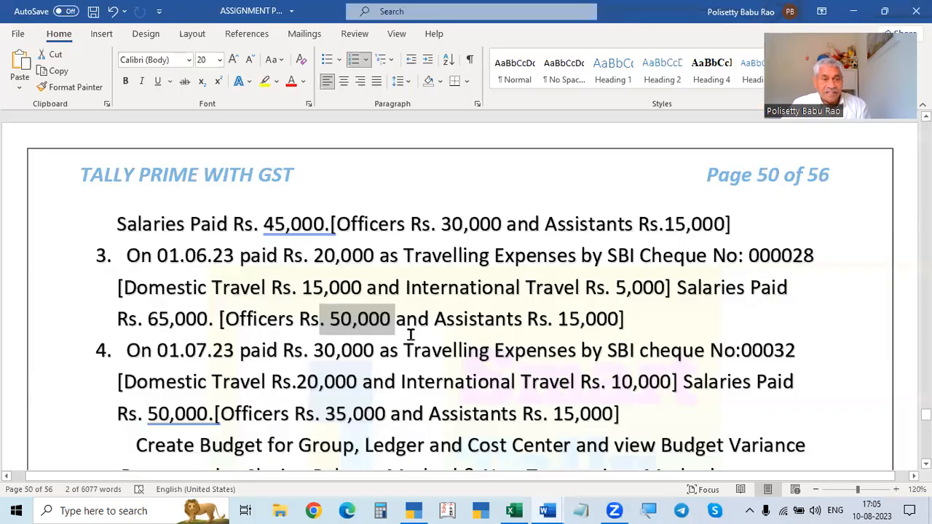
- Change the new payment voucher's date to 1.7
scroll(410, 333, down, 1)
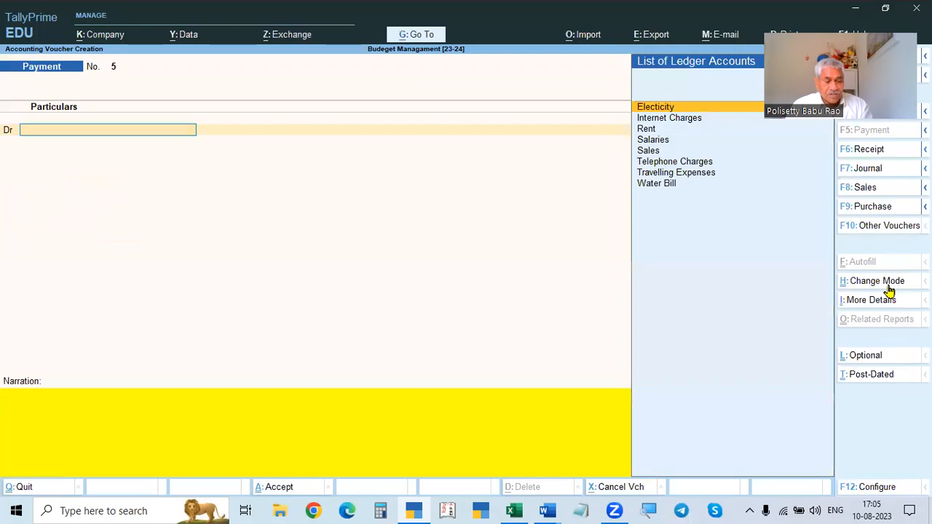
key(F2)
text(1.7)
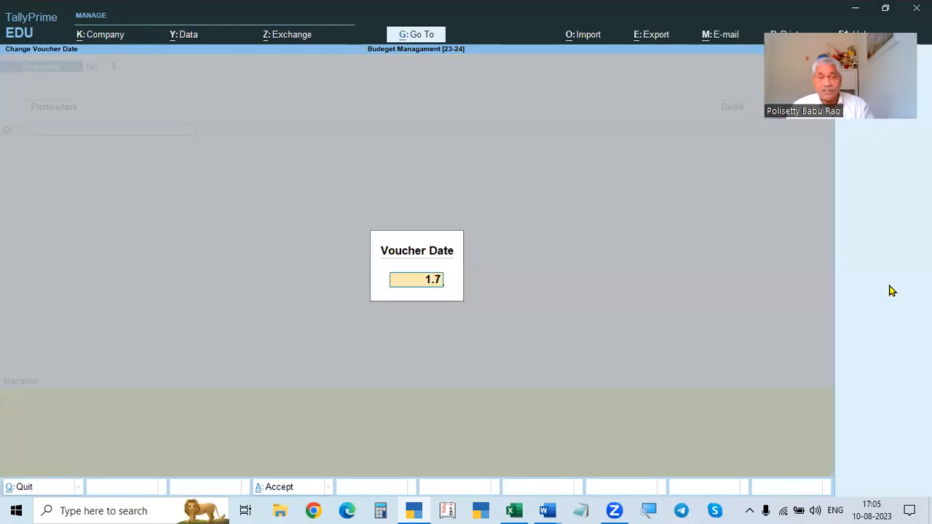
key(Return)
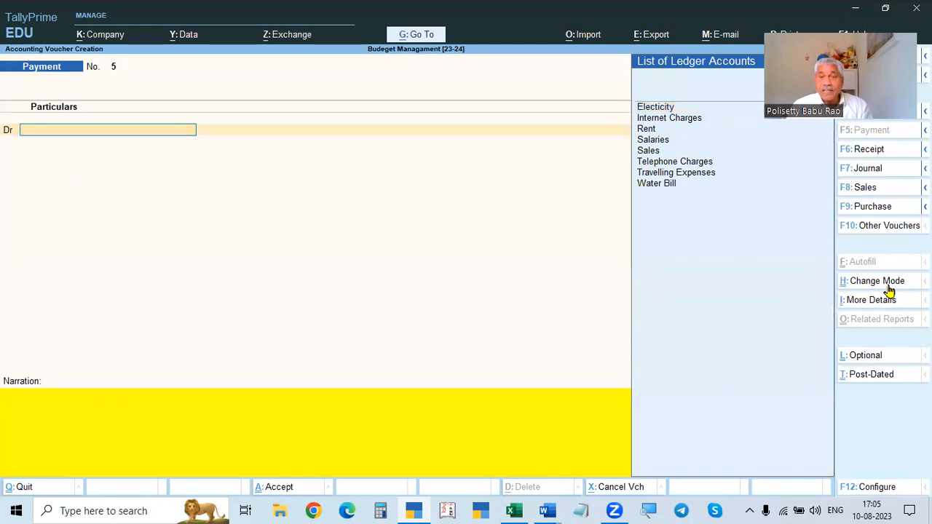
- Debit Travelling Expenses with 30,000 and open its cost allocation
key(Down)
key(Down)
key(Down)
key(Down)
key(Down)
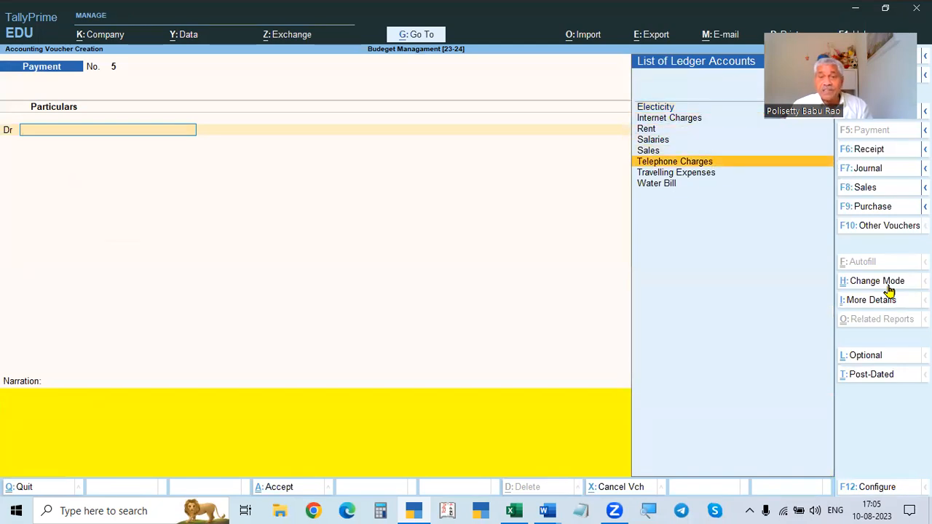
key(Down)
key(Return)
key(alt+Tab)
scroll(273, 319, down, 1)
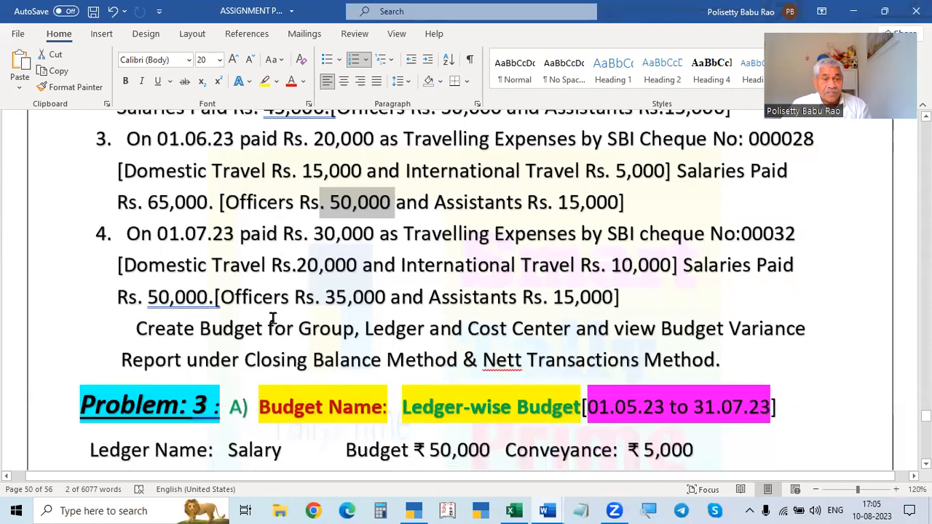
double_click(329, 236)
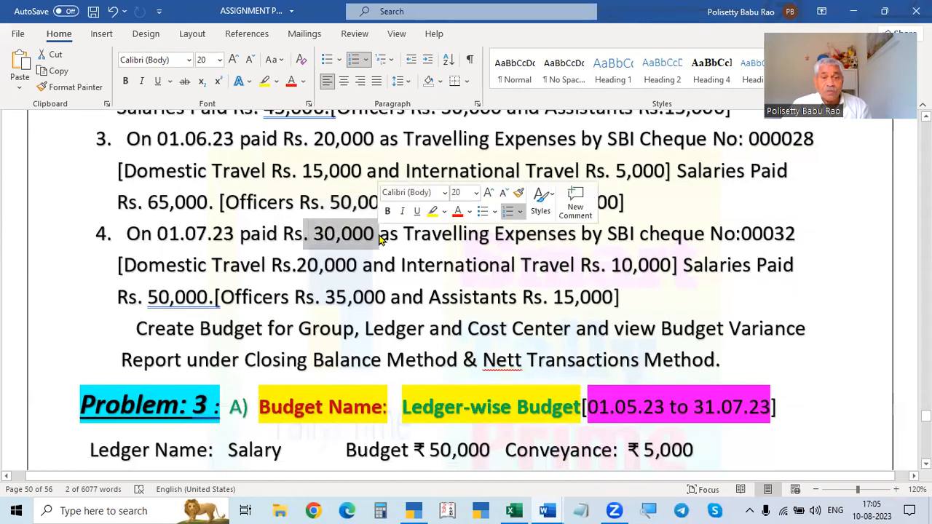
key(alt+Tab)
text(30,000)
key(Return)
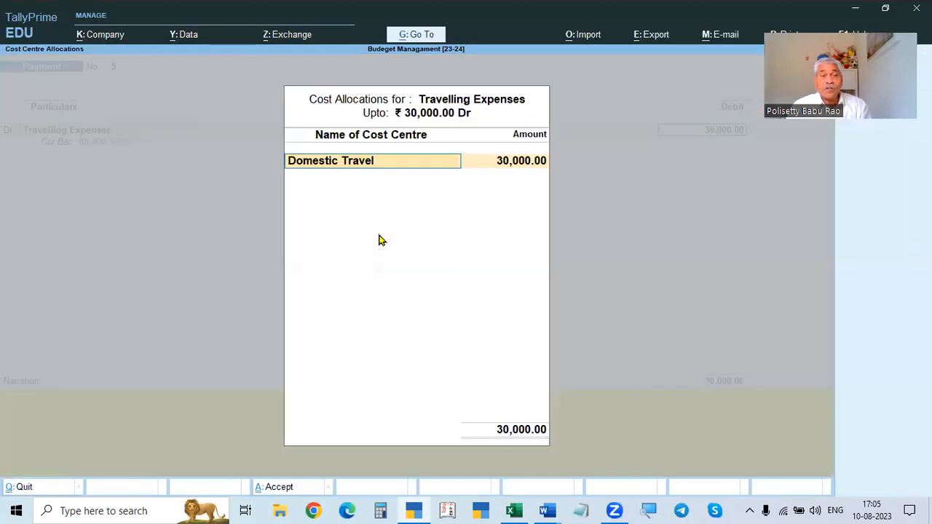
- Allocate 20,000 of the travelling expenses to the Domestic Travel cost centre
key(Return)
key(alt+Tab)
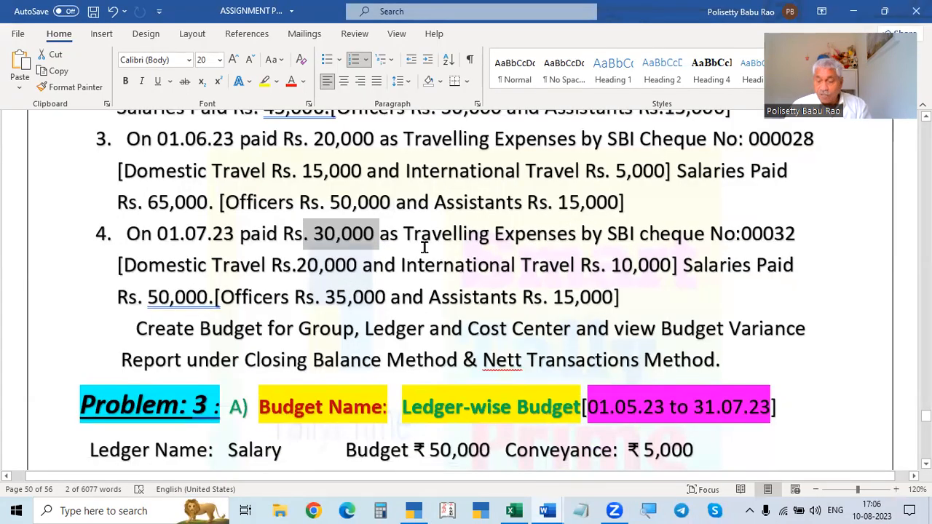
key(alt+Tab)
text(20,000)
key(Return)
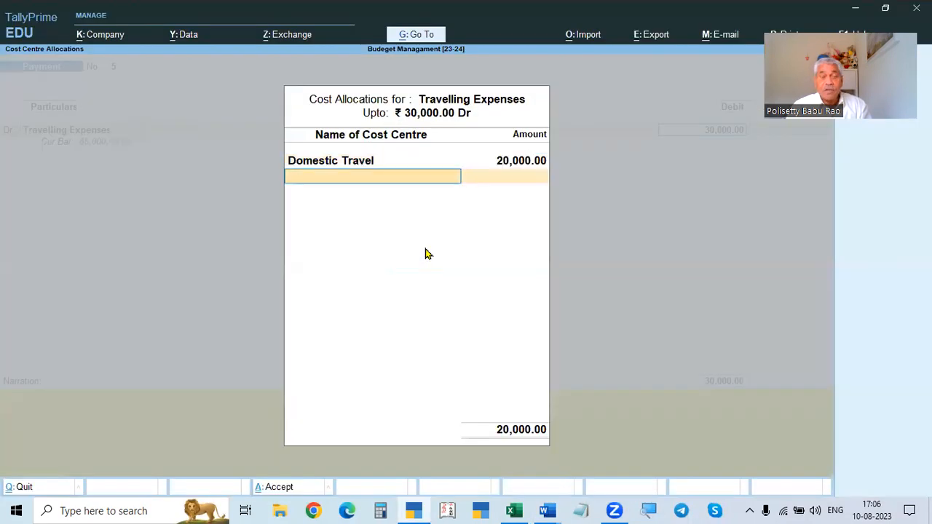
- Allocate the remaining 10,000 to the International Travel cost centre and close the allocation
key(Down)
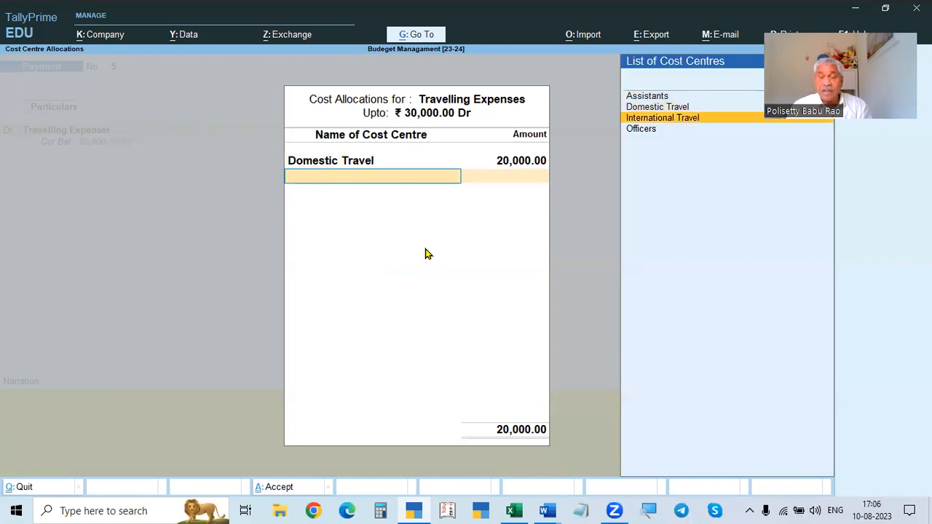
key(Return)
key(alt+Tab)
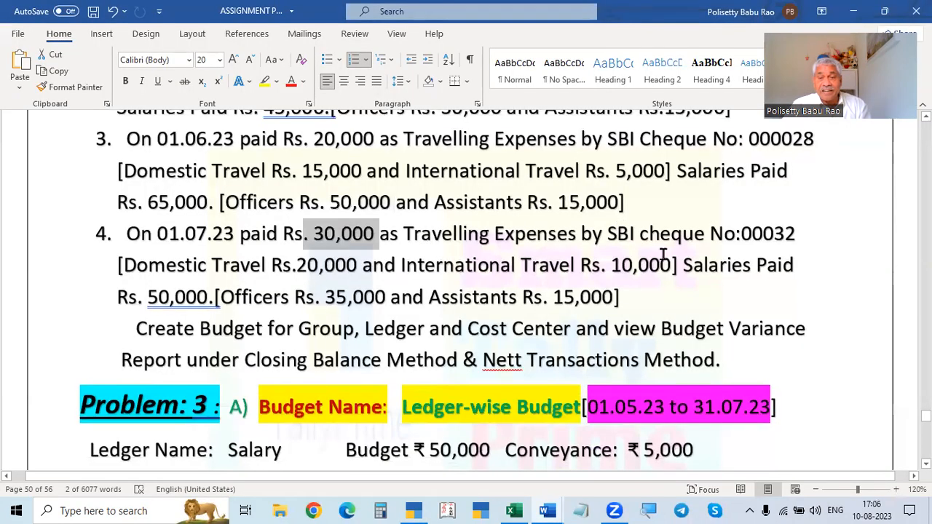
key(alt+Tab)
key(Return)
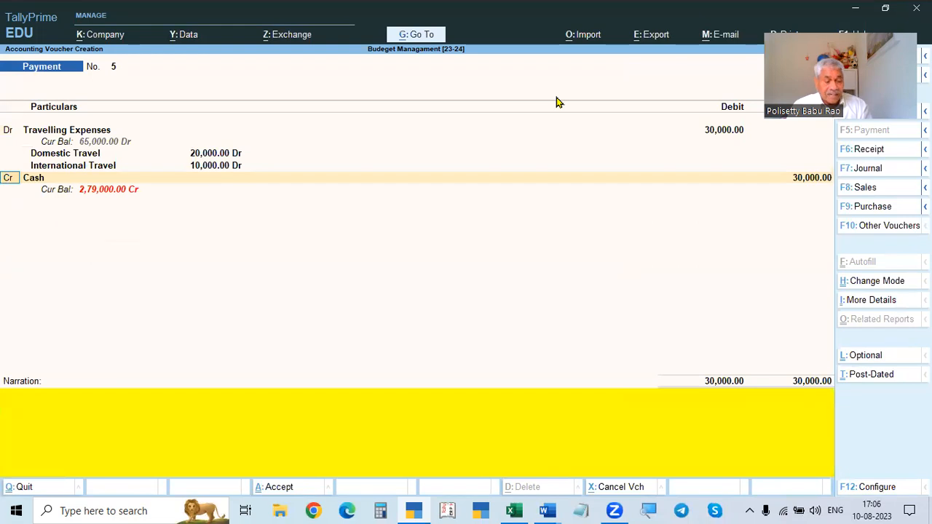
- Add a Salaries debit line of 50,000 and open its cost allocation
text(d)
key(Return)
text(Sal)
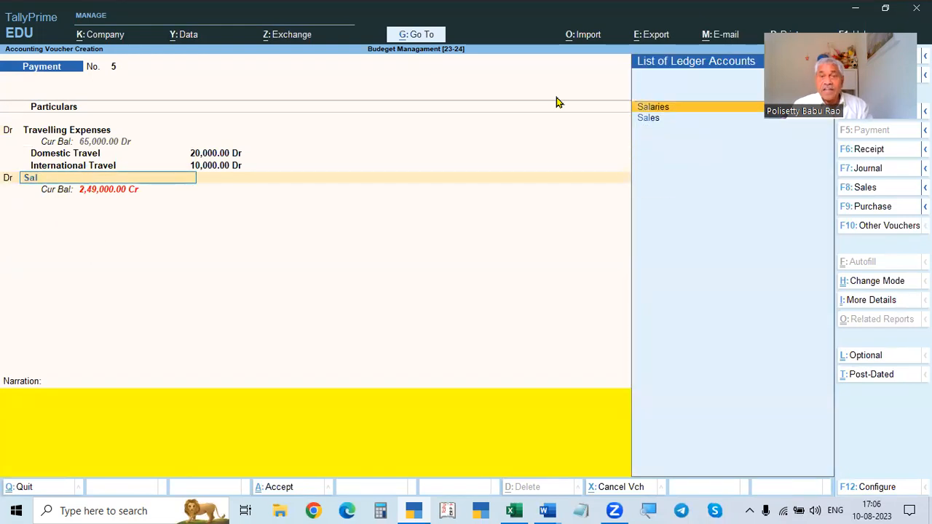
key(Return)
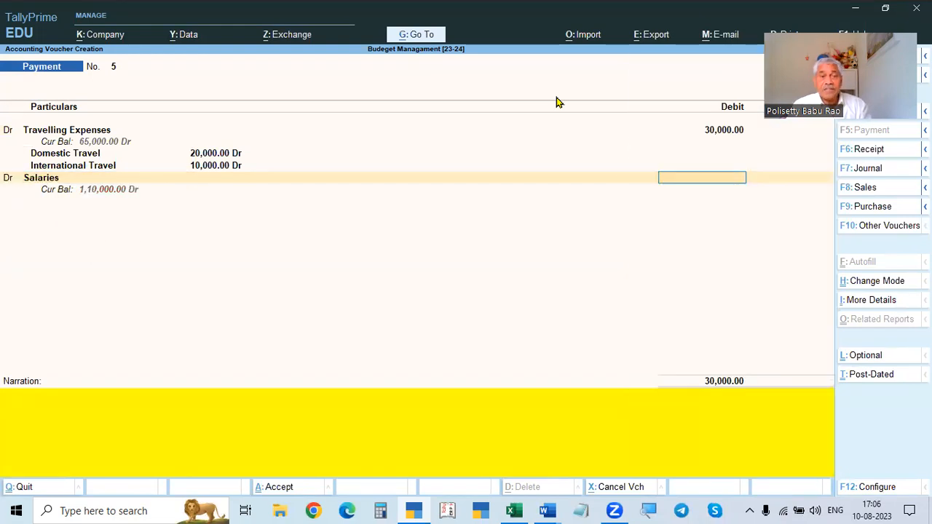
key(alt+Tab)
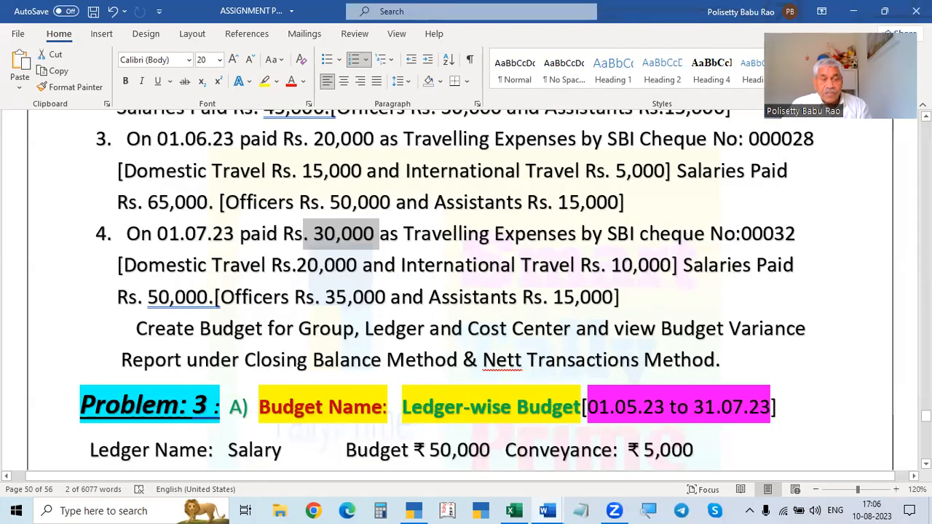
key(alt+Tab)
text(50000)
key(Return)
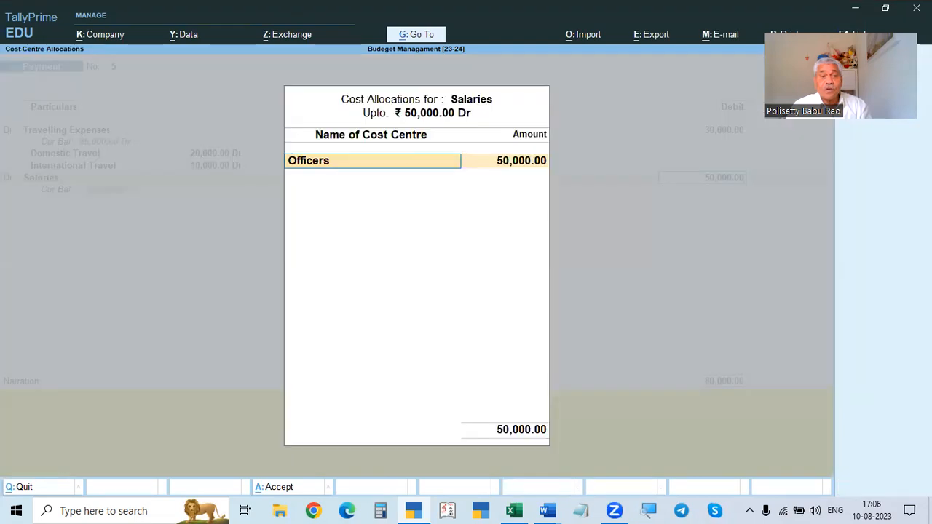
- Allocate 35,000 of the salaries to the Officers cost centre
key(Return)
key(alt+Tab)
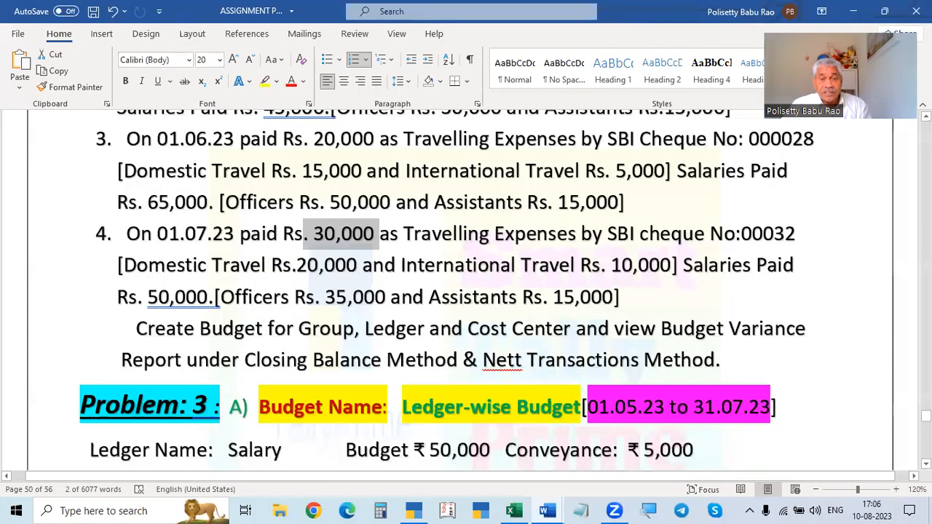
key(alt+Tab)
text(35000)
key(Return)
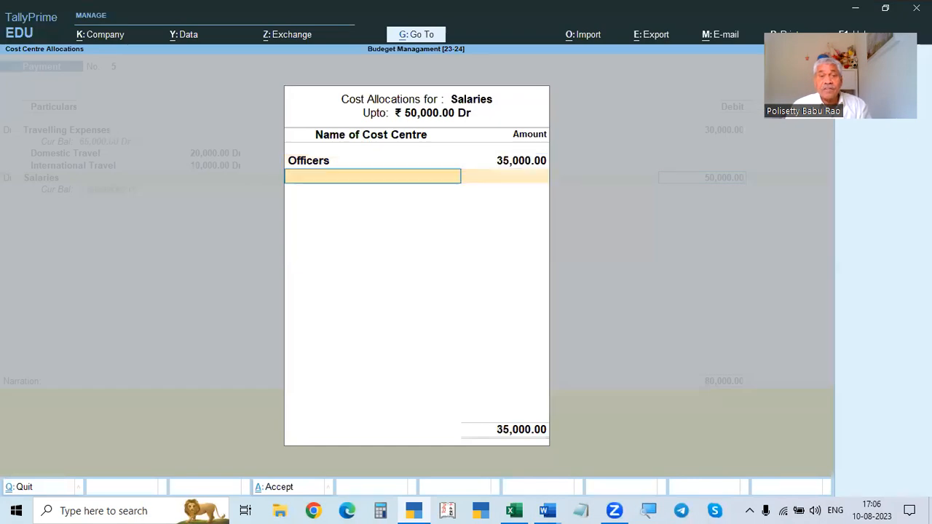
- Allocate the remaining 15,000 to the Assistants cost centre and close the allocation
key(Down)
key(Return)
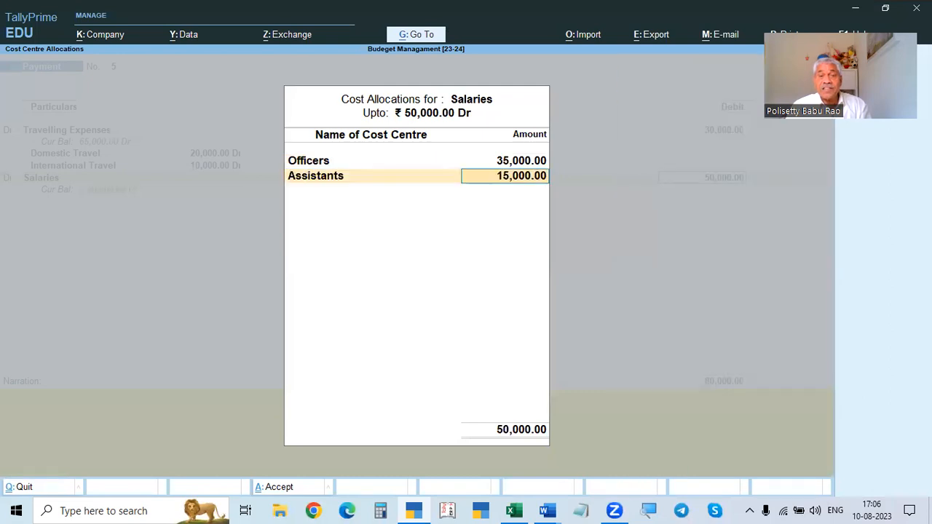
key(Return)
key(Return)
key(Return)
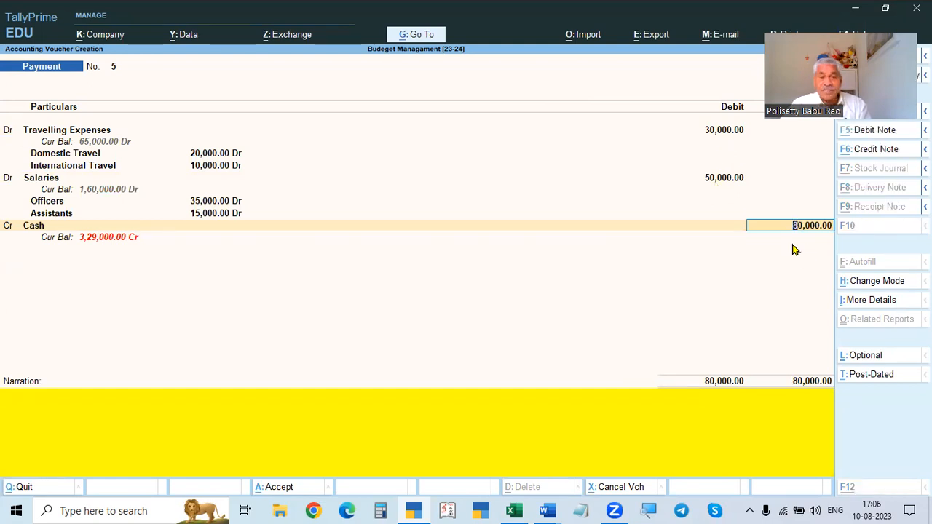
- Credit Cash for the 80,000 total and accept payment voucher No. 5
key(alt+Tab)
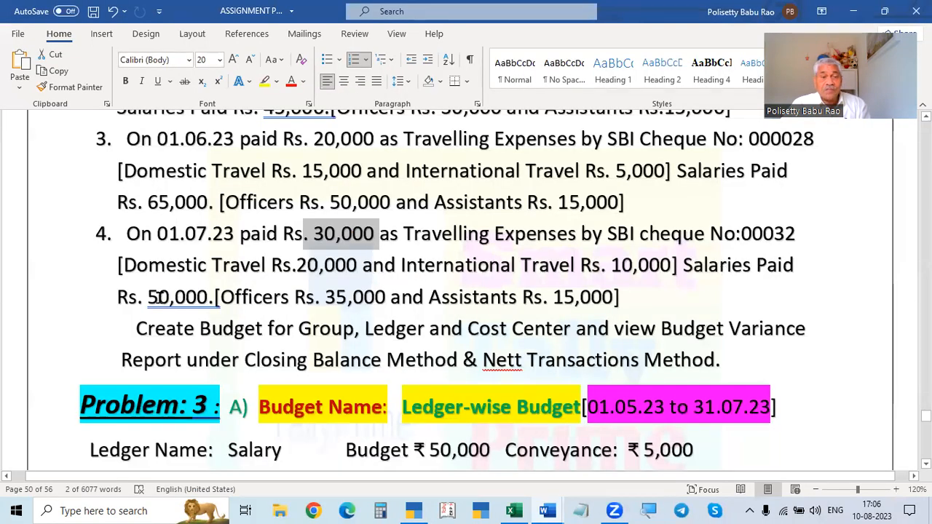
double_click(188, 295)
key(alt+Tab)
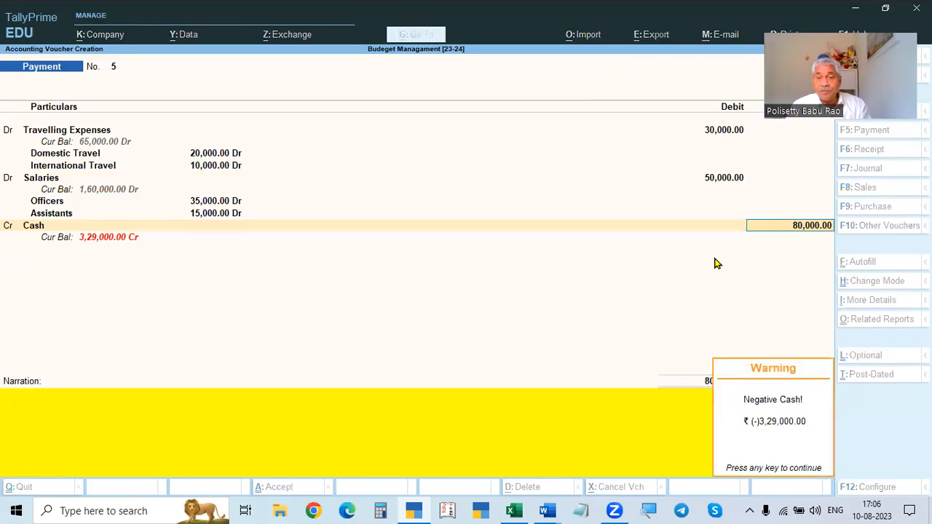
key(Return)
key(Return)
key(Return)
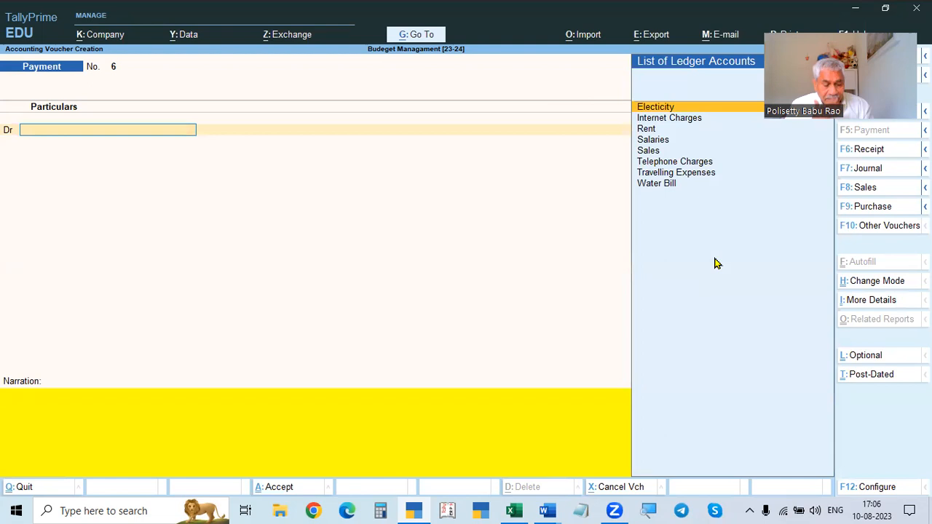
- Review the budget problem statement in the assignment document
key(alt+Tab)
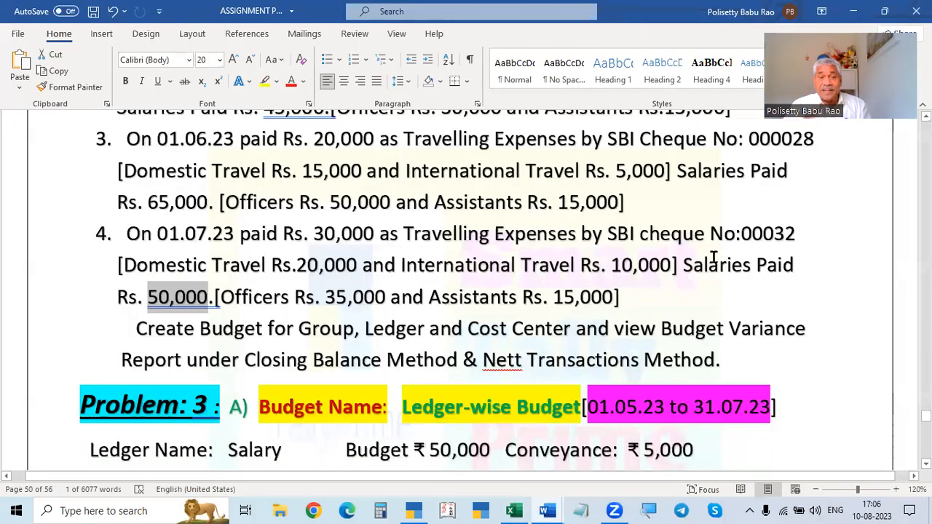
right_click(714, 257)
scroll(665, 283, up, 5)
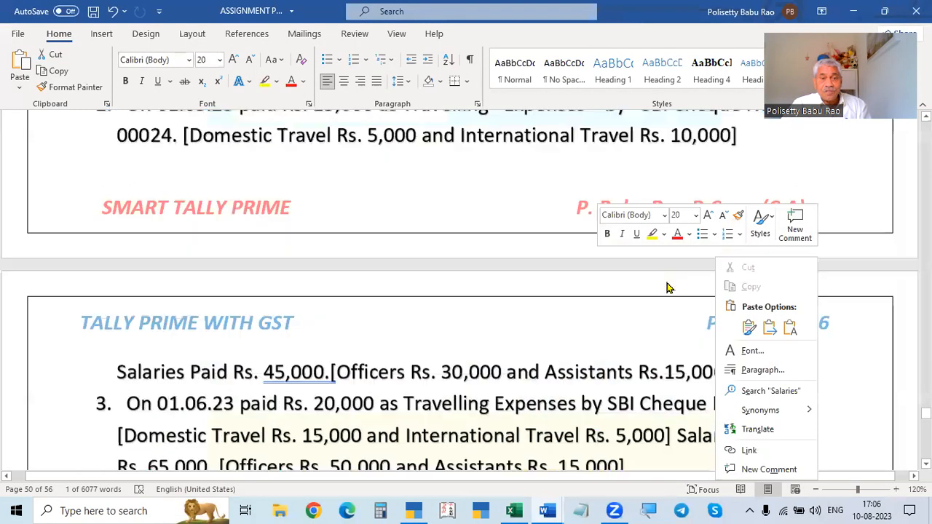
scroll(583, 314, up, 2)
scroll(459, 302, down, 5)
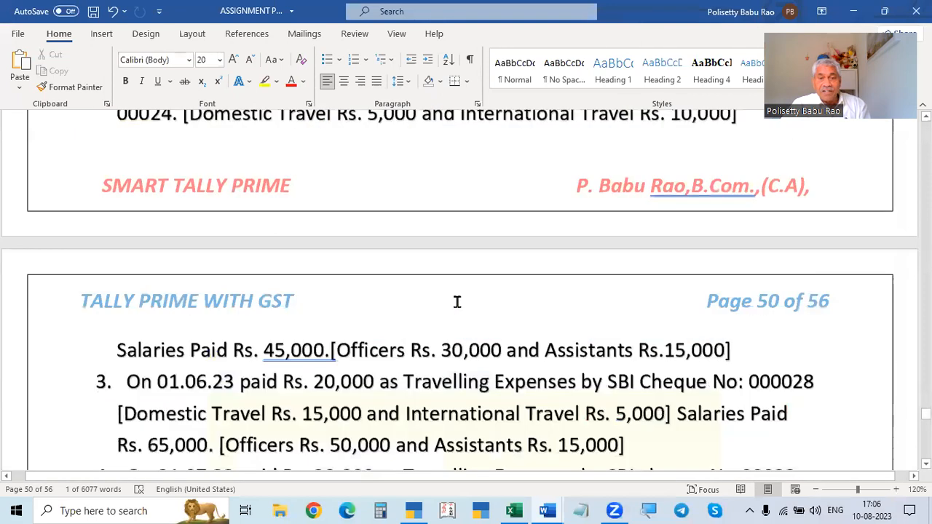
scroll(461, 279, up, 6)
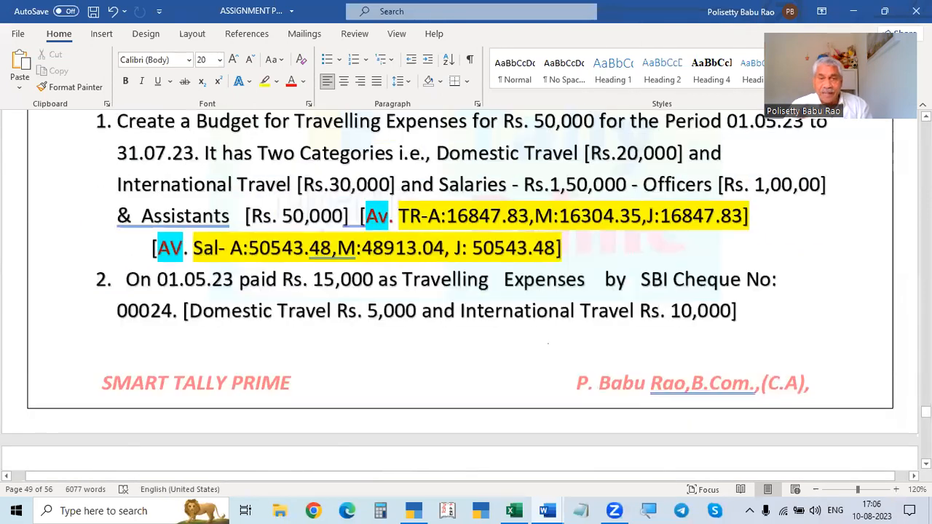
- Leave voucher entry and display the monthly summary of Indirect Expenses from the Profit & Loss account
key(alt+Tab)
key(Escape)
key(Return)
key(Escape)
key(Escape)
key(Escape)
key(Escape)
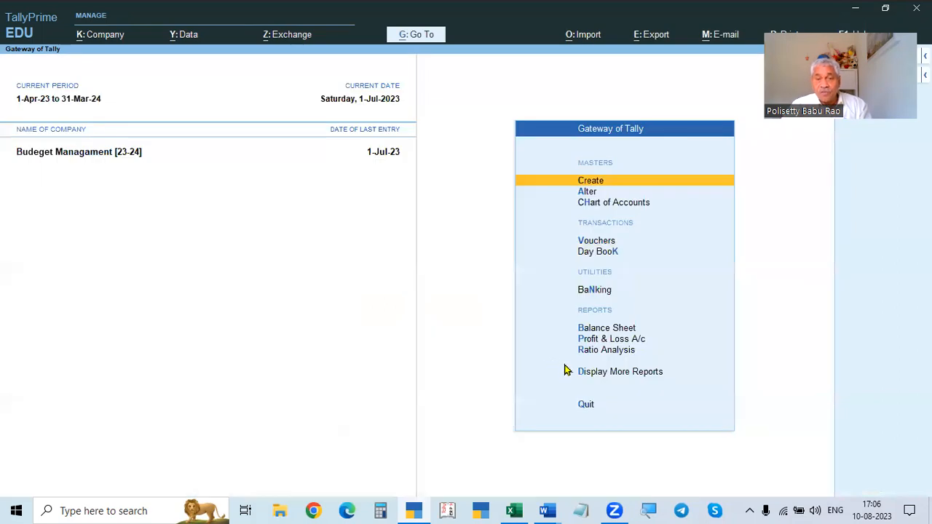
click(607, 341)
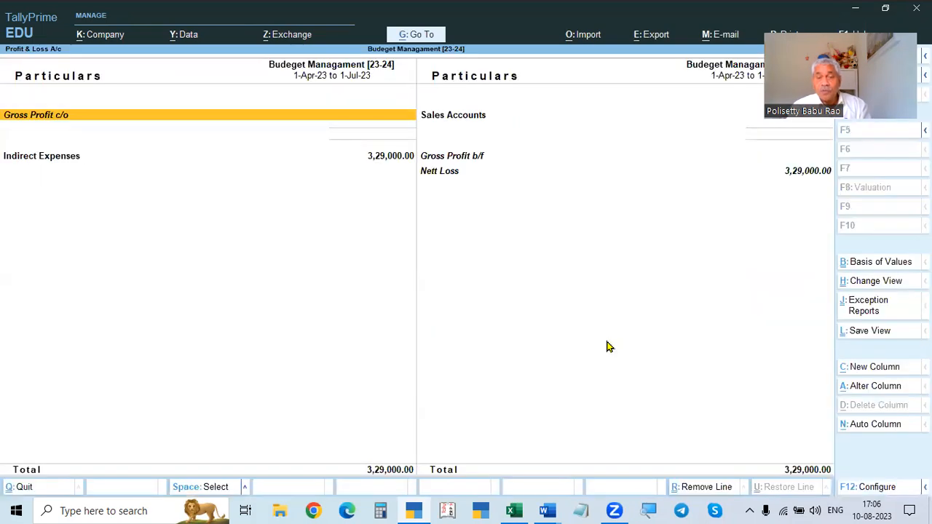
key(Down)
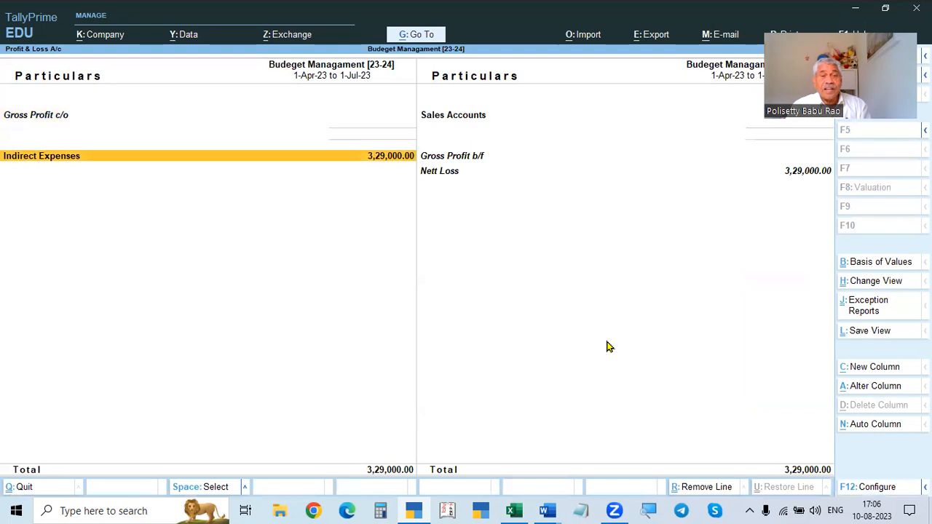
key(Return)
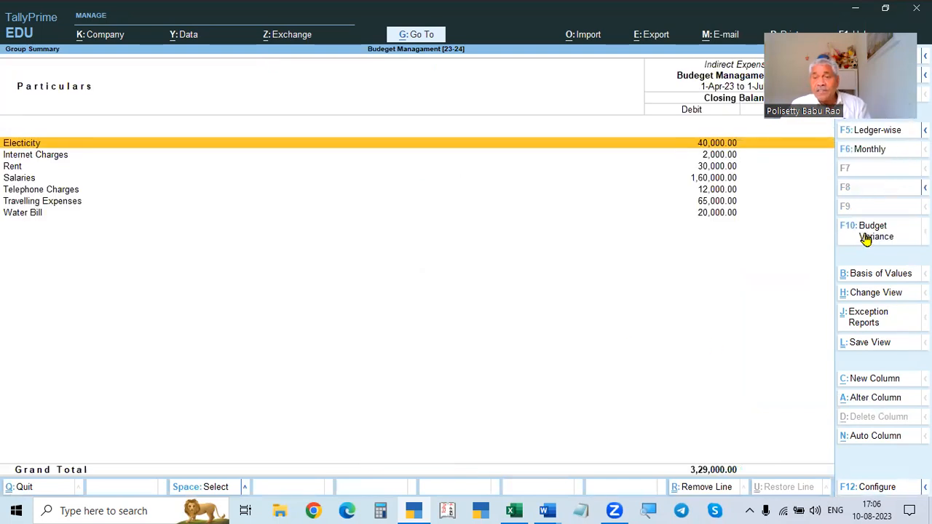
click(870, 150)
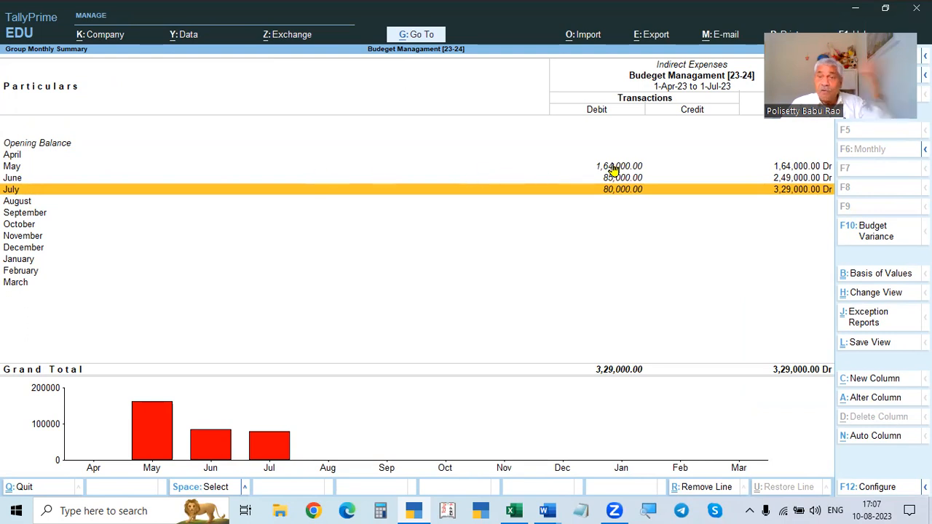
- Return to the Indirect Expenses summary and add a budget variance comparison against Expense Budget[23-24]
key(Escape)
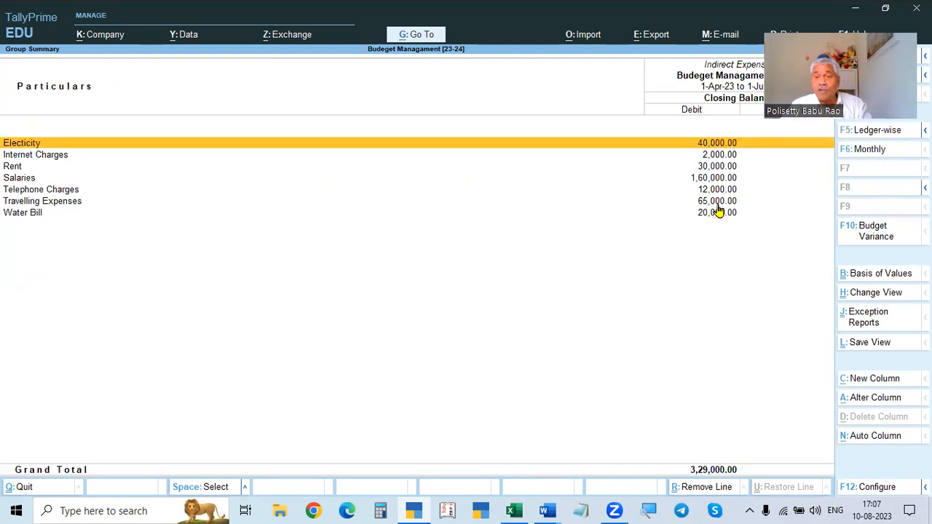
click(873, 239)
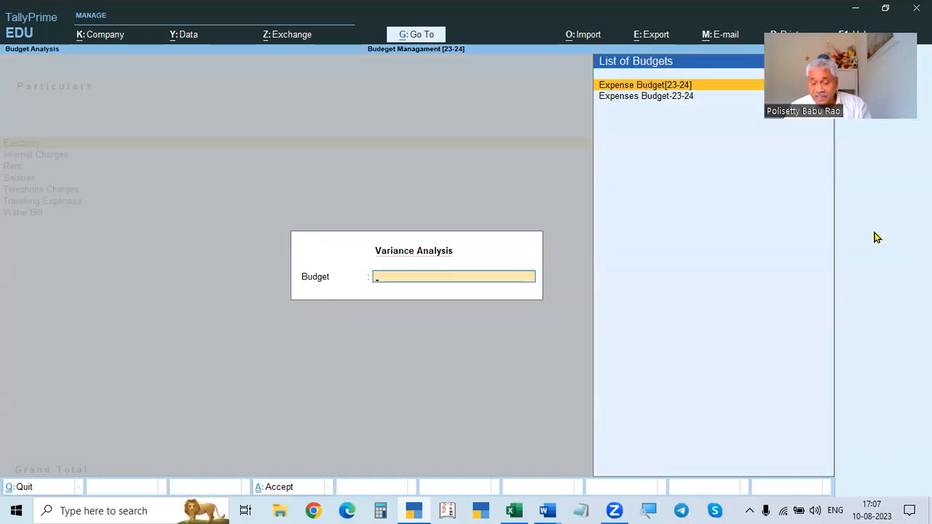
key(Down)
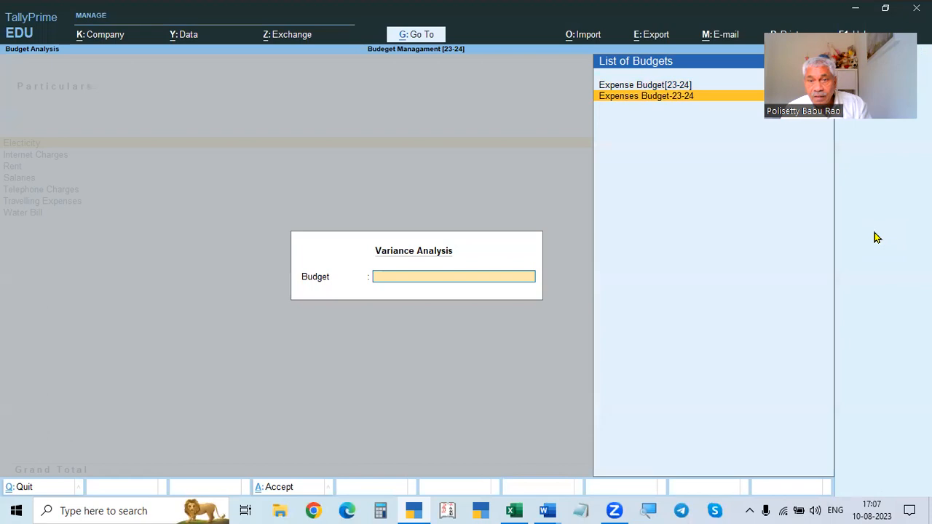
key(Up)
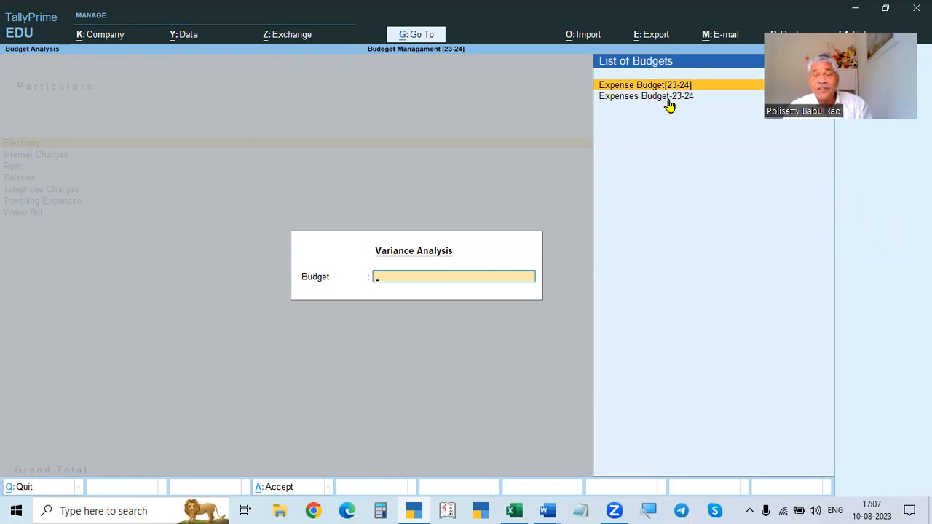
key(Return)
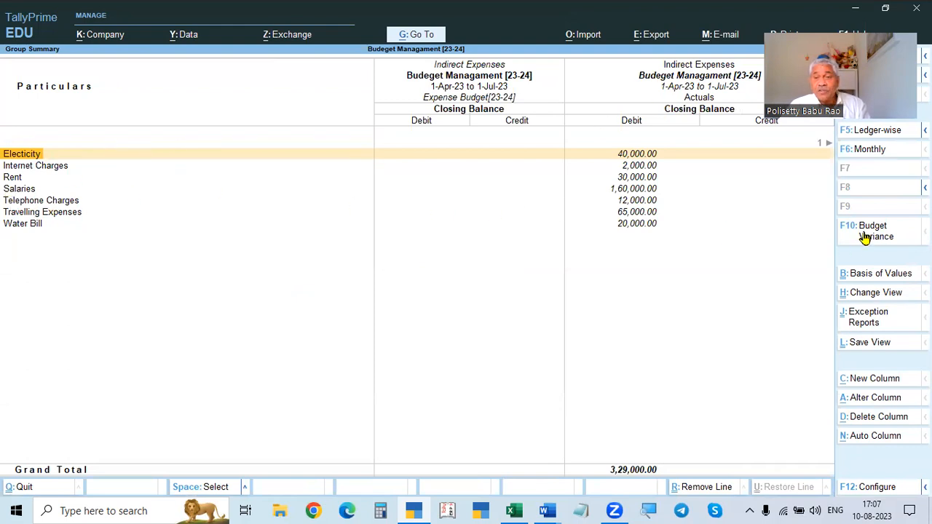
- Change the report period to 1-5-2023 through 31-7-2023
key(F2)
text(1.5)
key(Return)
text(31.)
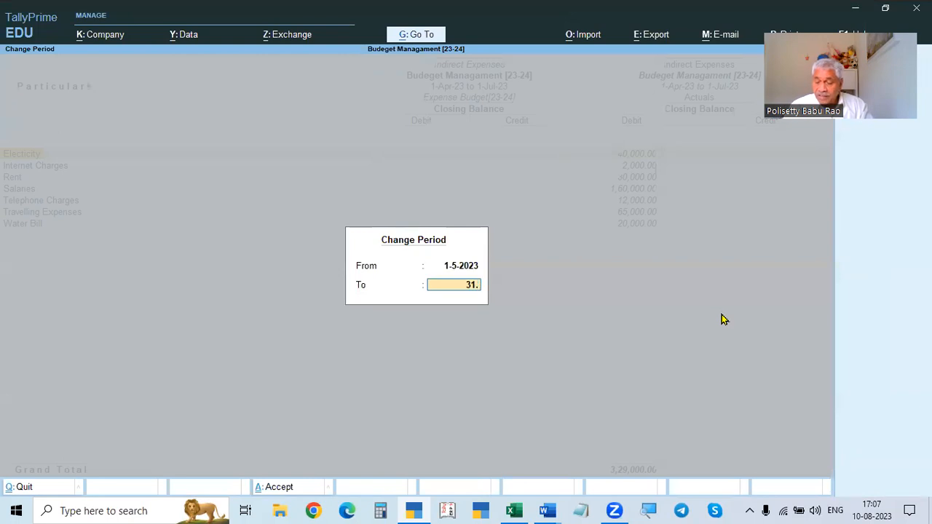
text(7)
key(Return)
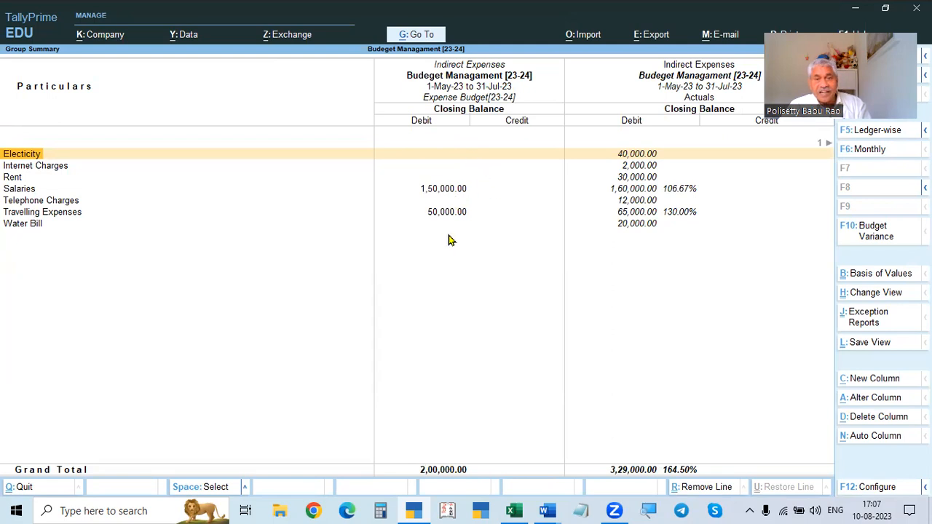
- Select Salaries, reapply budget variance with Expense Budget[23-24], and scroll to the variance column and back
click(18, 191)
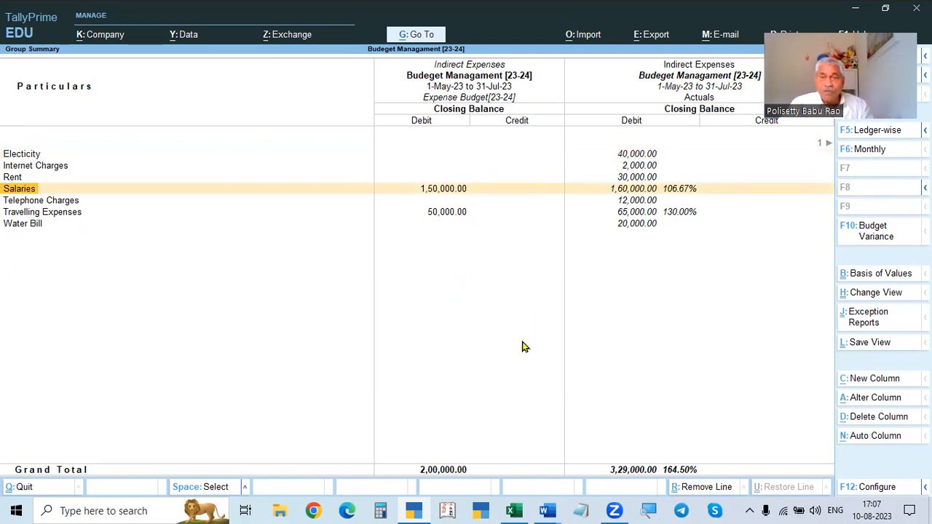
click(874, 236)
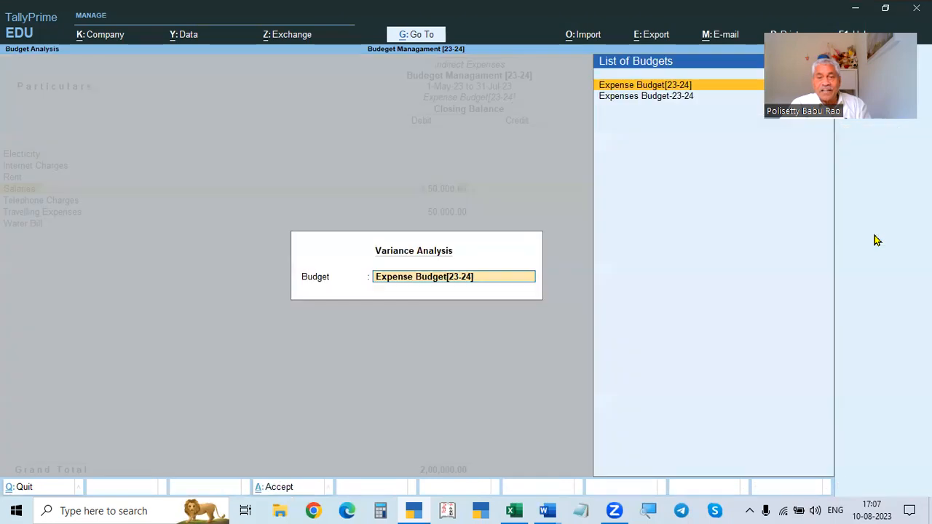
key(Return)
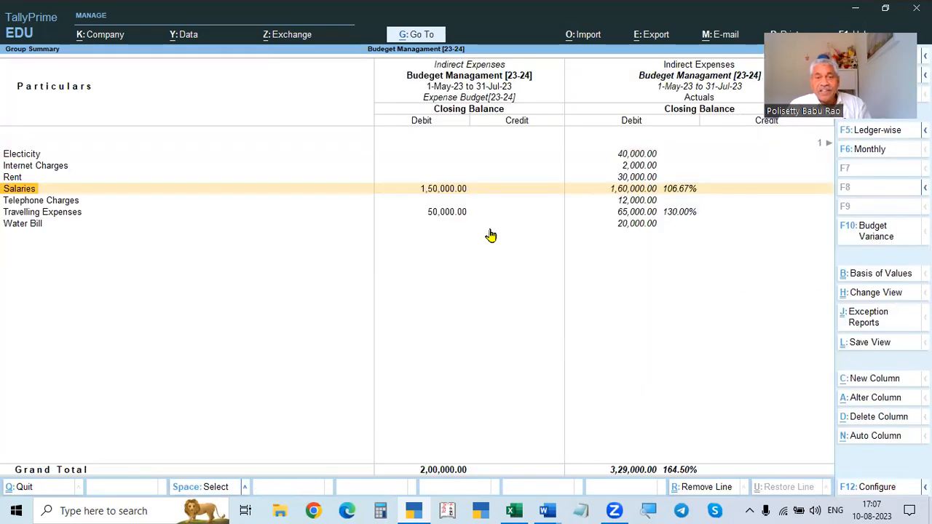
key(Right)
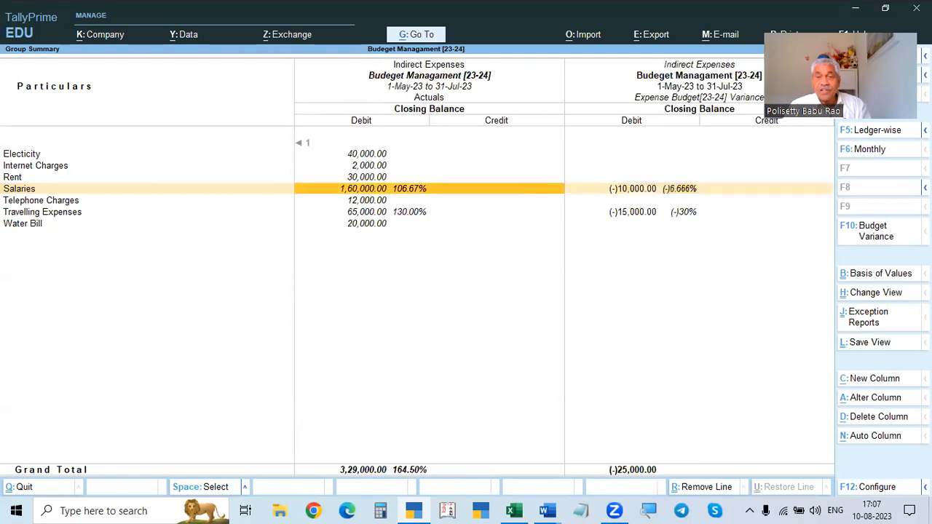
key(Left)
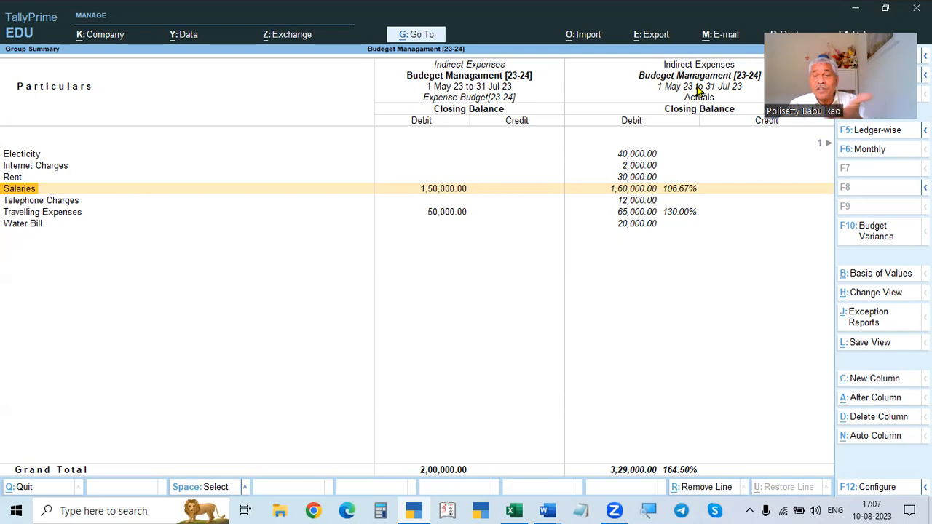
- Change the report period to 1-5-2023 through 31-5-2023
key(alt+F2)
text(1-5-2023)
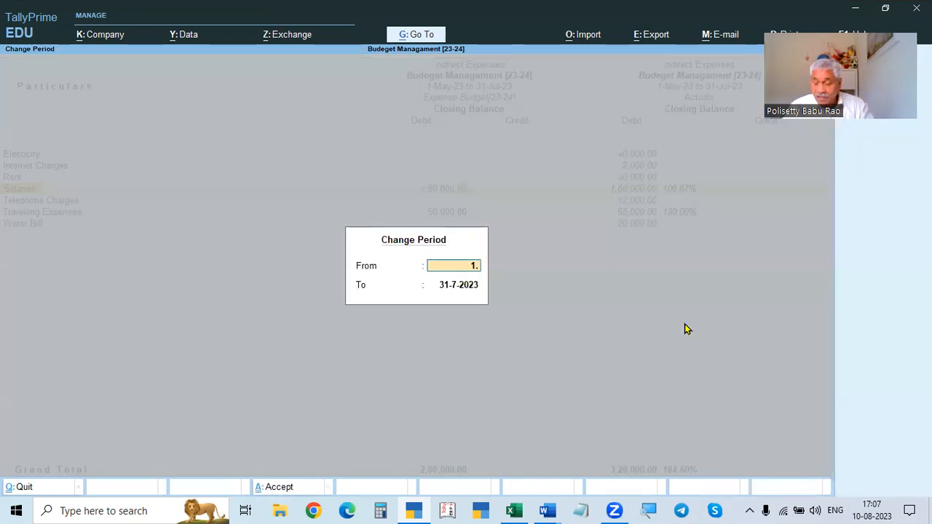
key(Return)
text(31.5)
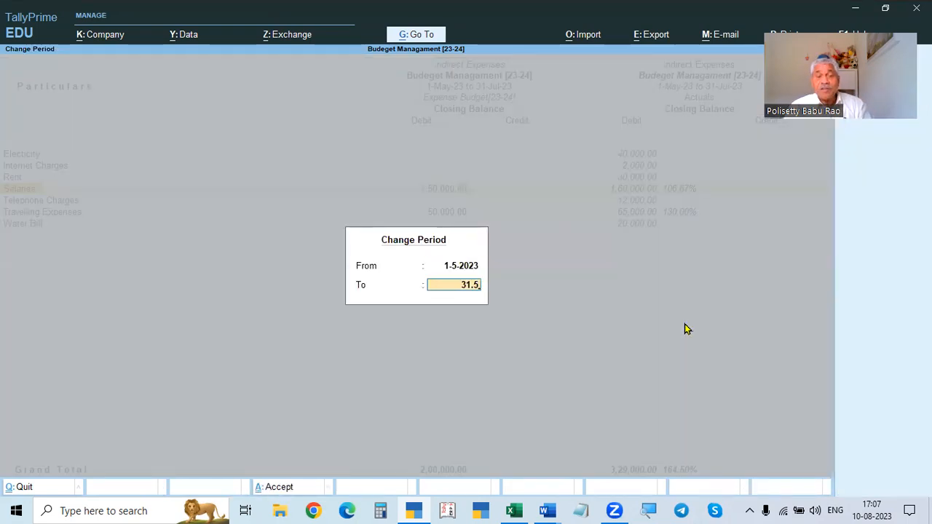
key(Return)
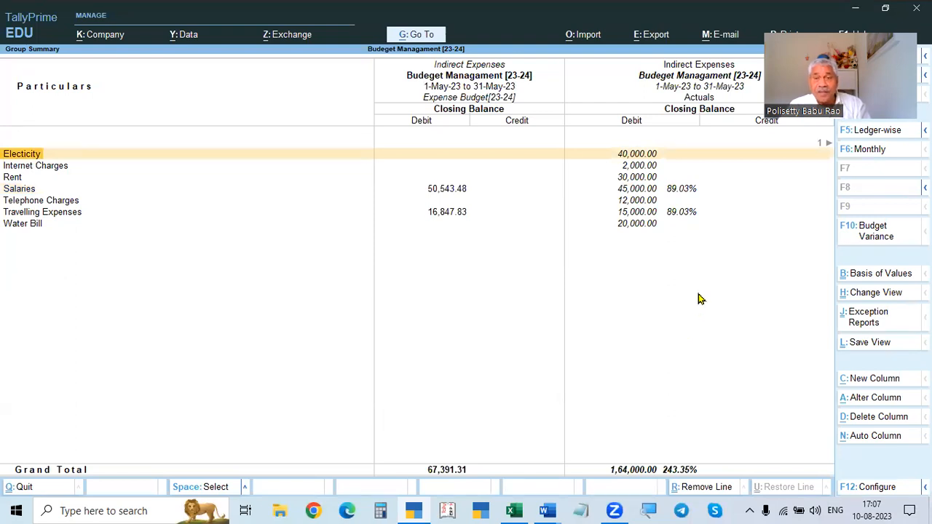
- Compare the May budget figures for Salaries and Travelling Expenses with the averages listed in the assignment document
click(436, 191)
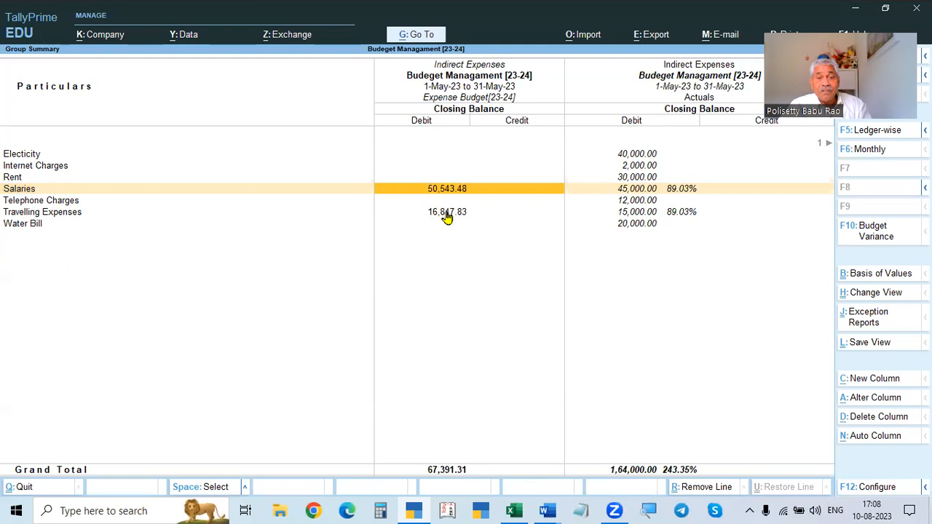
key(alt)
key(alt+Tab)
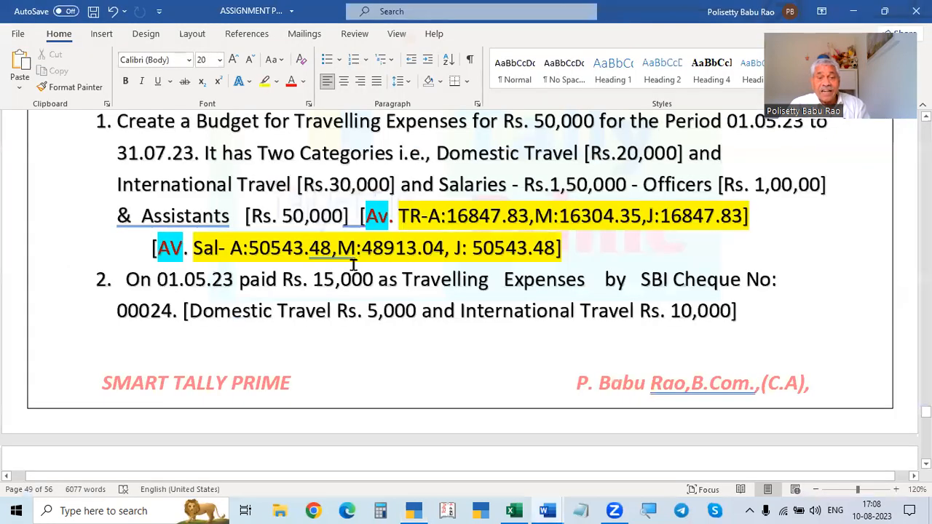
key(alt+Tab)
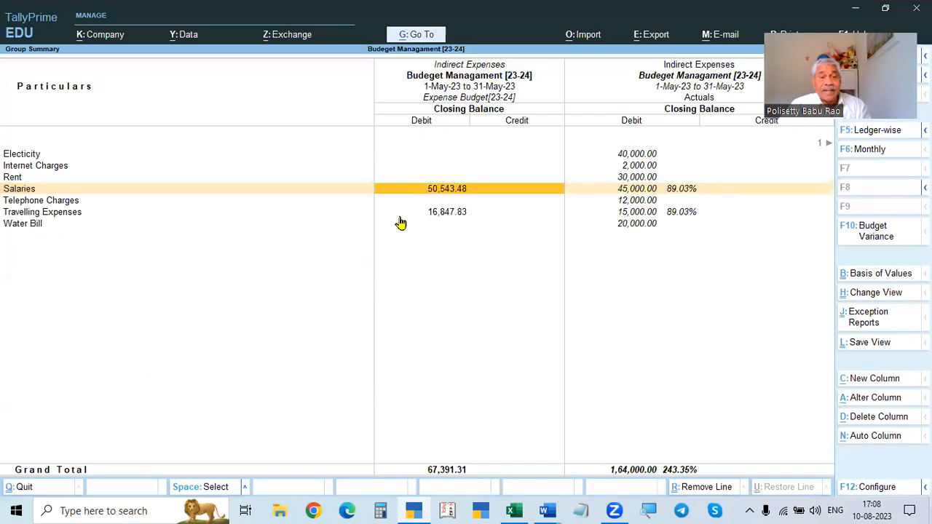
click(440, 219)
key(alt+Tab)
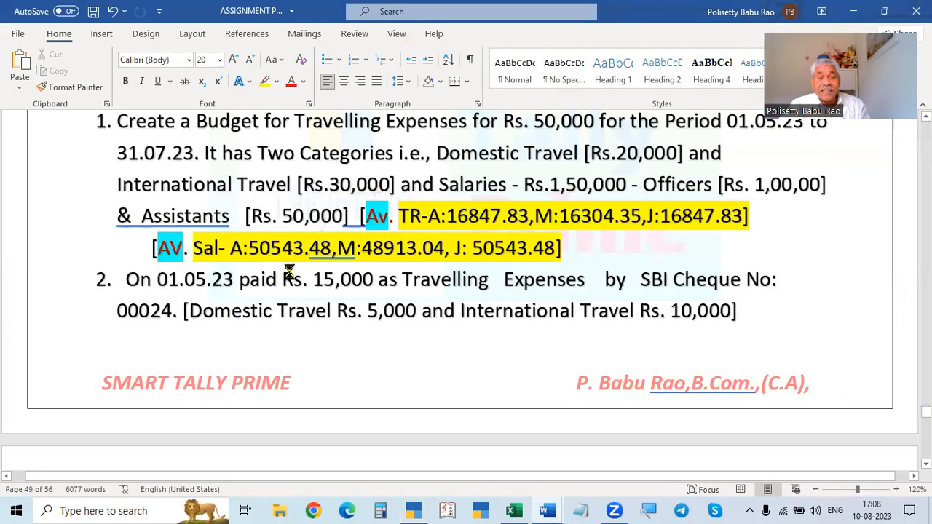
key(alt+Tab)
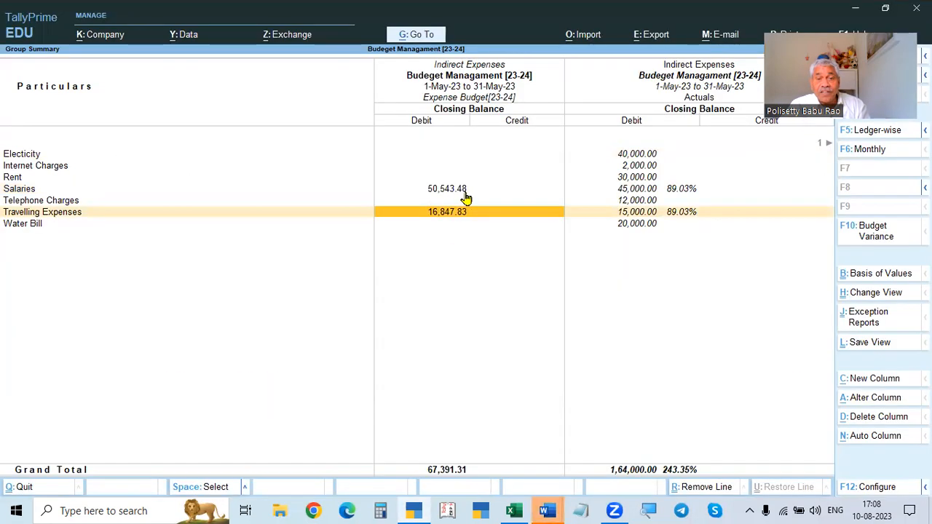
key(alt+Tab)
click(418, 323)
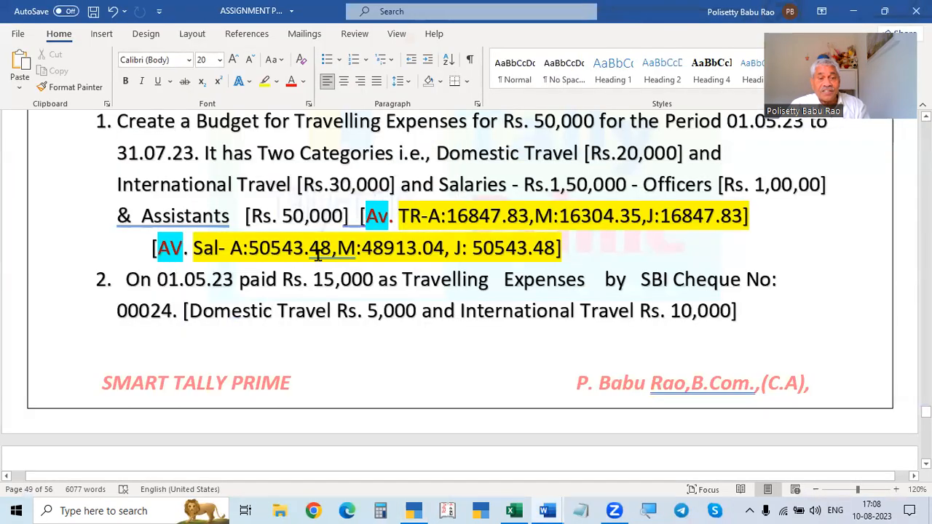
key(alt+Tab)
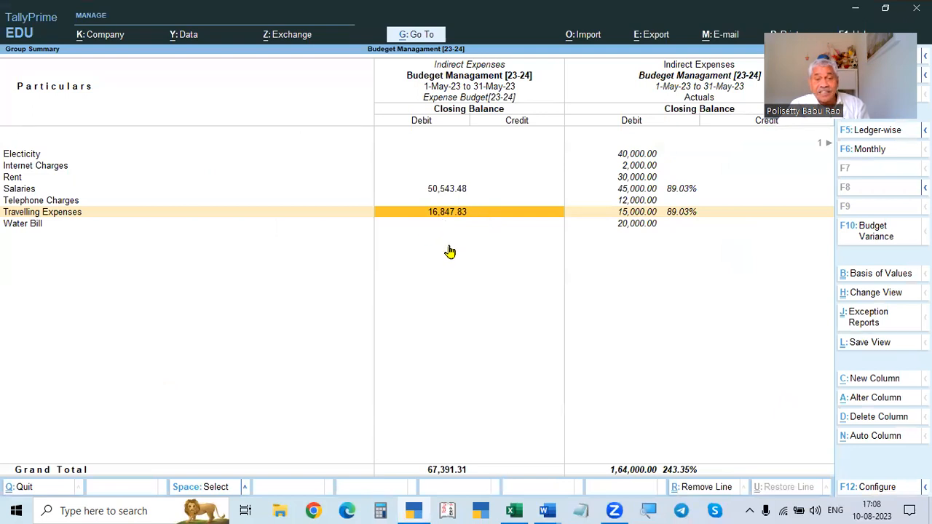
key(alt+Tab)
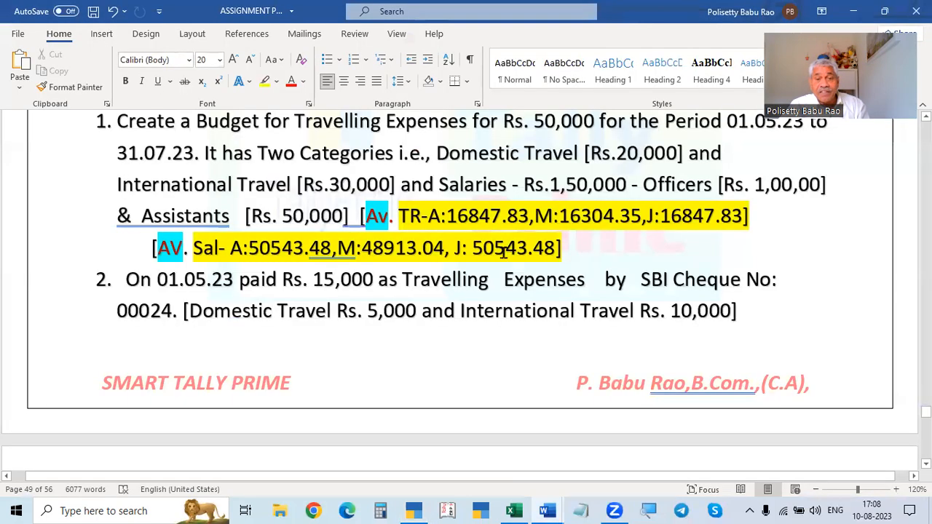
- Select the Travelling Expenses average 16847.83 in the assignment document and check it against the report
click(448, 217)
drag(446, 216, 517, 216)
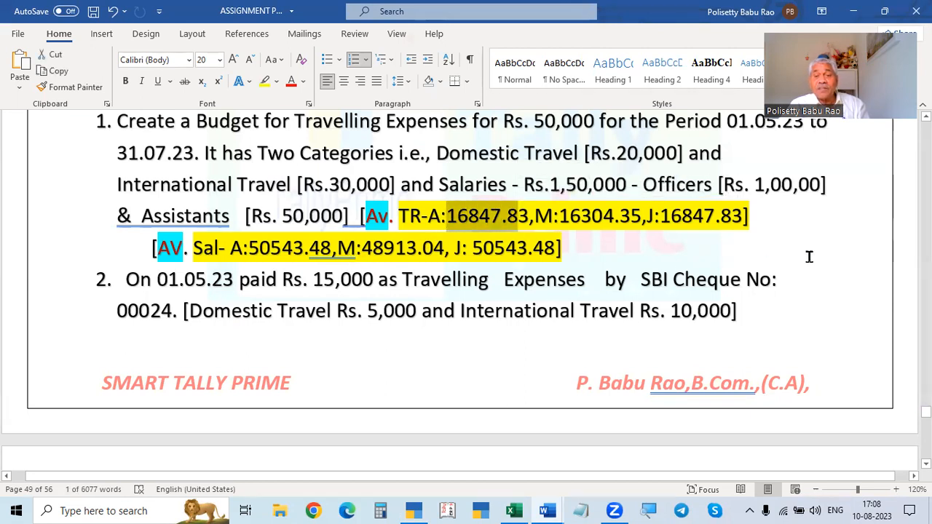
key(alt+Tab)
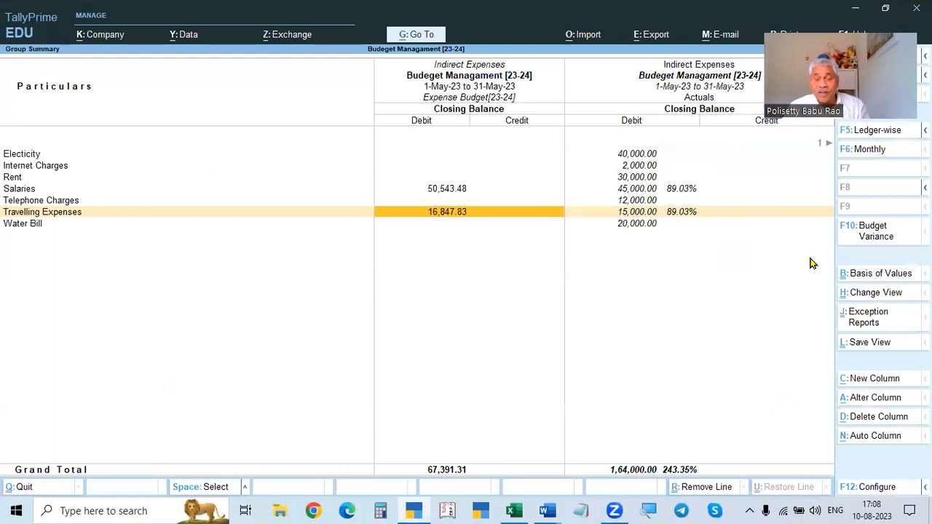
key(alt+Tab)
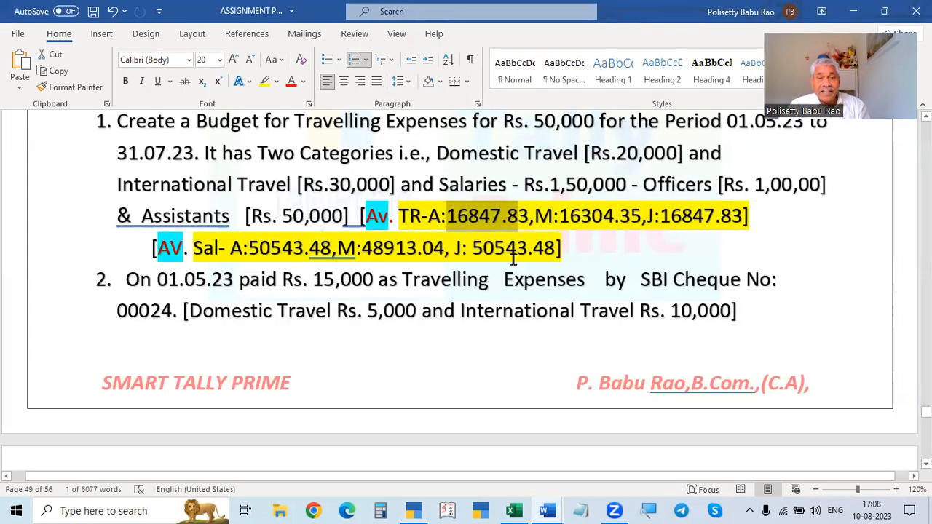
scroll(512, 263, down, 3)
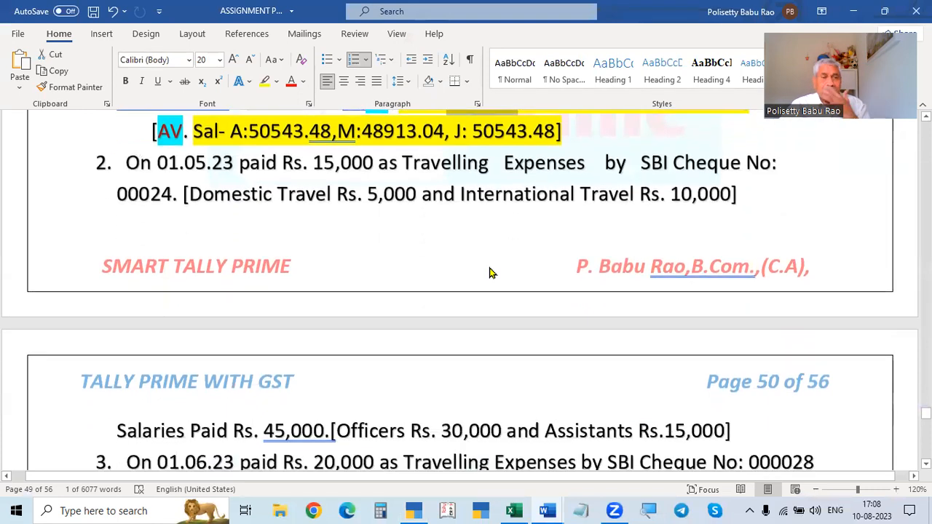
scroll(487, 265, up, 1)
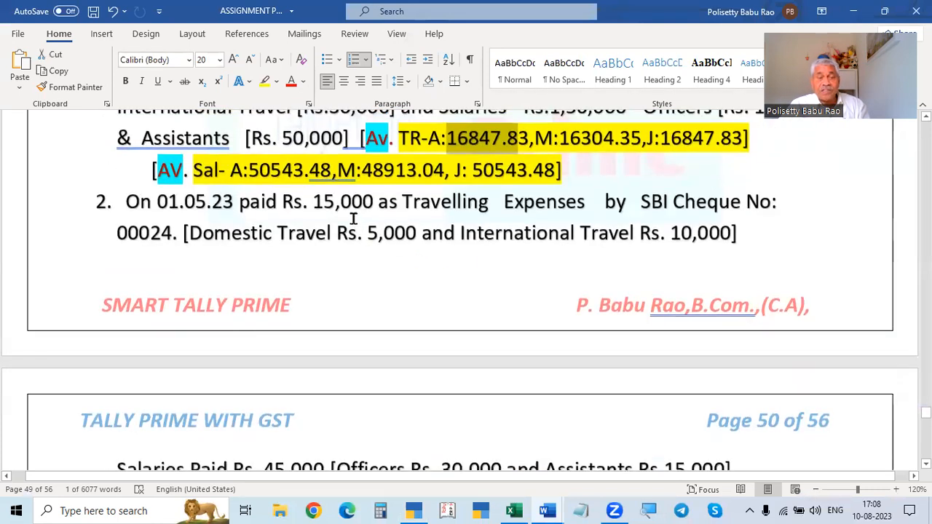
key(alt+Tab)
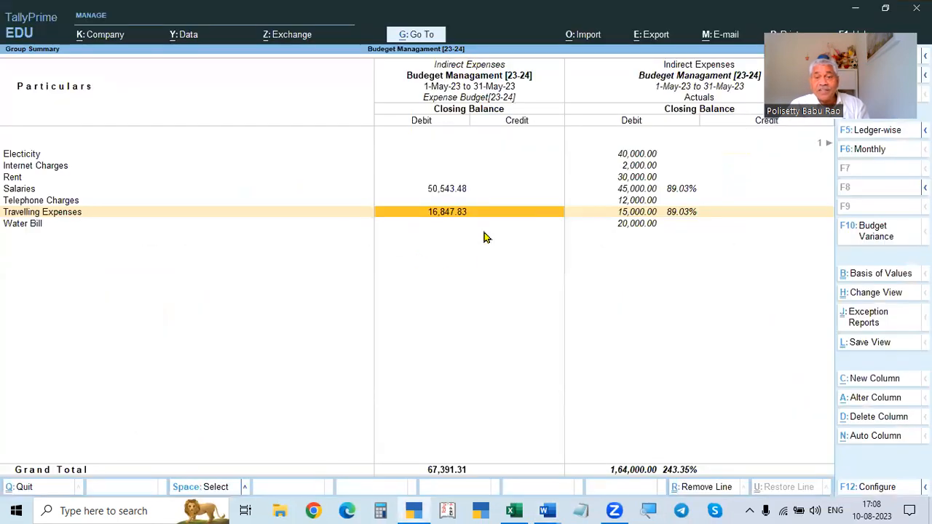
- Examine the May variance of Travelling Expenses and Salaries against the budget in the report
click(634, 215)
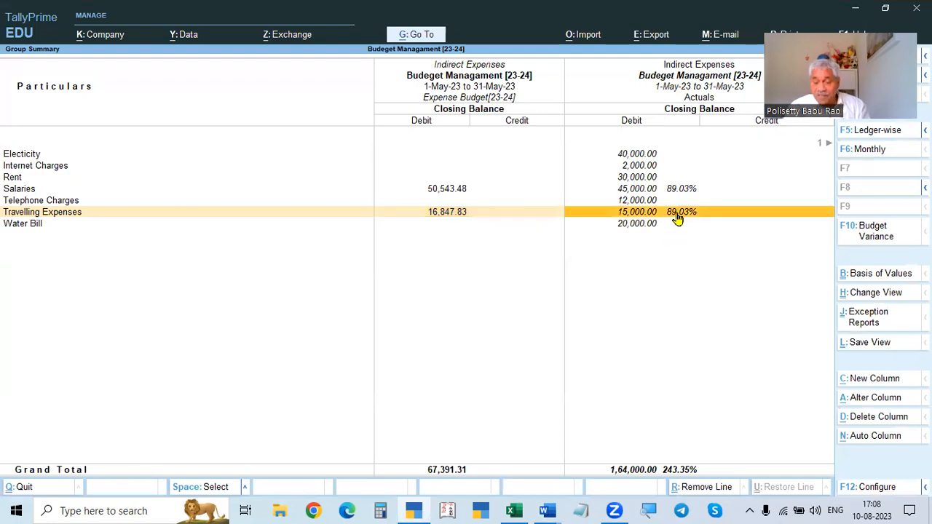
key(Right)
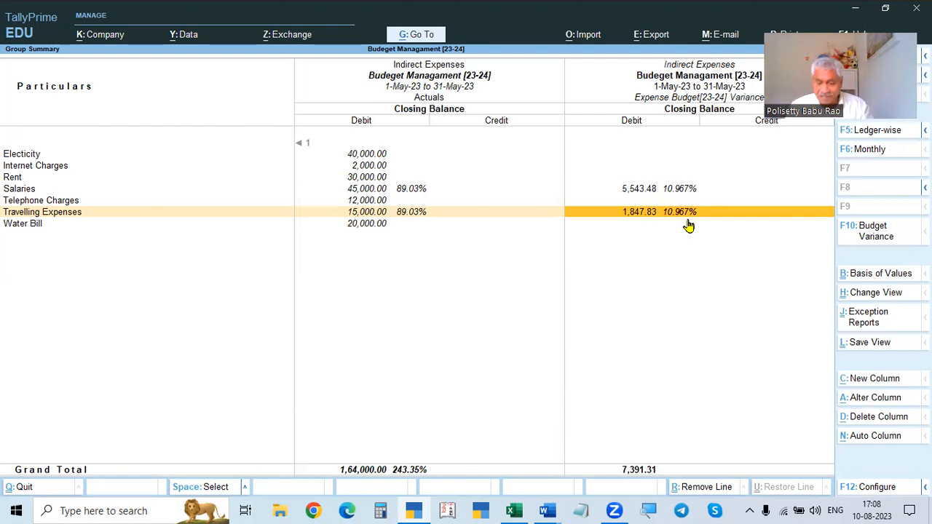
key(Left)
key(Left)
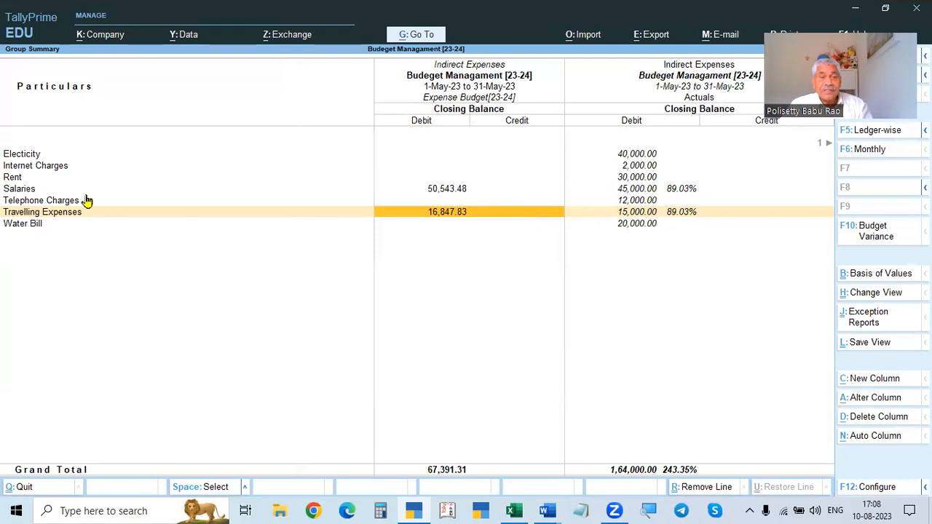
click(445, 191)
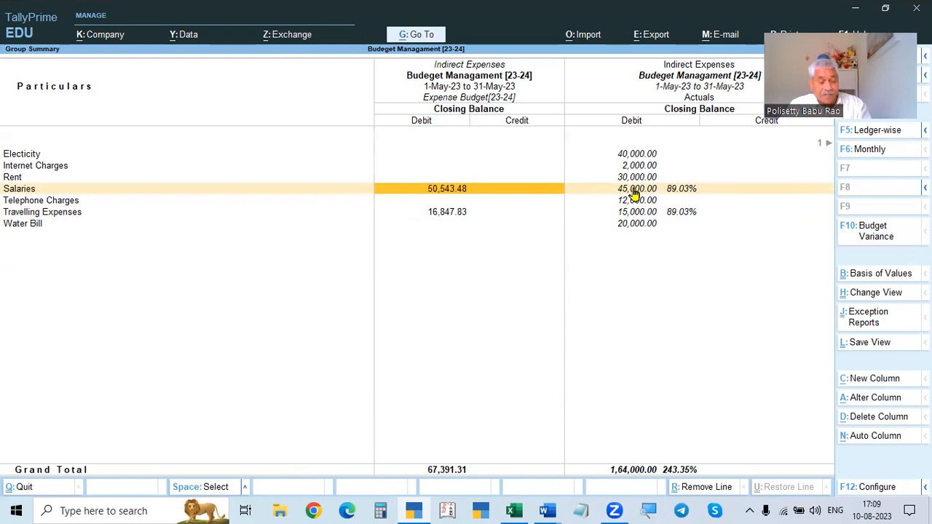
- Review the next payment transactions in the assignment document
key(alt+Tab)
scroll(299, 271, up, 1)
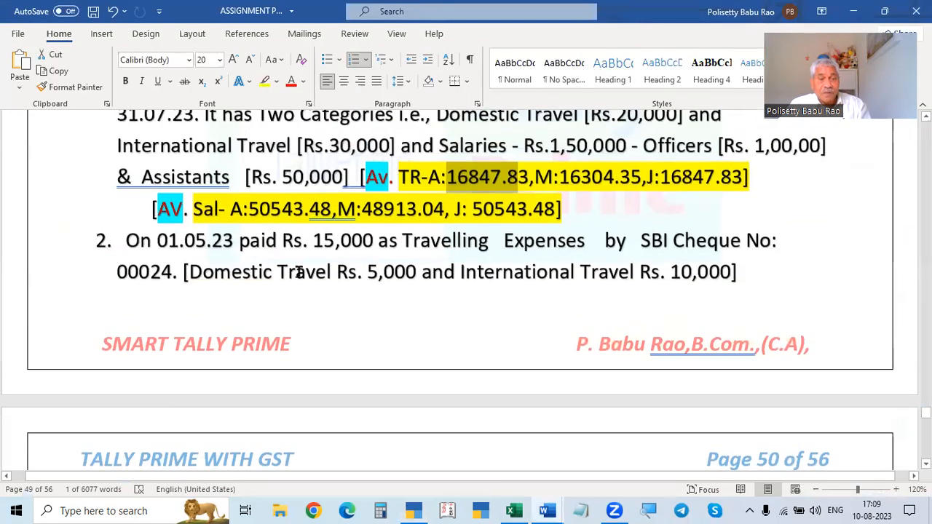
scroll(298, 271, up, 1)
scroll(302, 276, down, 4)
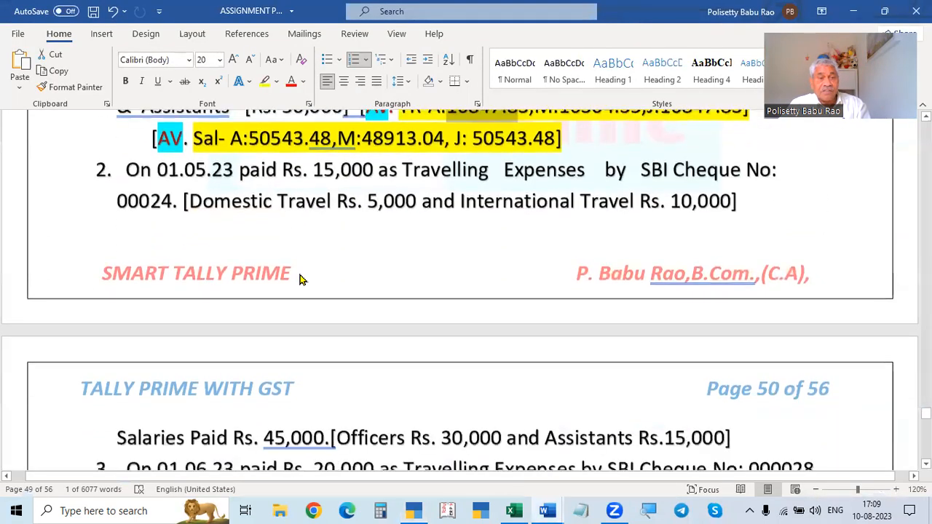
- Highlight the May salaries paid amount in the assignment document and return to the budget report
scroll(421, 253, down, 3)
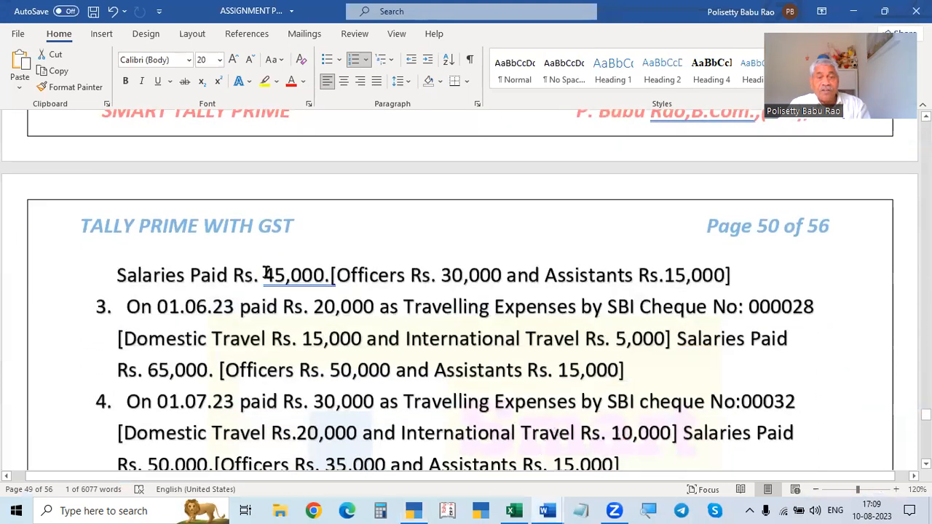
drag(264, 275, 318, 273)
key(alt+Tab)
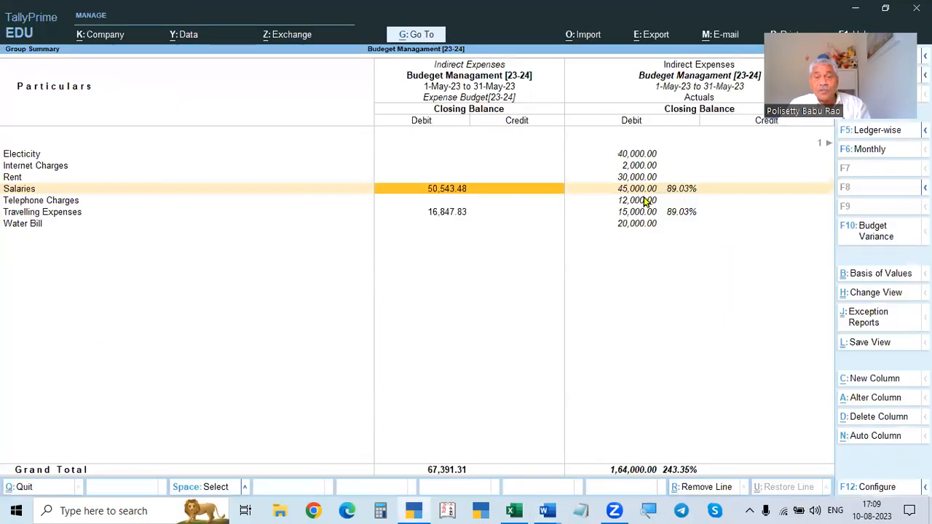
- Compare the May actuals with the budget variance column for Salaries and Travelling Expenses
key(Right)
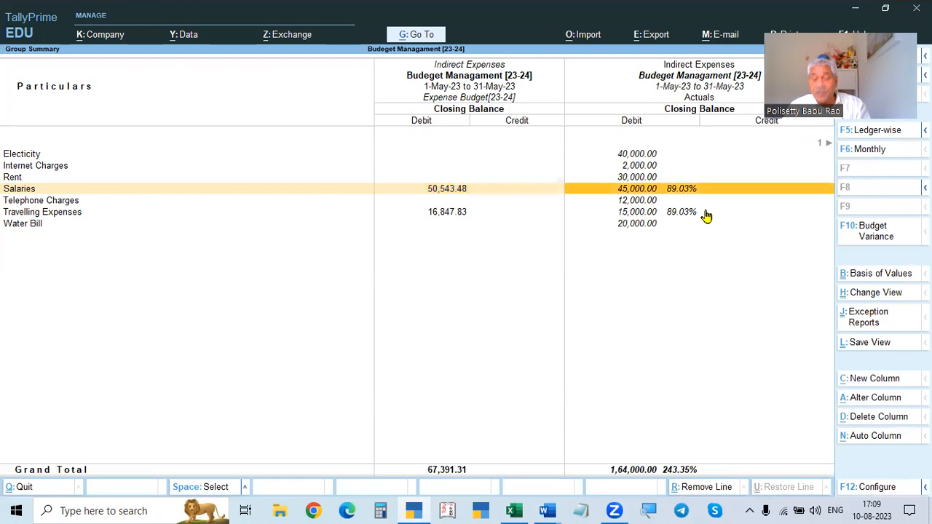
key(Right)
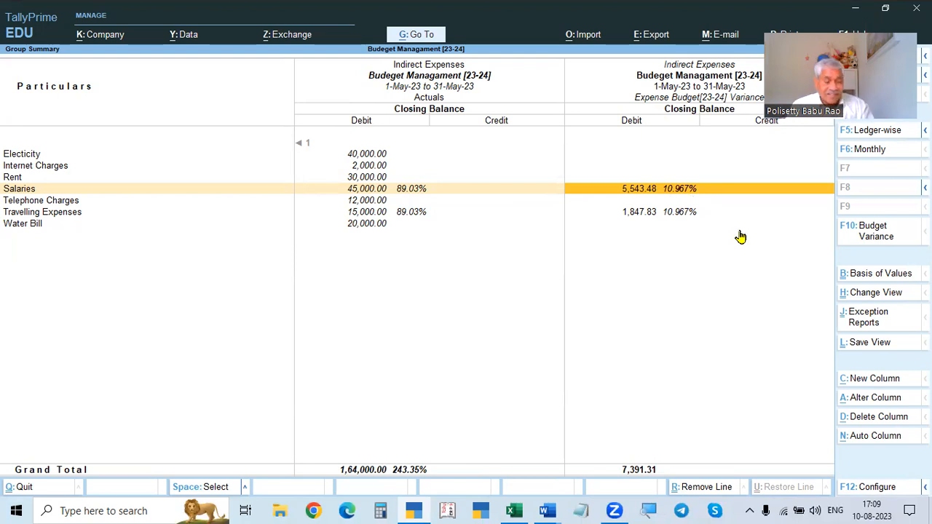
key(Left)
key(Left)
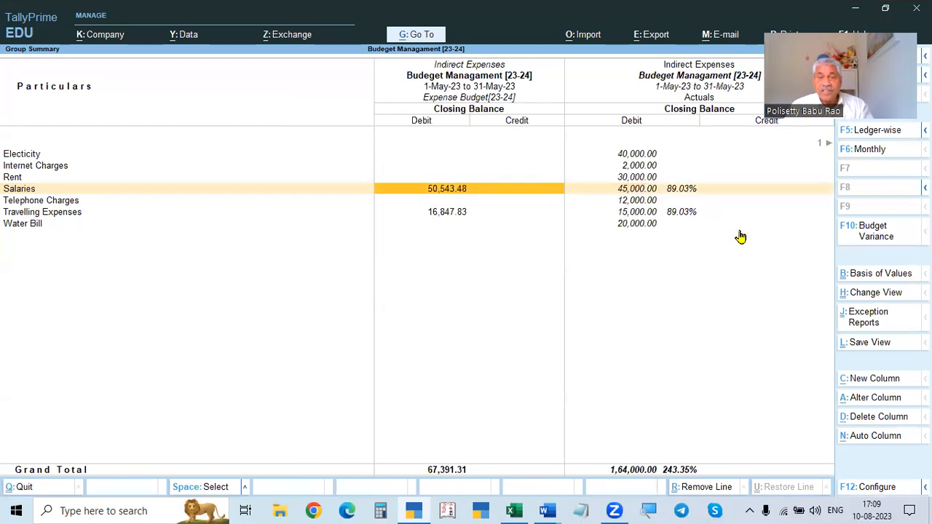
- Change the report period to 1-6-2023 through 1-7-2023
key(F2)
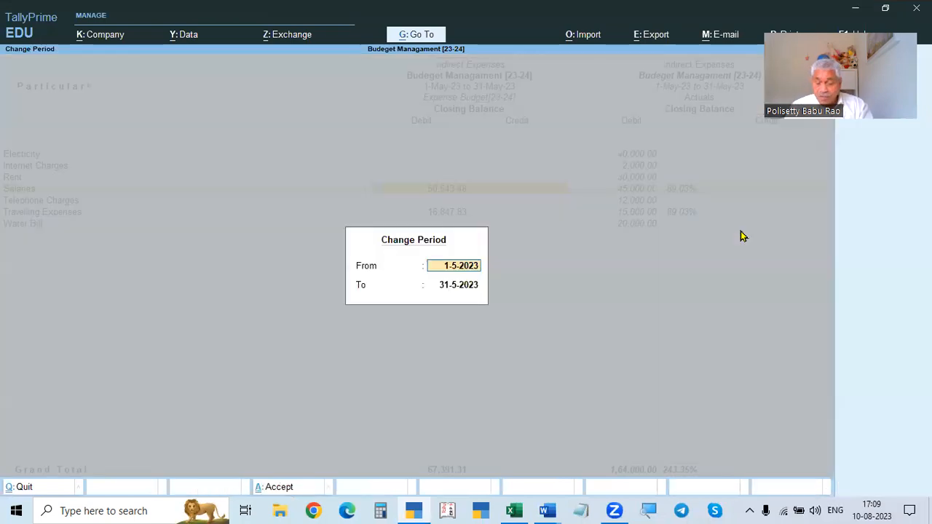
text(1.6)
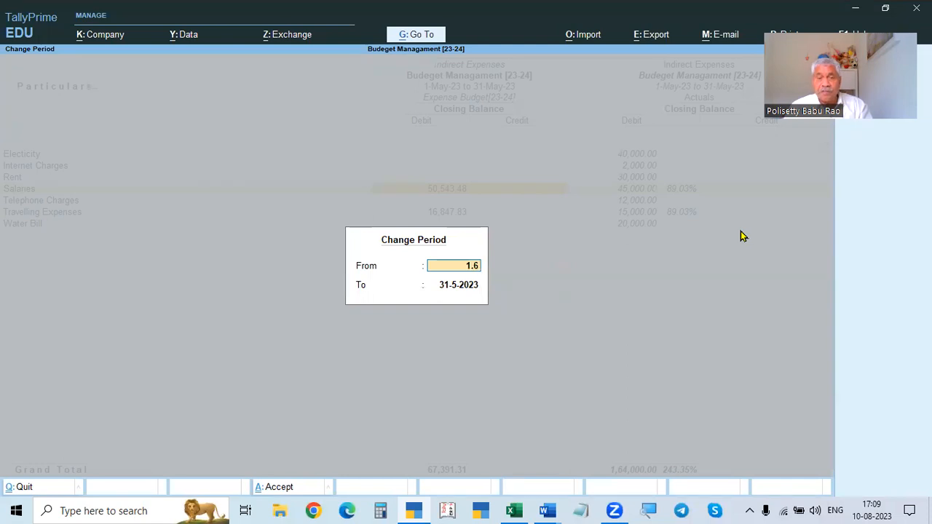
key(Return)
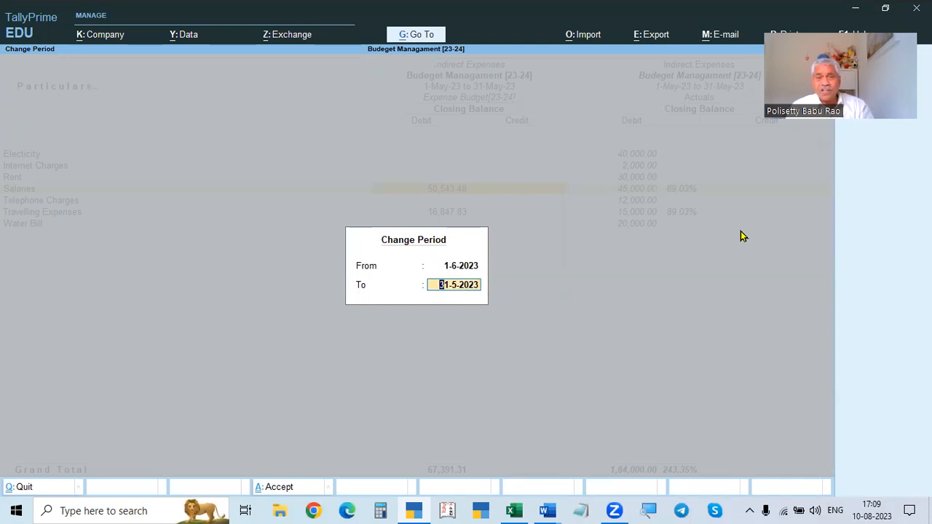
text(1.7)
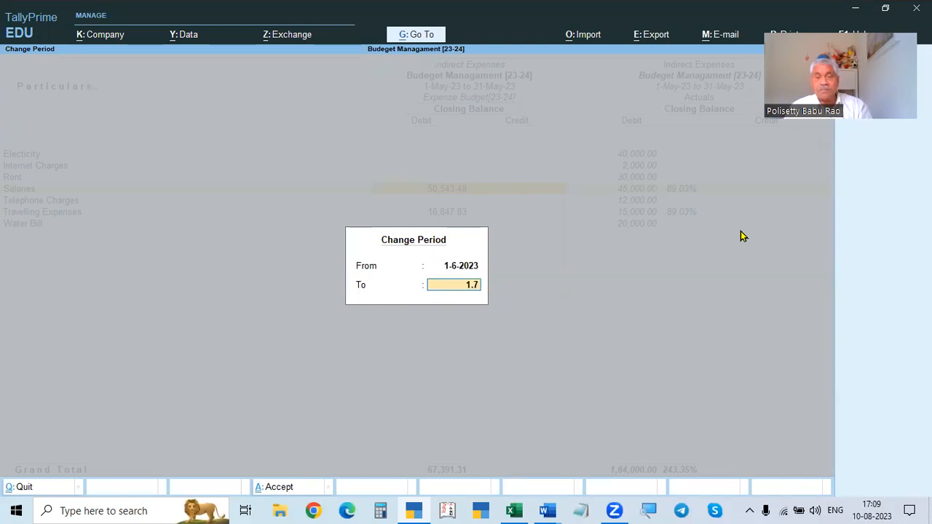
key(Return)
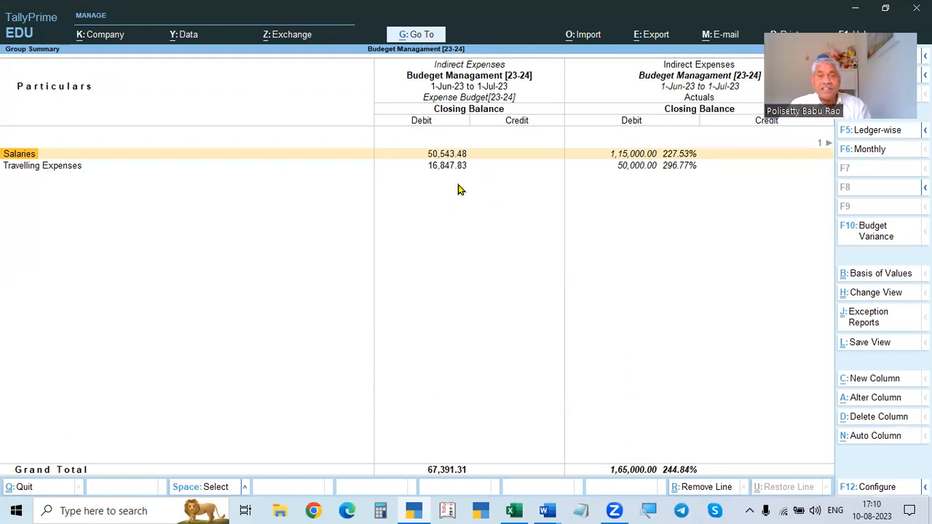
- Highlight the June averages for Travelling Expenses and Salaries in the assignment document
key(alt+Tab)
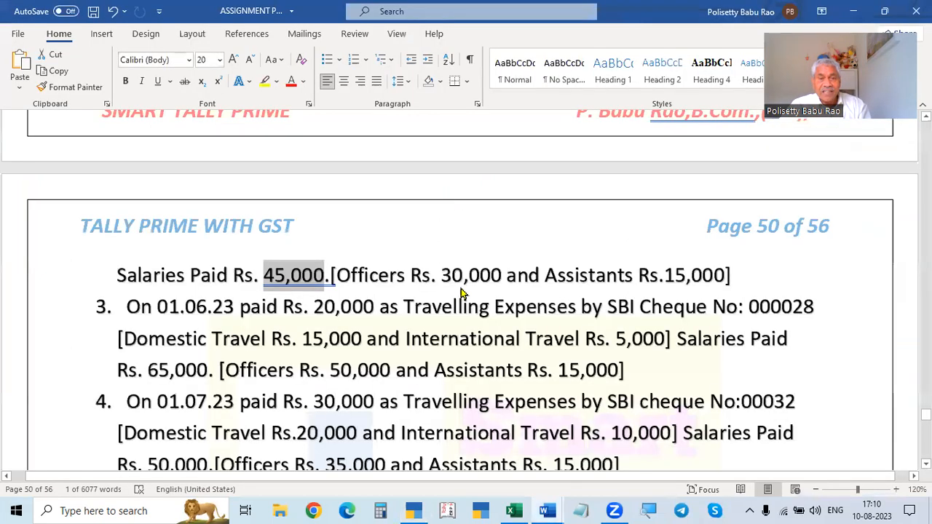
scroll(460, 284, up, 5)
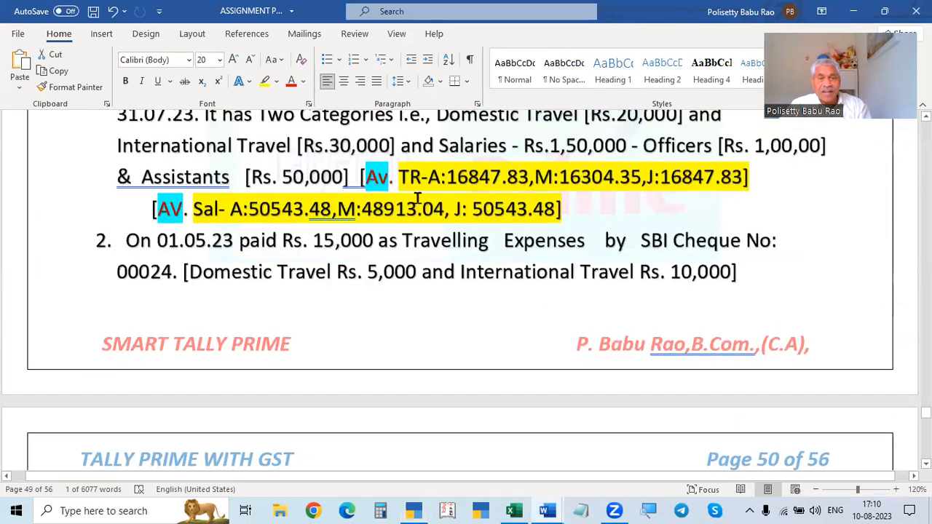
drag(562, 177, 619, 177)
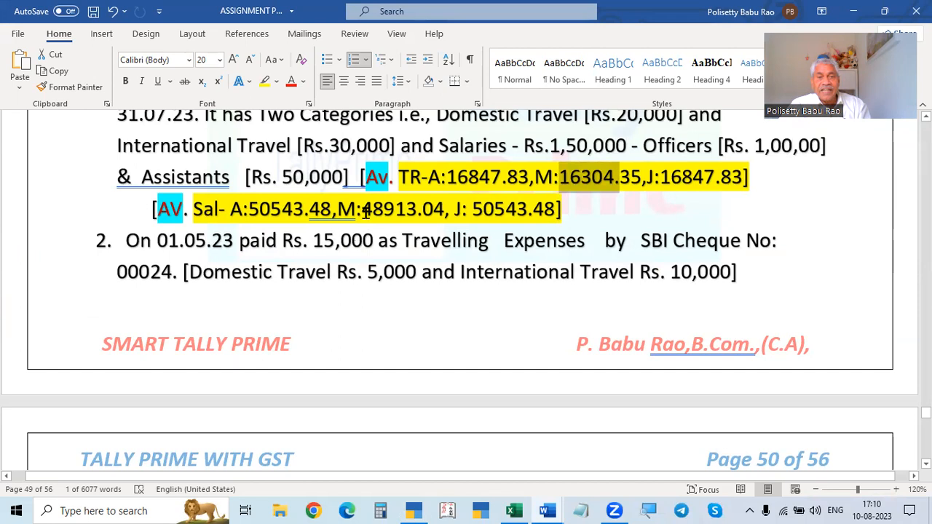
drag(362, 209, 415, 210)
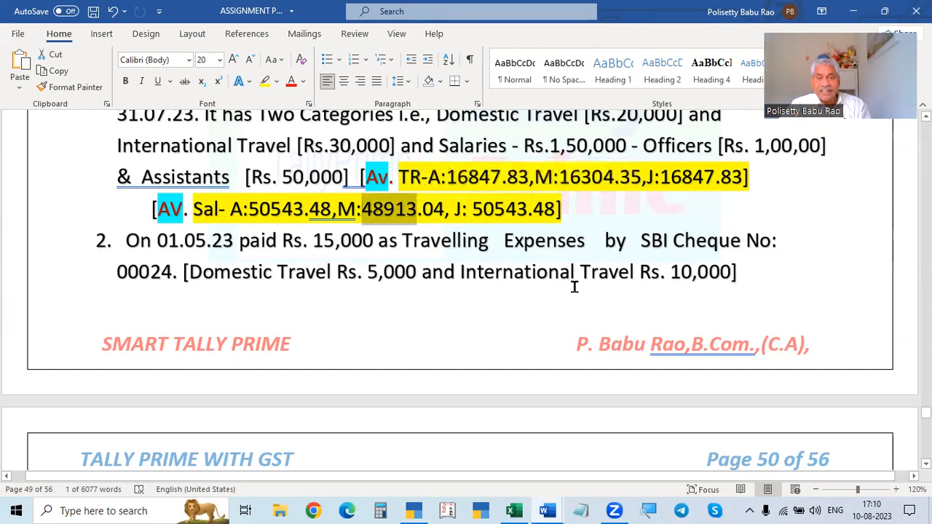
- Examine the June budget variance for Salaries and Travelling Expenses in the report
key(alt+Tab)
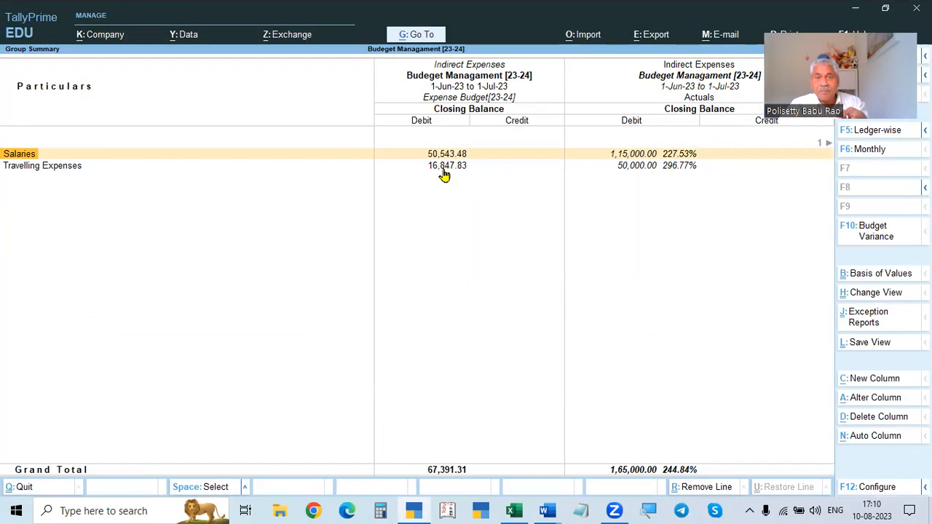
key(Right)
key(Right)
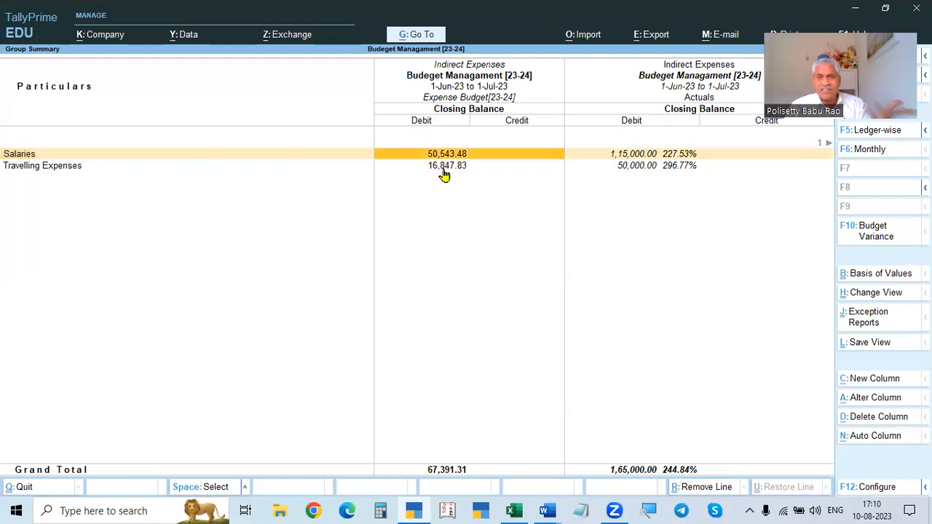
key(Right)
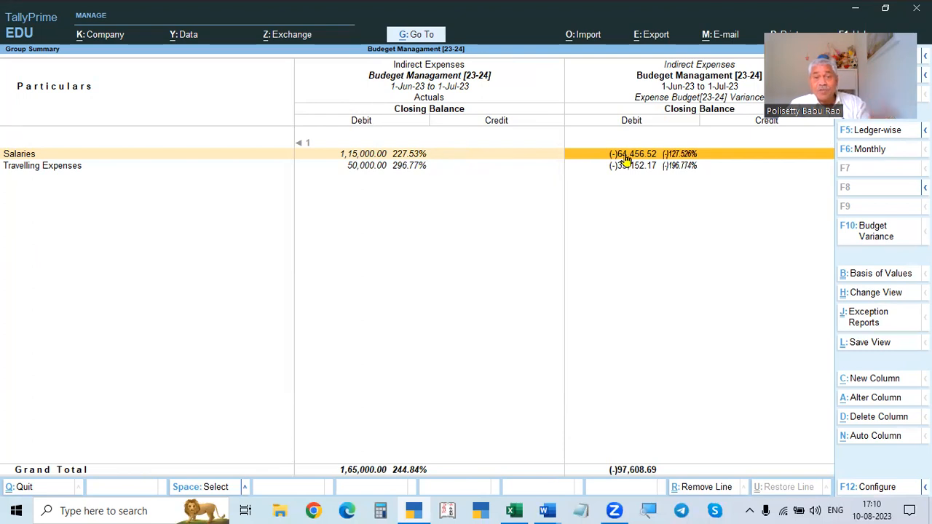
- Reopen the Indirect Expenses group summary from the Profit & Loss account and display its budget variance
key(Escape)
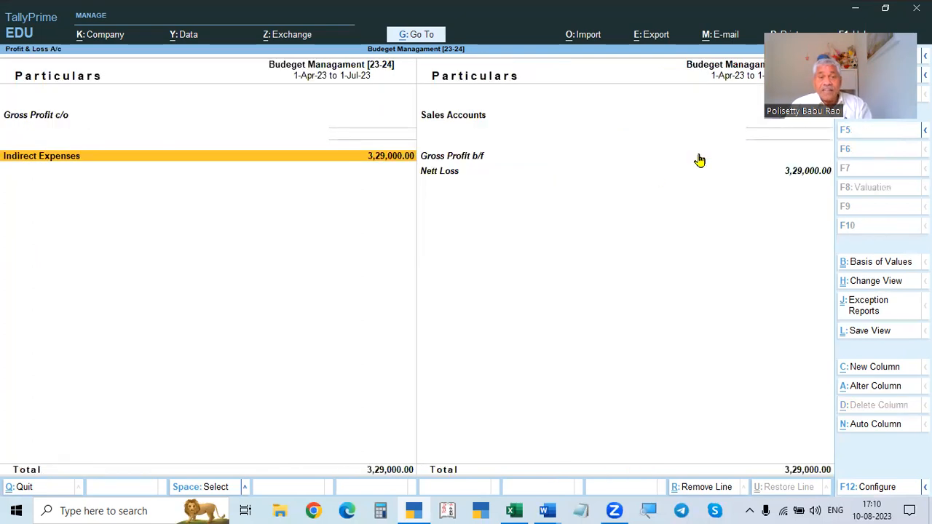
key(Escape)
key(Return)
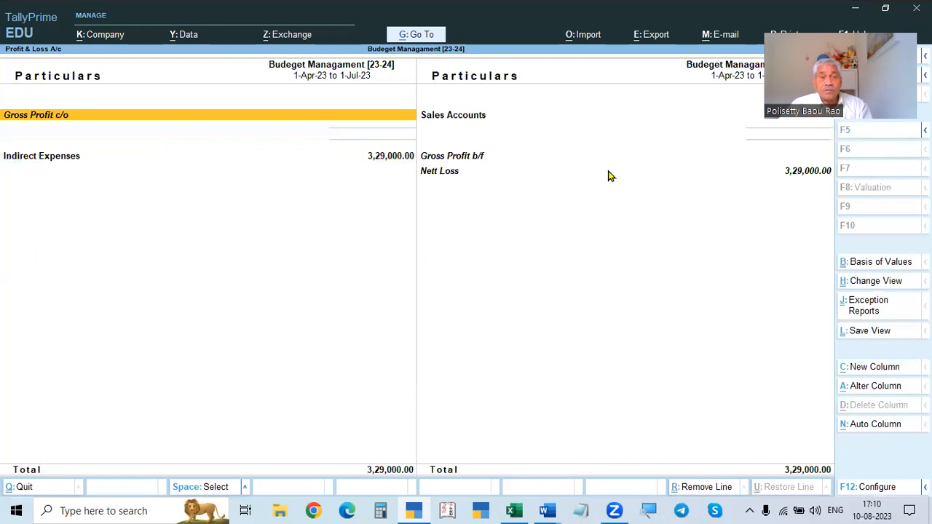
click(391, 163)
click(390, 164)
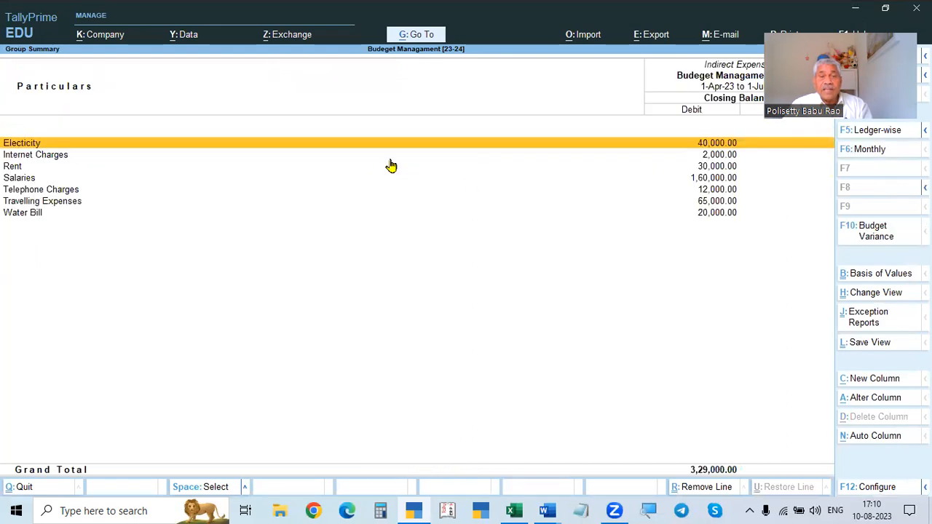
click(866, 232)
key(Return)
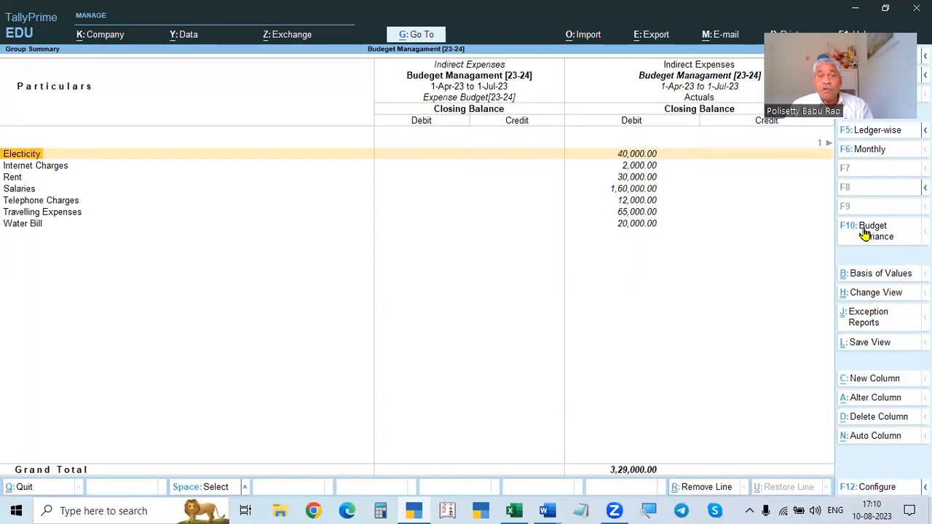
- Change the report period to 1-7-2023 through 31-7-2023
key(F2)
text(1.7)
key(Return)
text(31.7)
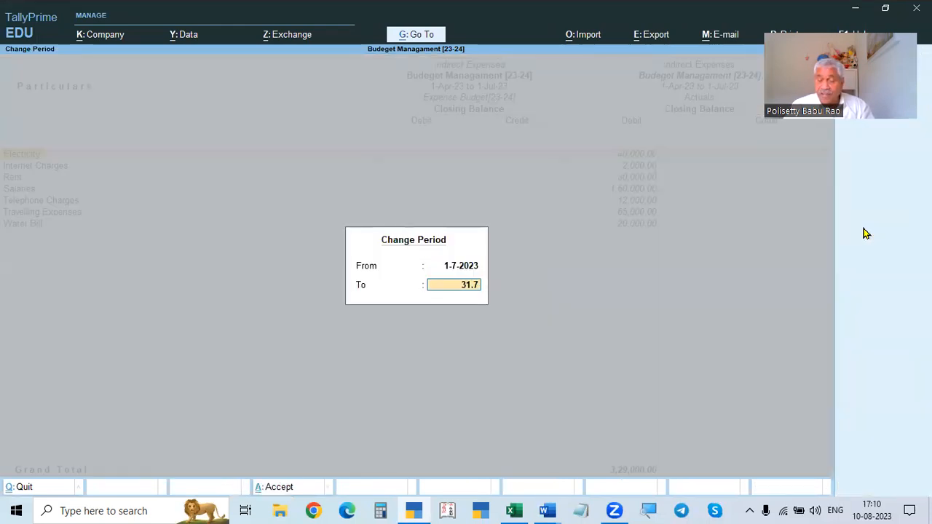
key(Return)
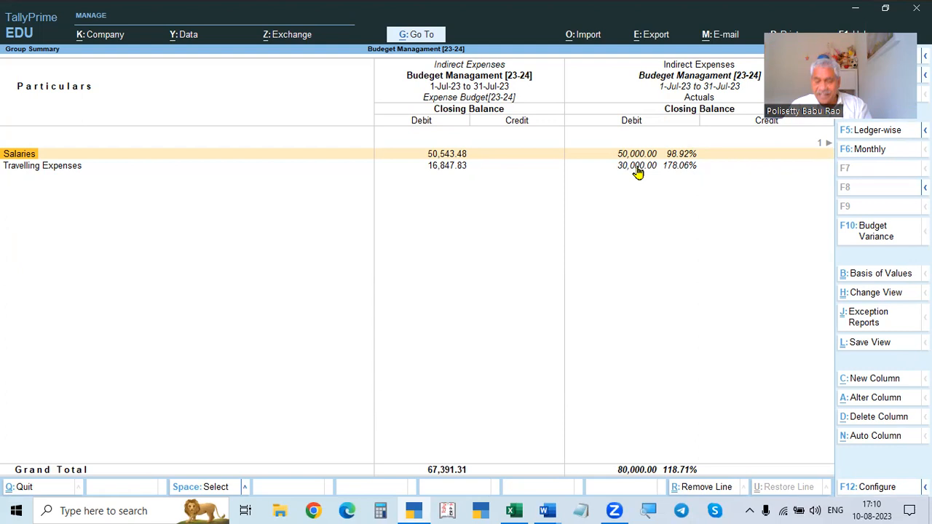
- Compare the July actuals with the July and June payments listed in the assignment document
key(Right)
key(Right)
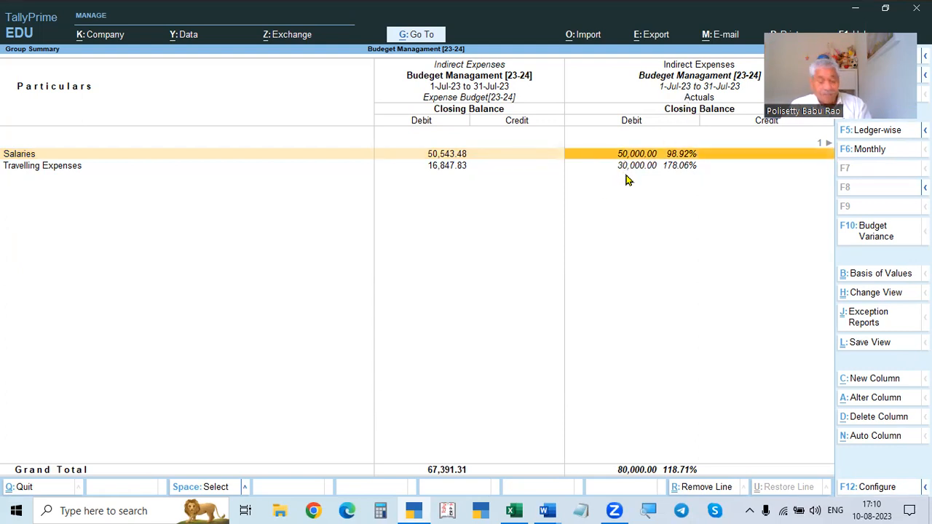
key(alt)
key(alt+Tab)
scroll(452, 239, down, 5)
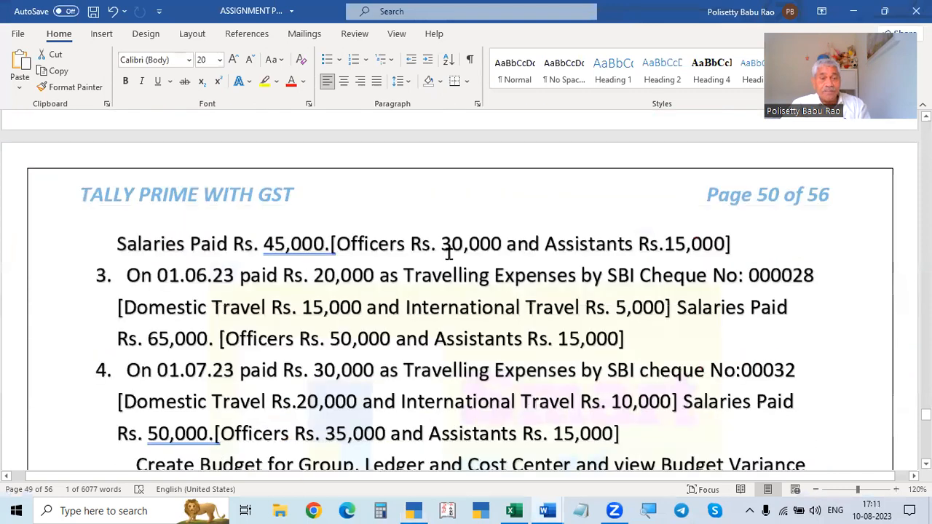
drag(314, 211, 402, 211)
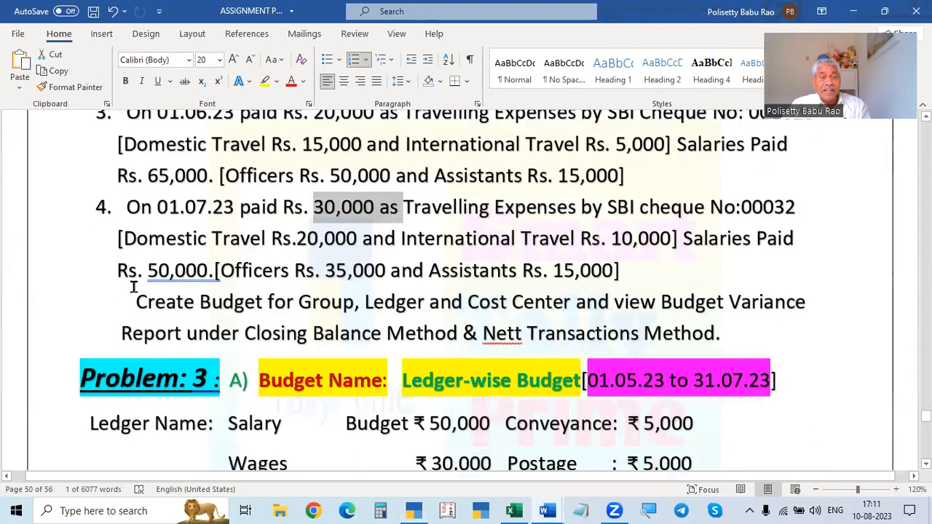
drag(179, 272, 293, 270)
scroll(271, 292, up, 3)
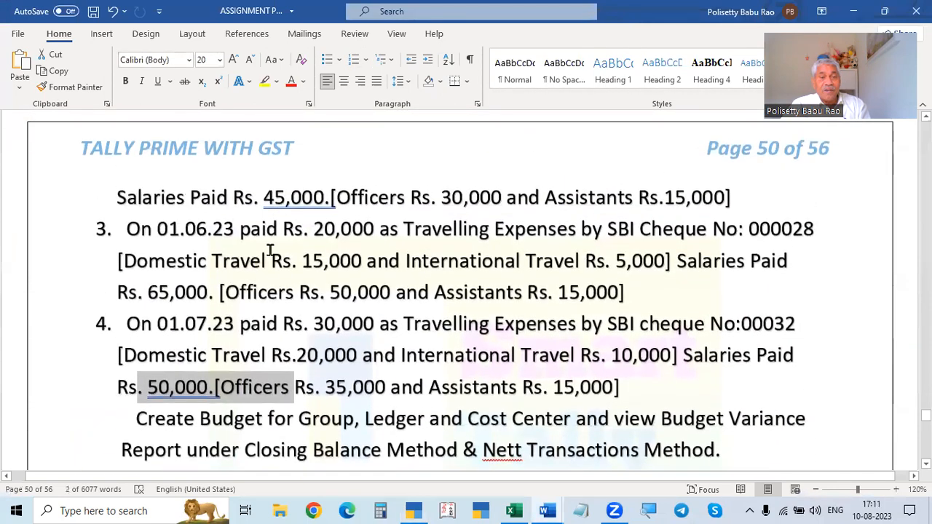
drag(309, 230, 361, 229)
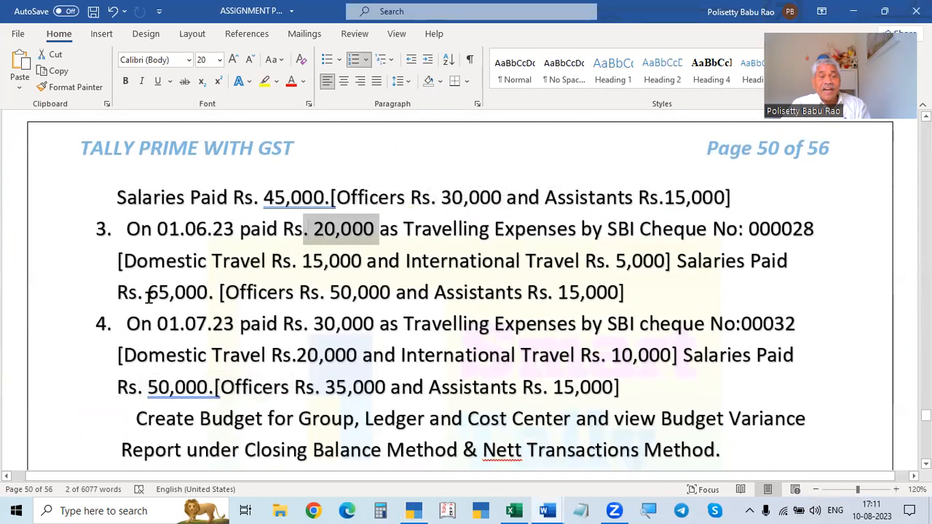
drag(149, 293, 244, 292)
key(alt+Tab)
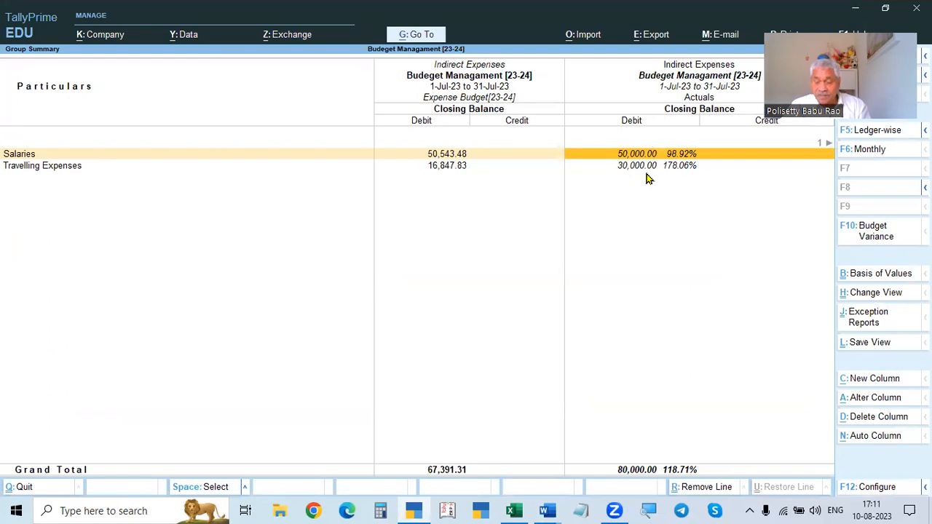
- Examine the July budget variance for Salaries and Travelling Expenses in the report
key(Right)
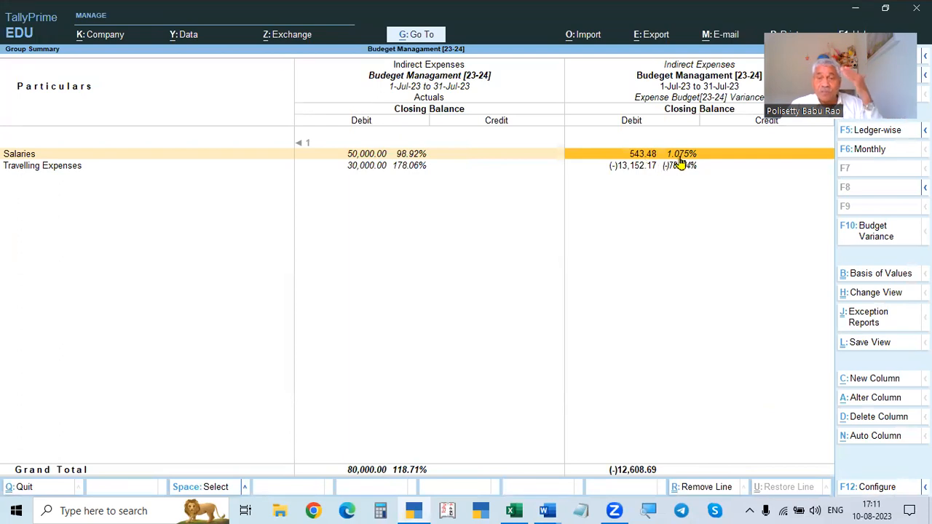
key(Left)
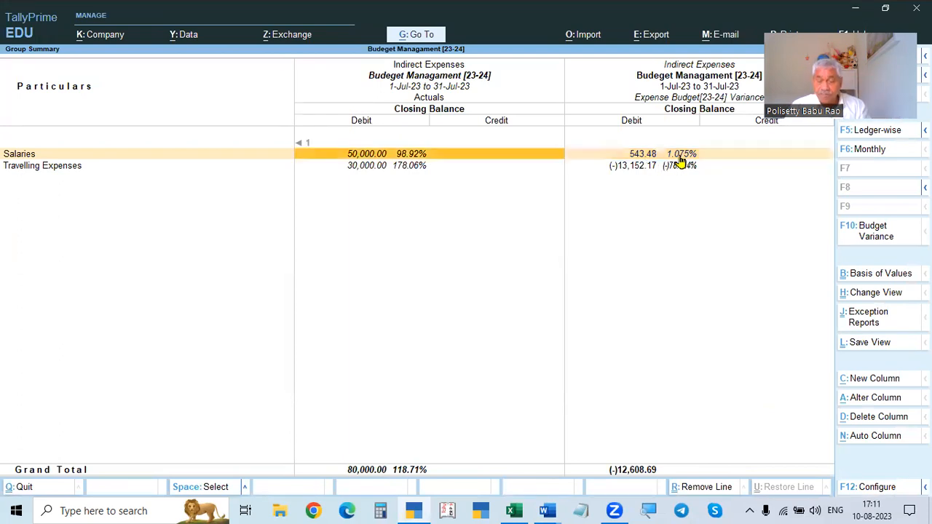
key(Left)
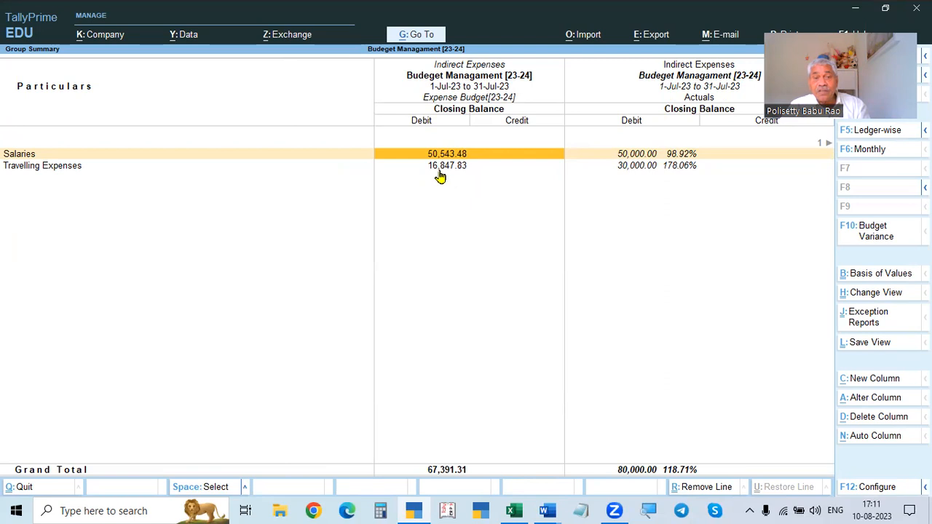
key(Right)
click(890, 241)
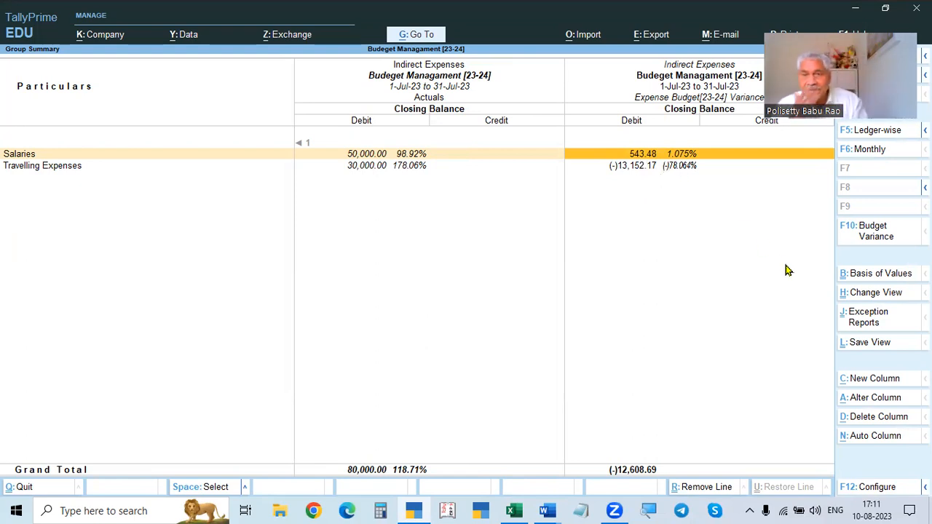
click(632, 172)
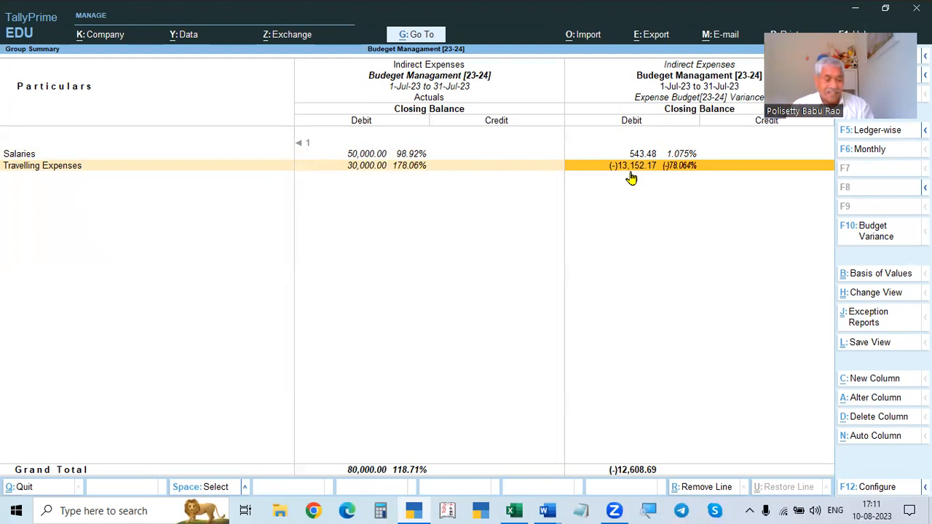
- Close the reports and return to the Gateway of Tally
key(Escape)
key(Escape)
key(Escape)
key(Escape)
key(Escape)
key(Escape)
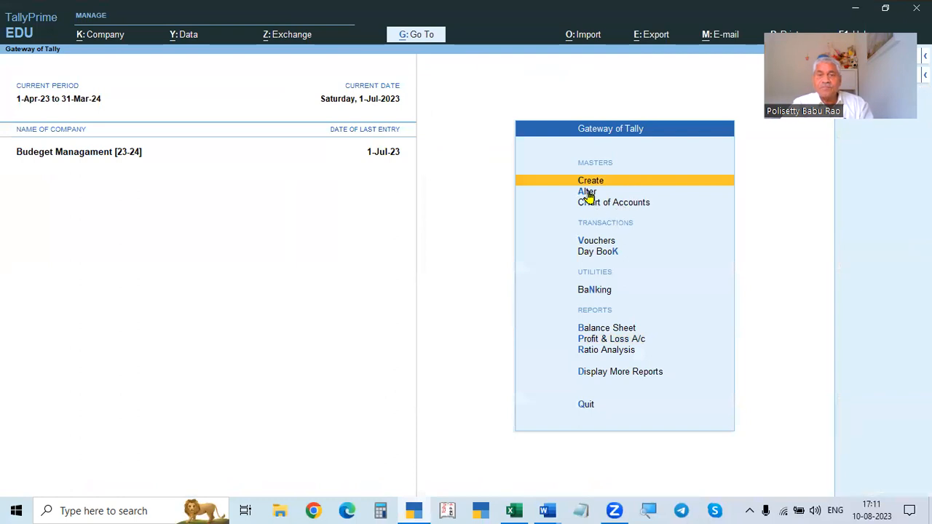
- Create a new budget named Sales Budget under Primary
click(589, 195)
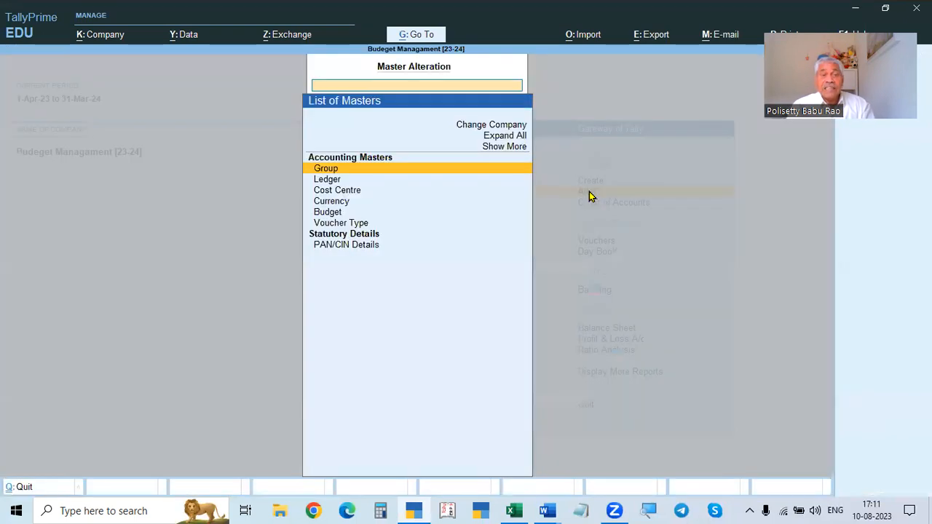
key(Down)
key(Down)
key(Down)
key(Down)
key(Return)
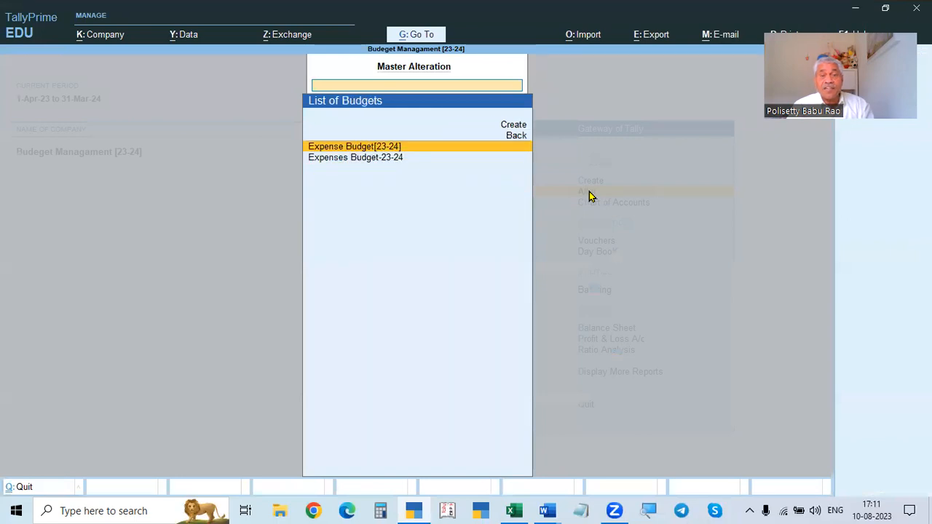
key(Up)
key(Up)
key(Return)
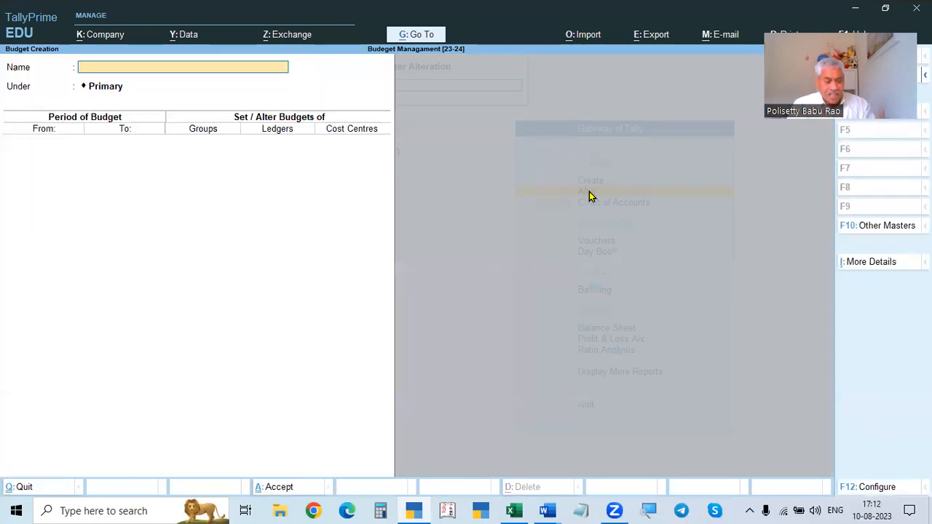
text(Sales Buyd)
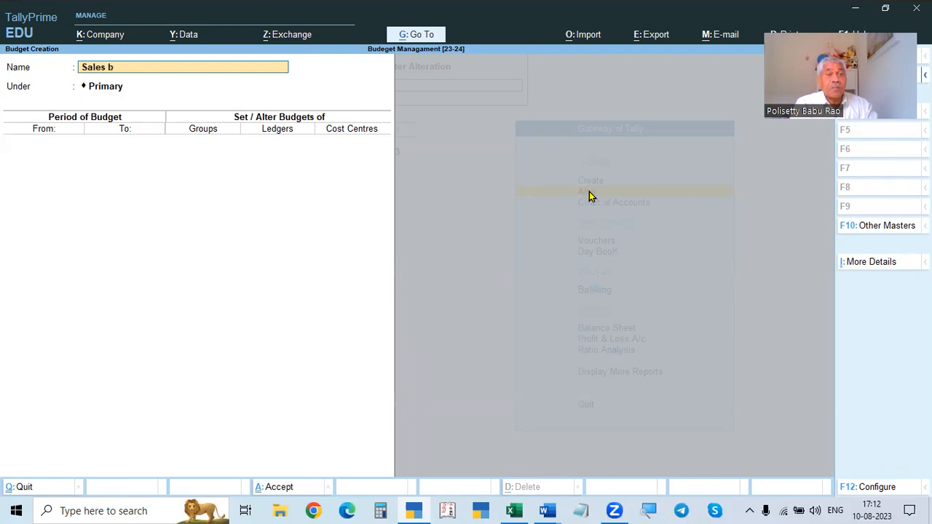
key(BackSpace)
key(BackSpace)
text(dget)
key(Return)
- Set the budget period from 1-May-23 to 31-May-23
key(Return)
text(1)
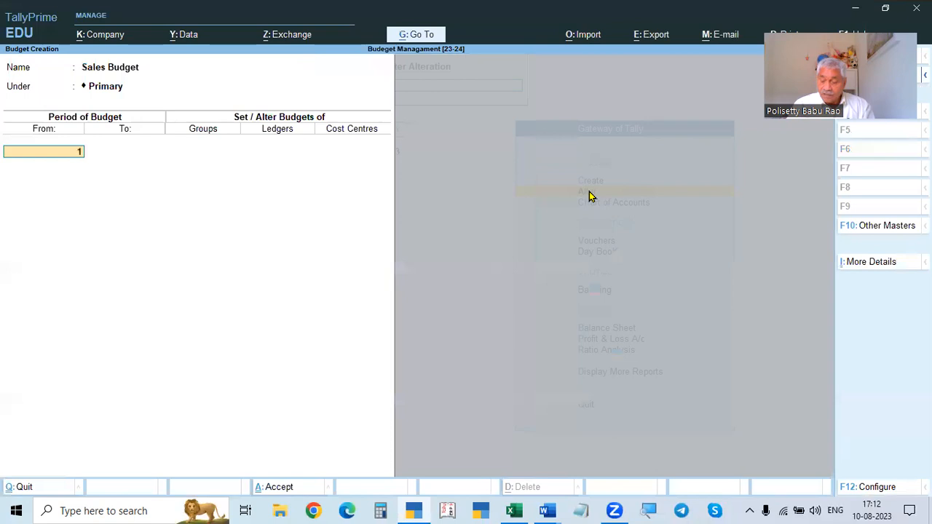
text(.5)
key(Return)
text(31.7)
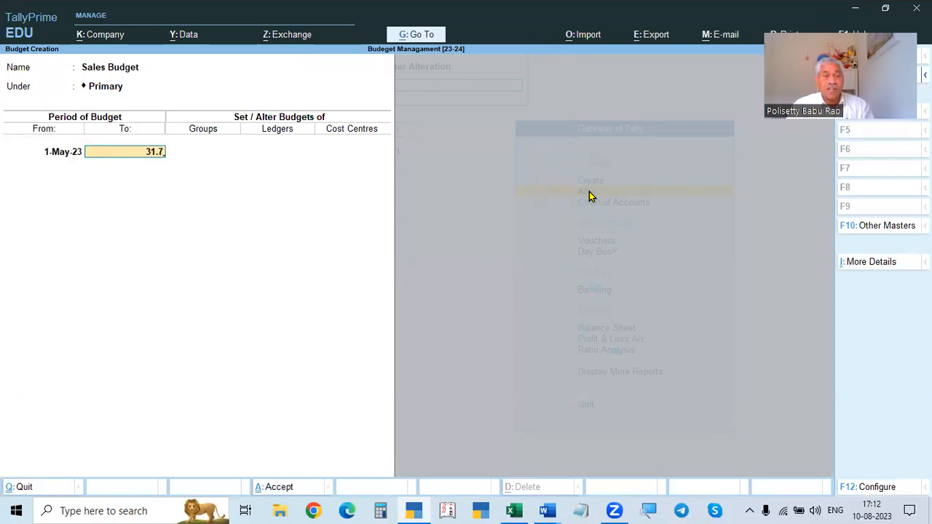
key(BackSpace)
key(BackSpace)
key(BackSpace)
key(BackSpace)
text(31.5)
key(Return)
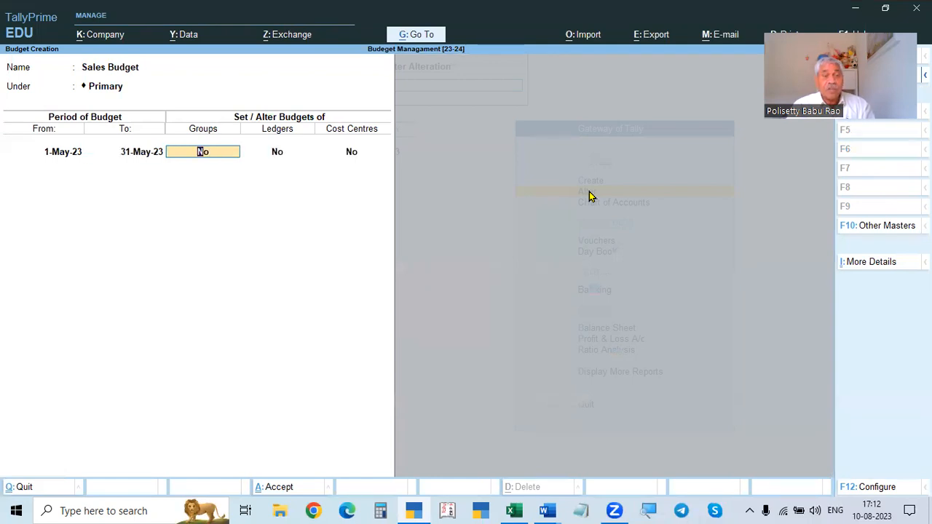
- Set a group budget for Sales Accounts on Nett Transactions with an amount of 250000
text(y)
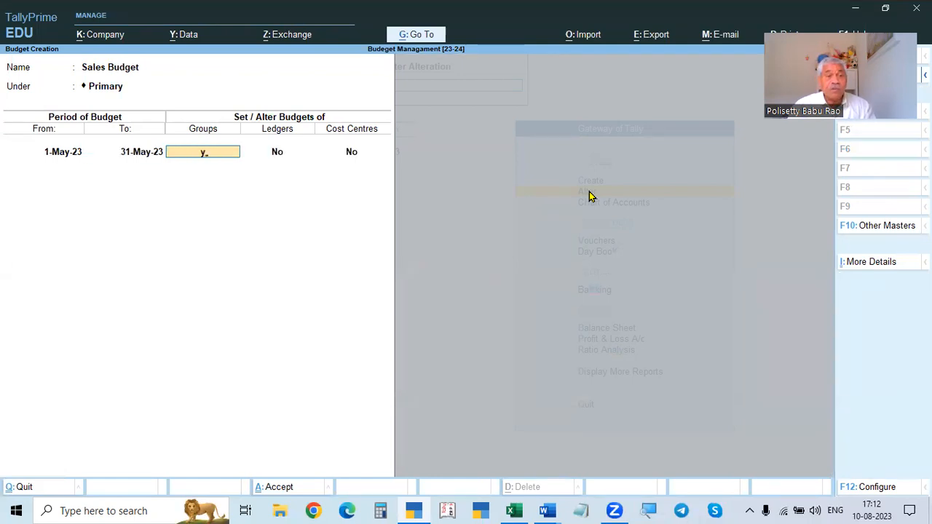
key(Return)
text(Sals)
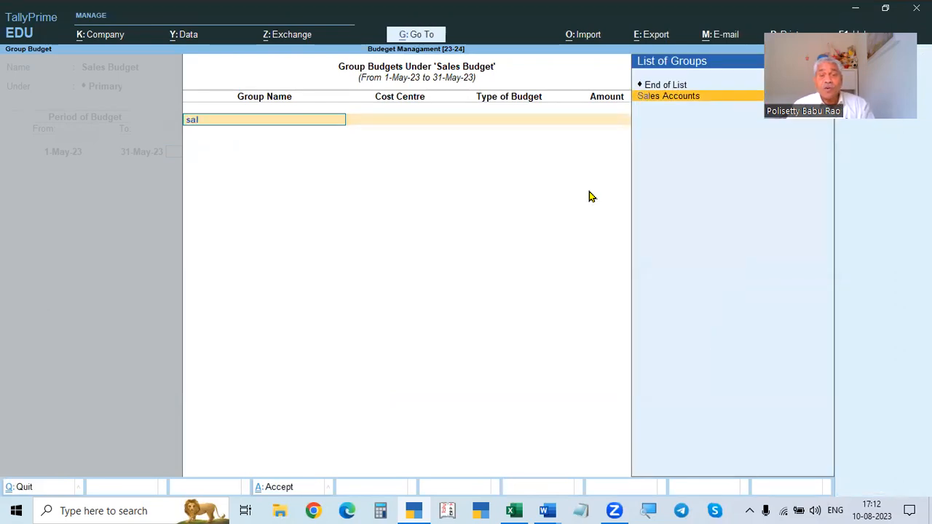
key(Return)
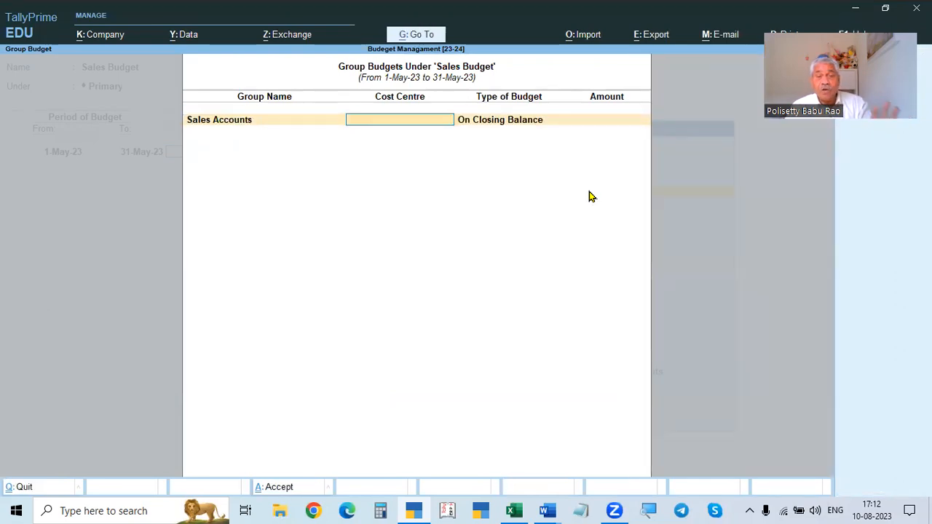
key(Return)
key(Down)
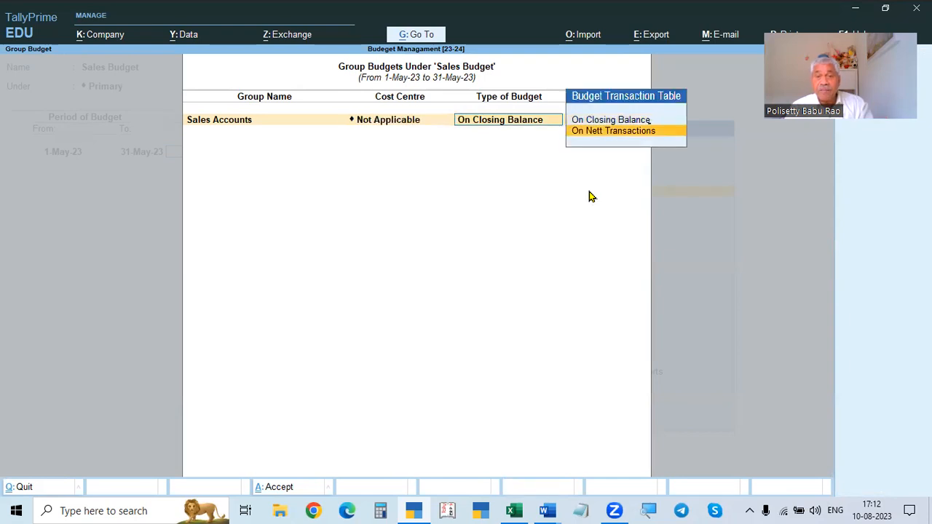
key(Return)
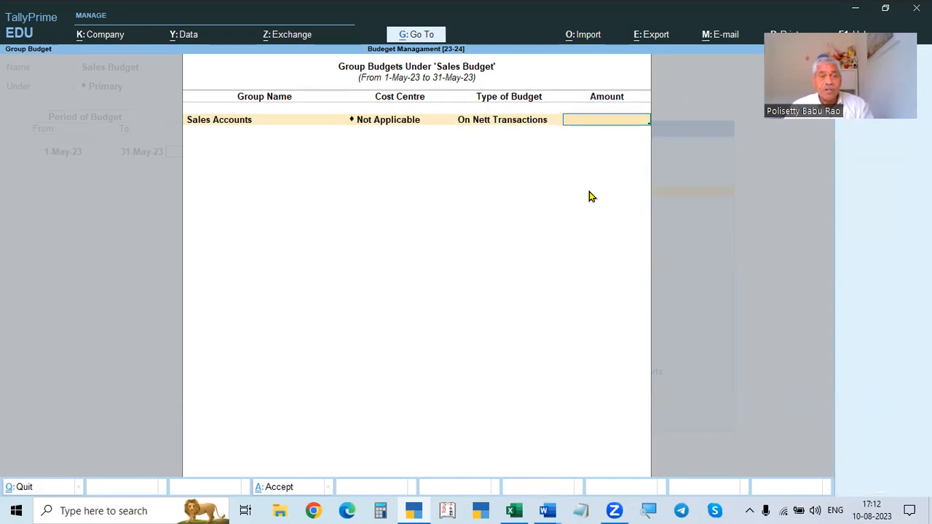
text(2)
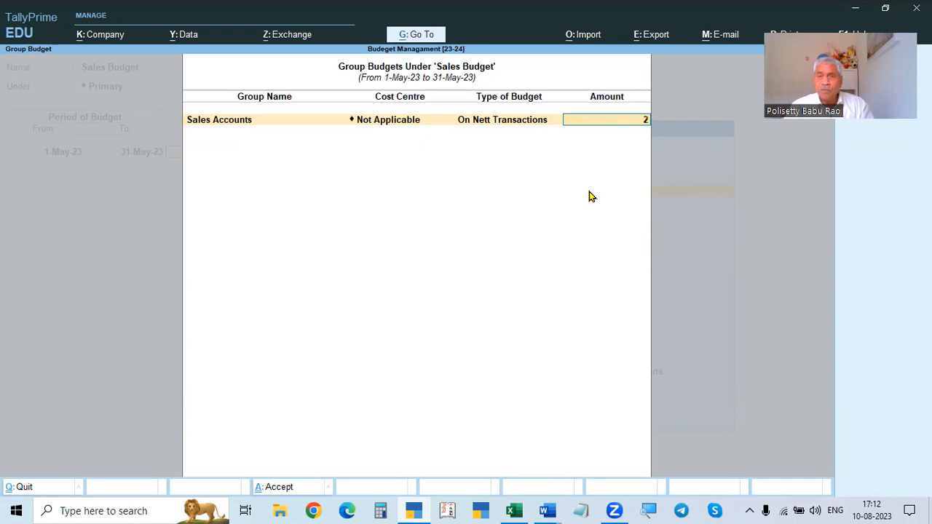
text(50000)
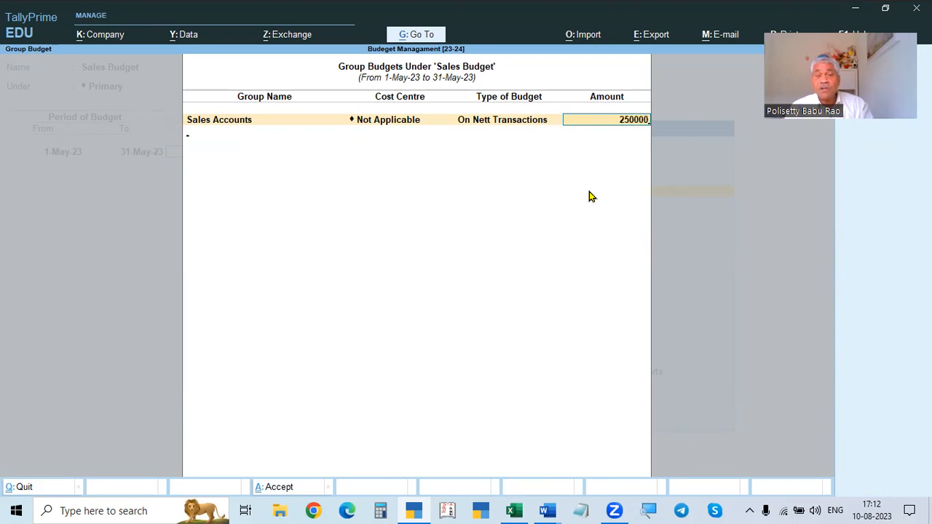
key(Return)
key(Return)
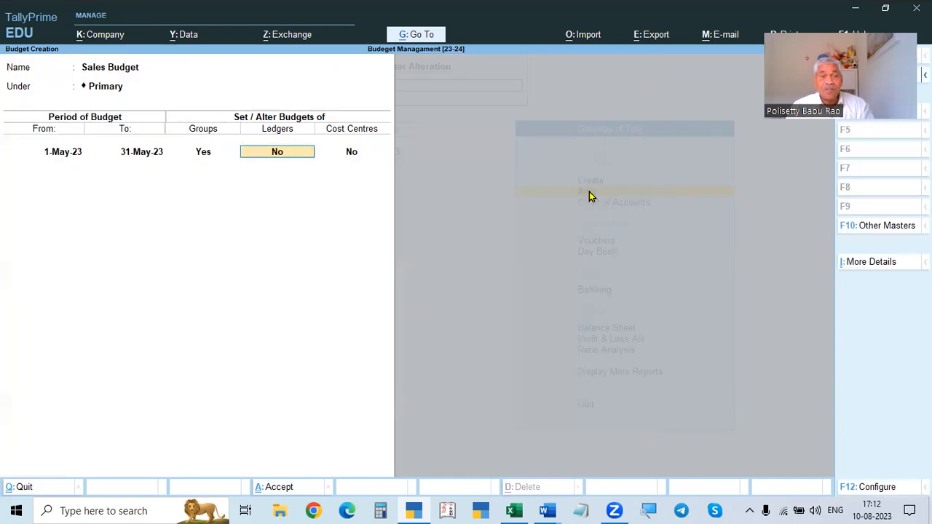
- Set a ledger budget for the Sales ledger on Nett Transactions with an amount of 250000
text(y)
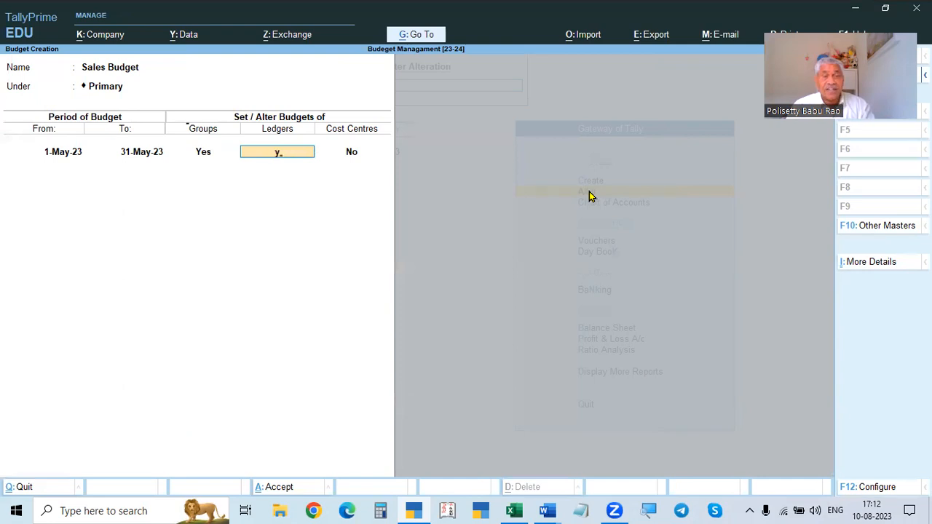
key(Return)
text(Sal)
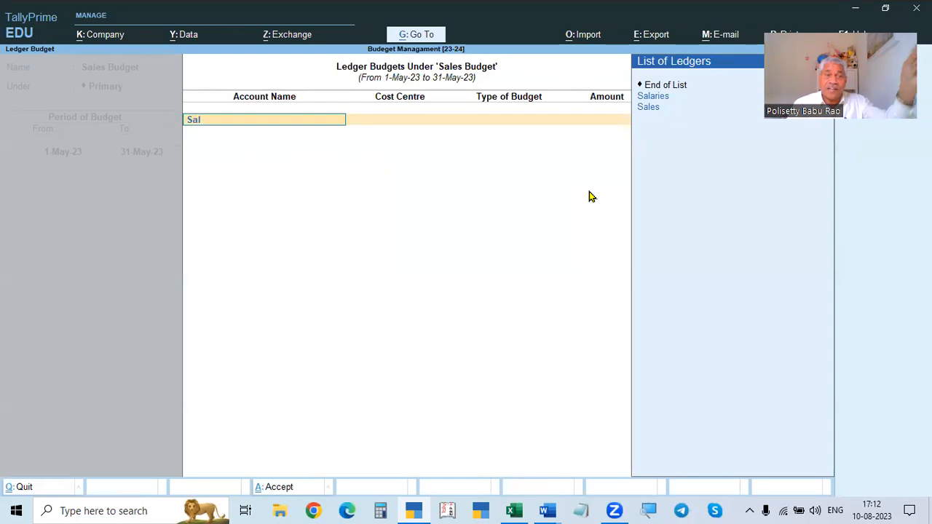
key(Down)
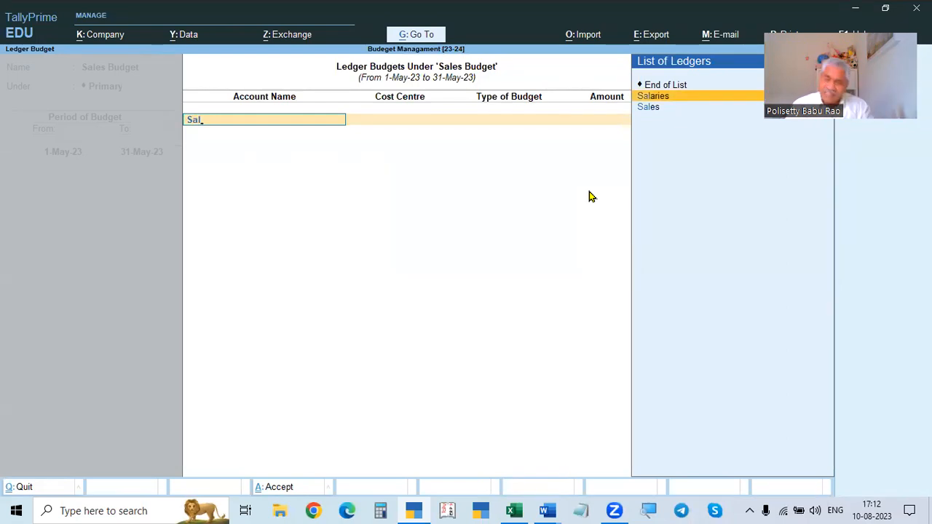
key(Down)
key(Return)
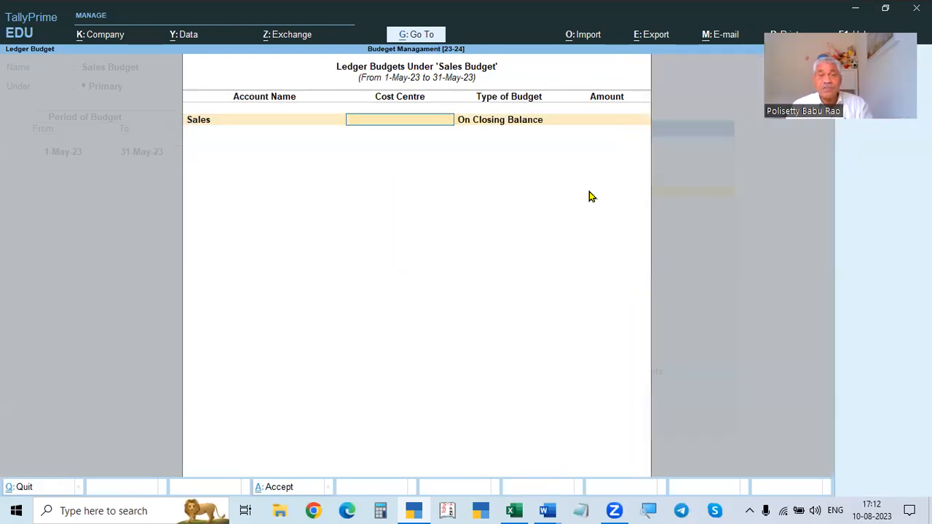
key(Return)
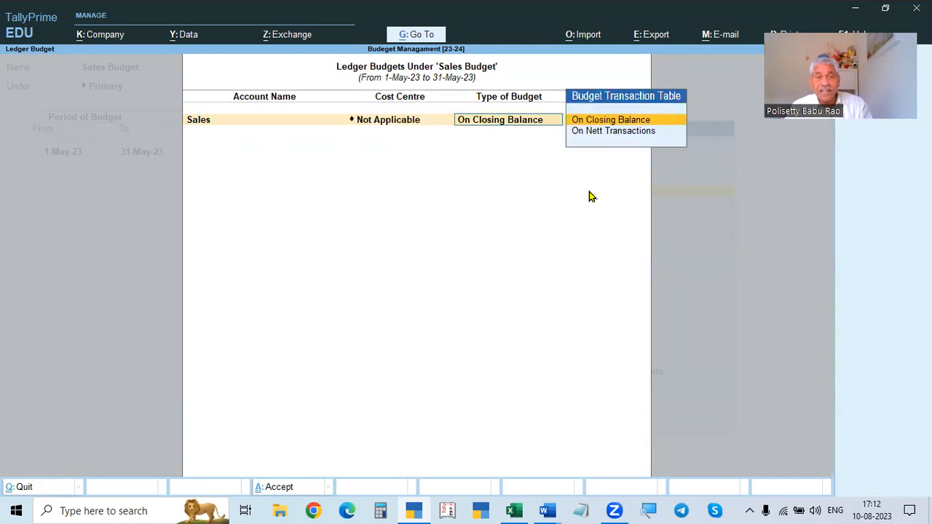
key(Down)
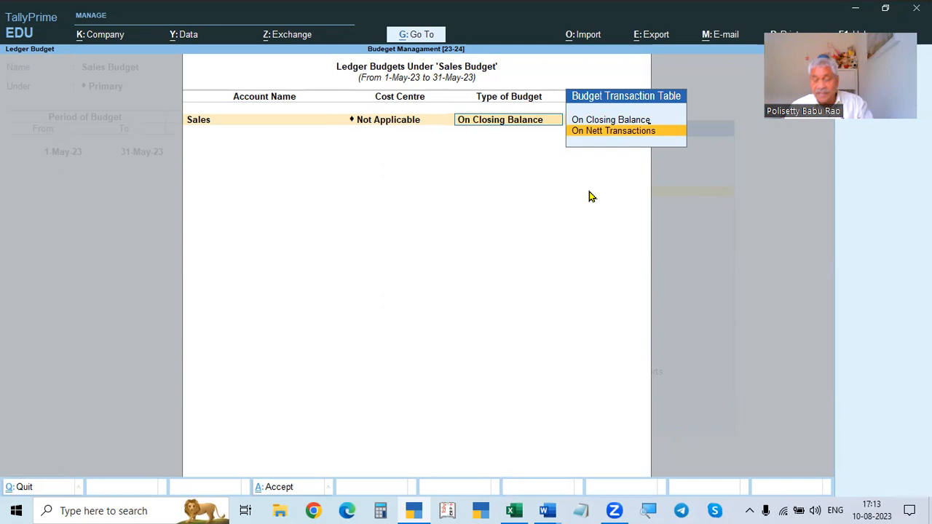
key(Return)
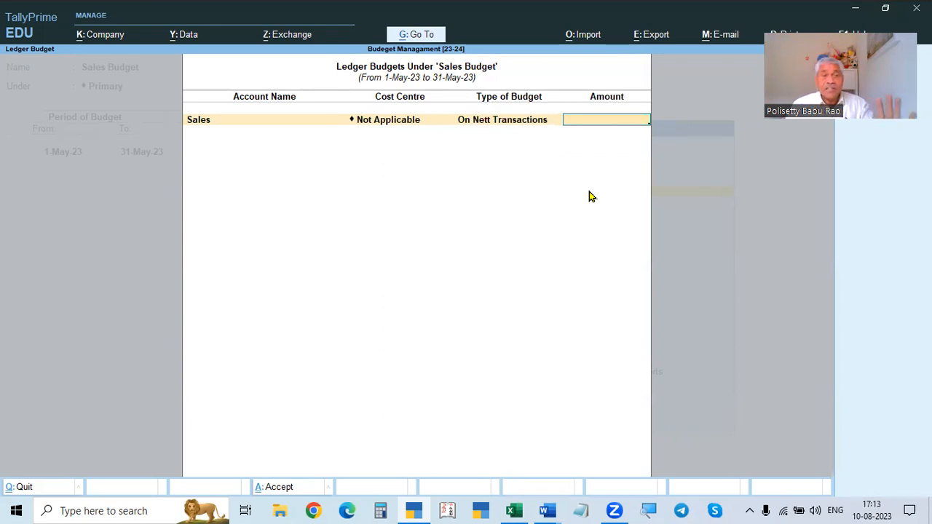
text(250000)
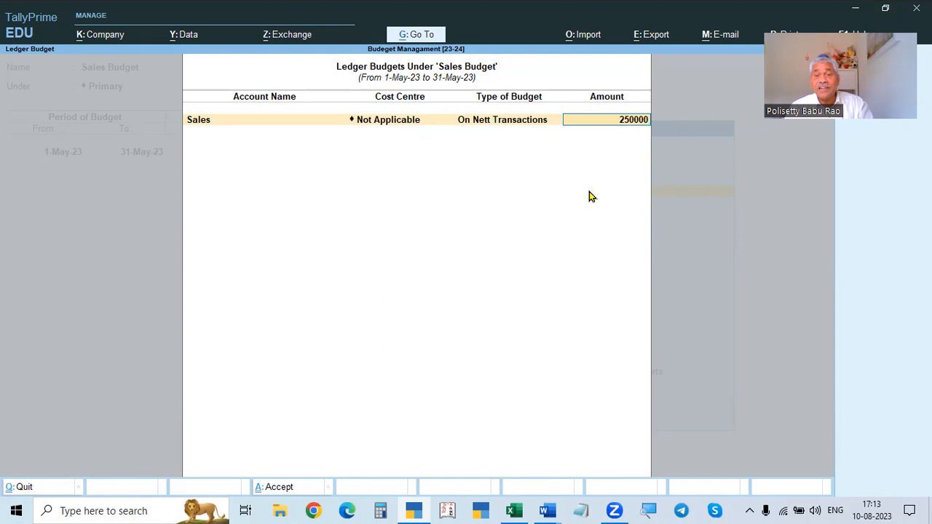
key(Return)
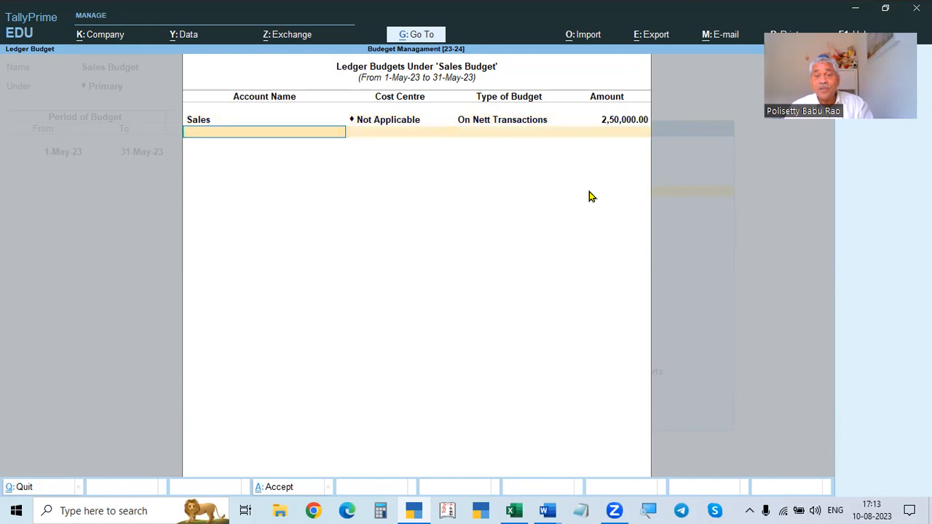
key(Return)
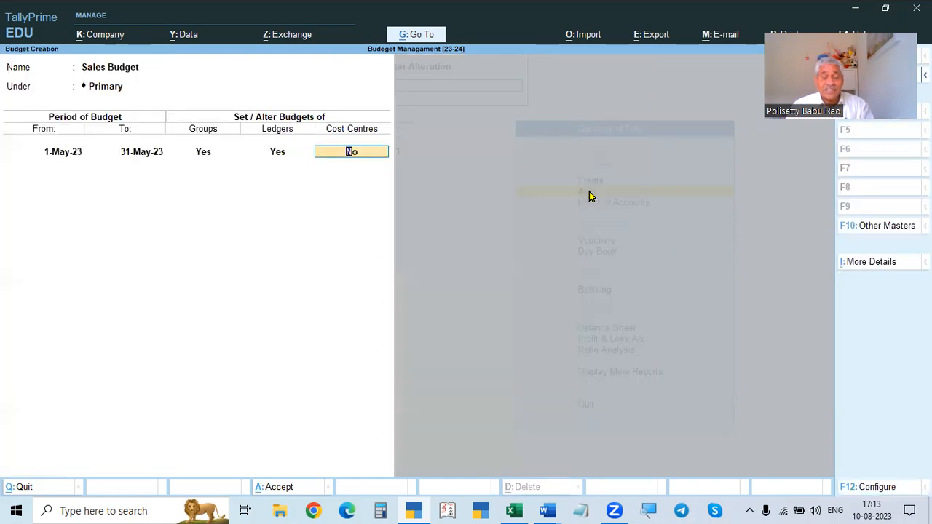
- Turn on cost centre budgets and create a new cost centre named Sales under Primary
text(y)
key(Return)
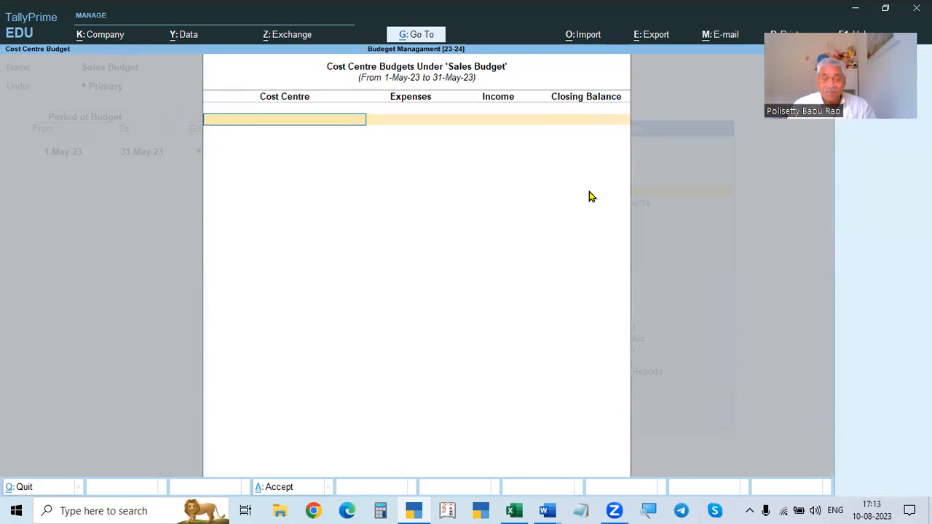
text(s)
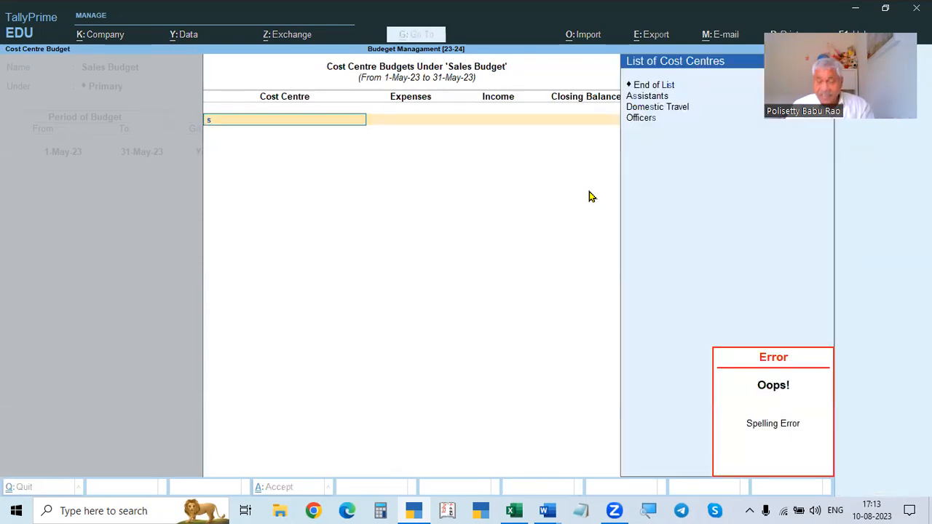
key(BackSpace)
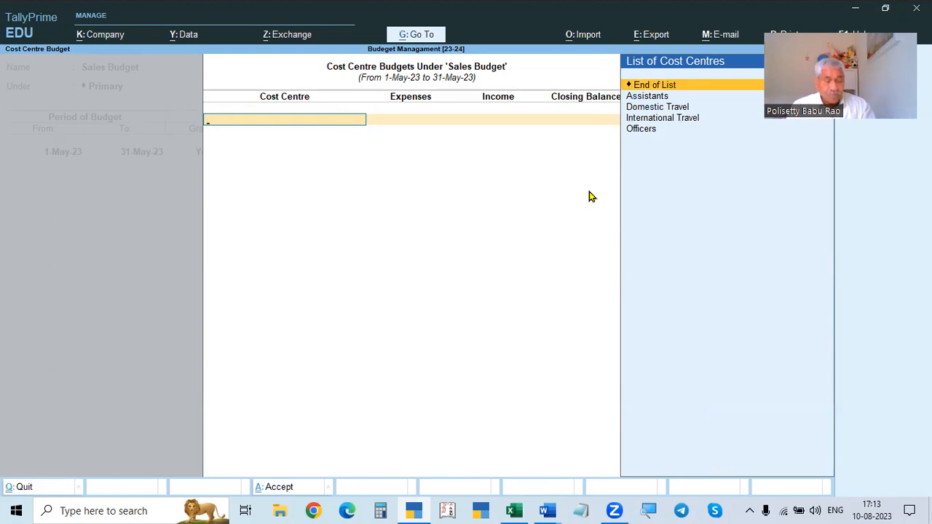
text(s)
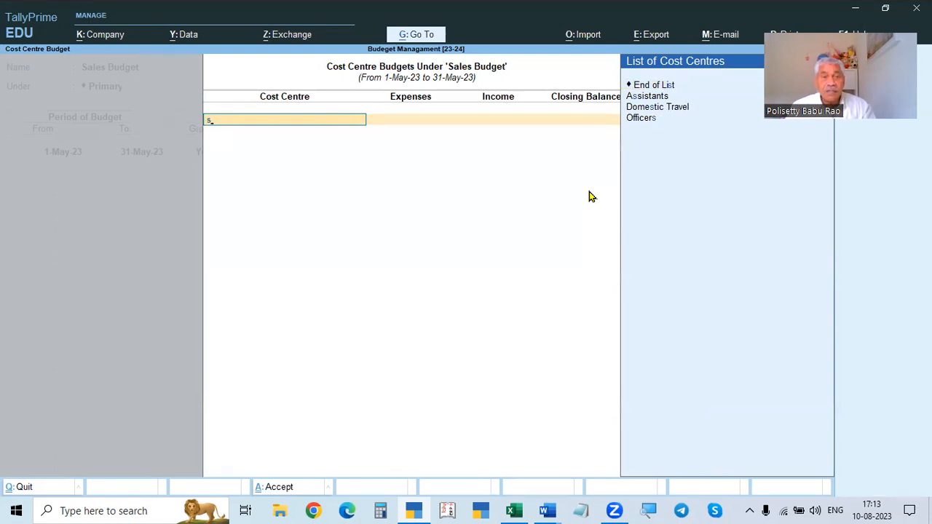
key(BackSpace)
key(Down)
key(Down)
key(Down)
key(Down)
key(Up)
key(Up)
key(Up)
key(Up)
key(Up)
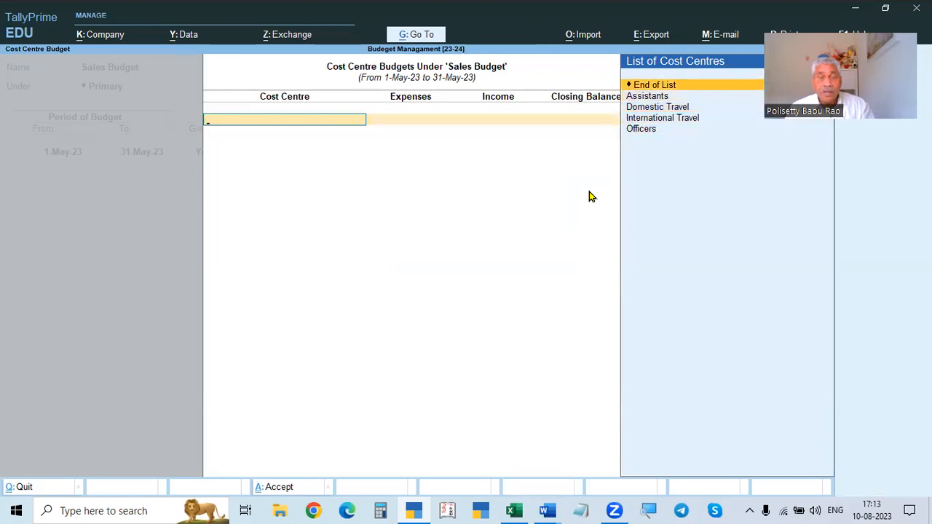
key(alt+c)
text(Sales)
key(Return)
key(Return)
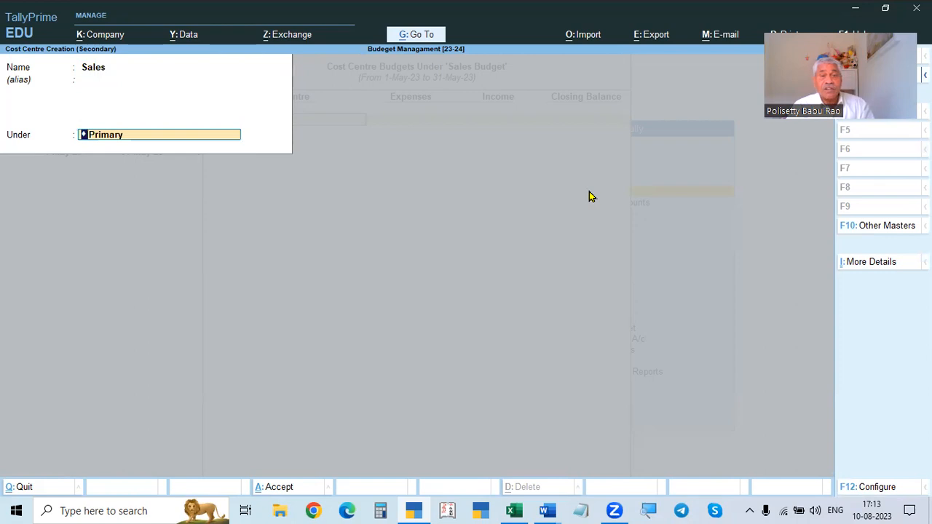
key(Return)
- Enter an income budget of 250000 for the Sales cost centre
key(Return)
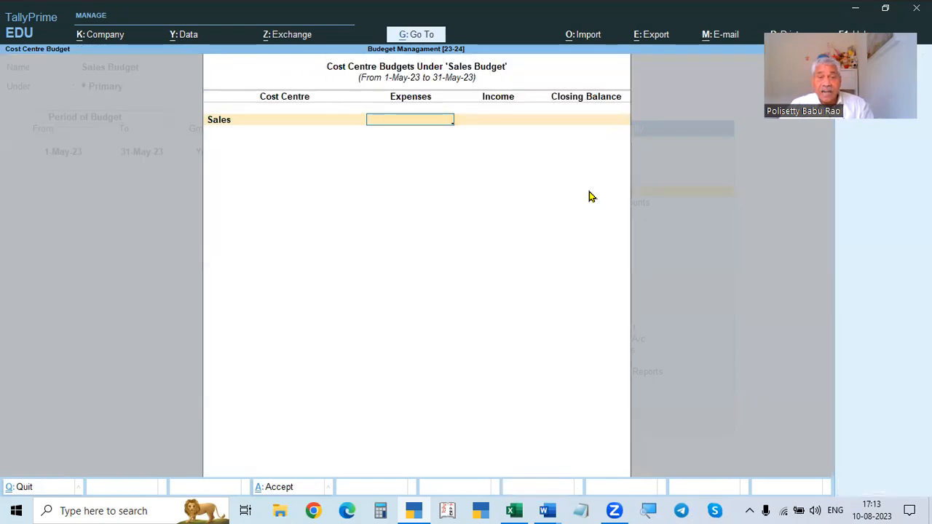
key(Return)
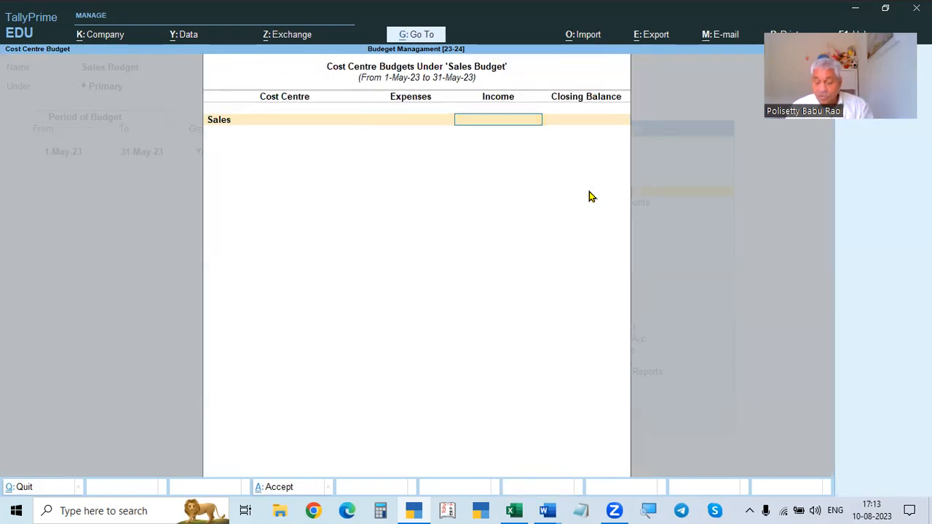
text(250000)
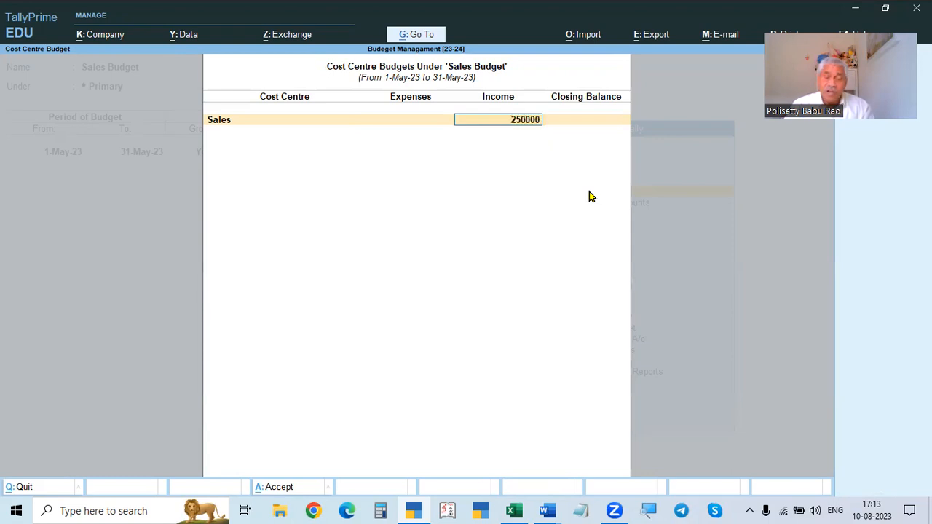
key(Return)
key(Return)
key(Return)
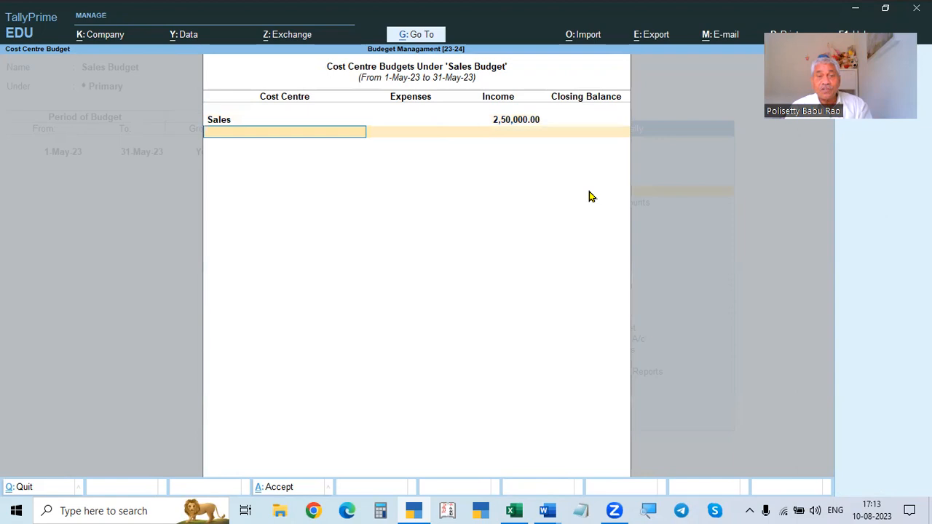
- Accept the cost centre budget, save the Sales Budget and leave budget creation
key(Return)
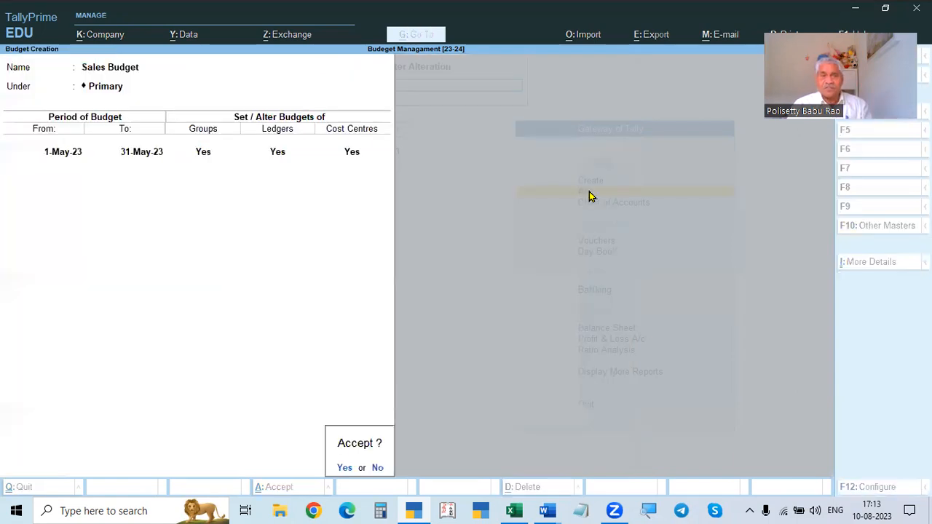
key(Return)
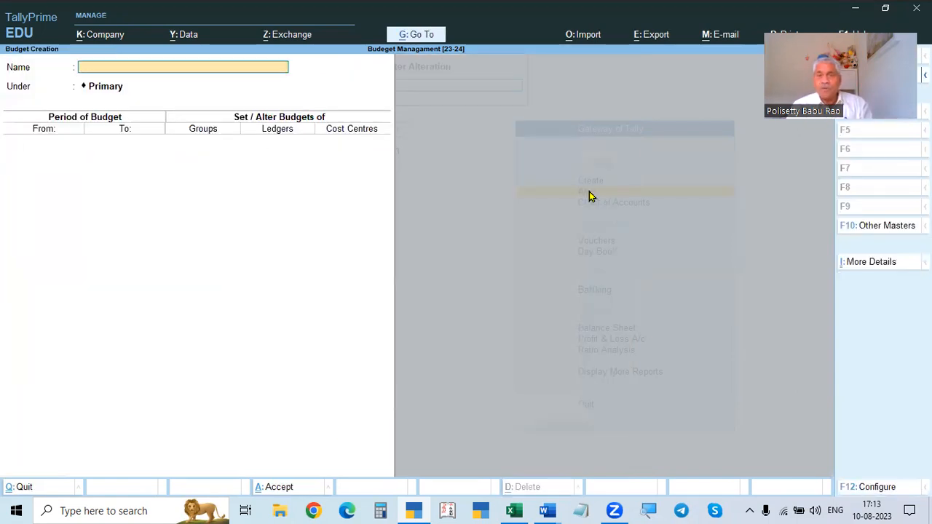
key(Escape)
key(y)
key(Escape)
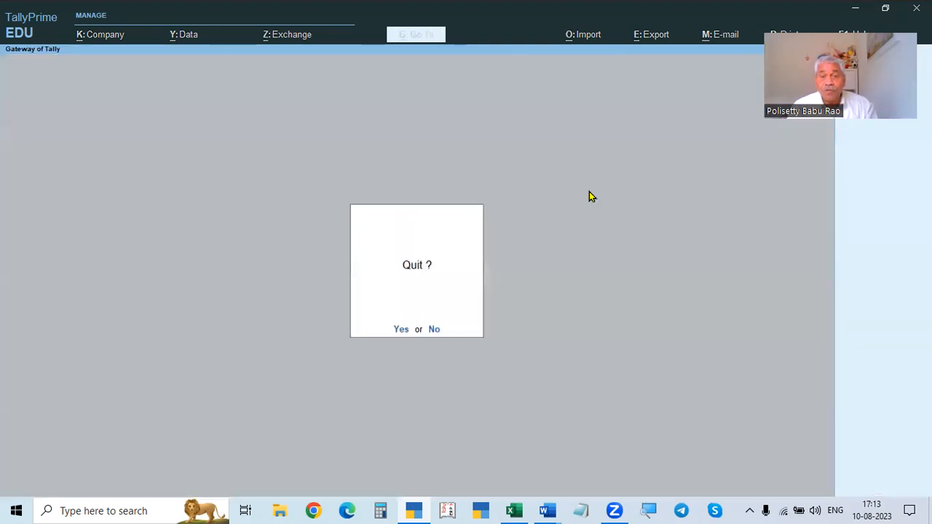
key(y)
- Start a Sales voucher with Cash as party, enter the buyer's name in party details and select the Sales ledger
key(v)
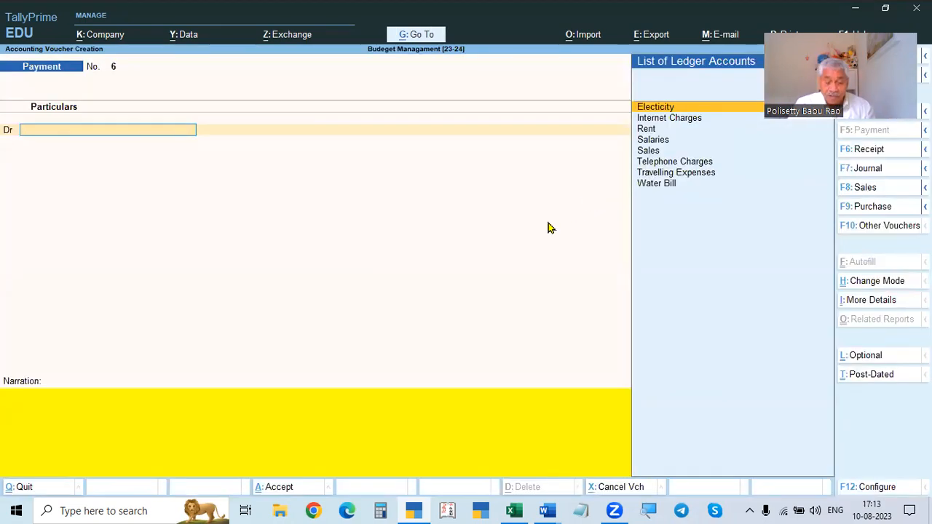
key(F8)
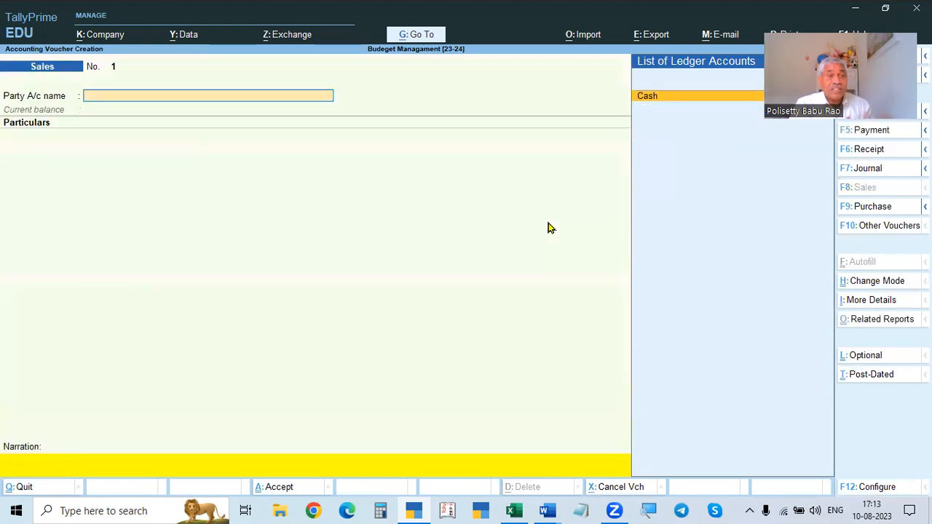
key(Return)
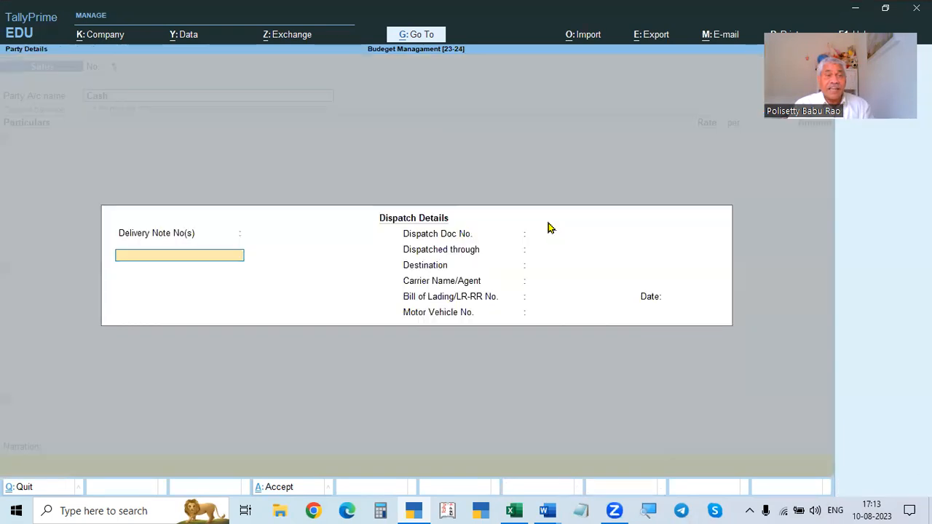
key(ctrl+a)
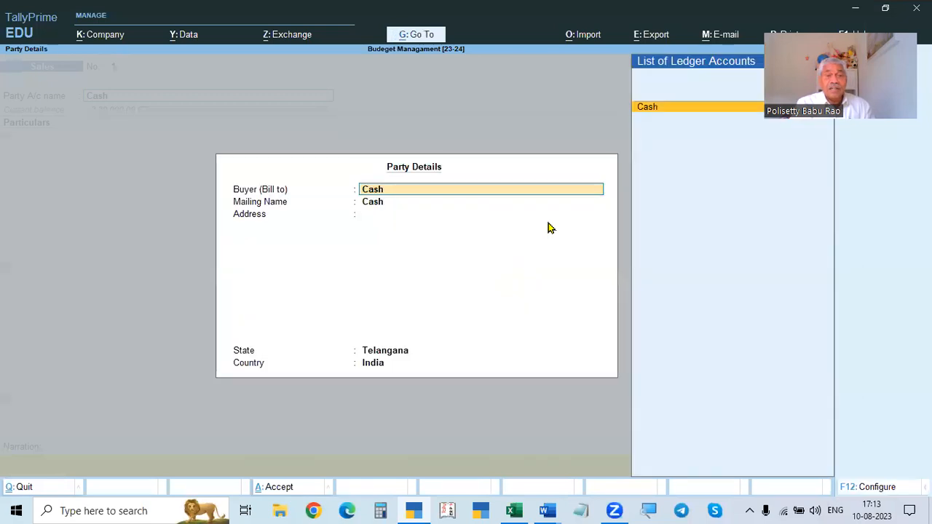
text(Ramu)
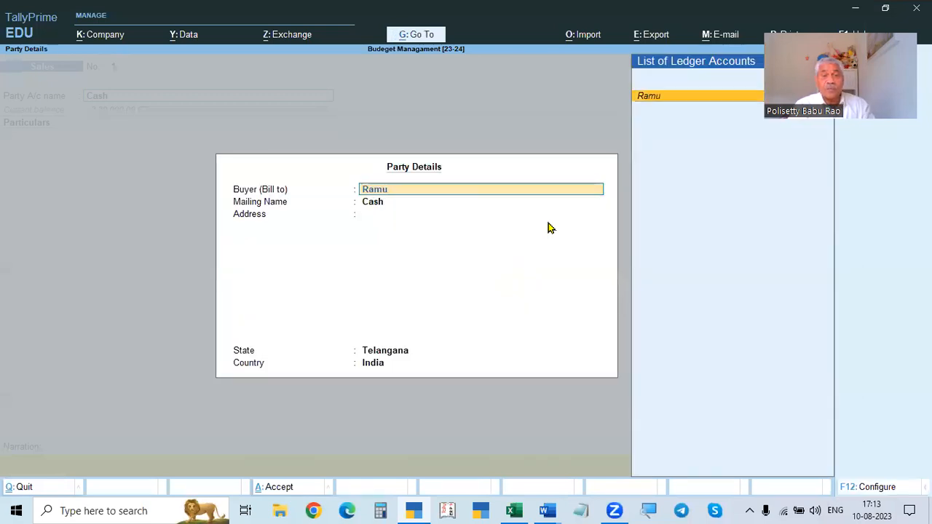
key(Return)
key(Return)
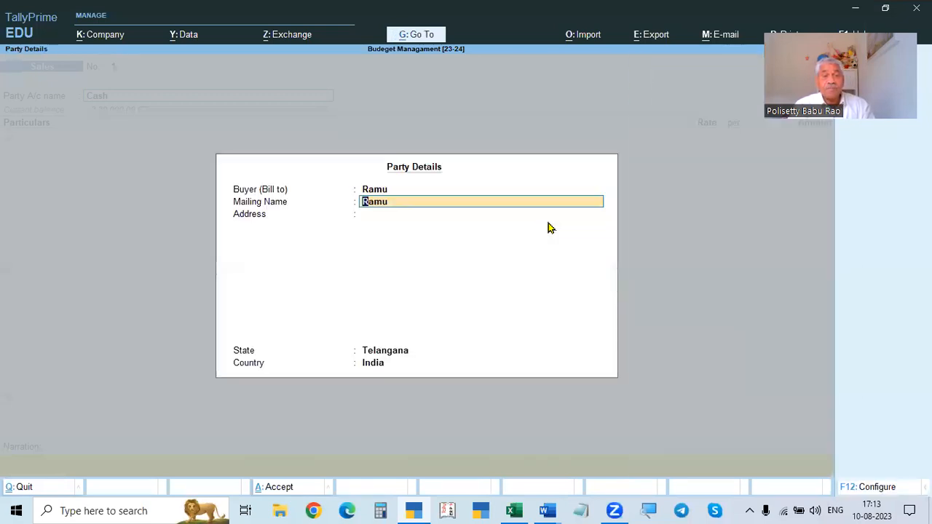
key(Return)
key(Return)
key(Return)
key(Return)
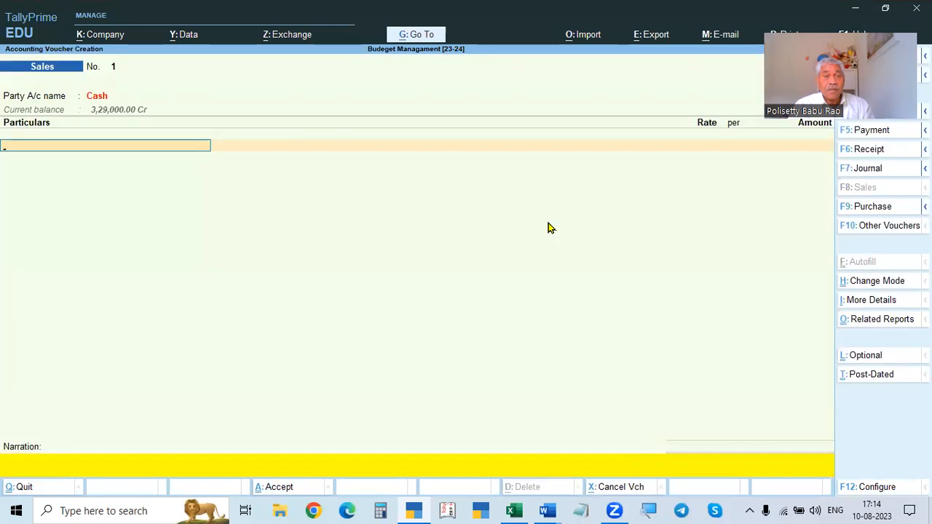
text(Sa)
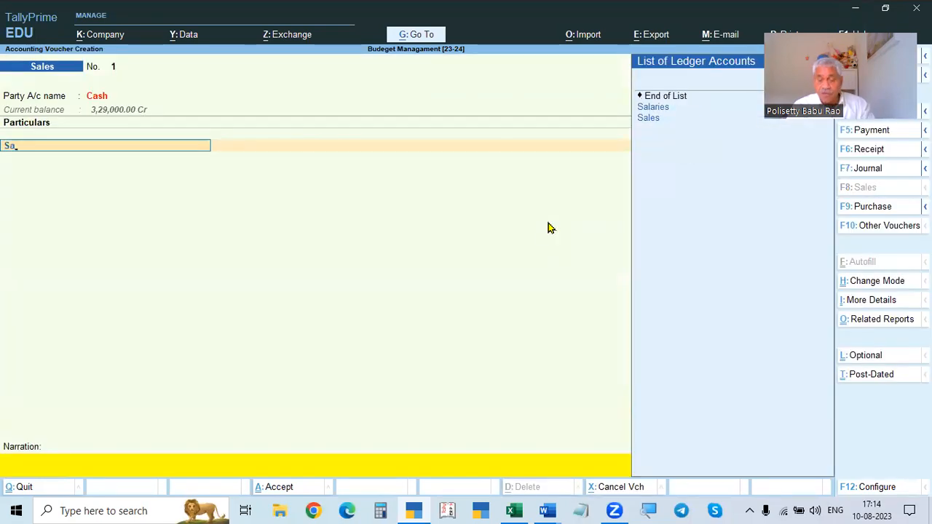
key(Down)
key(Return)
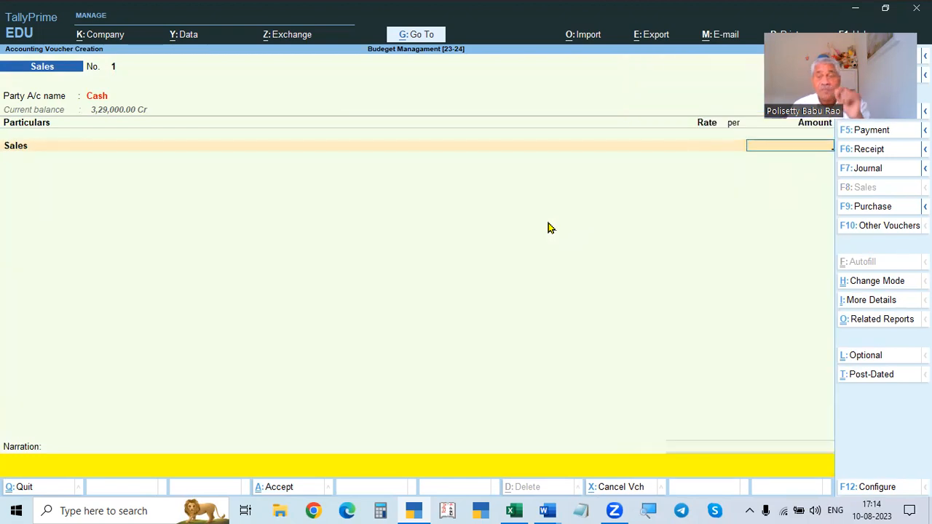
- Change the voucher date to 1-May-23
drag(752, 109, 173, 373)
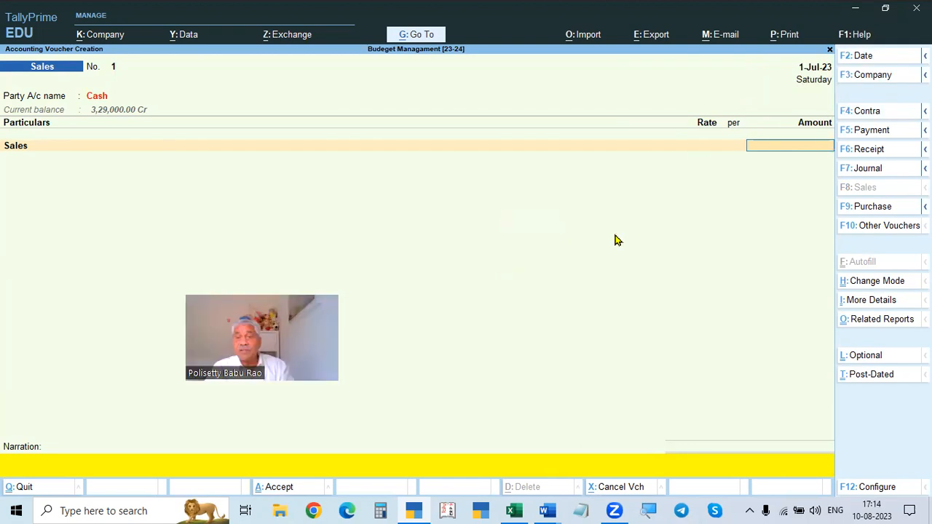
click(816, 67)
text(1)
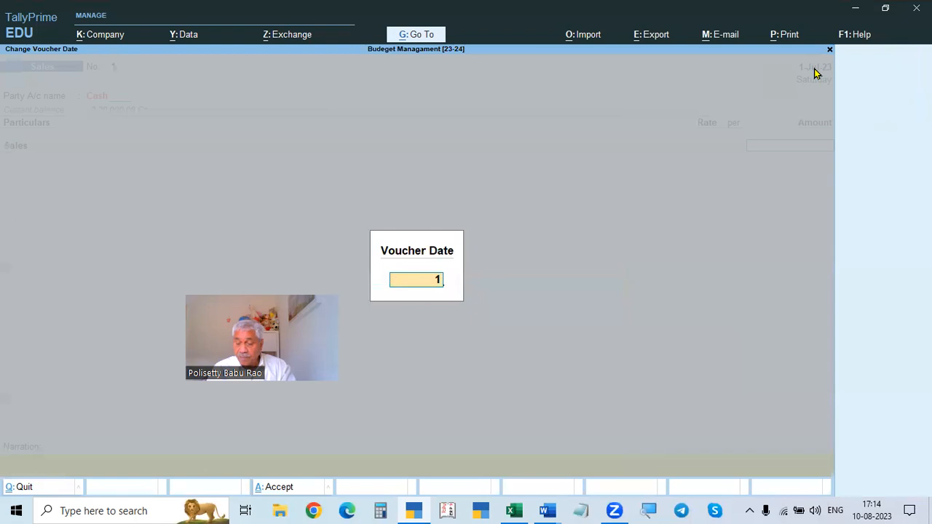
text(.5)
key(Return)
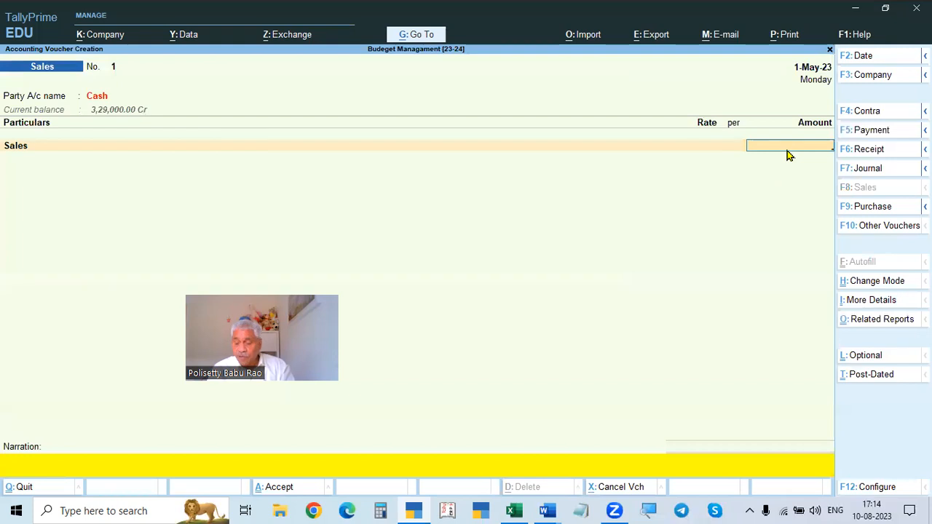
- Enter 75000 for the Sales ledger, allocate it to the Sales cost centre and save the voucher
text(75000)
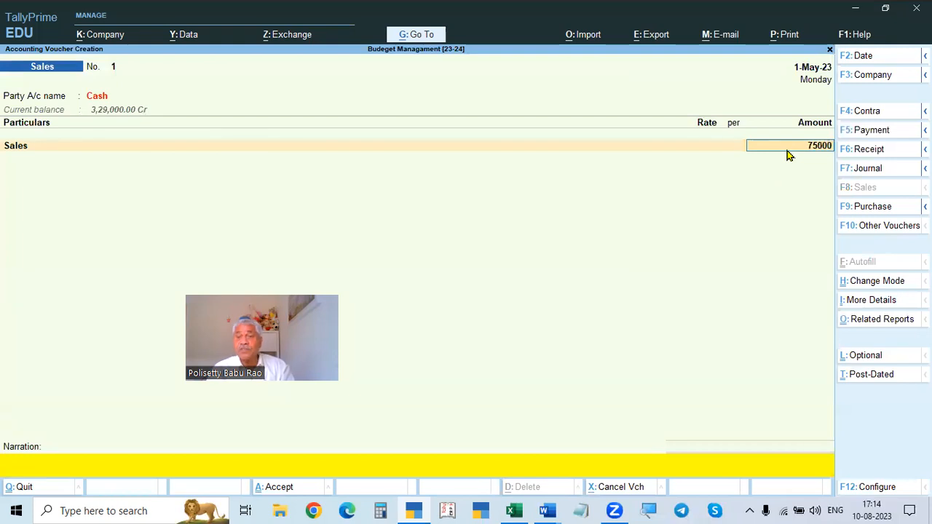
key(Return)
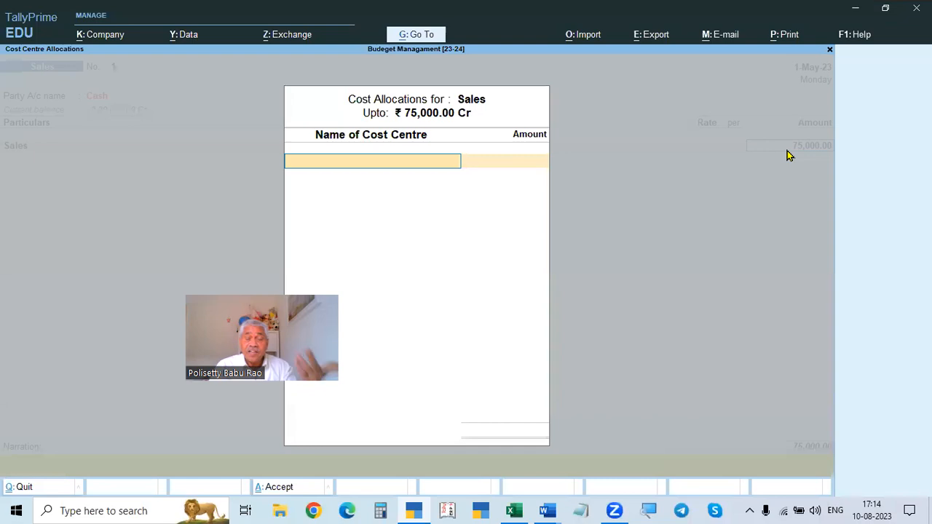
key(Down)
key(Down)
key(Down)
key(Down)
key(Down)
key(Down)
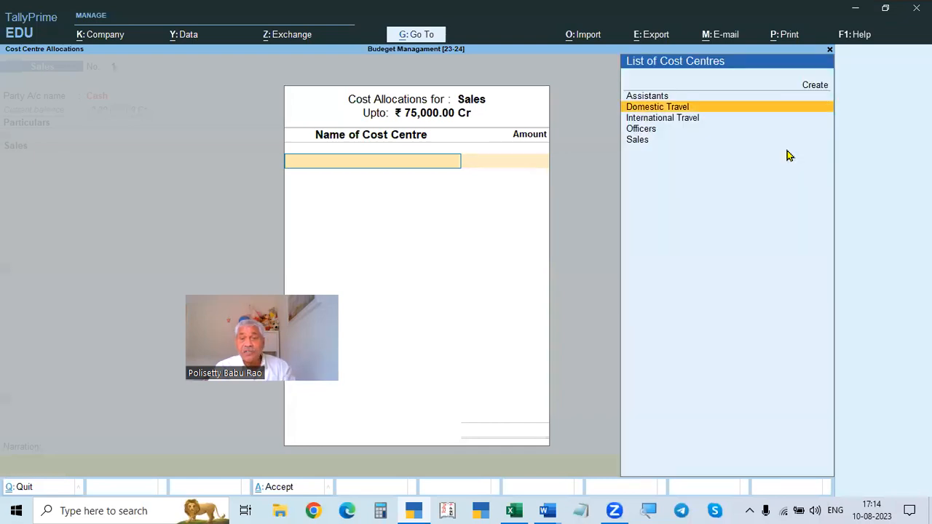
key(Return)
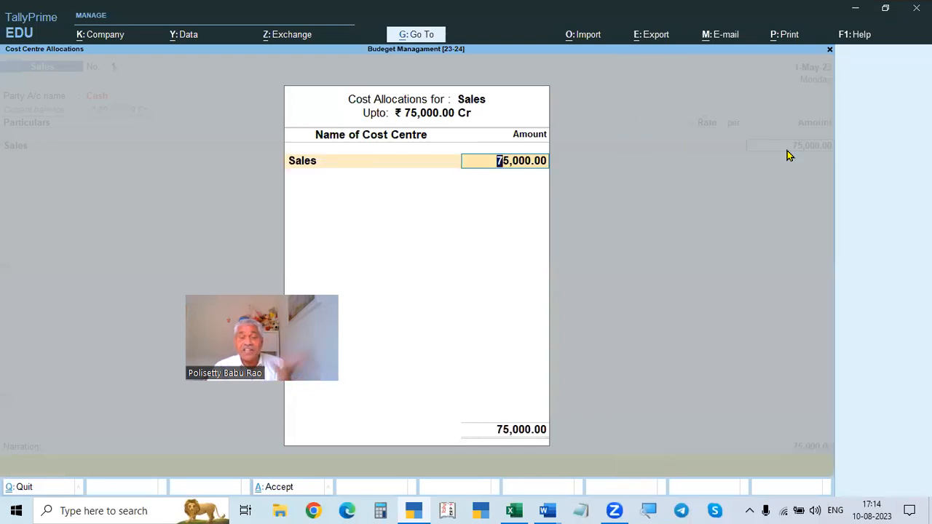
key(Return)
key(Return)
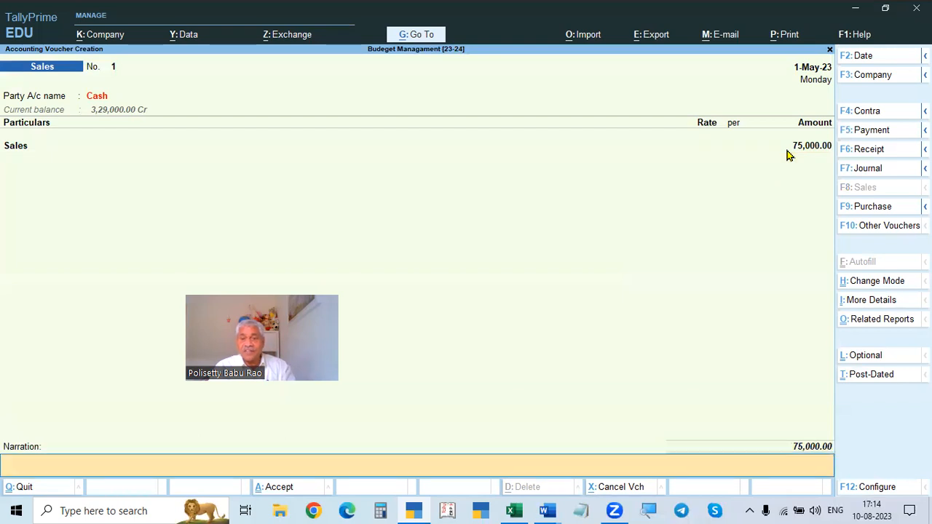
key(Return)
key(Return)
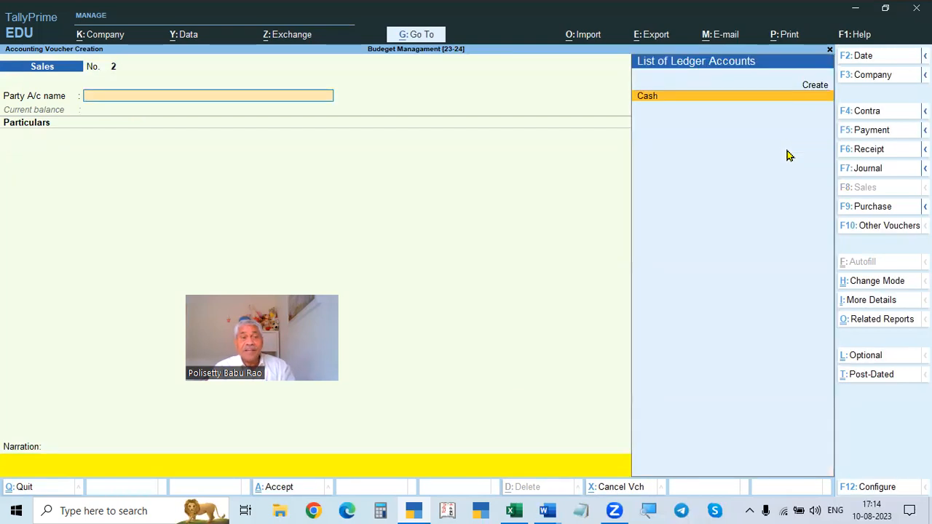
- Date the next Sales voucher 1-Jun-23 with Cash as party and enter the buyer's name
key(F2)
text(1-6)
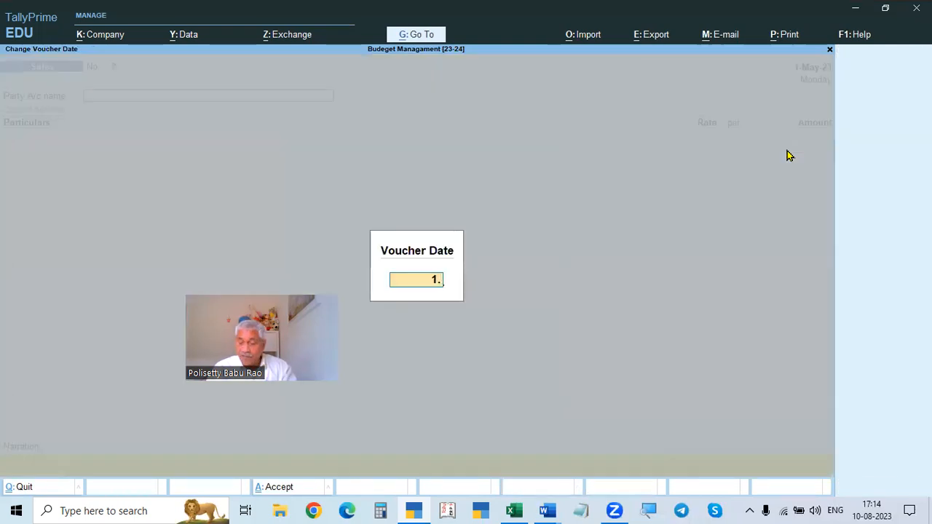
key(Return)
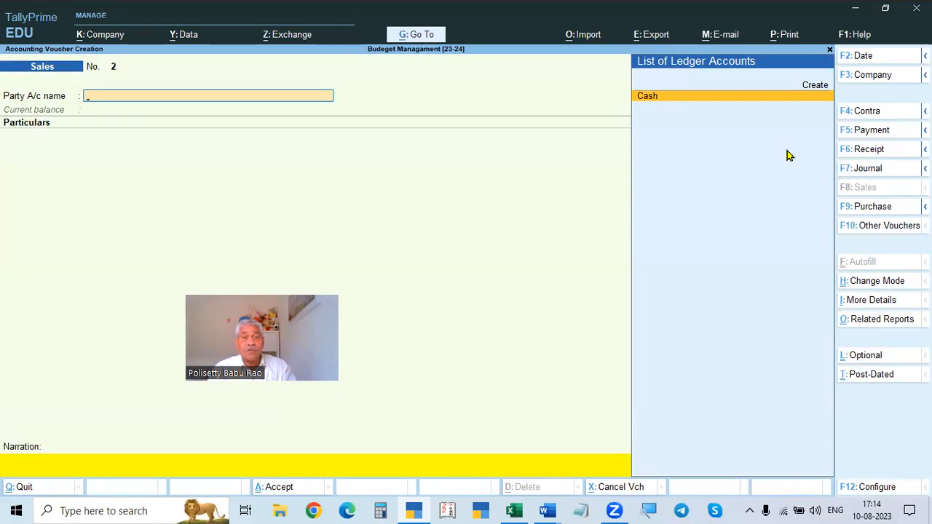
key(Return)
key(ctrl+a)
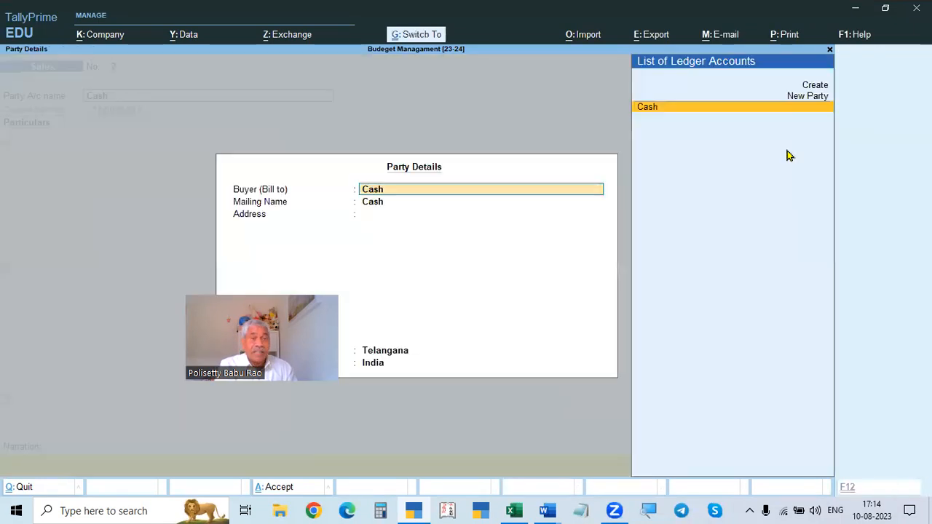
text(Venka)
key(Return)
key(Return)
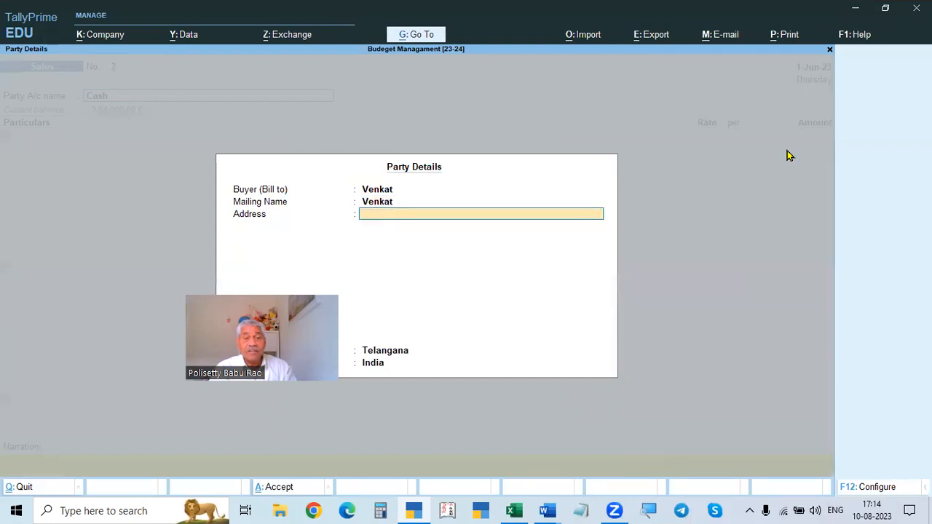
- Enter 75000 for the Sales ledger, allocate it to the Sales cost centre and save the voucher
key(ctrl+a)
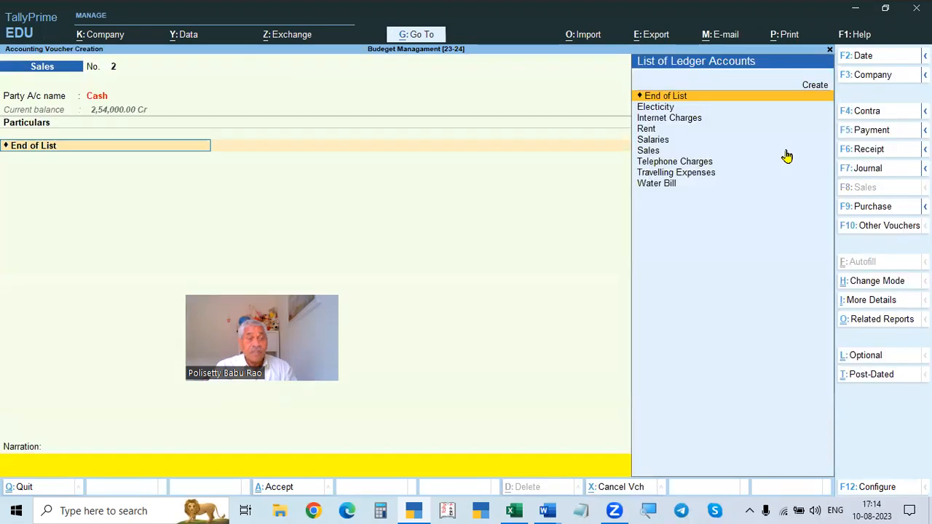
text(Sal)
key(Down)
key(Down)
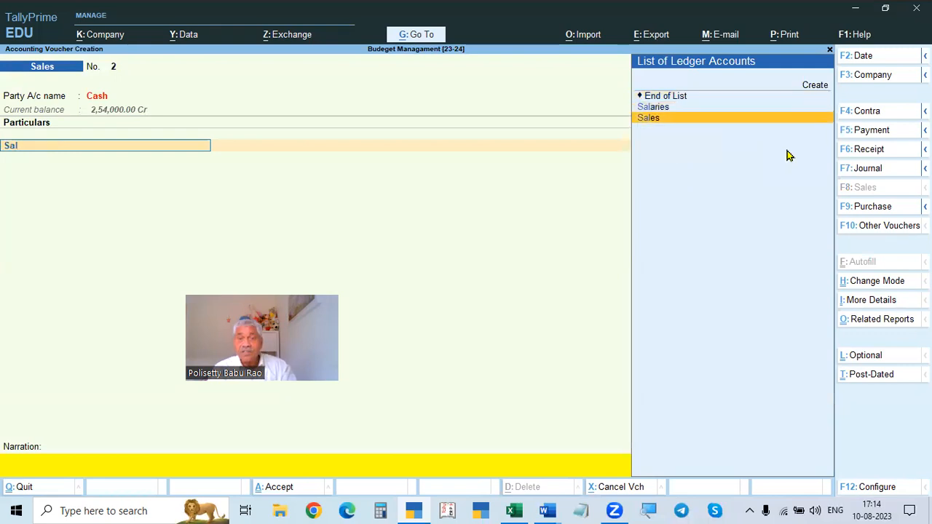
key(Return)
text(75000)
key(Return)
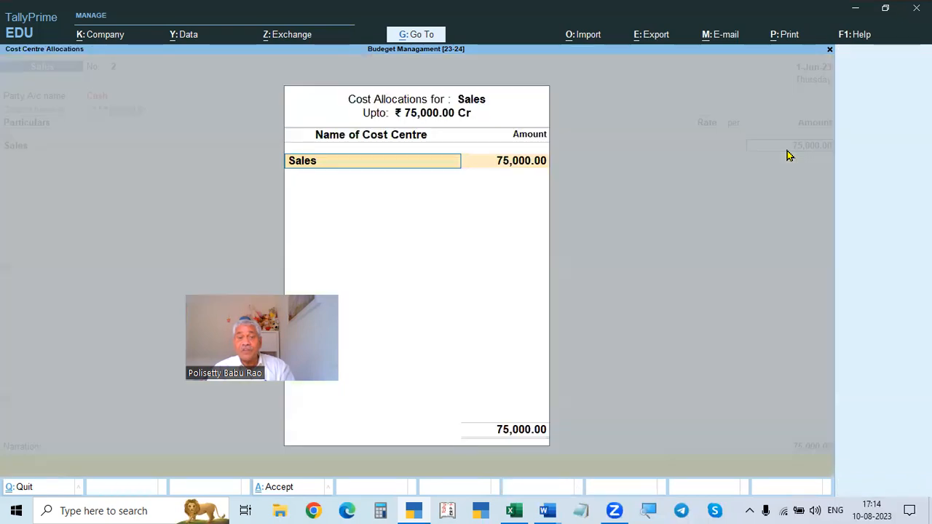
key(Return)
key(Return)
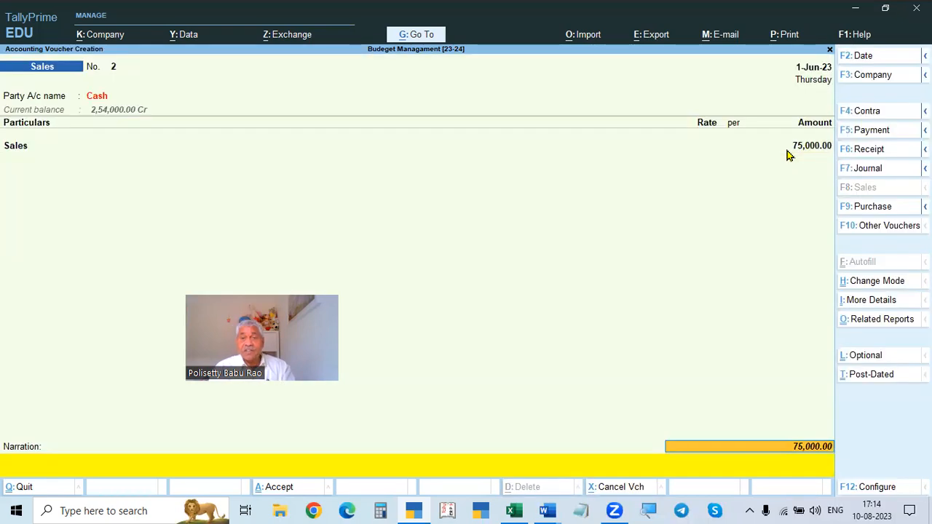
key(Return)
- Date the third Sales voucher 1-Jul-23 with Cash as party and enter the buyer's name
key(Return)
key(Return)
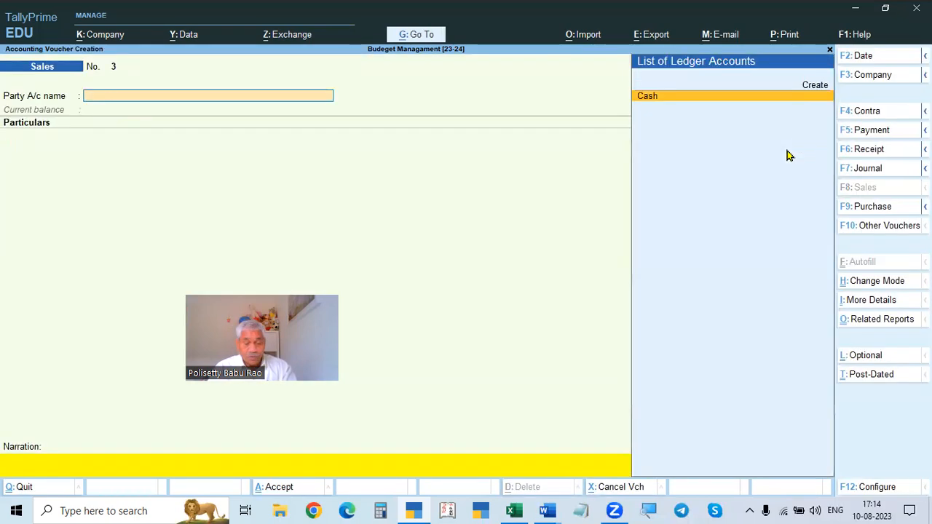
key(F2)
text(1.7)
key(Return)
key(Return)
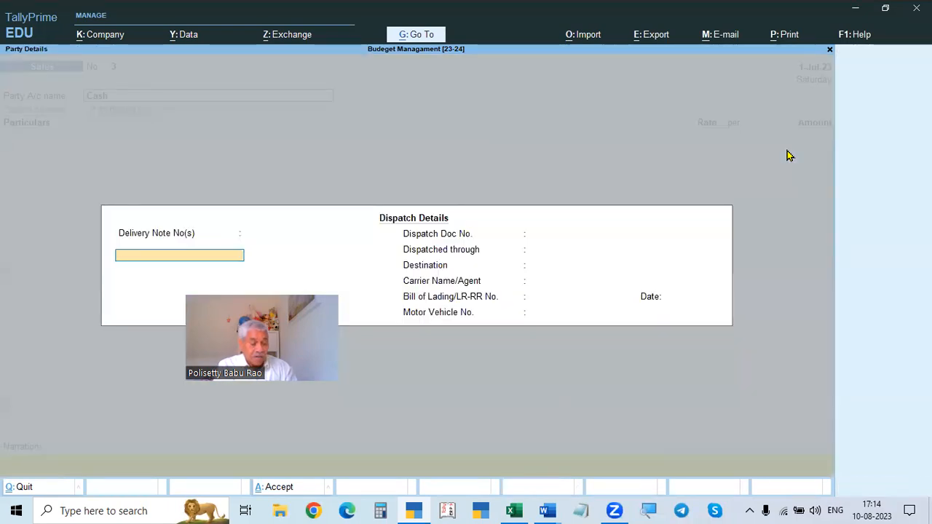
key(Escape)
text(Raghu)
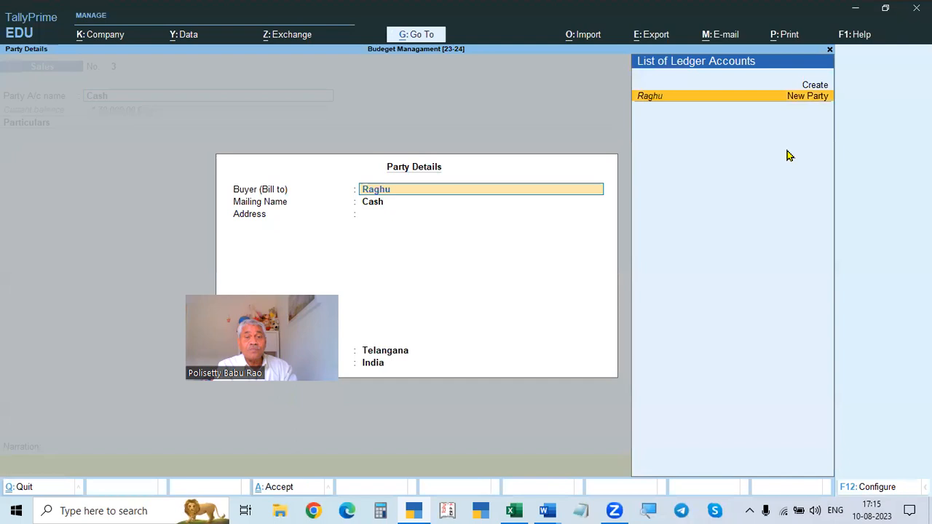
key(Return)
key(Return)
key(Return)
key(Return)
key(Return)
key(Return)
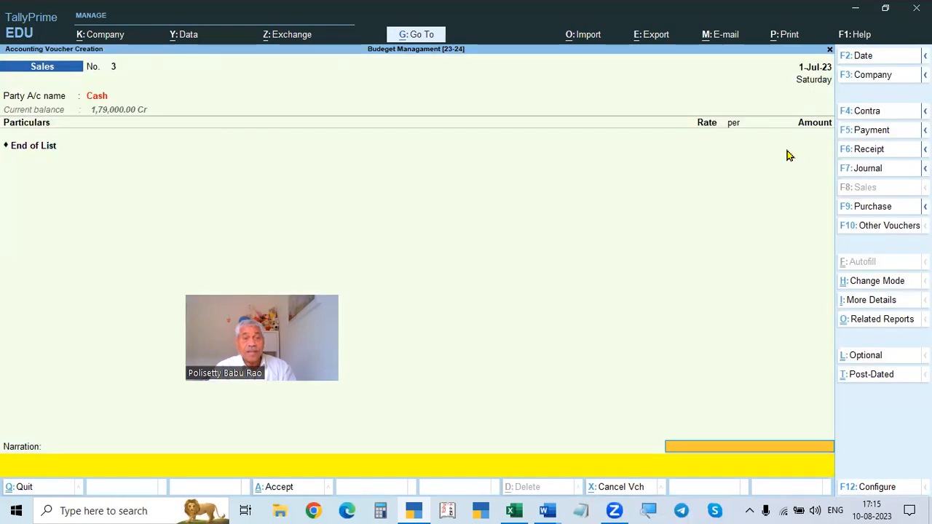
- Select the Sales ledger, enter 1,50,000 as the amount, accept the allocation and save the July voucher
key(BackSpace)
key(Down)
key(Down)
key(Down)
key(Down)
key(Down)
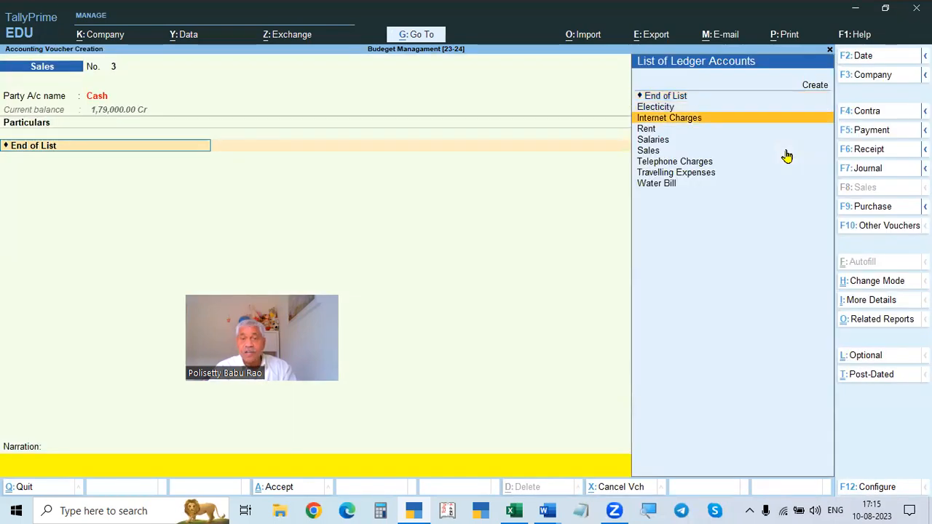
key(Return)
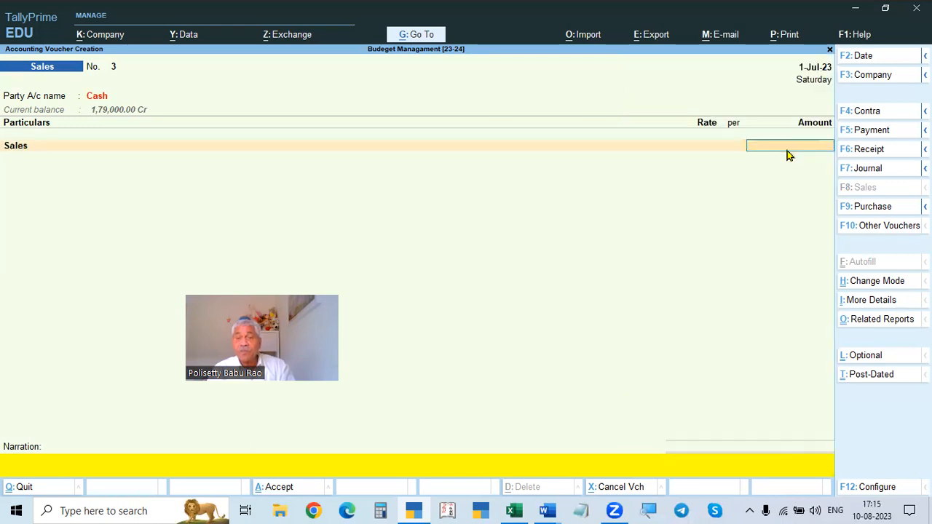
text(1,50,00)
text(0)
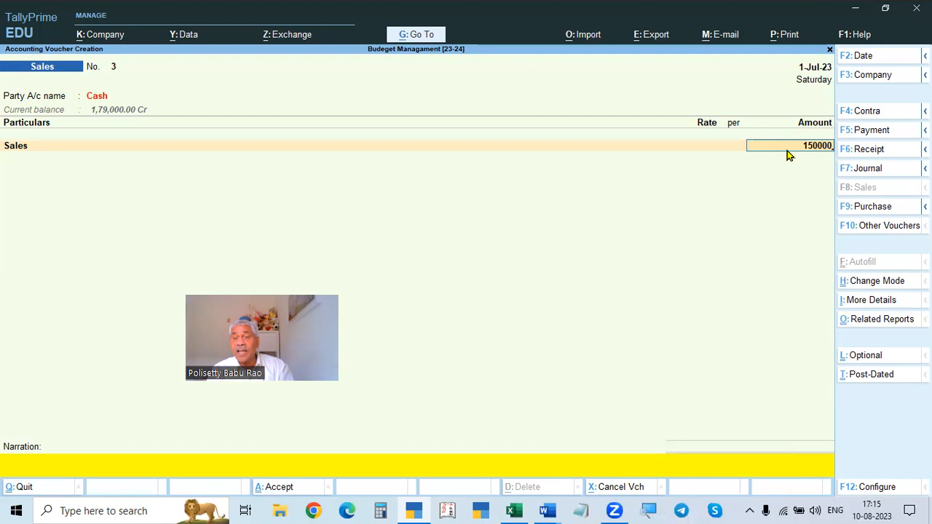
key(Return)
key(Return)
key(Return)
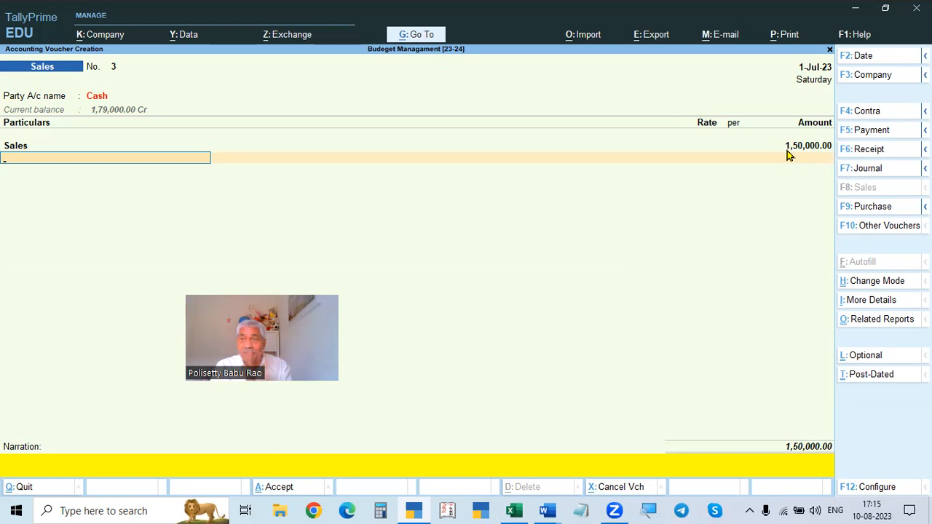
key(Return)
key(Return)
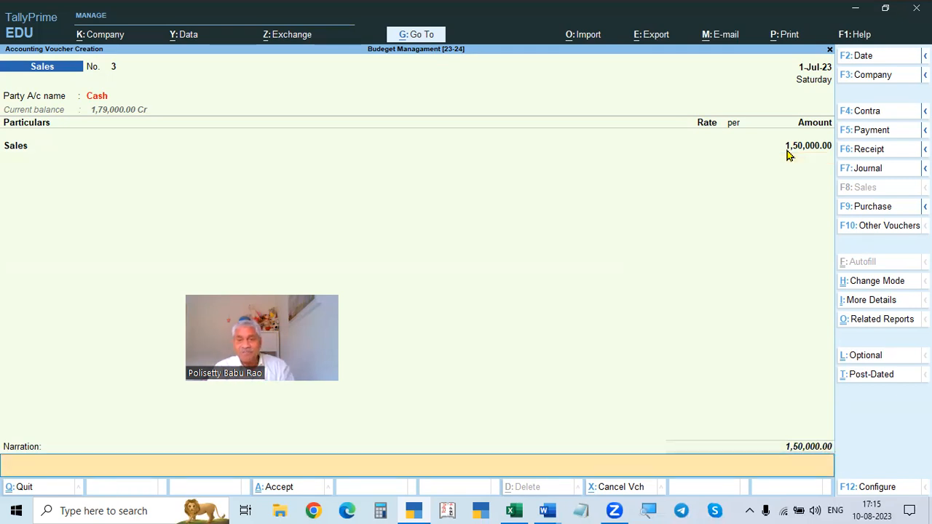
key(Return)
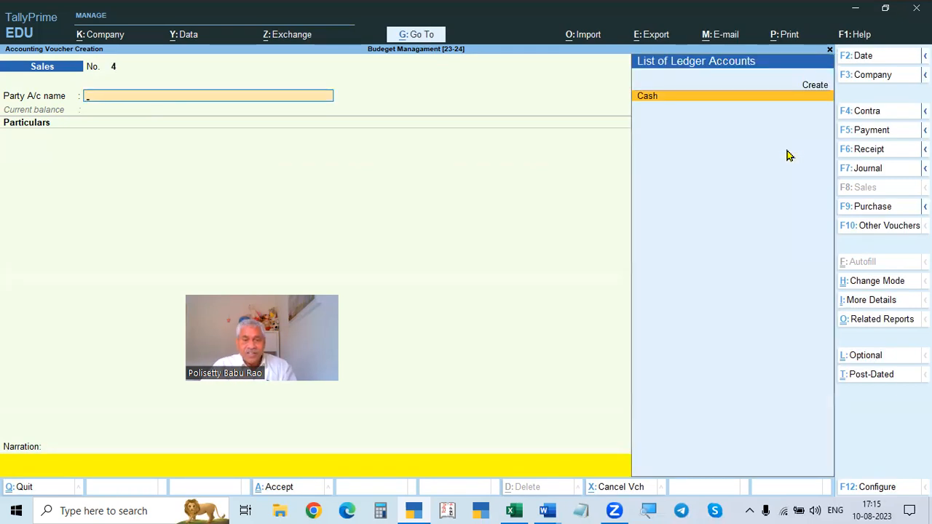
- Switch to Calculator to compute 250000 ÷ 92 × 31, then return to TallyPrime
click(381, 511)
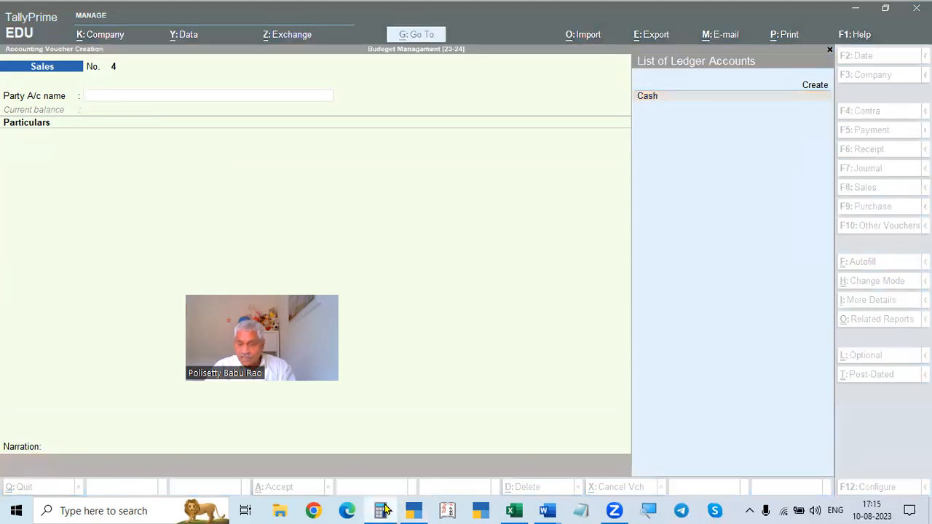
text(2,50,00)
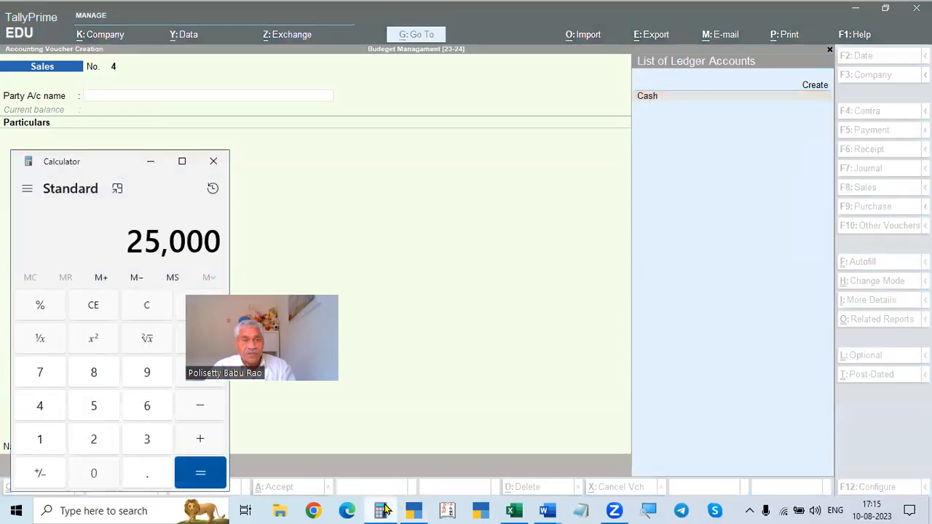
text(0)
key(slash)
text(92)
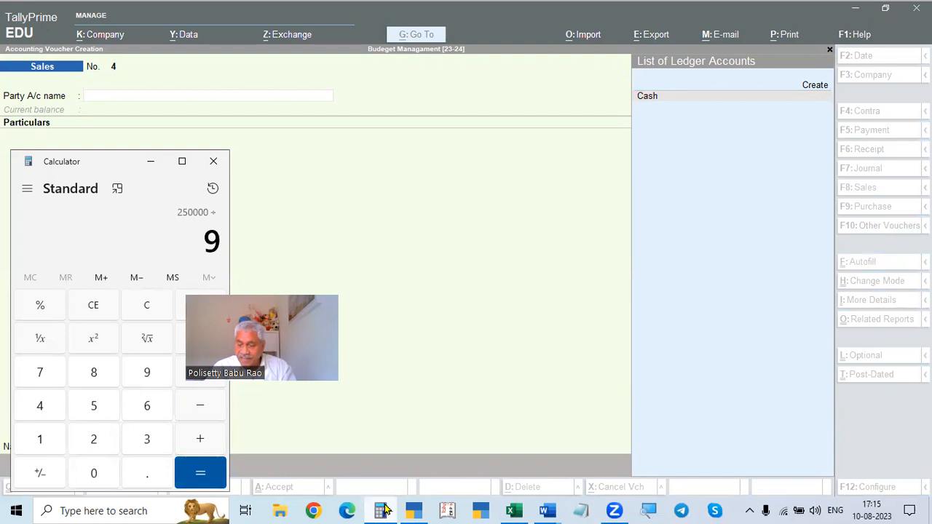
key(Return)
key(asterisk)
text(31)
key(Return)
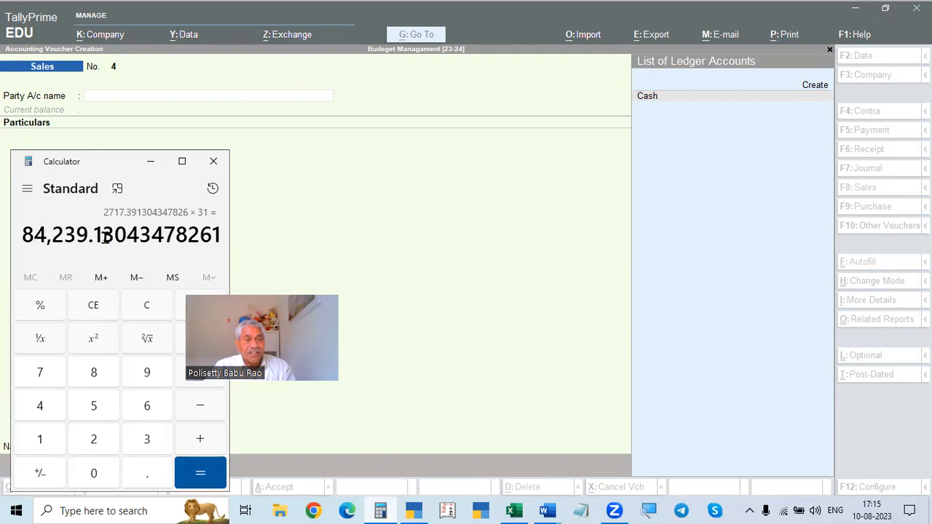
click(393, 243)
key(alt+Tab)
click(394, 243)
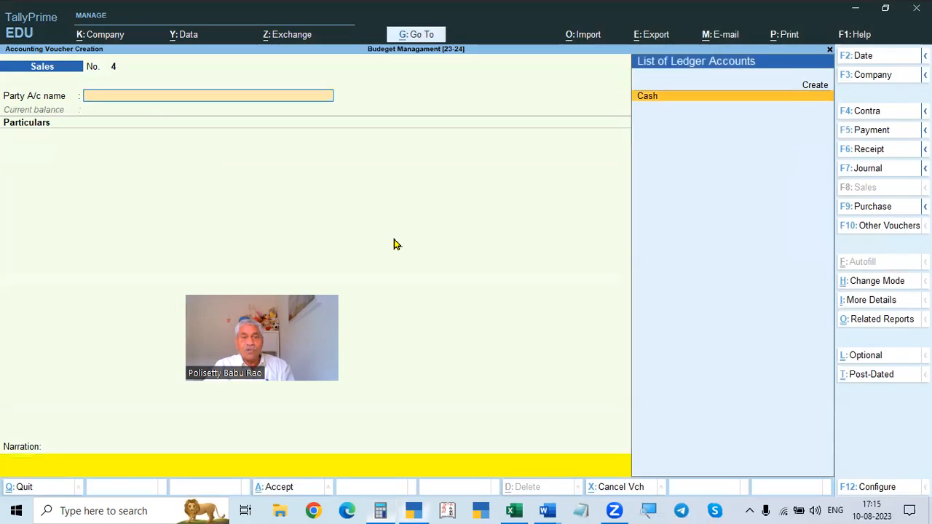
key(alt+Tab)
click(393, 243)
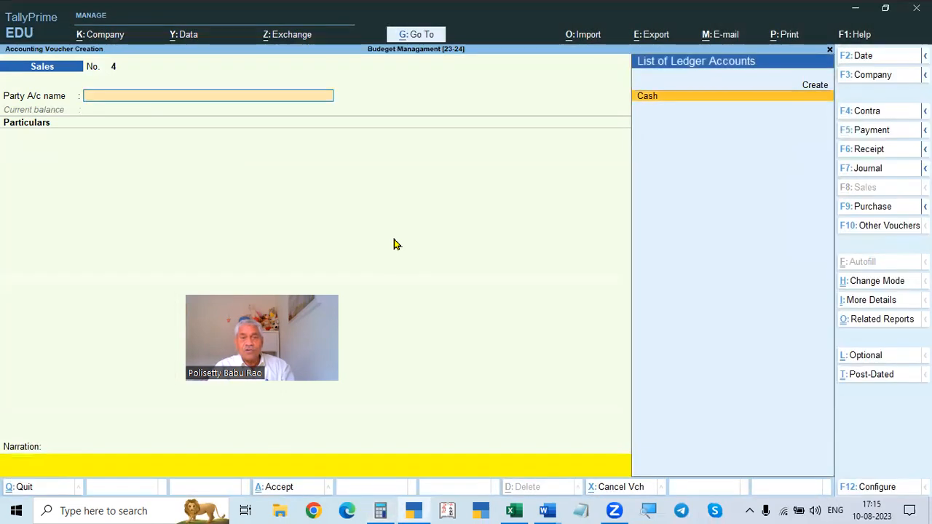
- Leave voucher entry and drill from Profit & Loss A/c through Sales Accounts into the Sales ledger's monthly summary
key(Escape)
key(Escape)
key(Escape)
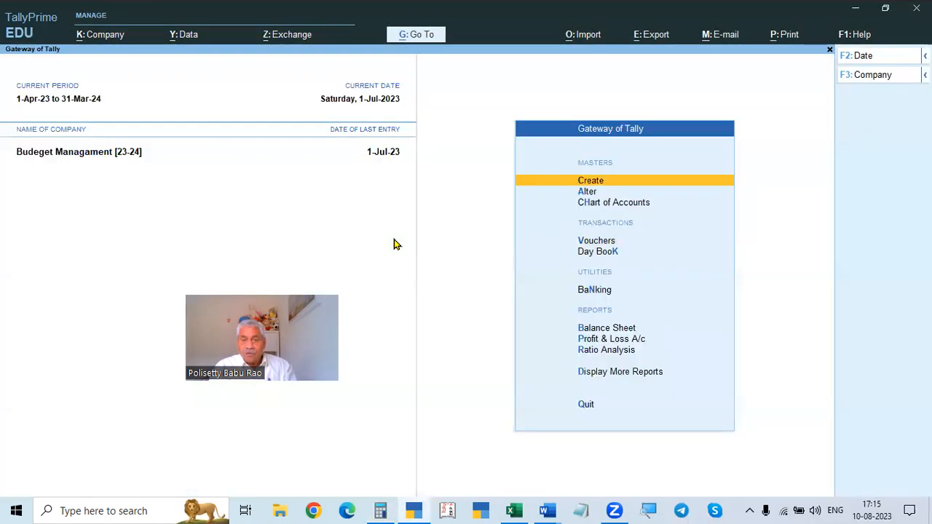
key(Down)
key(Down)
key(Down)
key(Down)
key(Down)
key(Down)
key(Down)
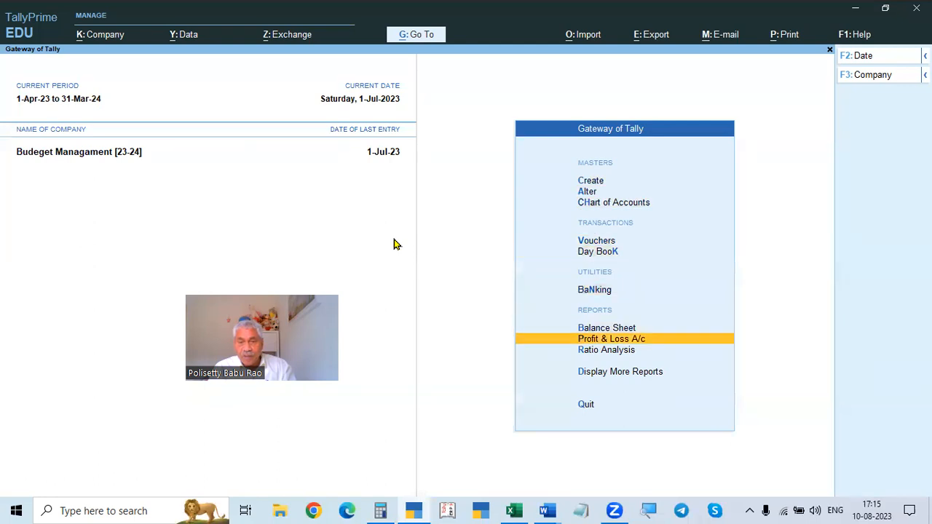
key(Return)
key(Right)
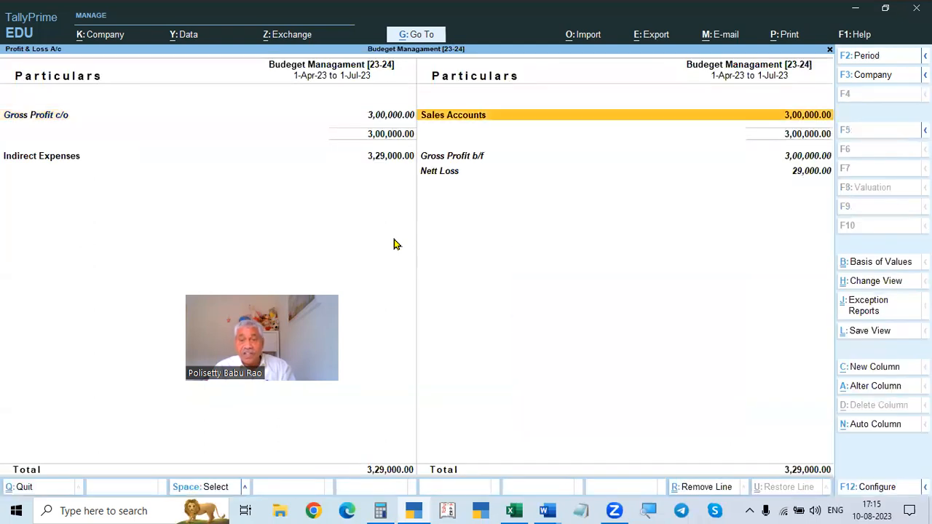
key(Return)
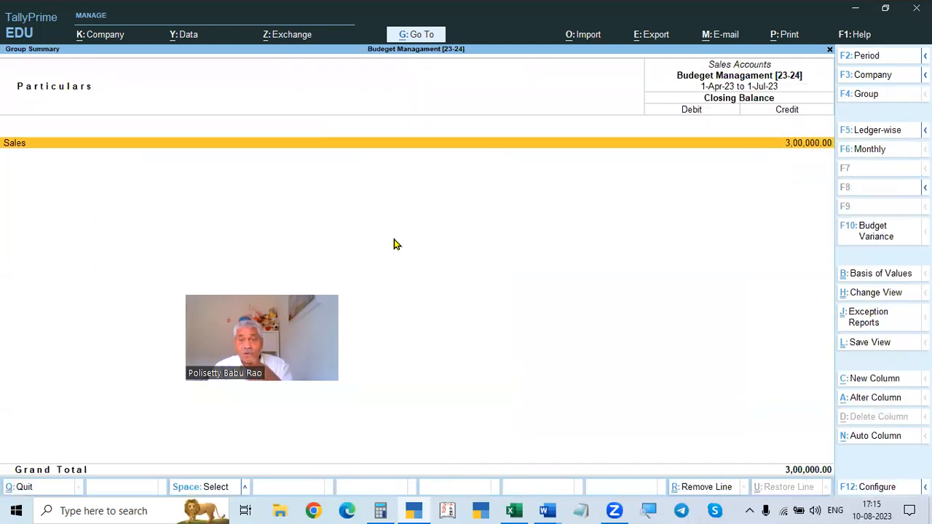
key(Return)
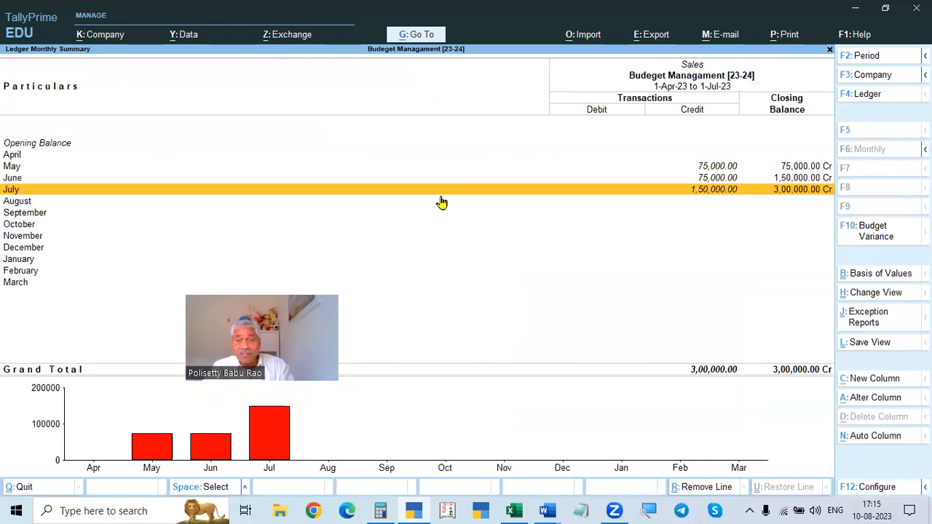
- Open the budget variance comparison for the Sales ledger using Sales Budget
click(881, 238)
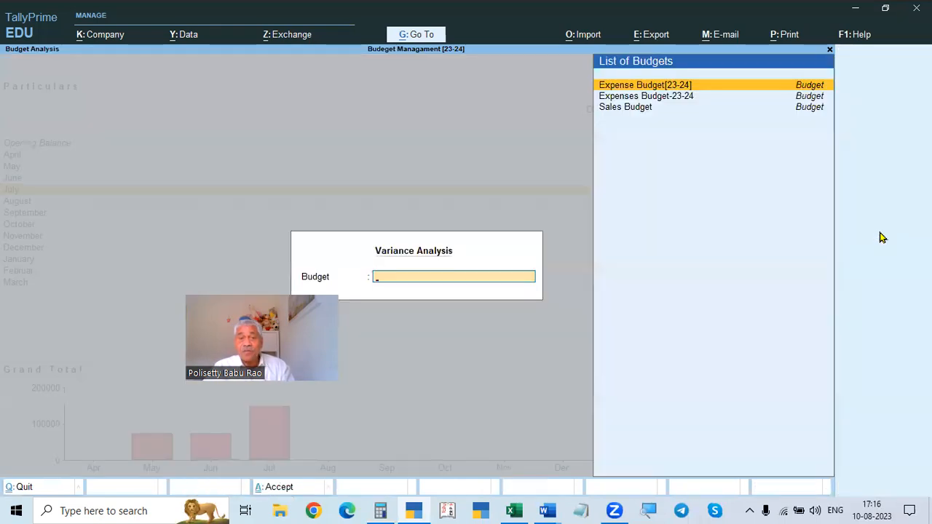
key(Down)
key(Down)
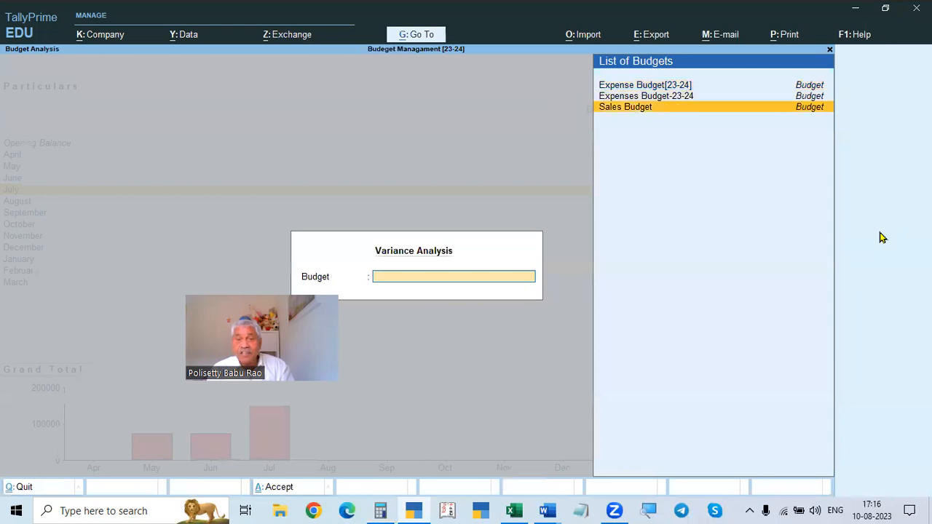
key(Return)
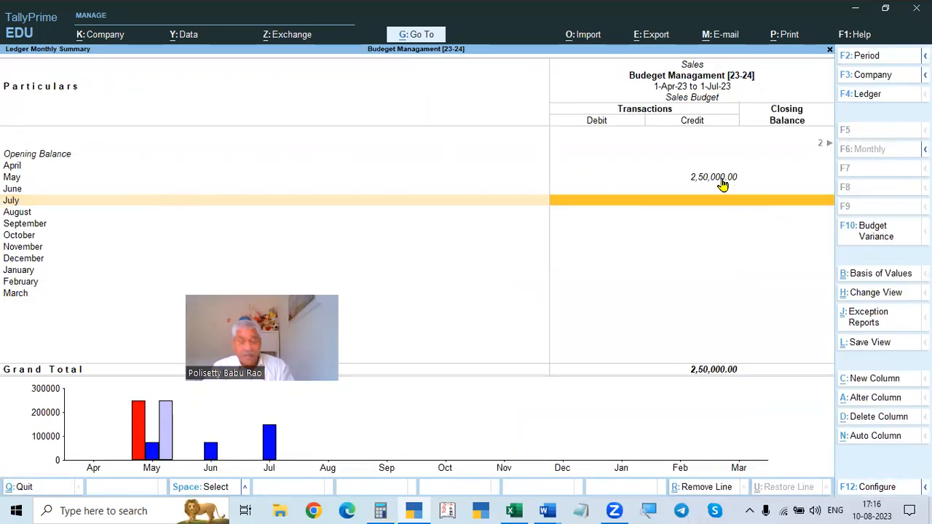
- Change the report period to 1-5-2023 through 31-5-2023
key(F2)
text(1-5)
key(Return)
text(31.54)
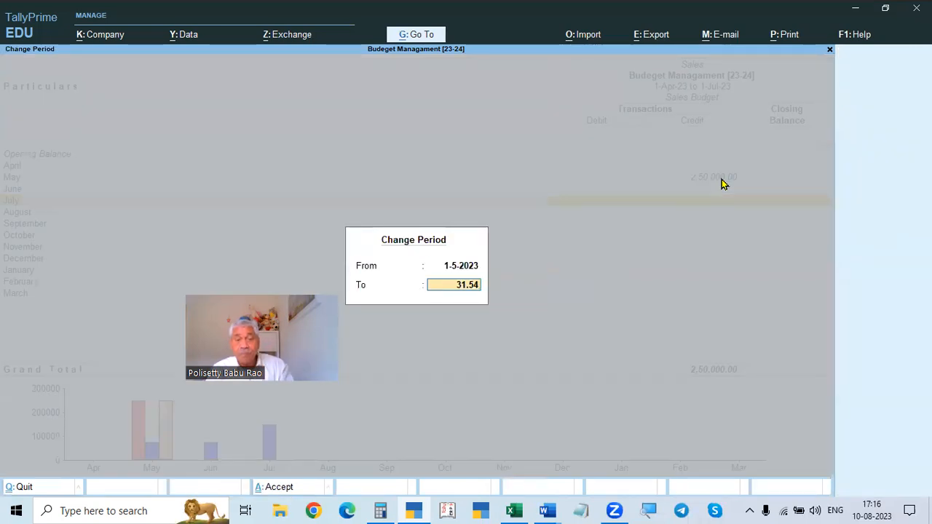
key(BackSpace)
key(Return)
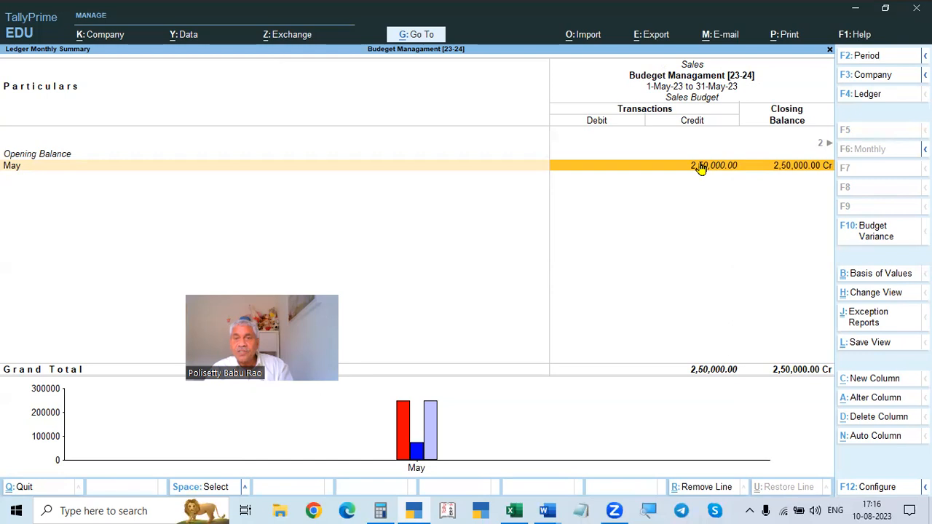
- Drill into May's Sales vouchers, return, and re-enter the period 1-5-2023 to 31-5-2023
click(702, 168)
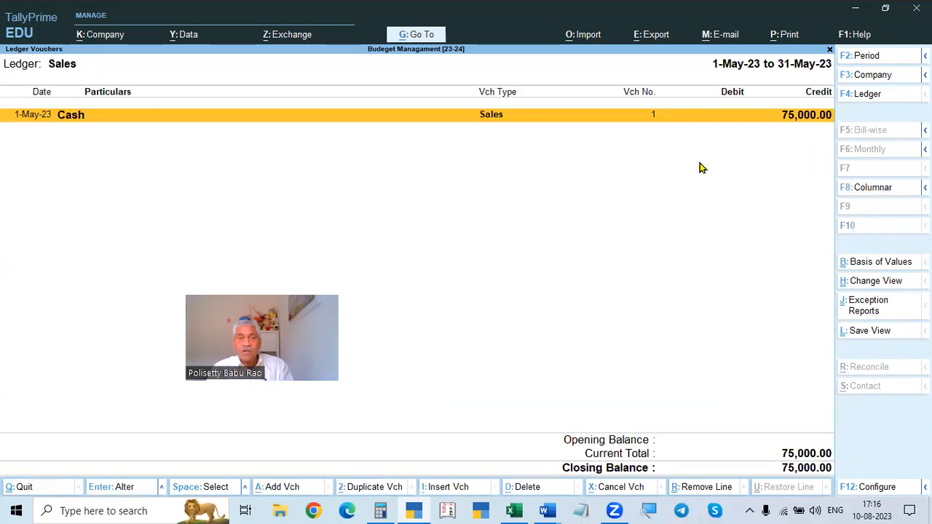
key(Escape)
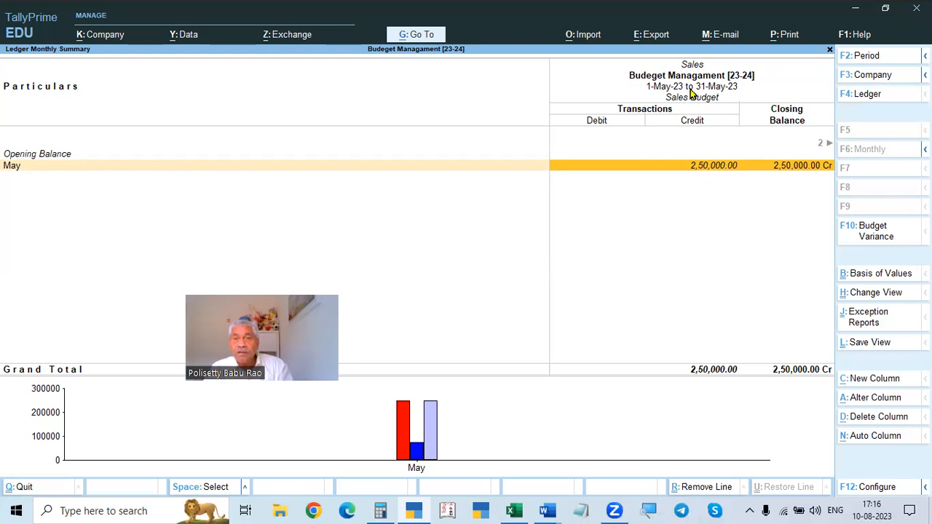
key(F2)
text(1.5)
key(Return)
text(31.5)
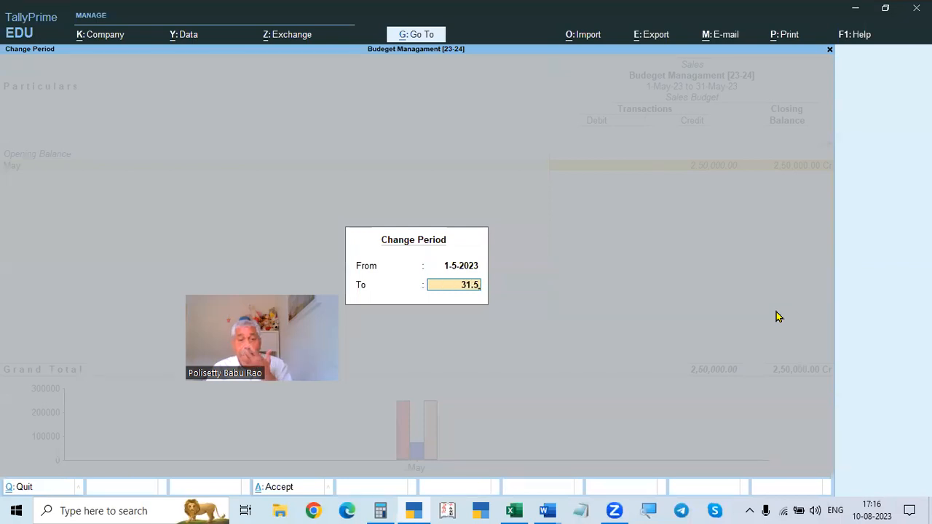
key(Return)
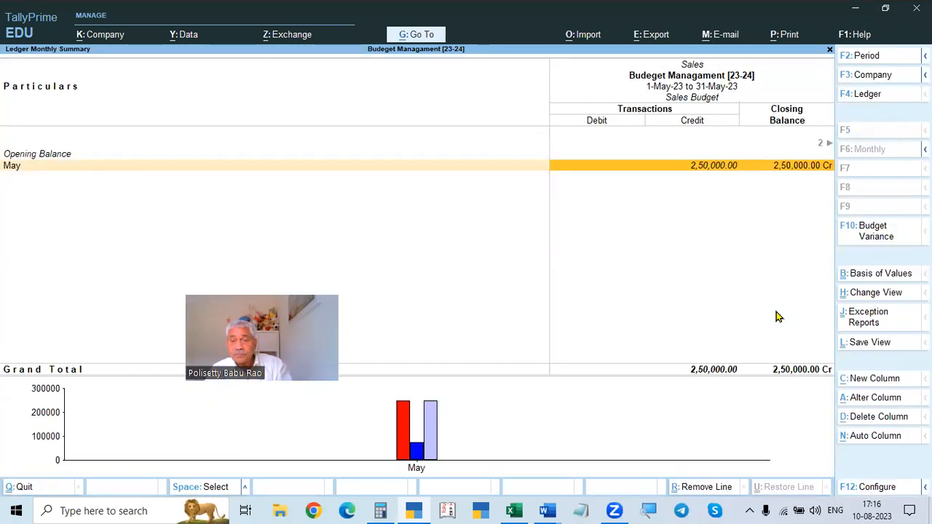
key(Return)
key(Escape)
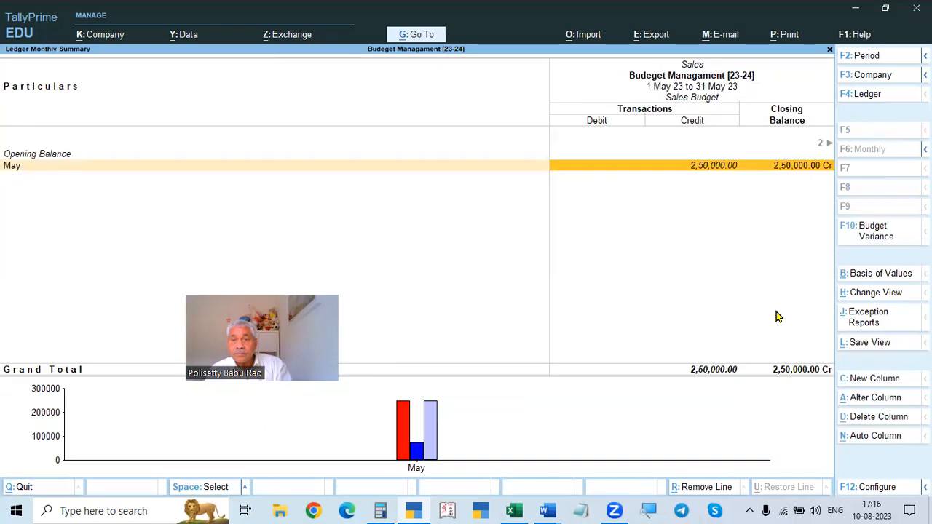
- Scroll across the Sales Budget, Actuals and Sales Budget Variance columns for May
key(Right)
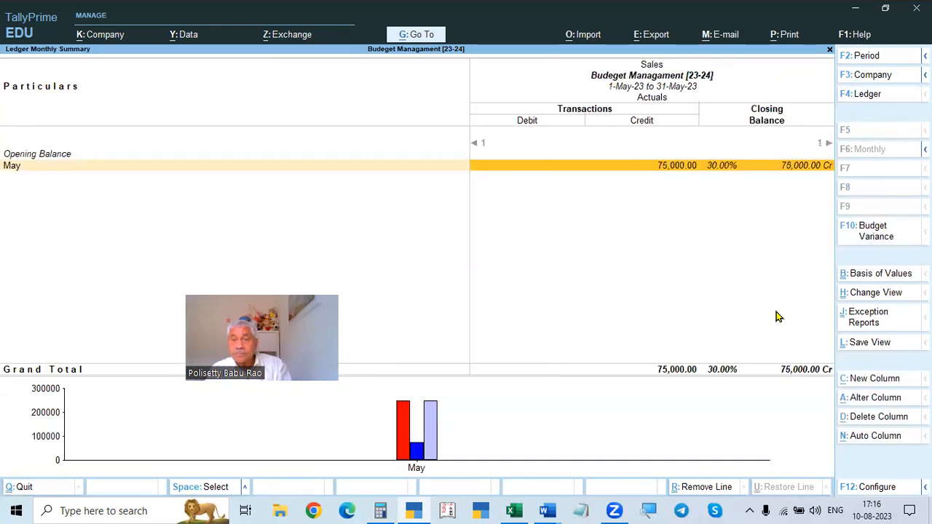
key(Left)
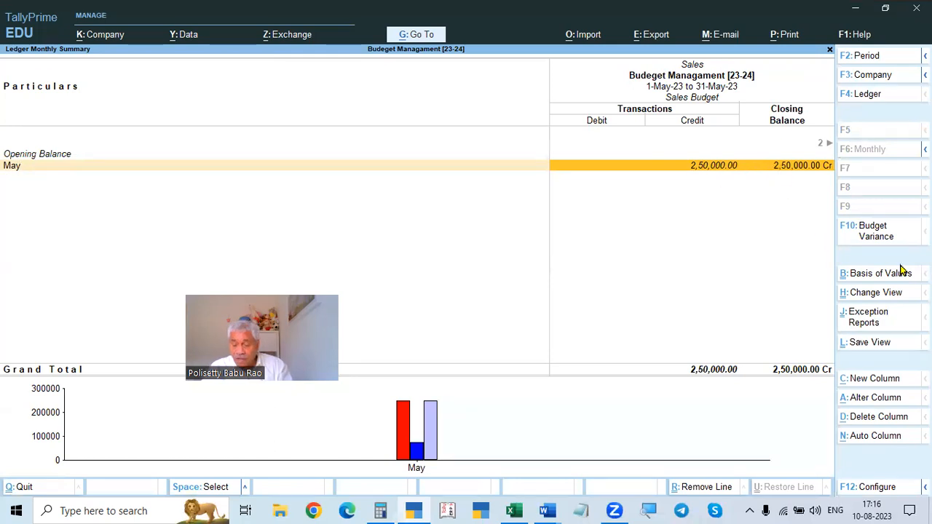
key(Right)
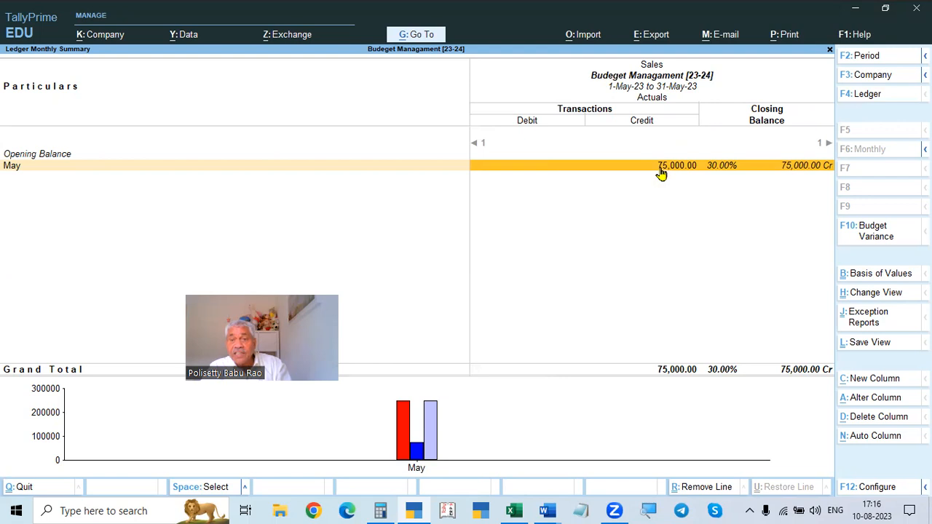
key(Right)
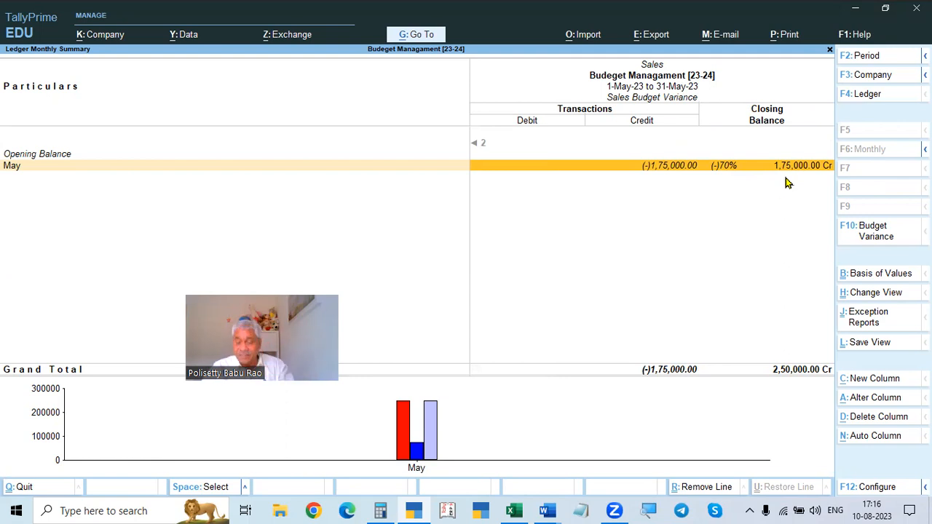
- Reopen the Sales ledger's monthly summary and apply budget variance using Expense Budget[23-24]
key(Escape)
key(Escape)
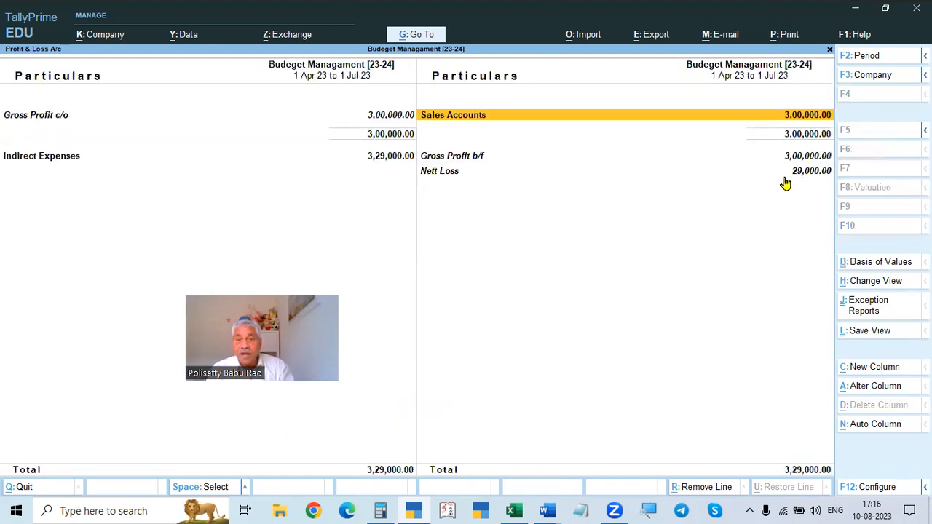
key(Return)
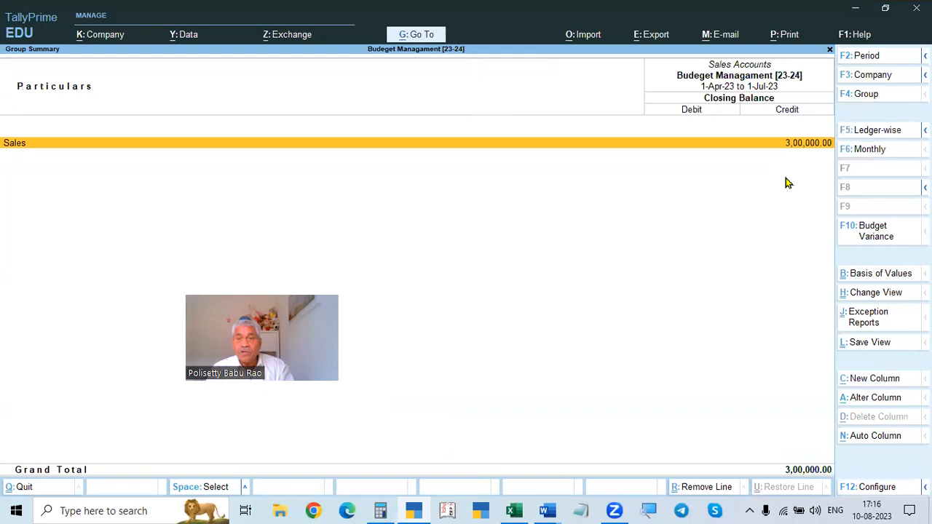
key(Return)
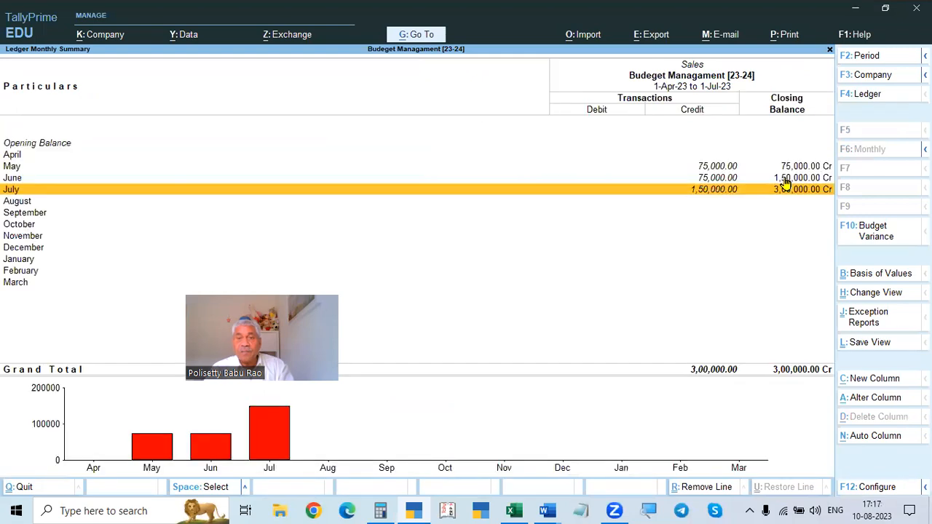
click(875, 235)
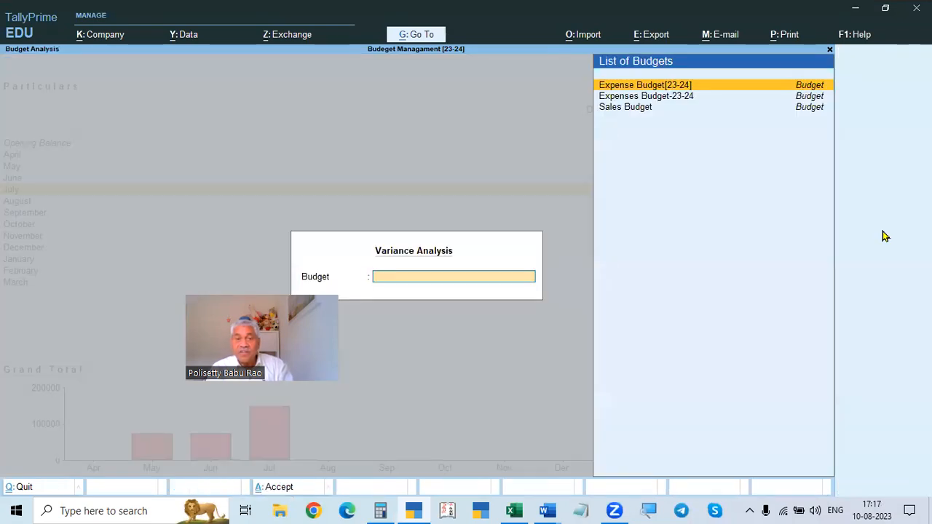
key(Return)
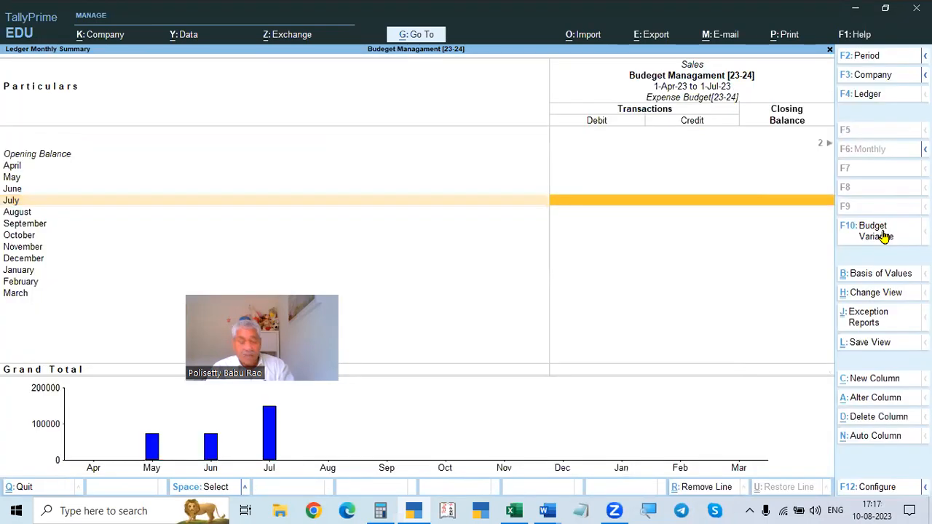
- Change the report period to 1-6-2023 through 1-7-2023 and move across to the Actuals column
key(F2)
text(1.6)
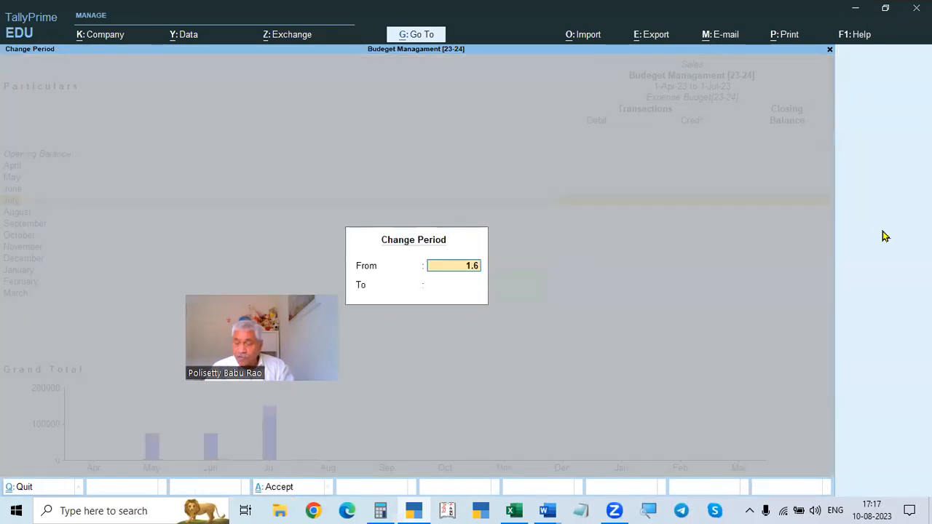
key(Return)
text(1.7)
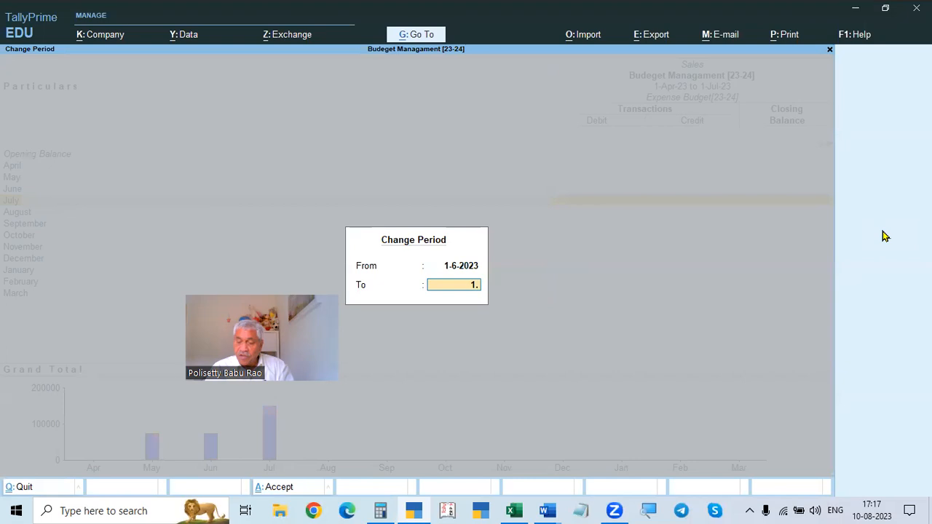
key(Return)
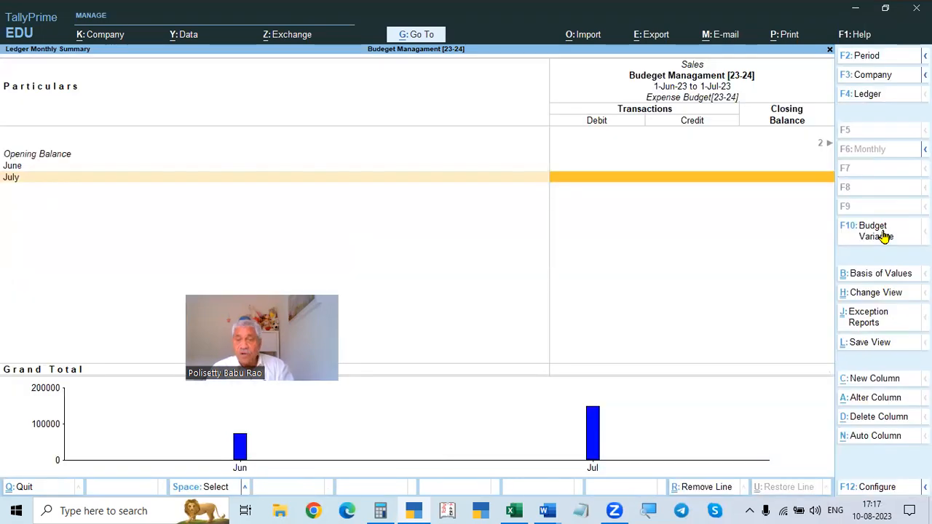
key(Right)
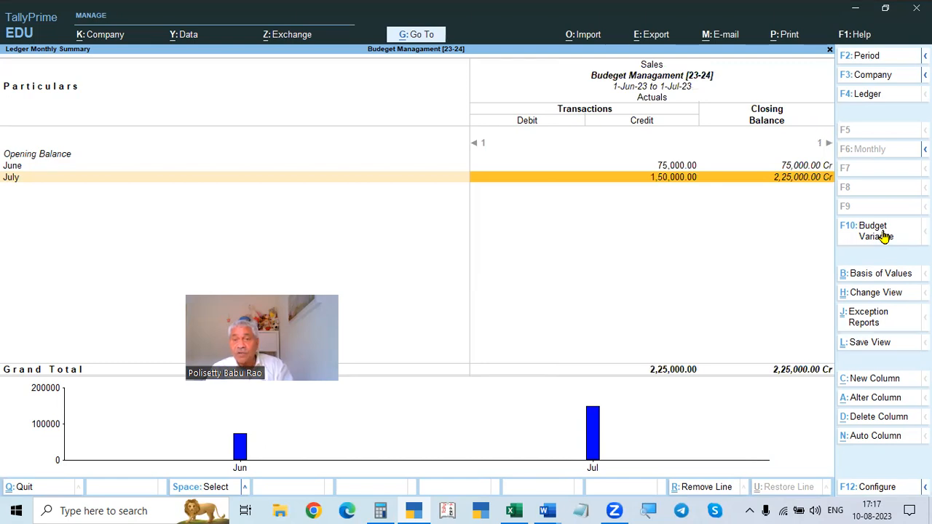
key(Up)
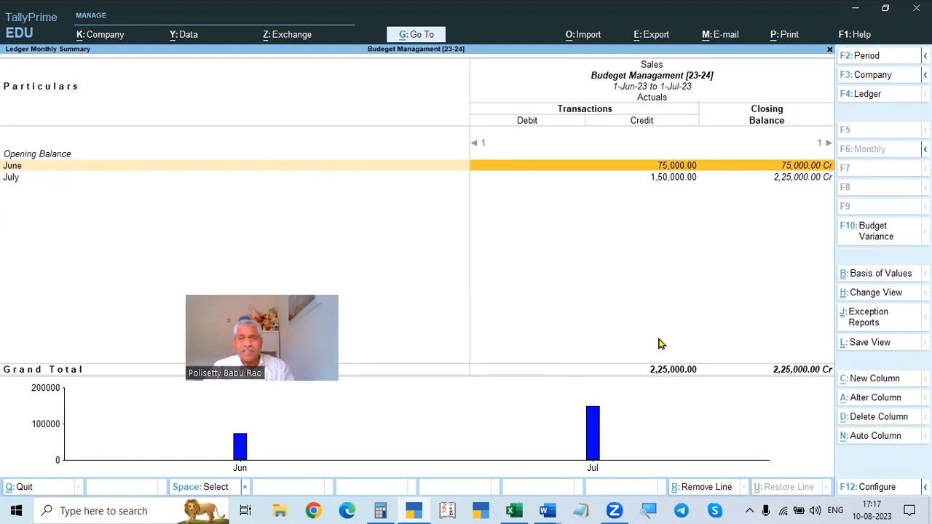
- Back out of the reports to the Gateway of Tally and bring up the quit prompt
key(Escape)
key(Escape)
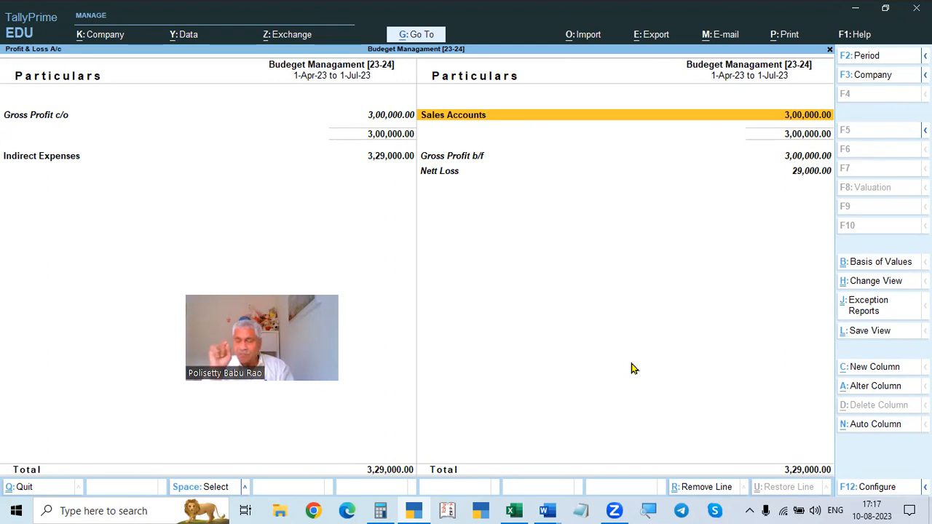
click(380, 511)
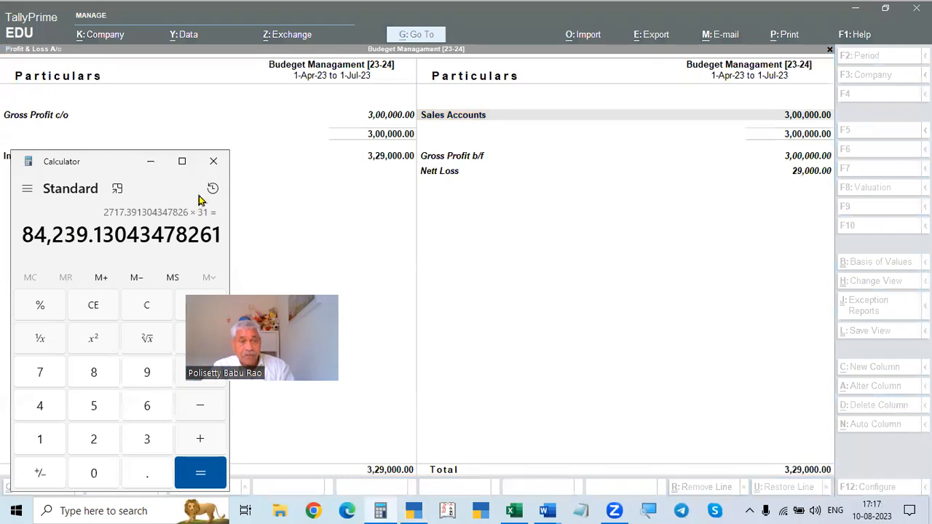
click(213, 163)
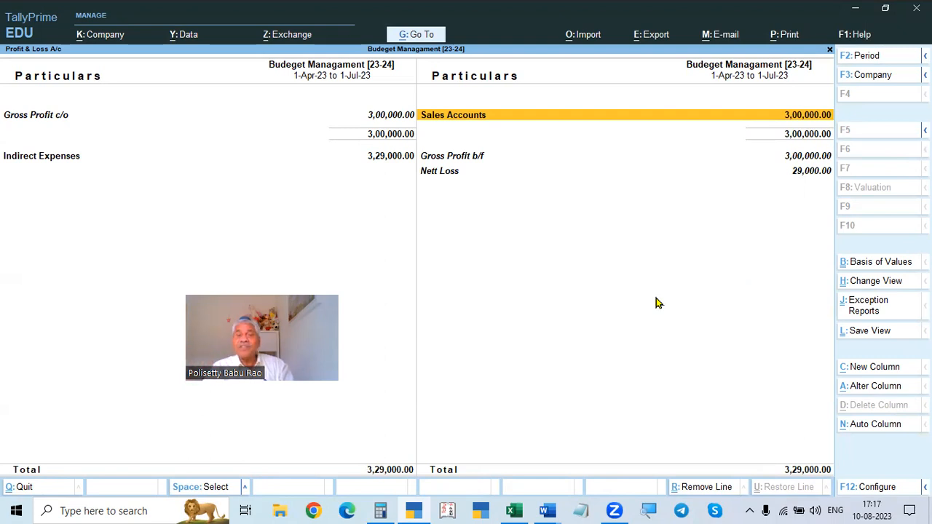
key(Escape)
key(Escape)
key(Escape)
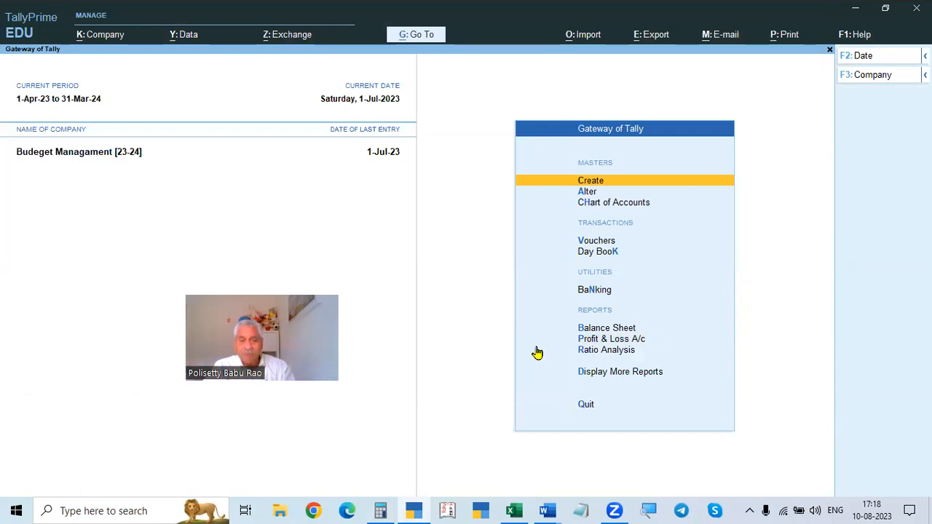
key(Escape)
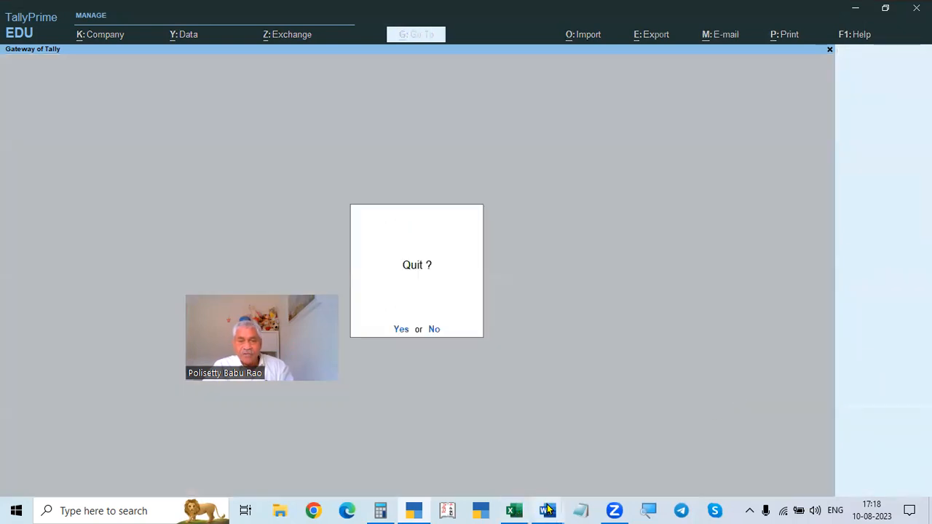
- Switch to the Word assignment document and read through Problem 3's ledger-wise, group-wise and cost-centre budget requirements
mouse_move(548, 511)
click(596, 466)
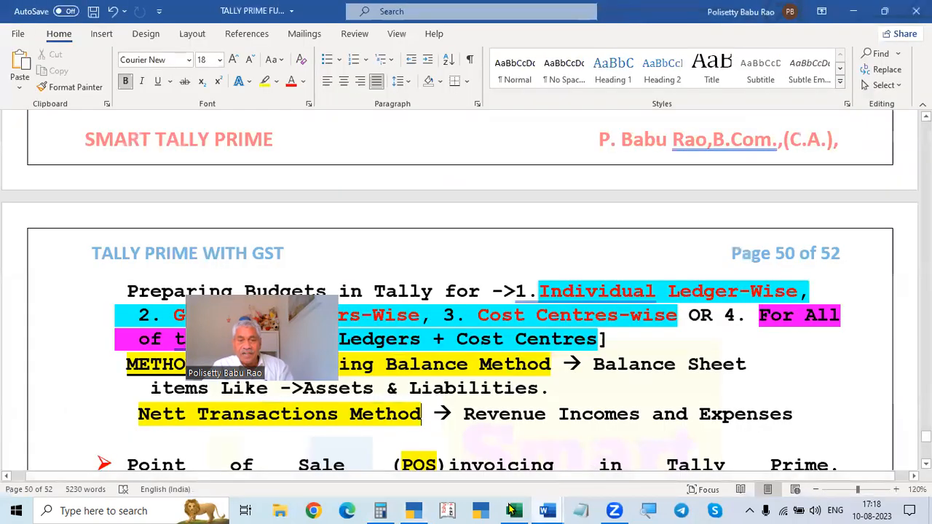
click(475, 440)
scroll(441, 346, down, 1)
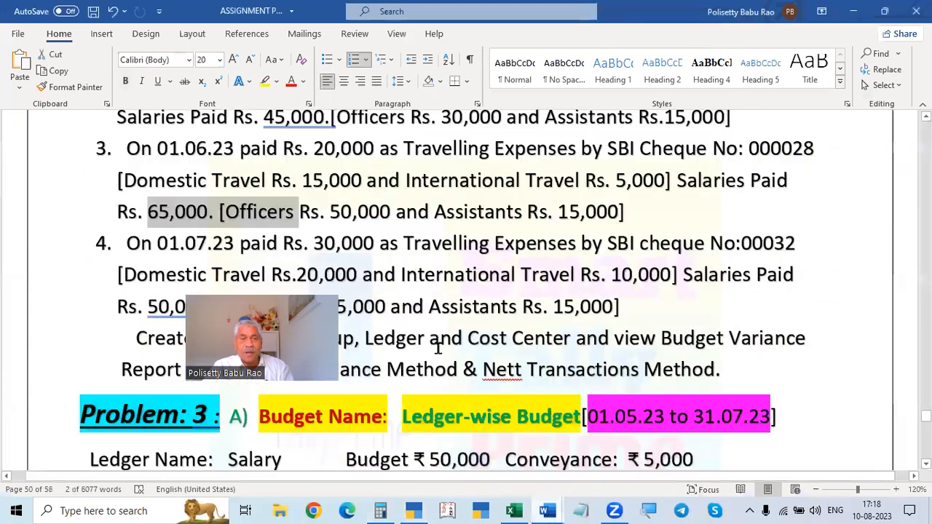
scroll(439, 346, up, 2)
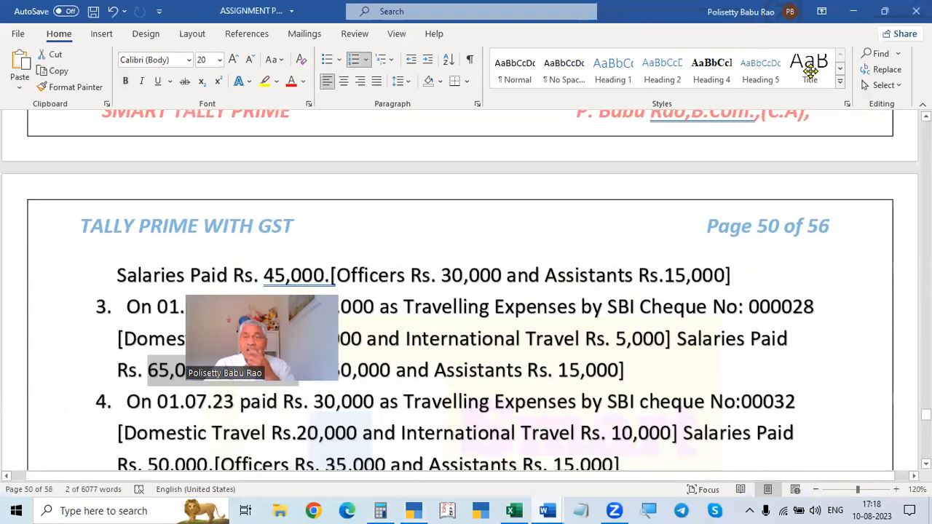
scroll(572, 306, down, 9)
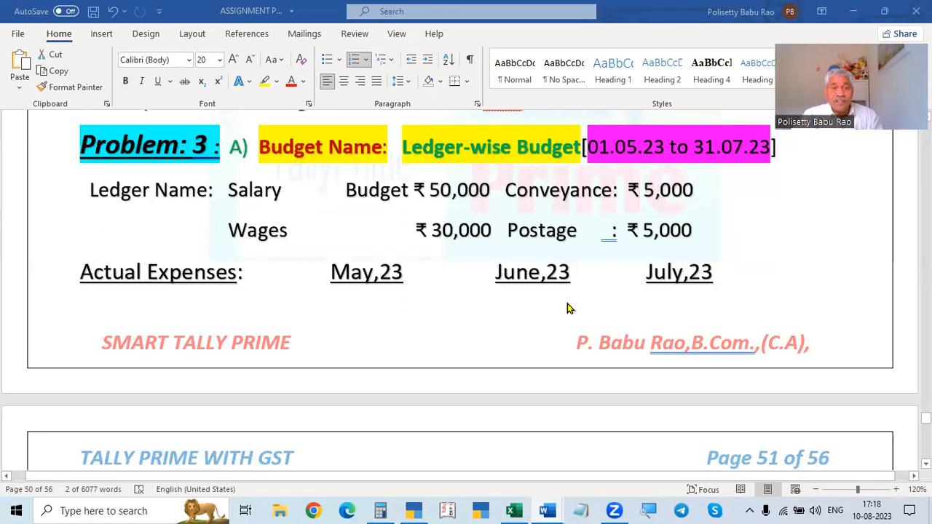
scroll(569, 308, down, 5)
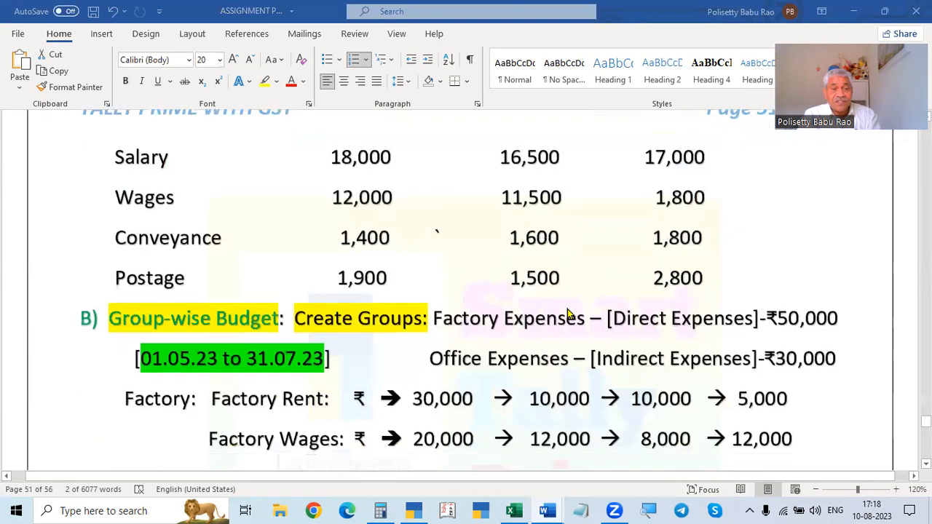
scroll(568, 314, down, 8)
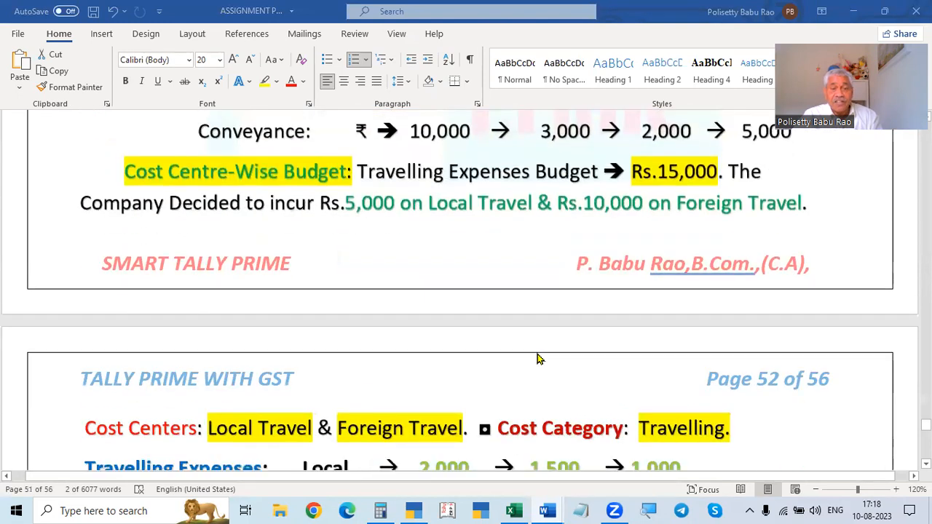